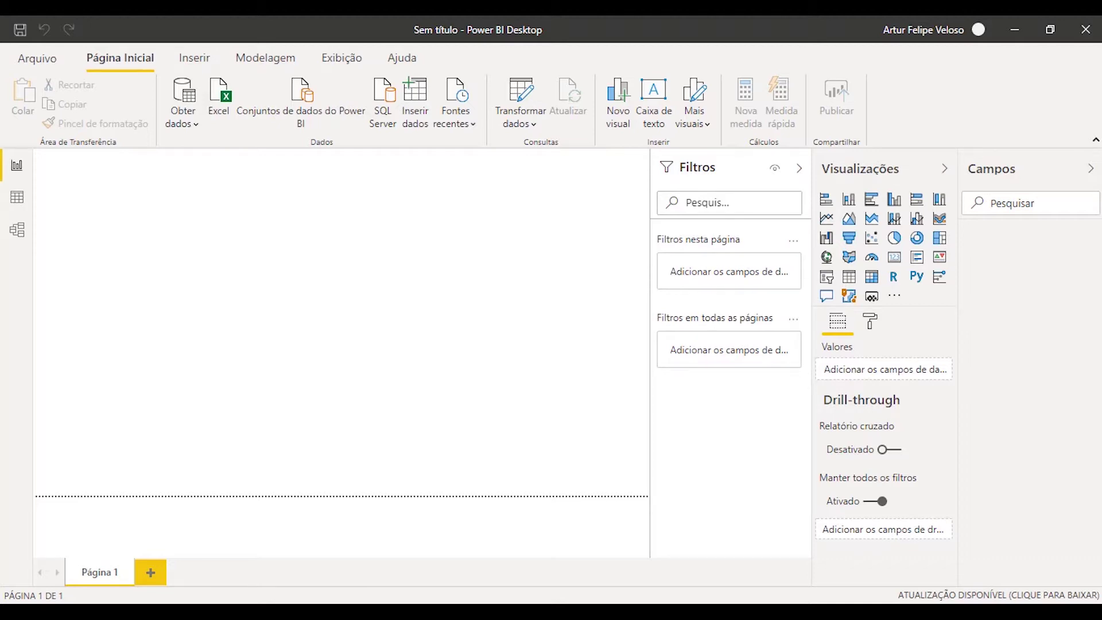
- Switch to the browser and examine the Painel Covid-19 • Piauí dashboard from its case totals down to the SAMU coverage maps
key(alt+Tab)
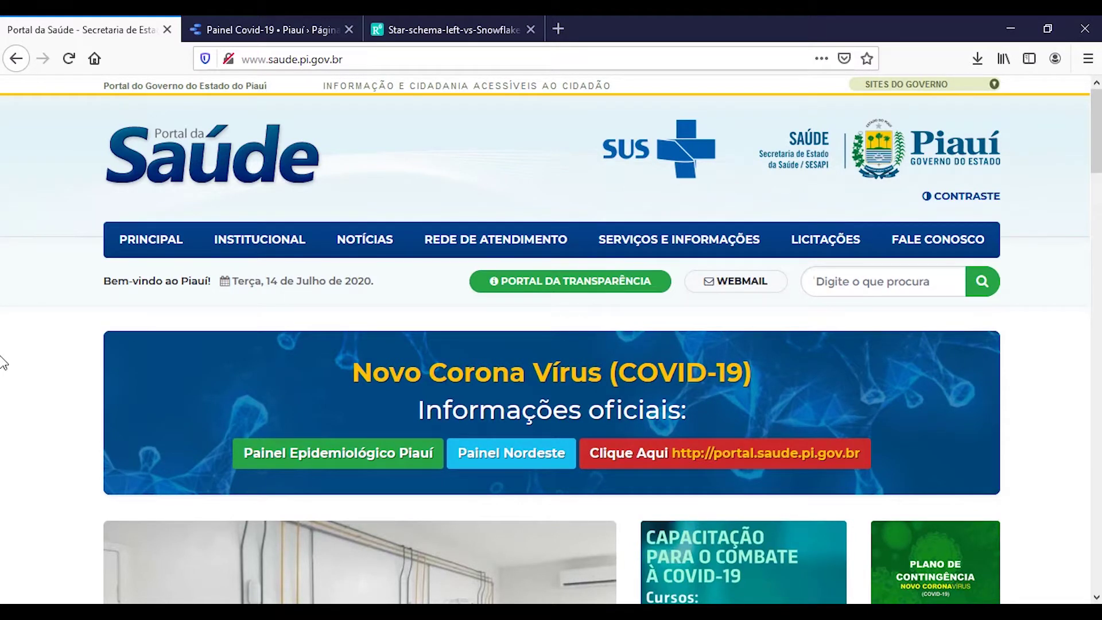
click(263, 31)
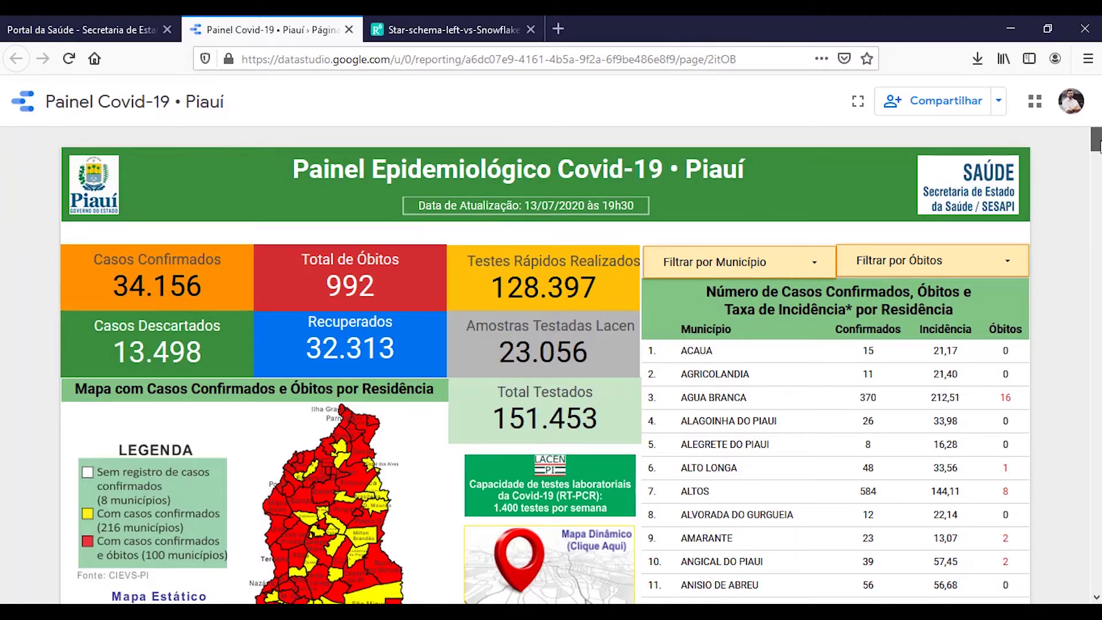
scroll(1095, 145, down, 8)
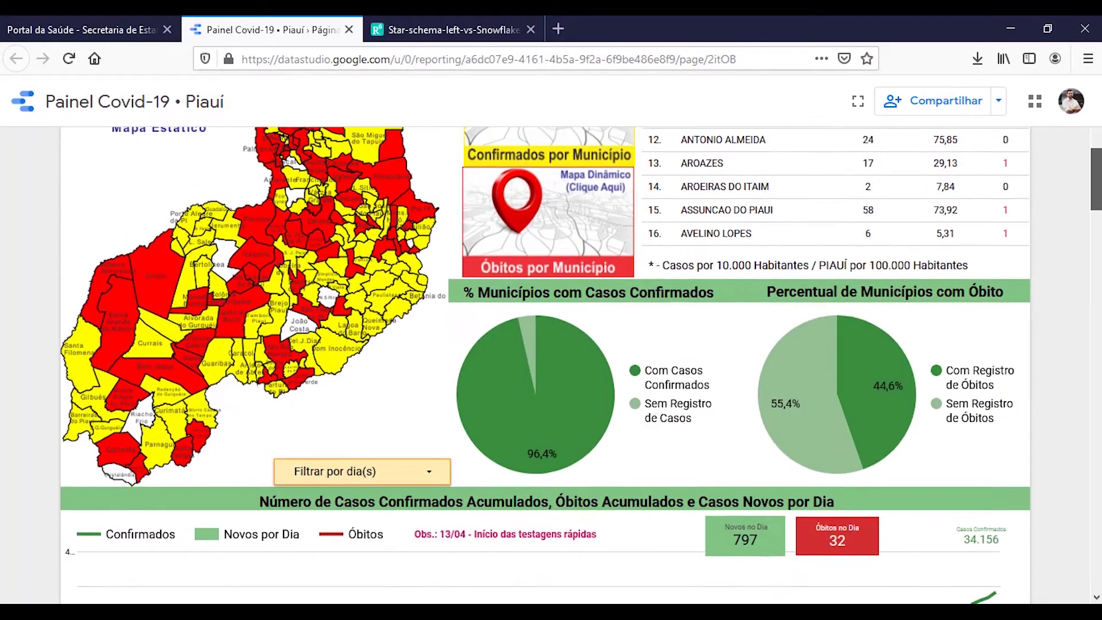
scroll(1096, 172, down, 6)
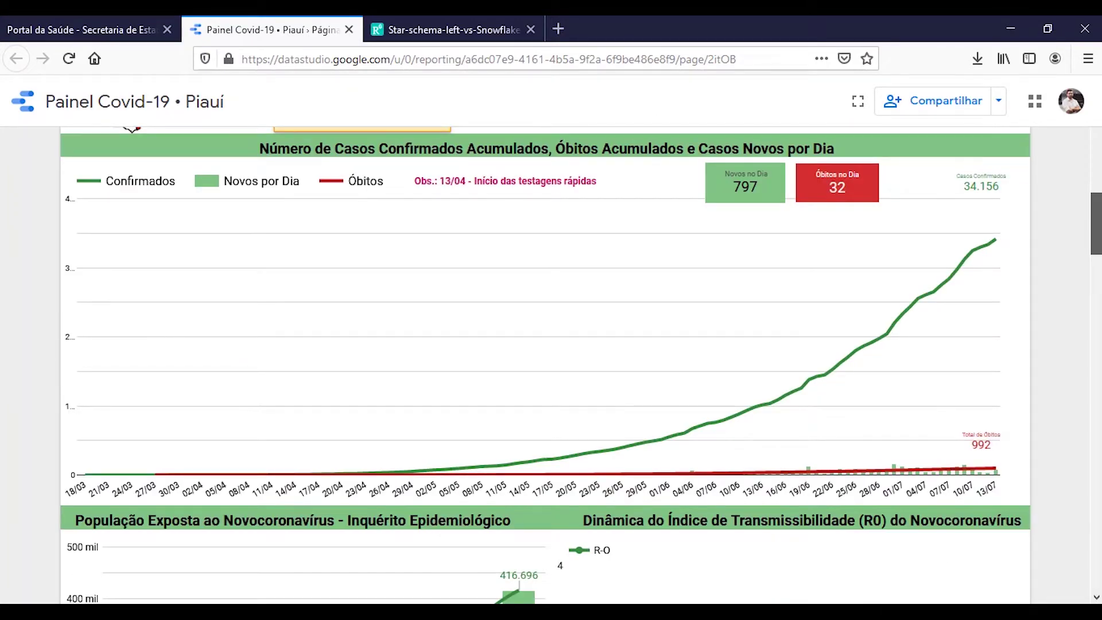
scroll(545, 365, down, 20)
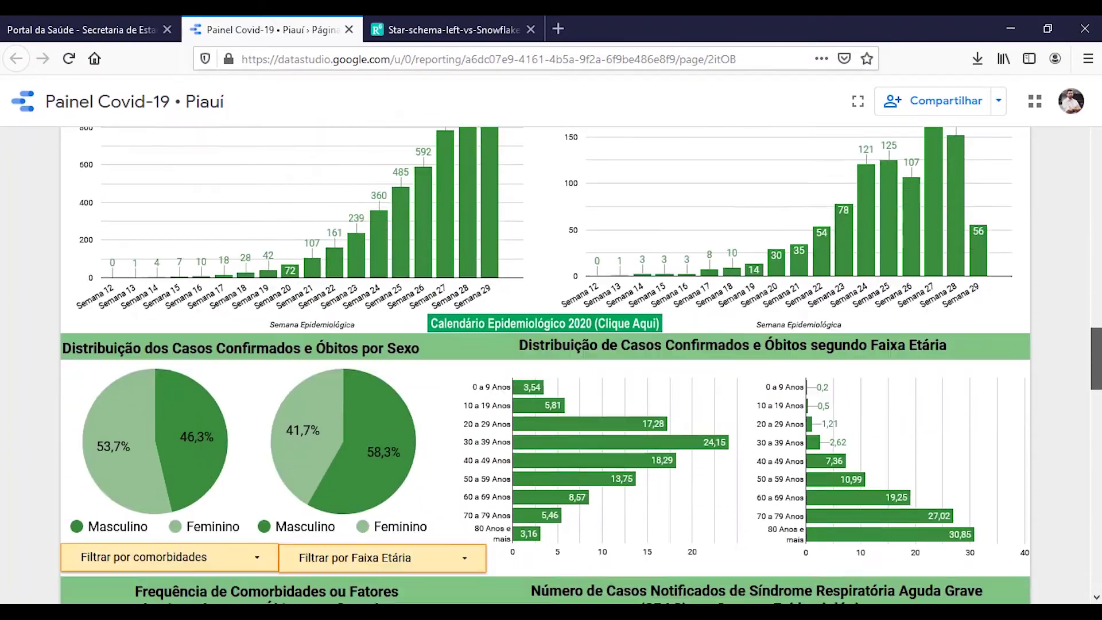
scroll(545, 365, down, 20)
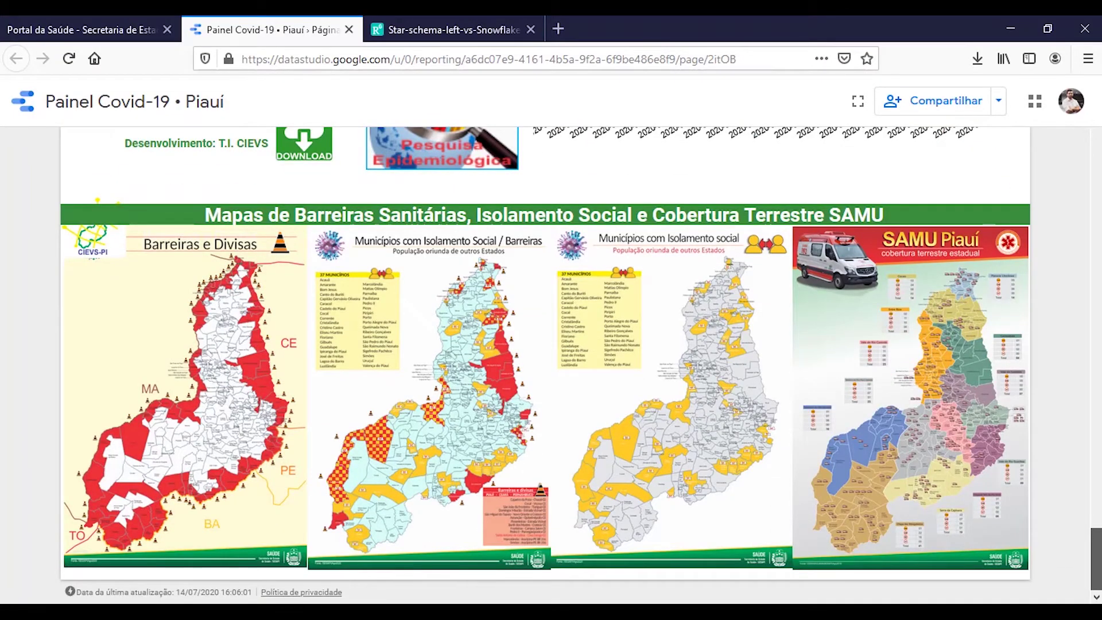
scroll(545, 364, up, 20)
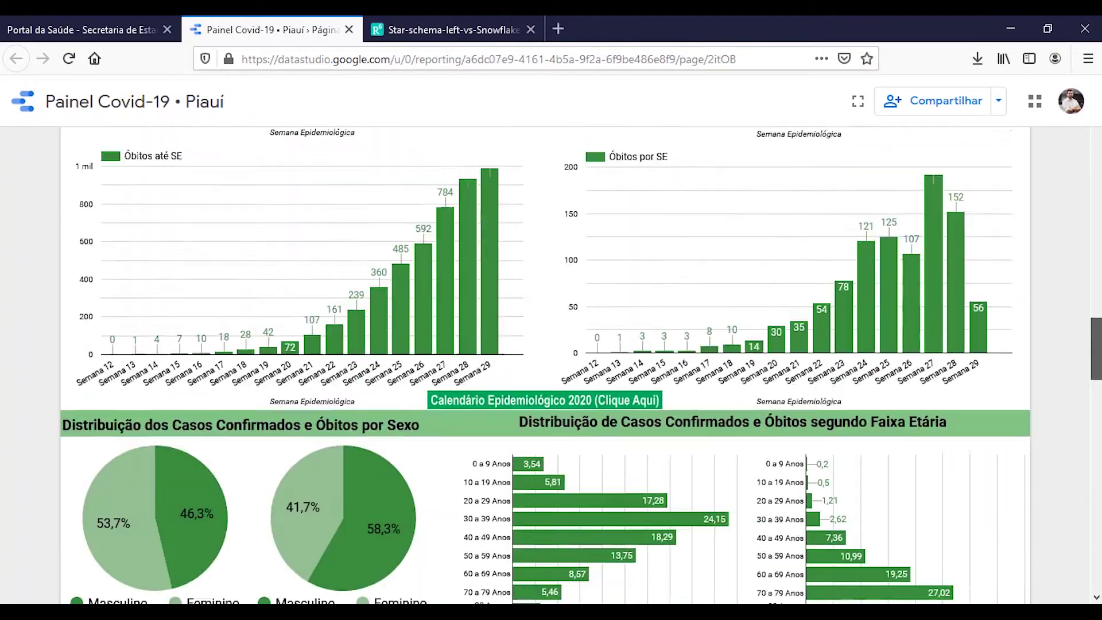
scroll(414, 526, up, 10)
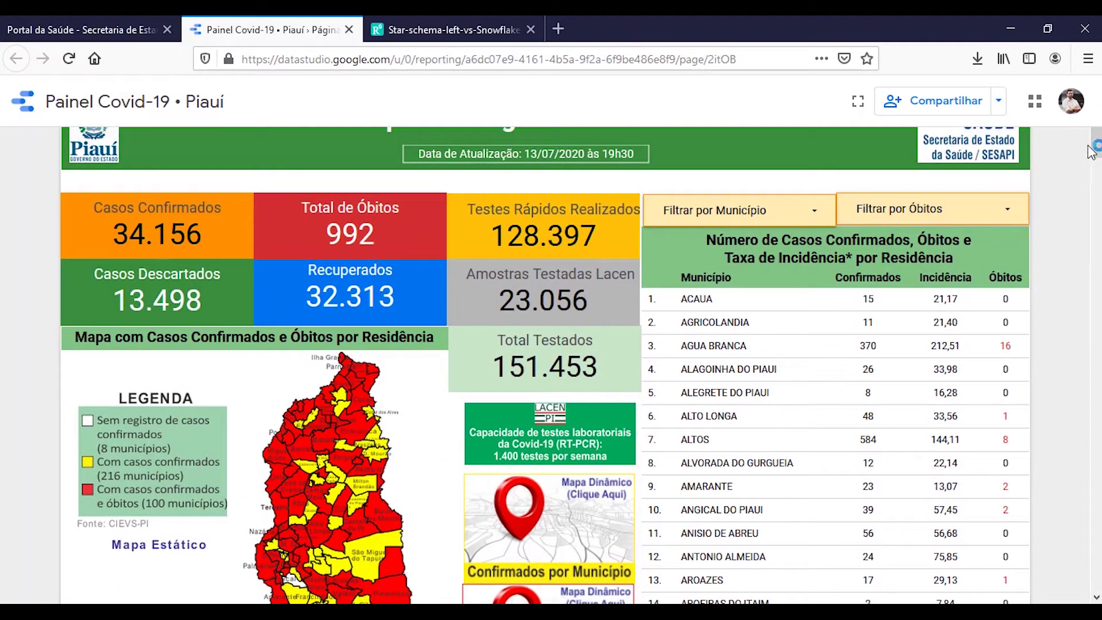
- Review the dashboard's hospital bed occupancy charts and return to the case totals
key(ctrl+l)
click(1019, 177)
drag(1095, 148, 1096, 536)
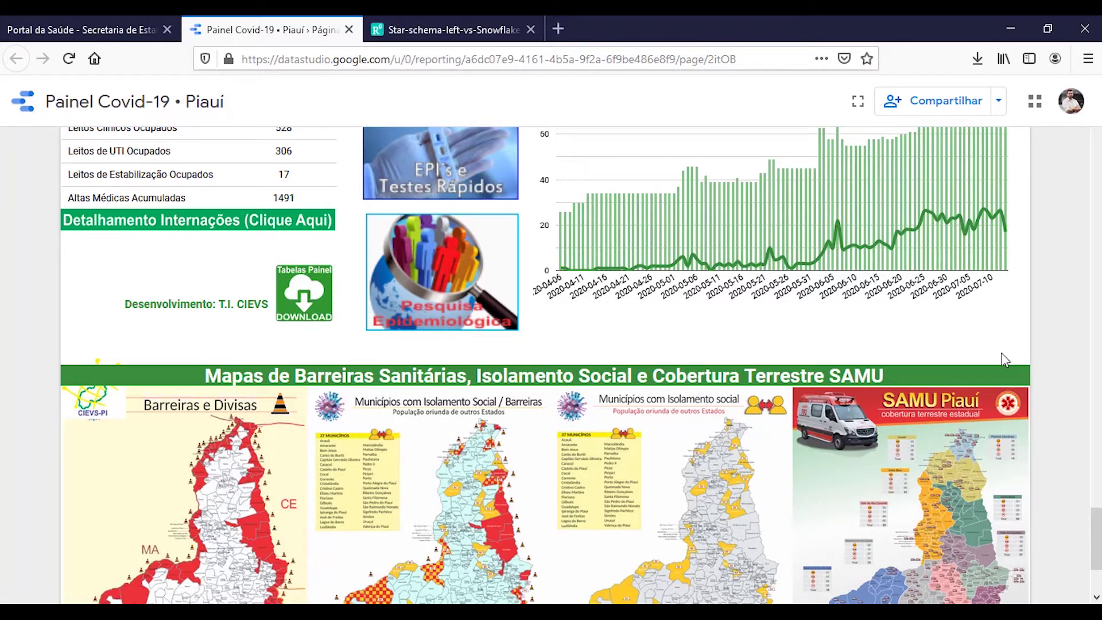
drag(1094, 542, 1069, 367)
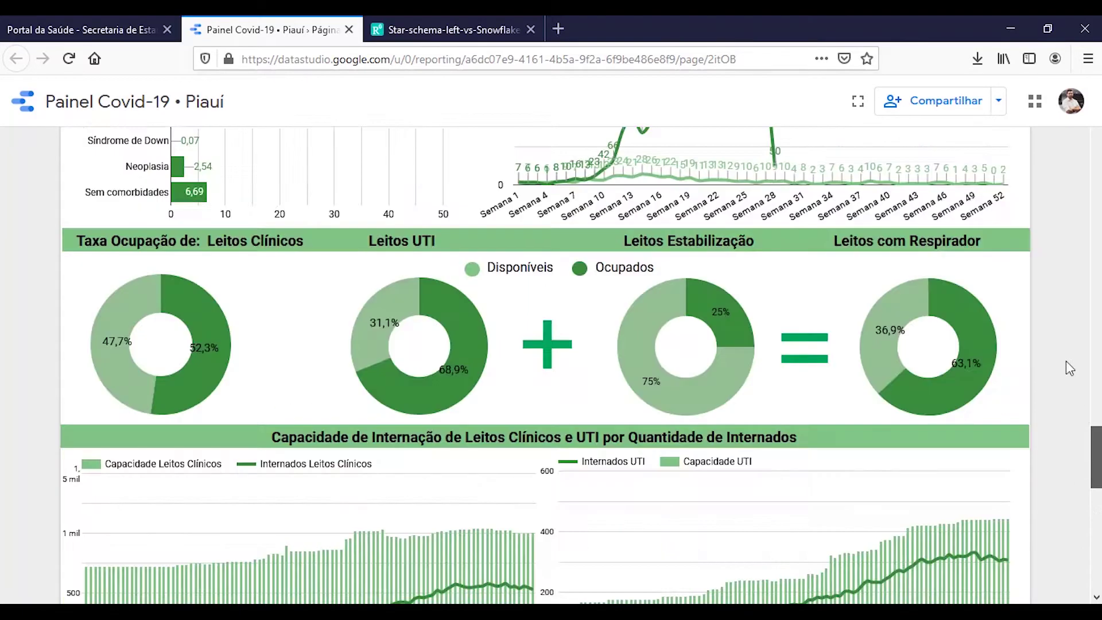
scroll(1068, 367, up, 15)
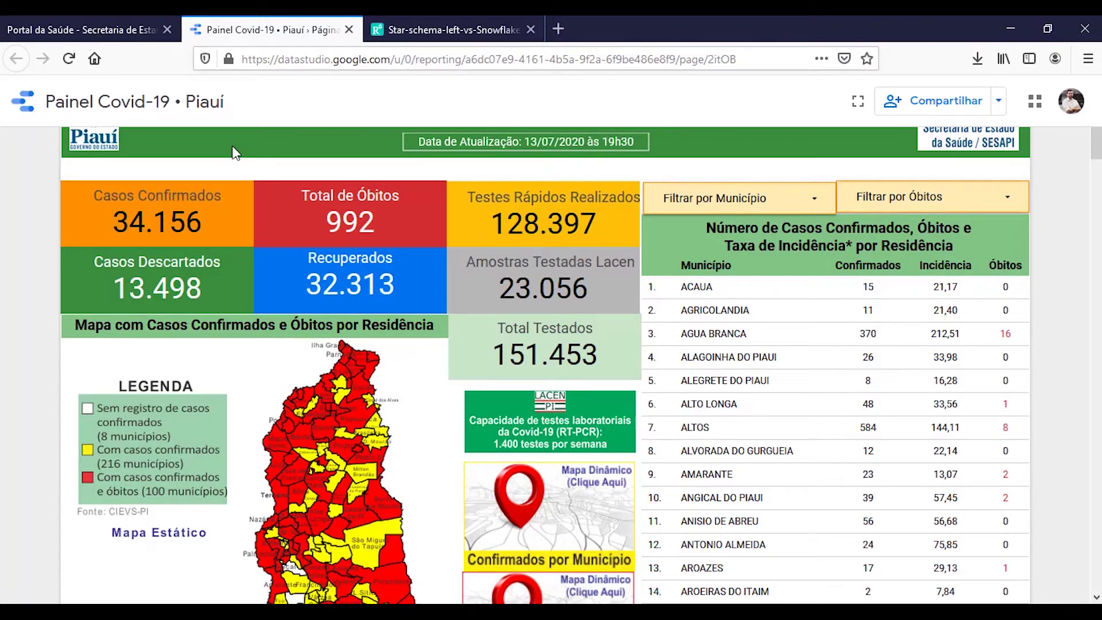
- Revisit the Portal da Saúde page and examine the dashboard's comorbidity, SRAG and hospital admission sections
click(86, 29)
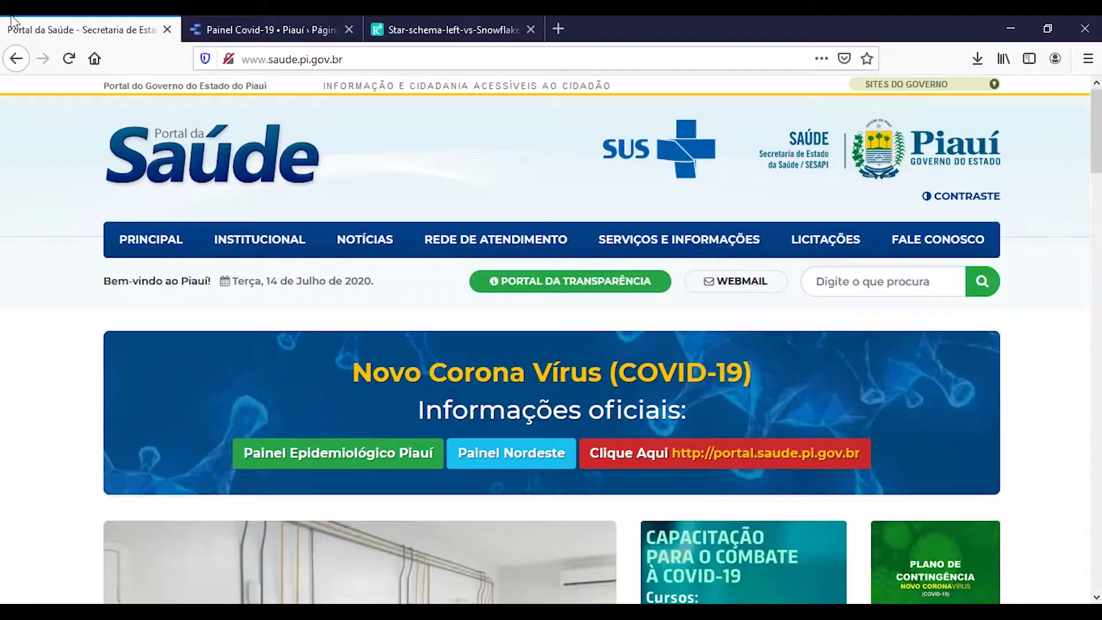
scroll(767, 178, down, 5)
key(ctrl+Tab)
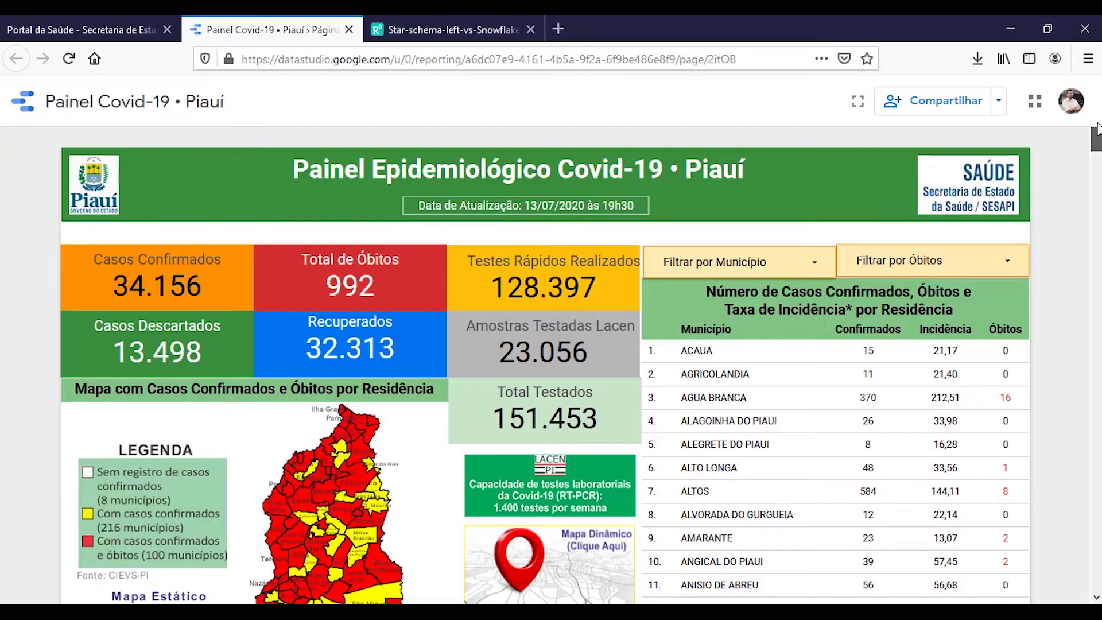
drag(1096, 156, 1096, 443)
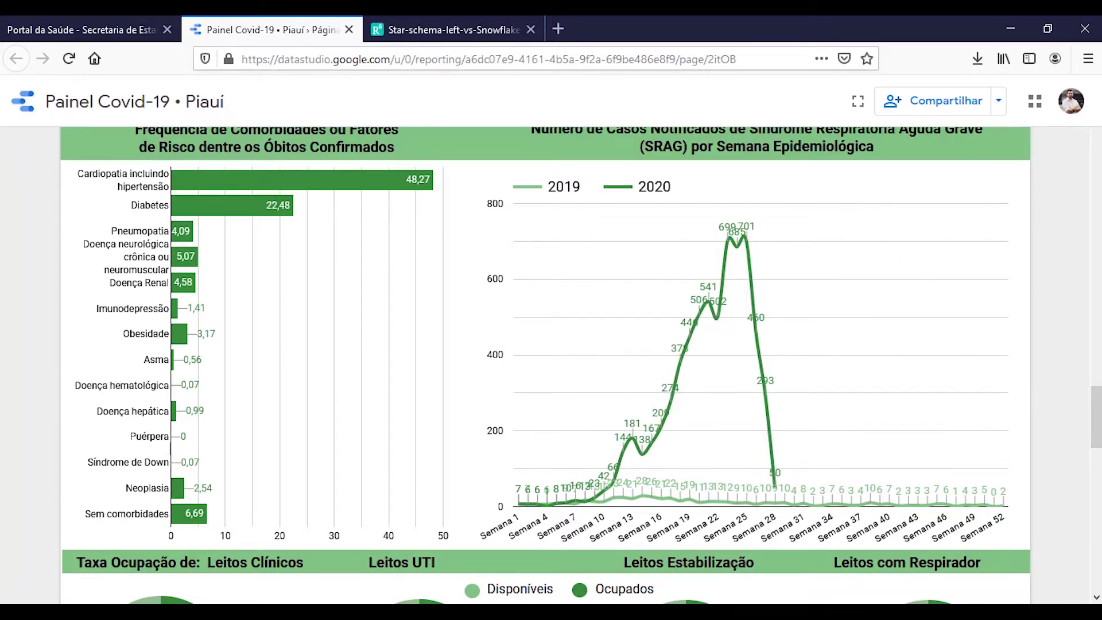
drag(1092, 398, 1096, 498)
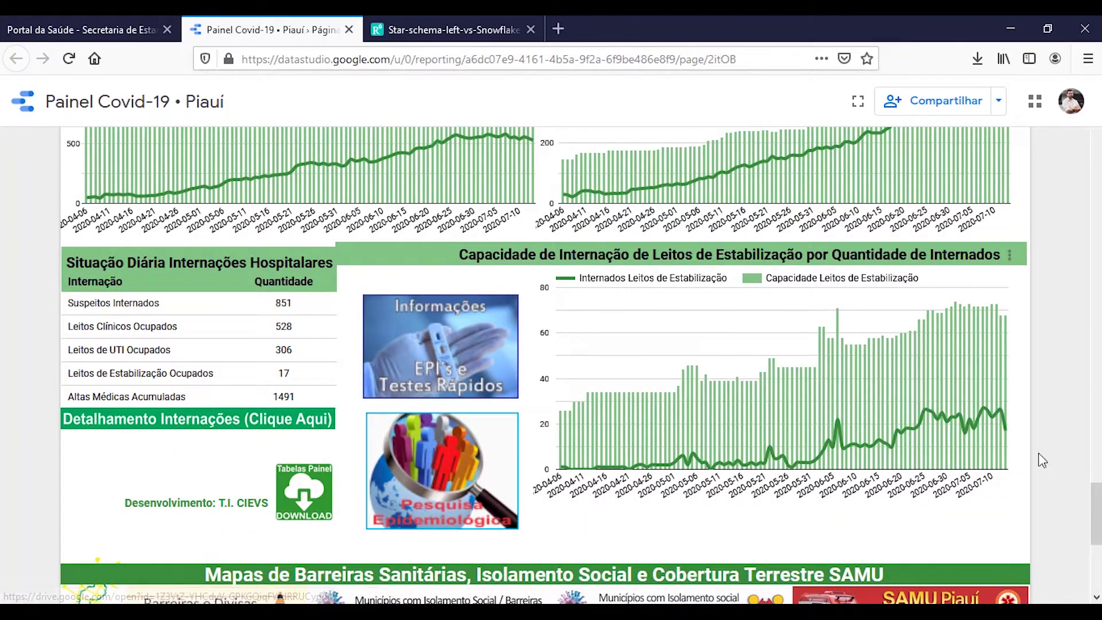
drag(1097, 516, 1096, 150)
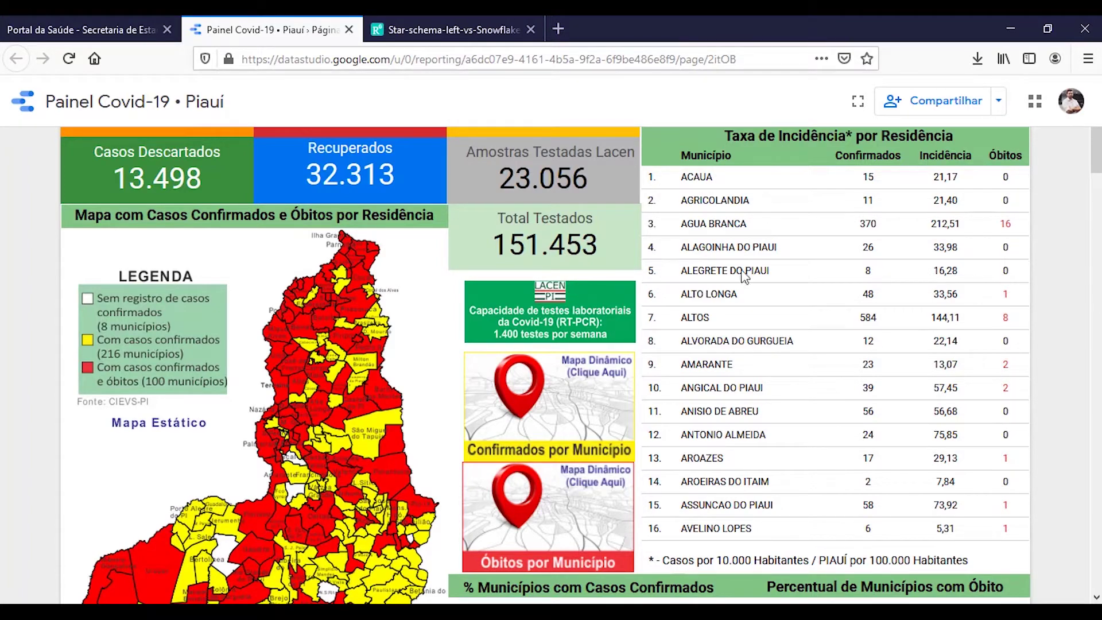
- Examine the dashboard's table of confirmed cases, incidence and deaths by município, along with the remaining charts and maps
scroll(744, 278, down, 5)
scroll(1052, 303, down, 5)
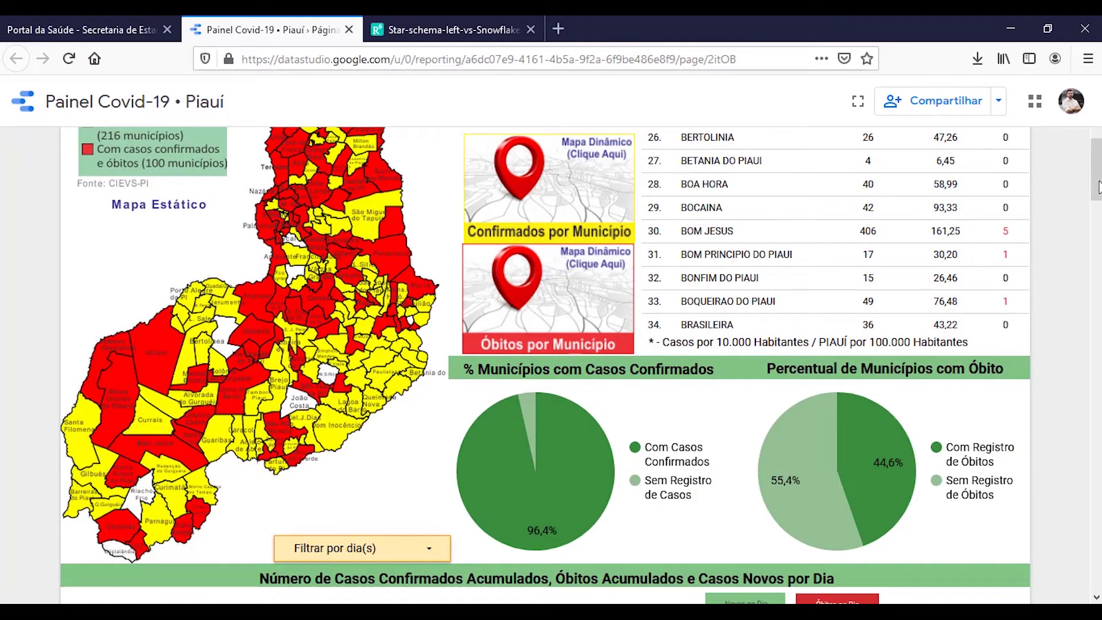
scroll(1096, 238, down, 15)
scroll(1096, 238, down, 5)
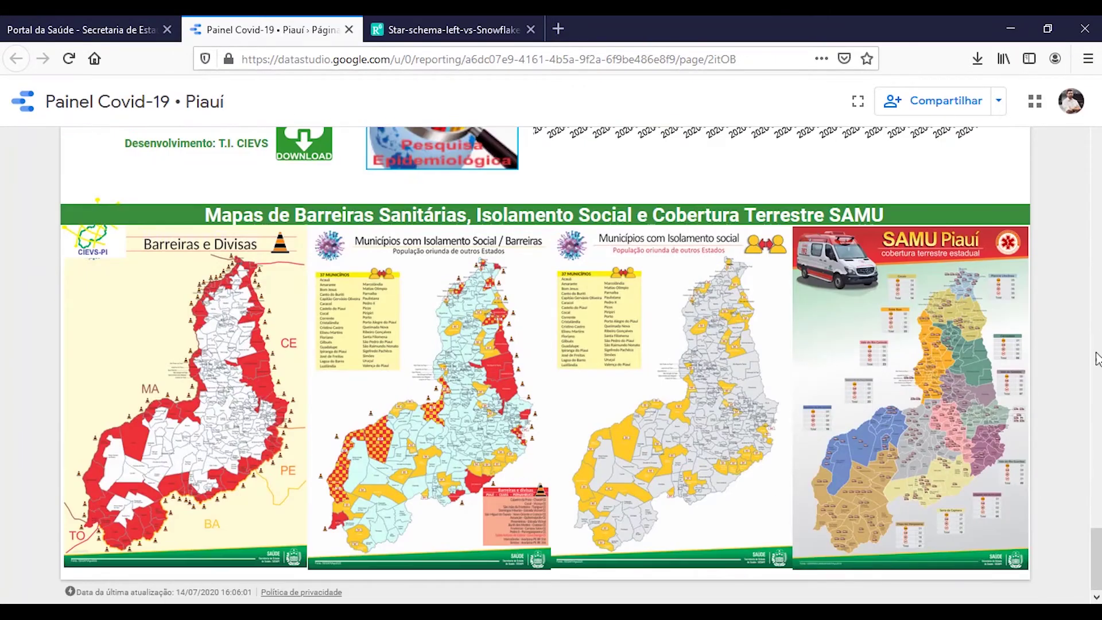
drag(1096, 556, 1096, 115)
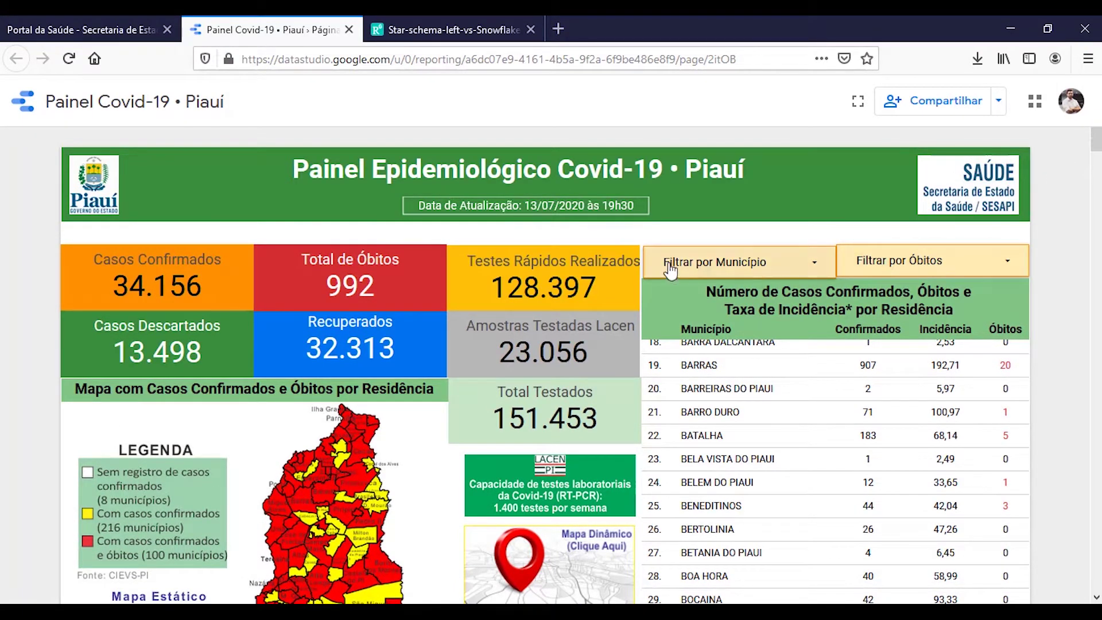
- Leave the browser, open the Covid19 • Tabelas Painel workbook in Excel and enable editing
click(1014, 23)
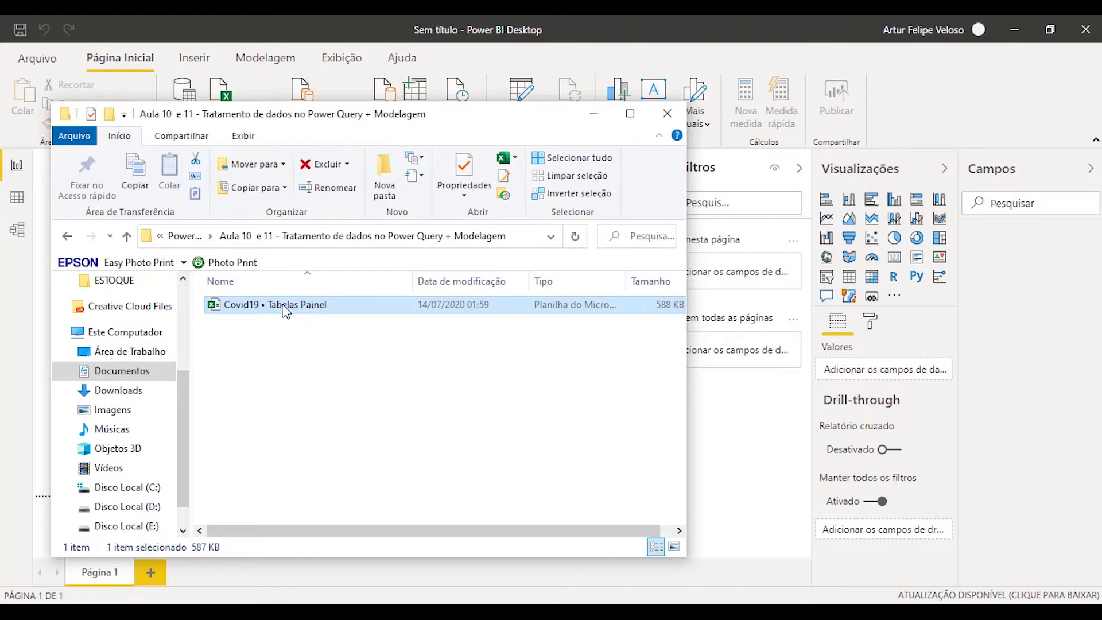
double_click(264, 305)
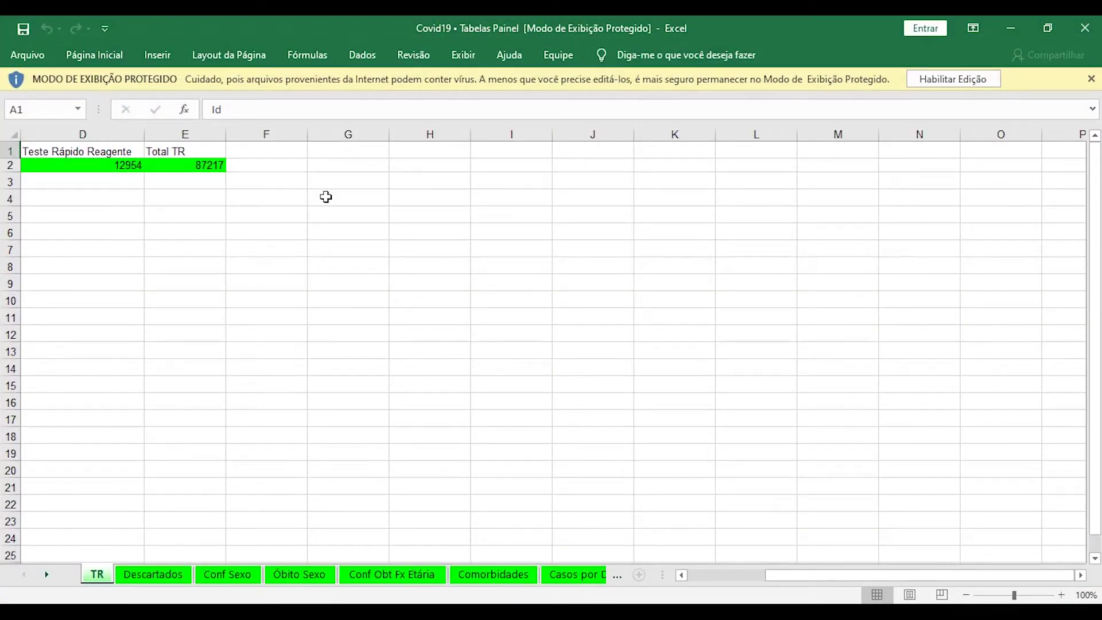
click(974, 85)
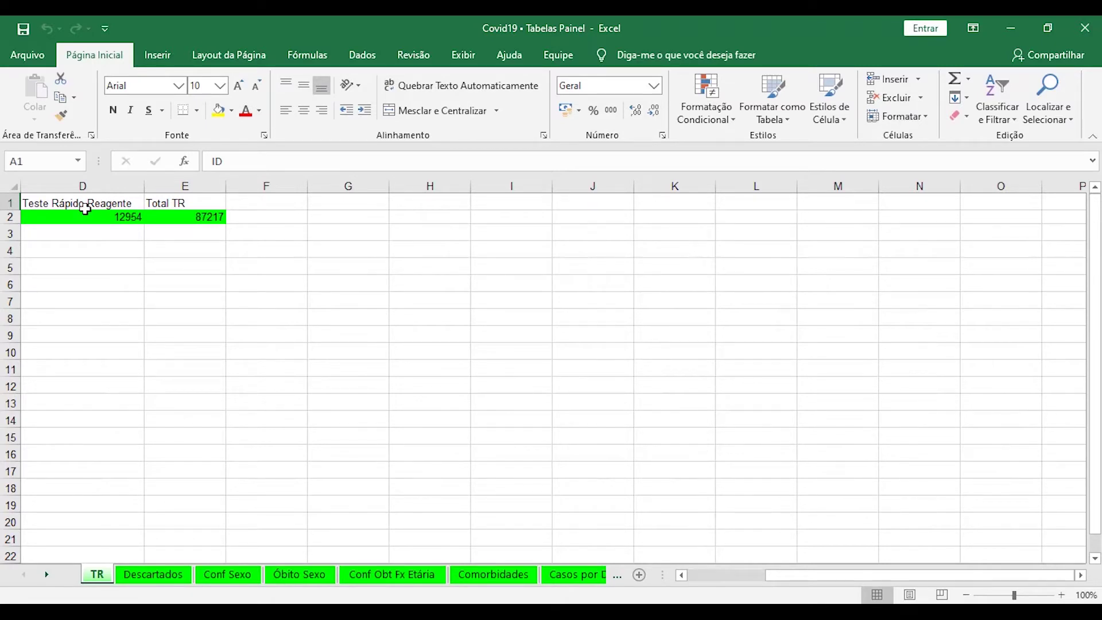
- Examine the rapid test data on the TR sheet and the ID, Casos, Descartados, Infectados and PCR columns on the Descartados sheet
drag(83, 205, 179, 217)
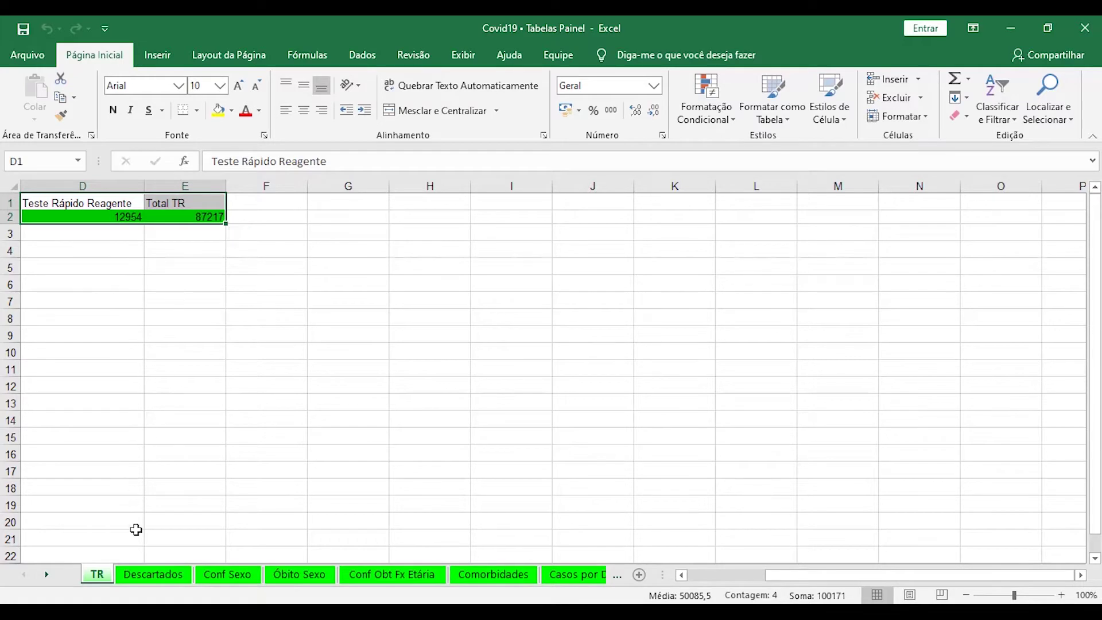
click(148, 574)
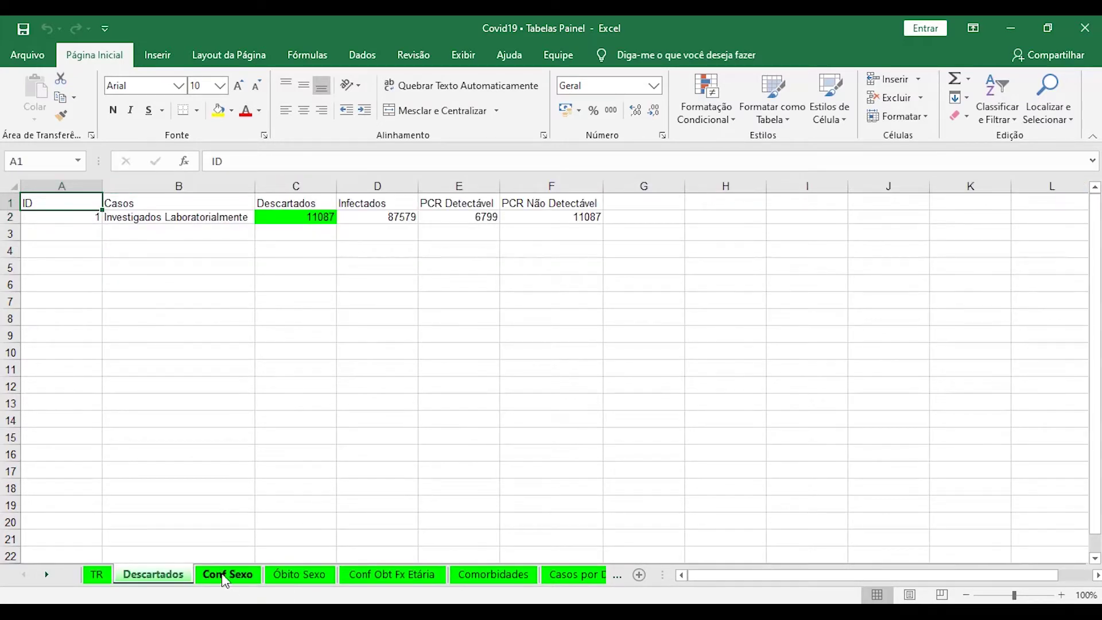
click(98, 217)
text(1)
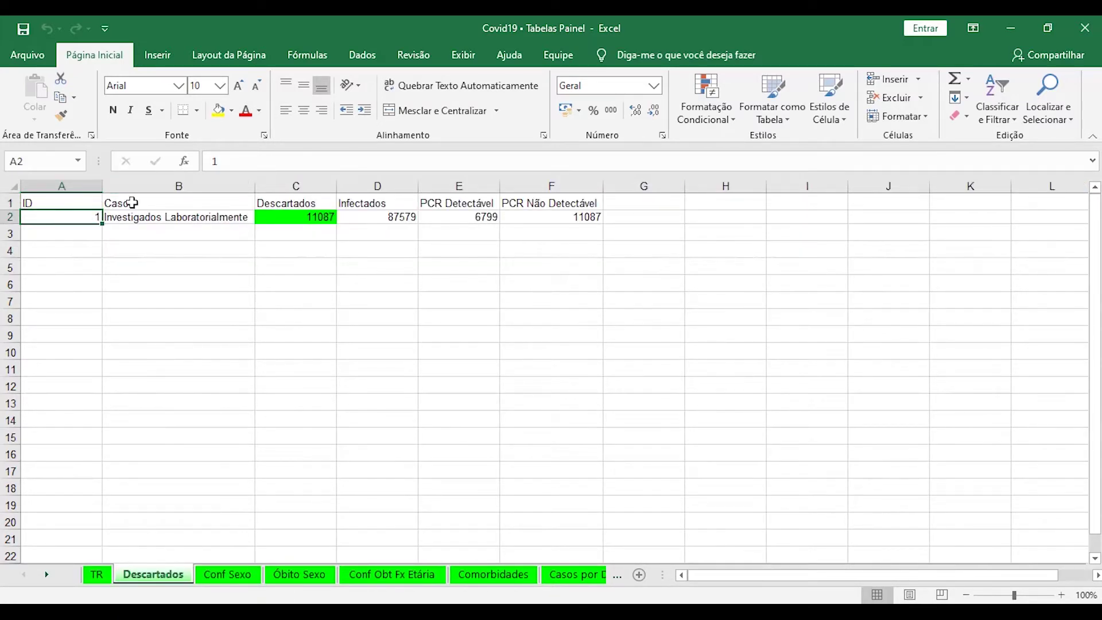
click(150, 198)
click(156, 221)
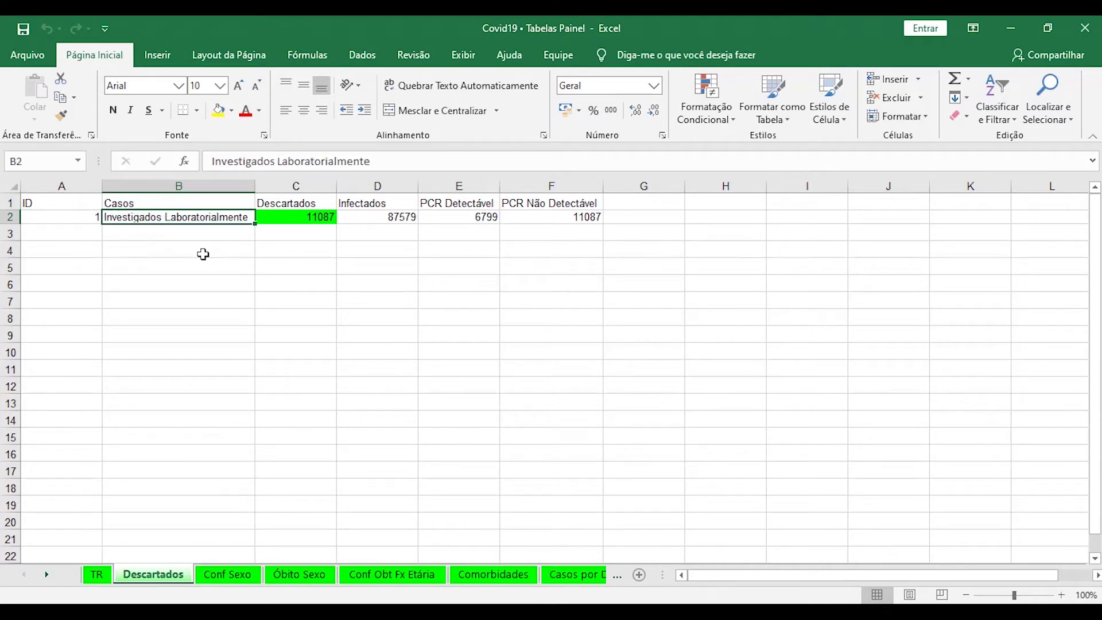
click(317, 223)
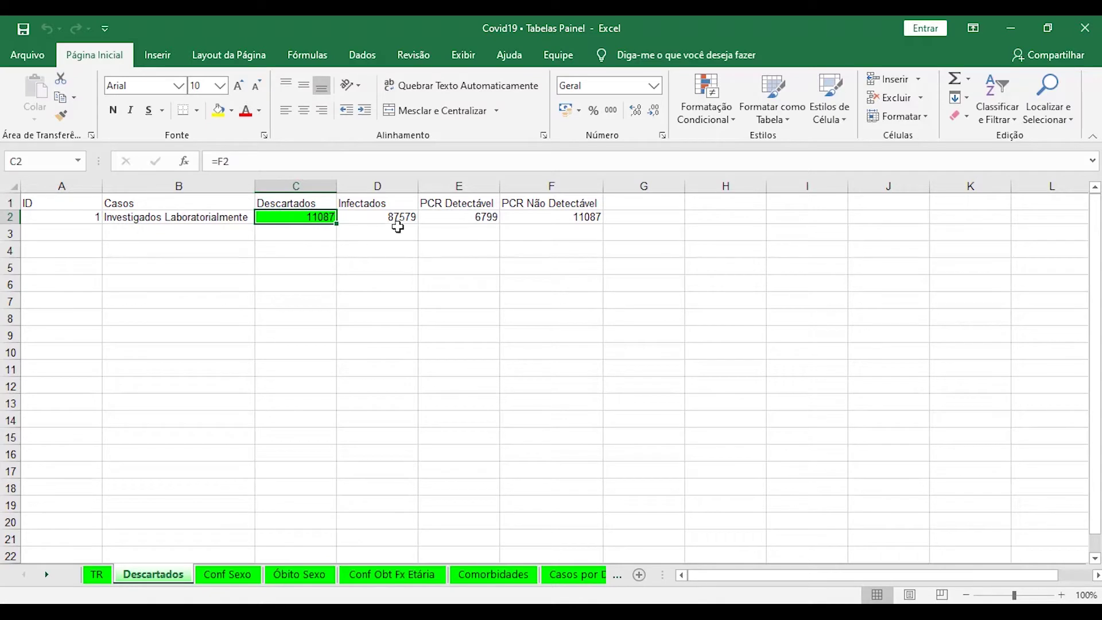
click(396, 207)
click(486, 214)
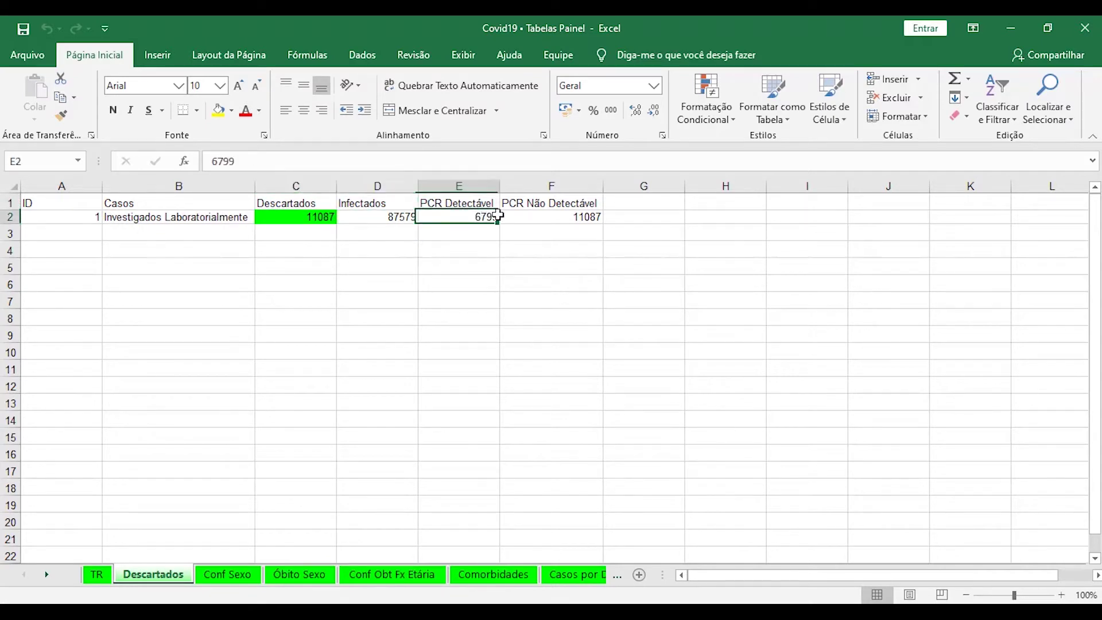
- Examine the confirmed cases and deaths by sex on the Conf Sexo and Óbito Sexo sheets
click(227, 574)
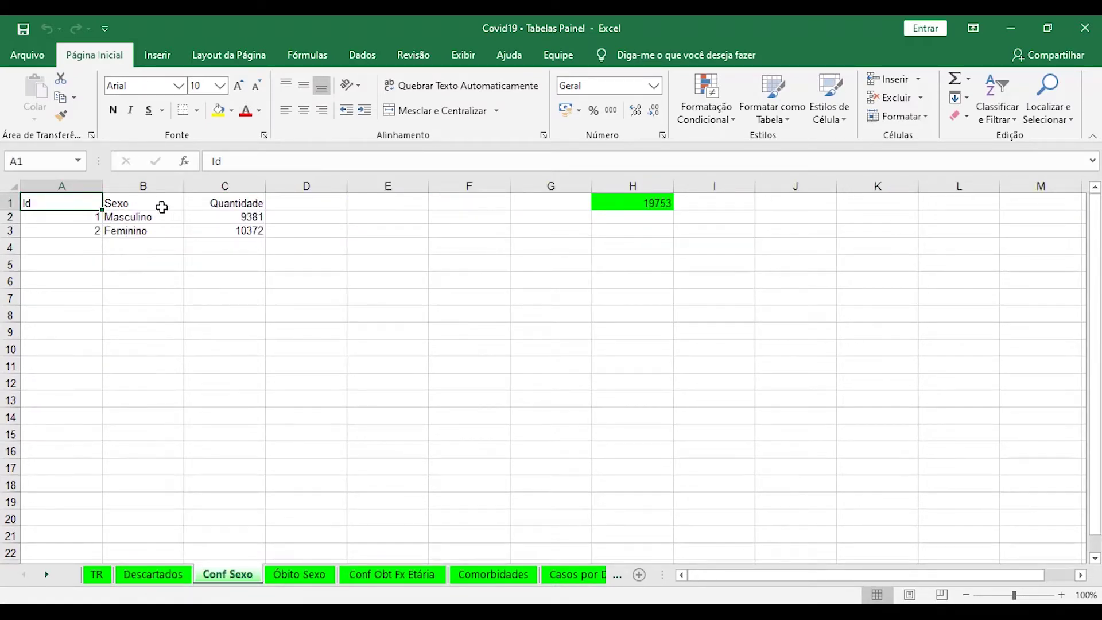
click(295, 575)
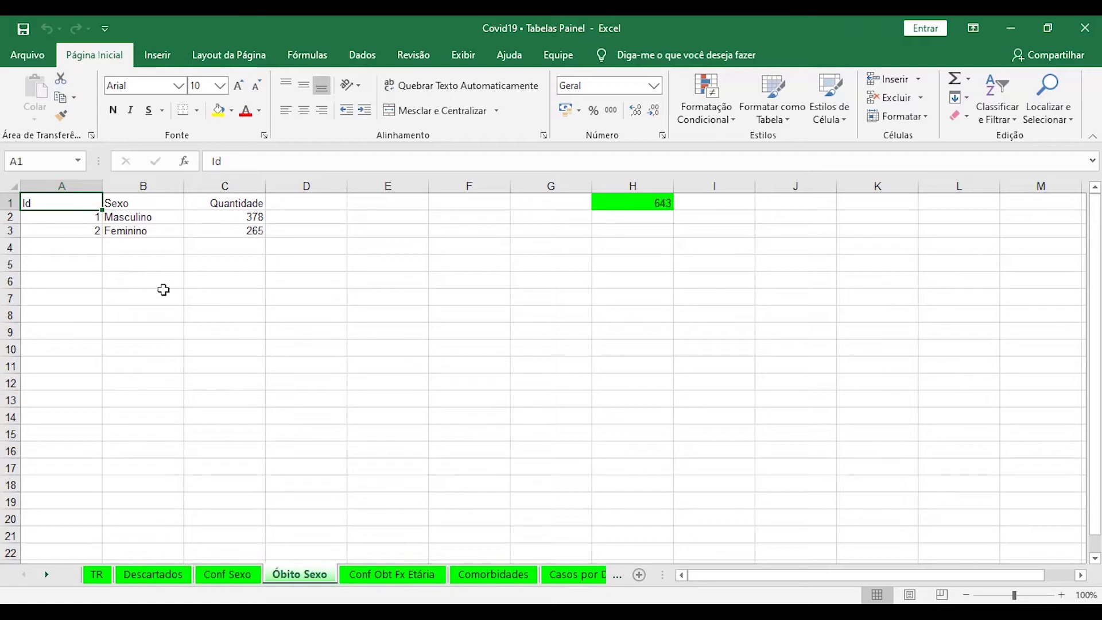
click(247, 215)
click(248, 230)
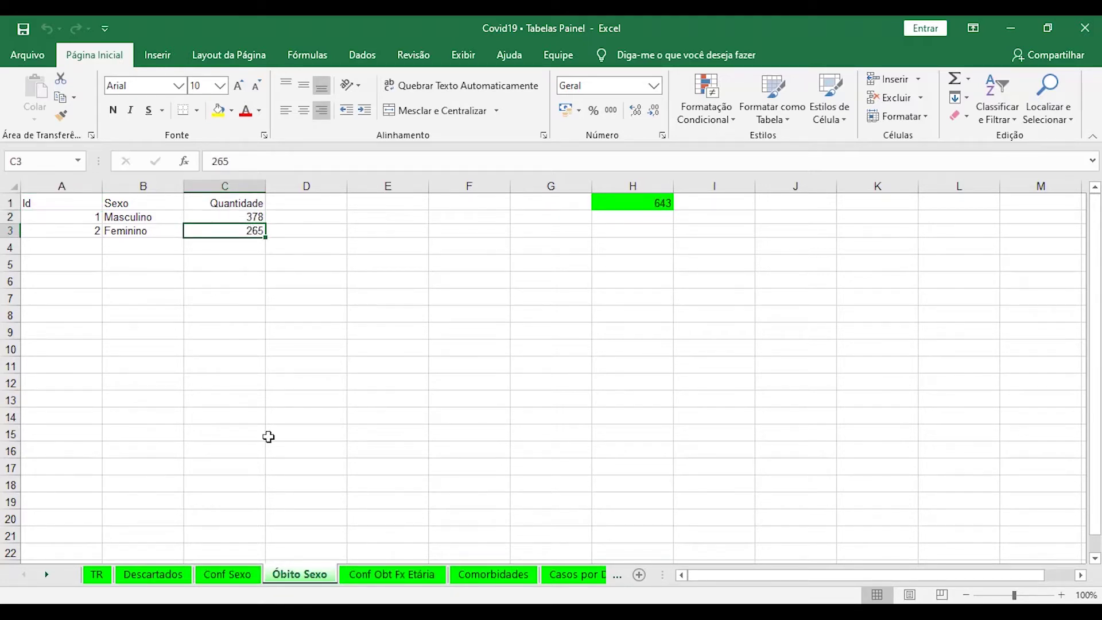
- Examine the age-group data on the Conf Obt Fx Etária sheet and the conditions listed on the Comorbidades sheet
click(394, 574)
drag(53, 217, 63, 325)
drag(139, 213, 396, 327)
click(493, 574)
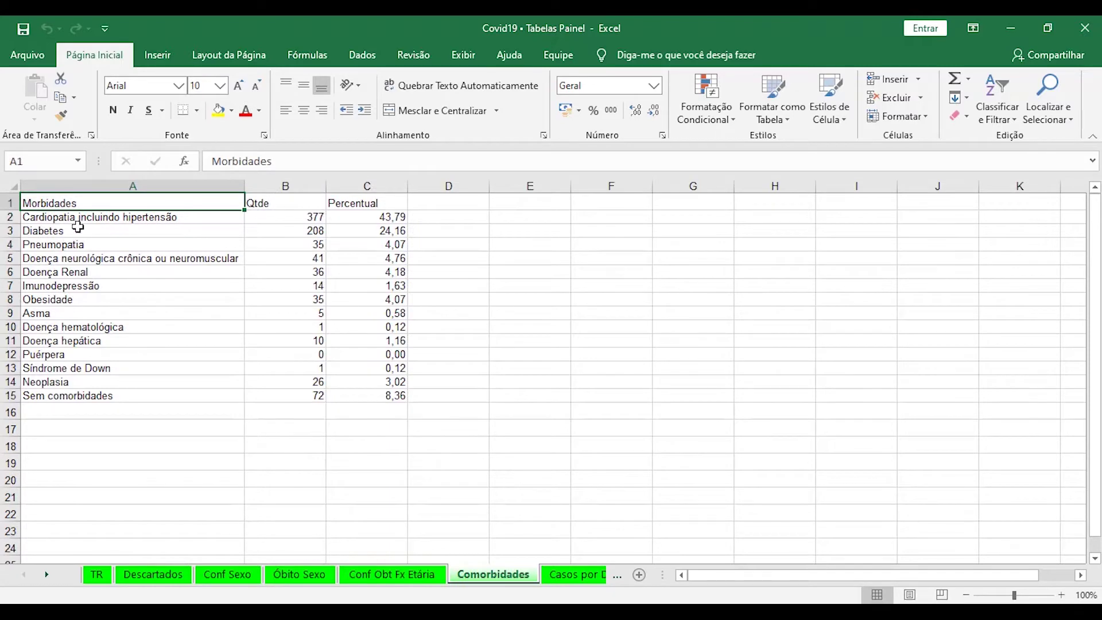
- Look through the Casos por Dia sheet and compare the município tables on the Tab Apoio and Conf Obito Mun sheets
click(571, 576)
click(603, 574)
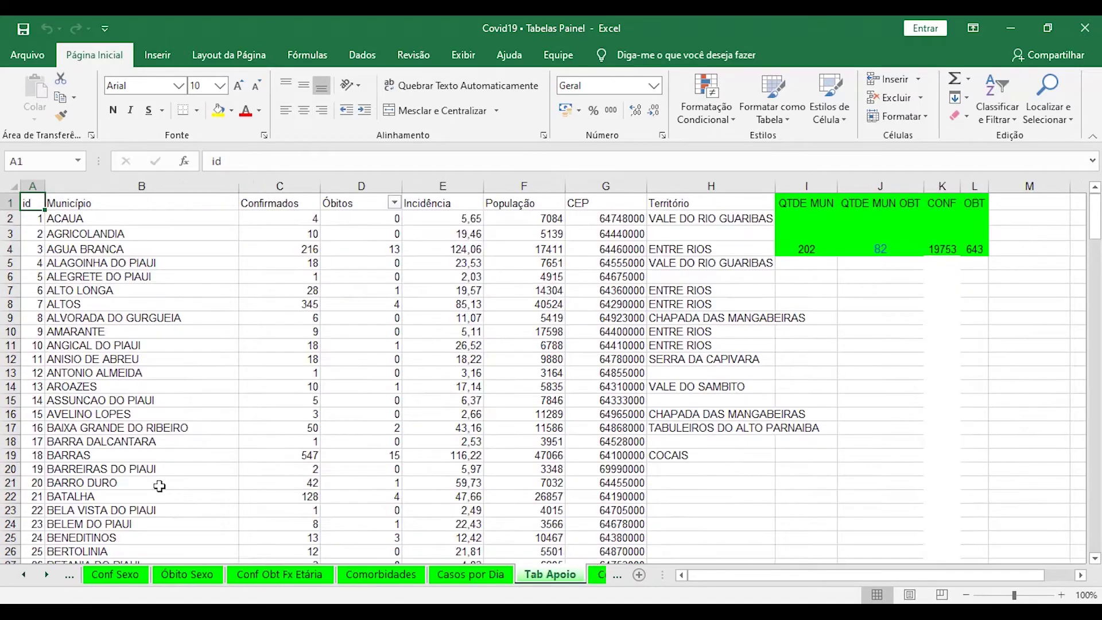
click(473, 574)
click(548, 575)
click(595, 574)
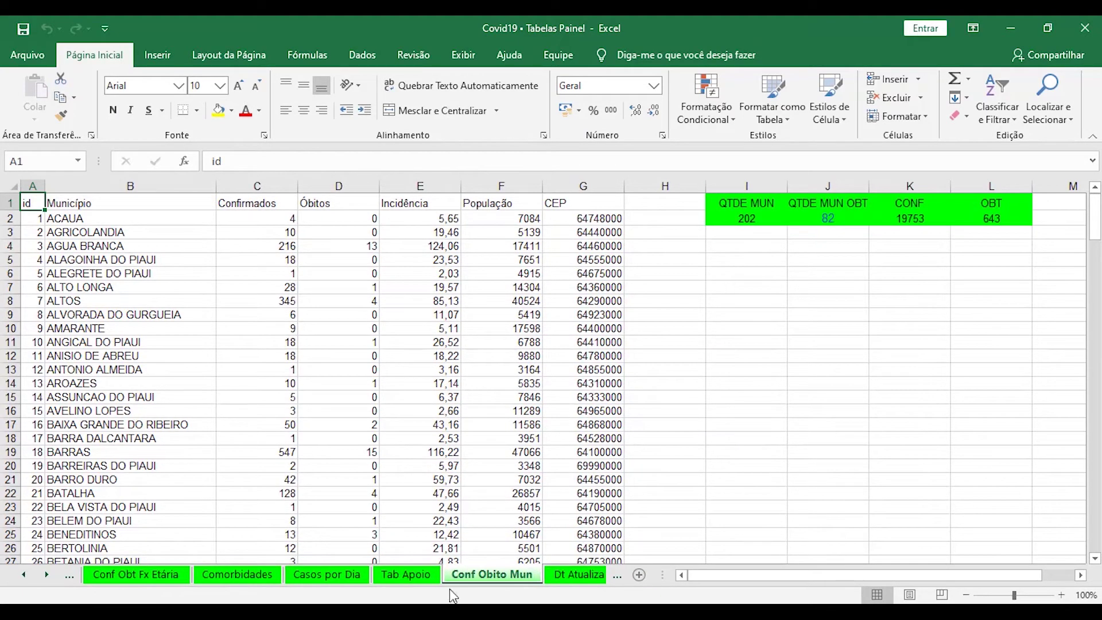
click(406, 578)
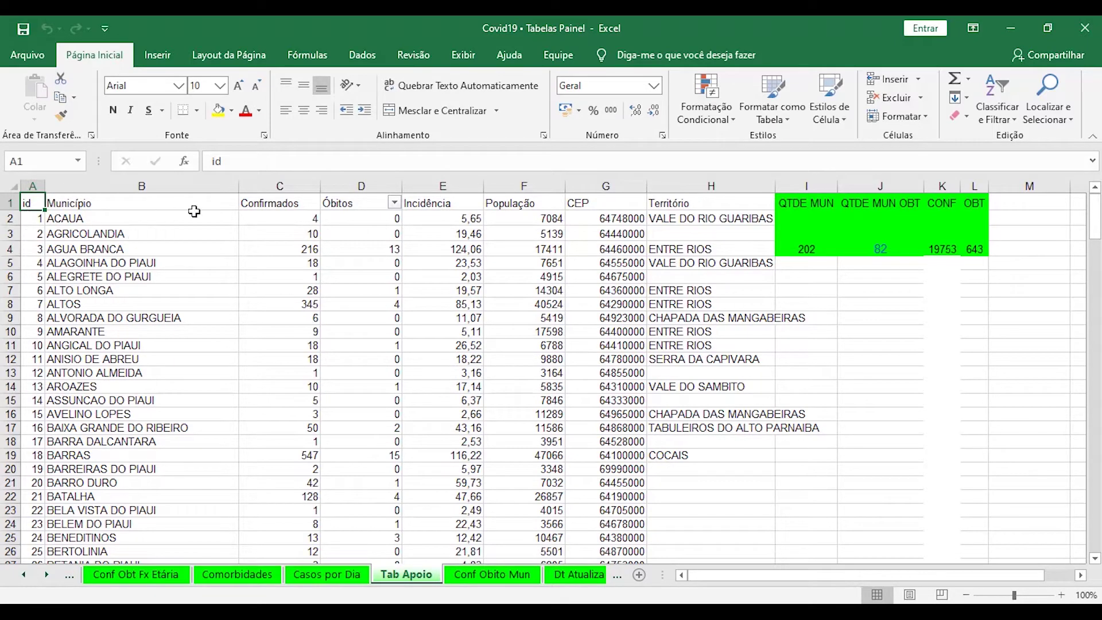
- Compare the município table on the Tab Apoio sheet, including its Território column, with the one on Conf Obito Mun
click(475, 575)
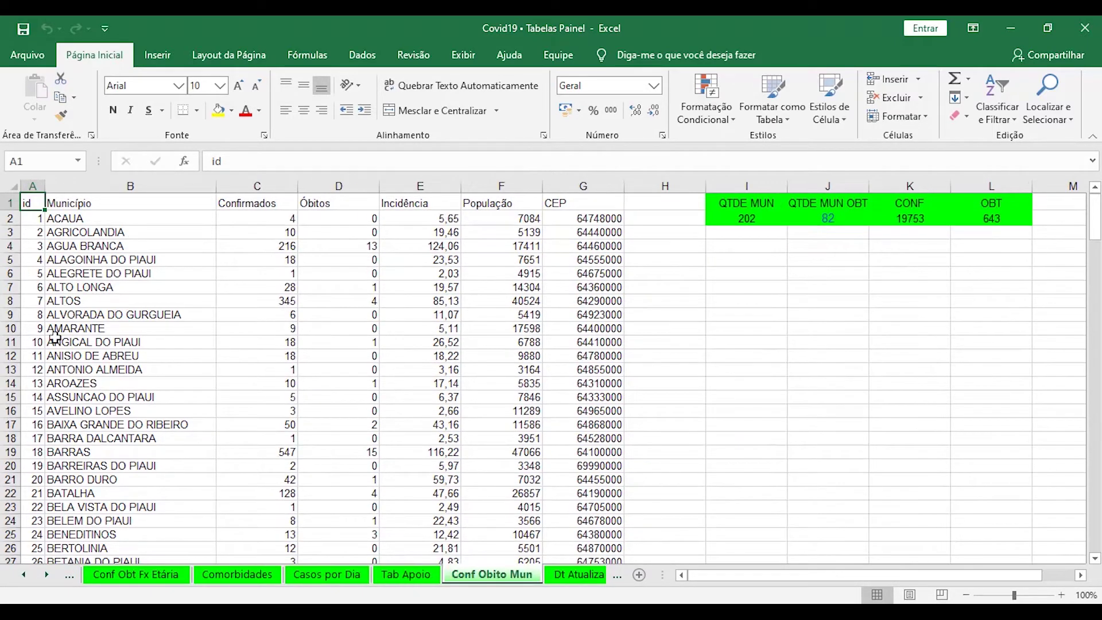
click(408, 575)
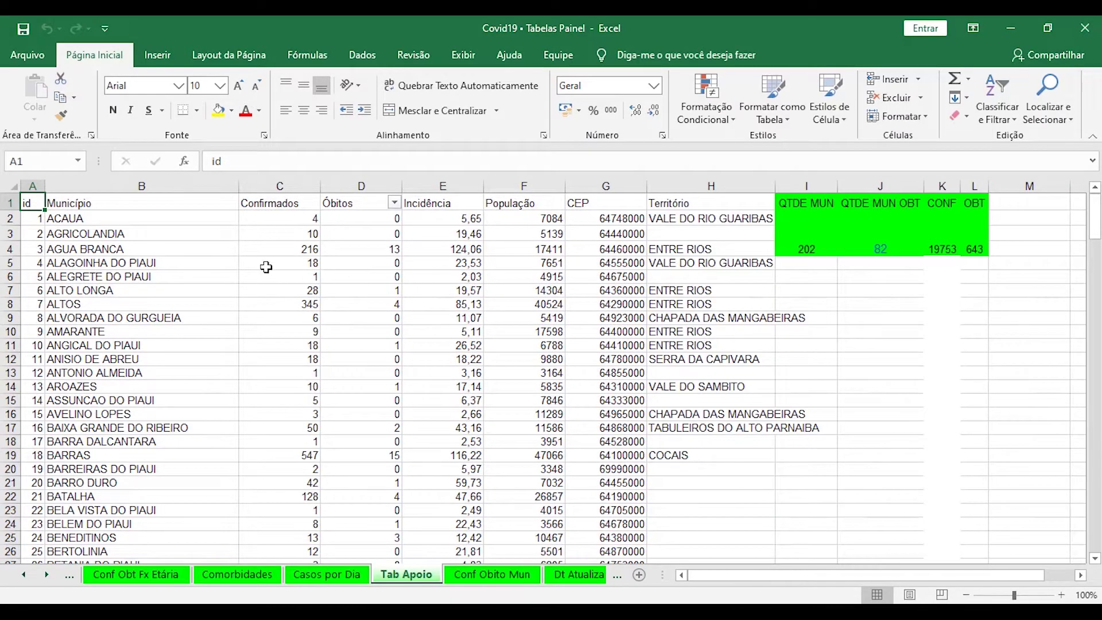
scroll(619, 344, down, 8)
scroll(615, 362, up, 7)
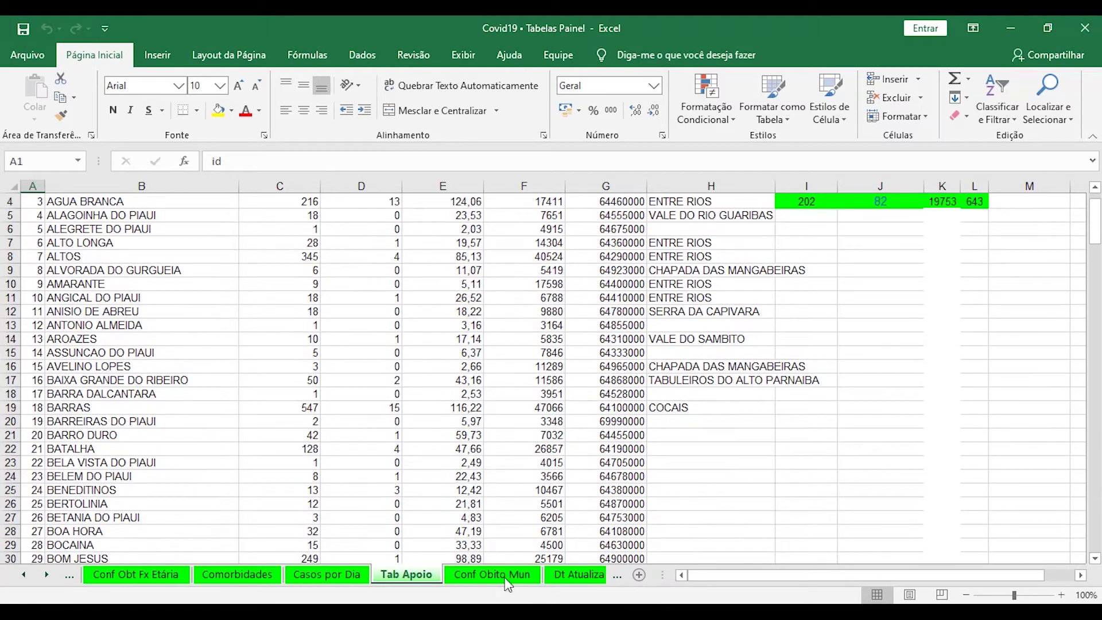
scroll(574, 344, up, 1)
scroll(704, 220, down, 1)
scroll(689, 247, up, 1)
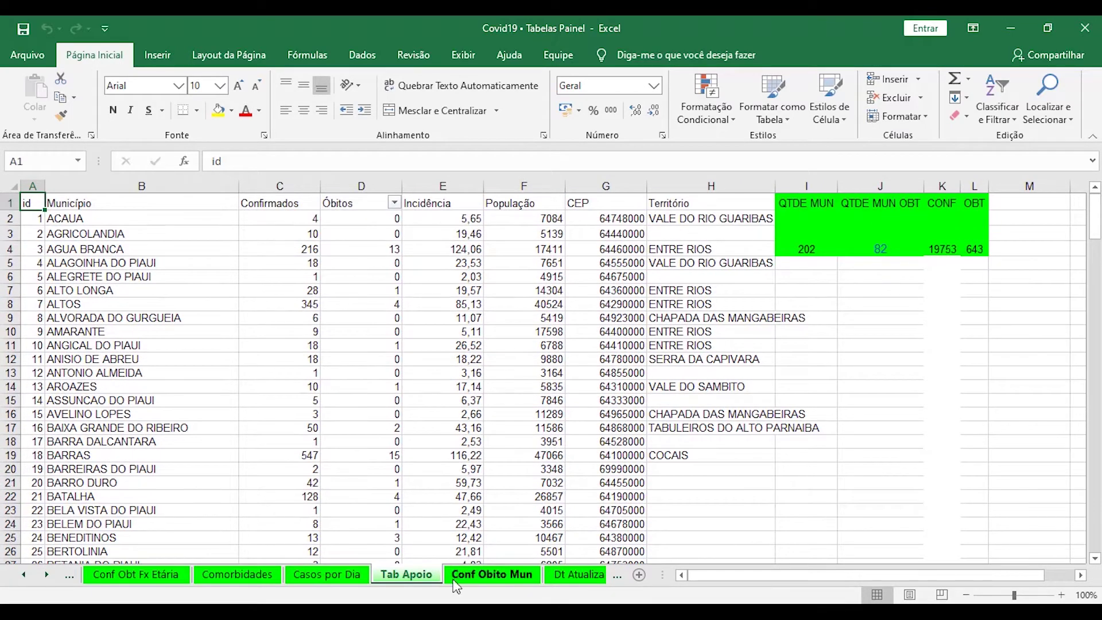
scroll(694, 402, down, 20)
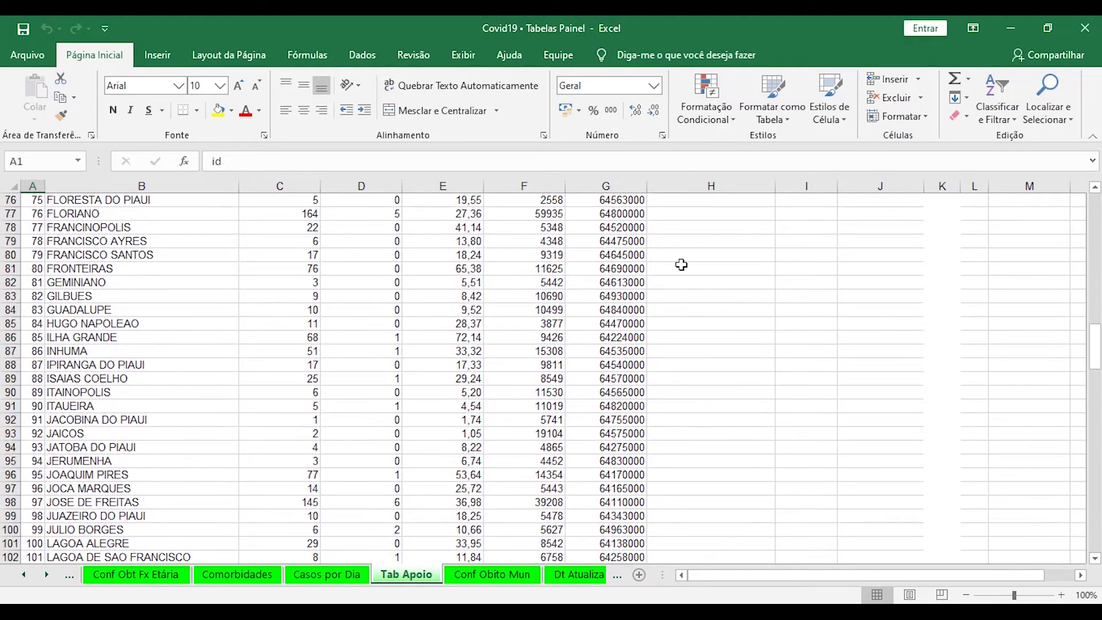
scroll(706, 372, down, 20)
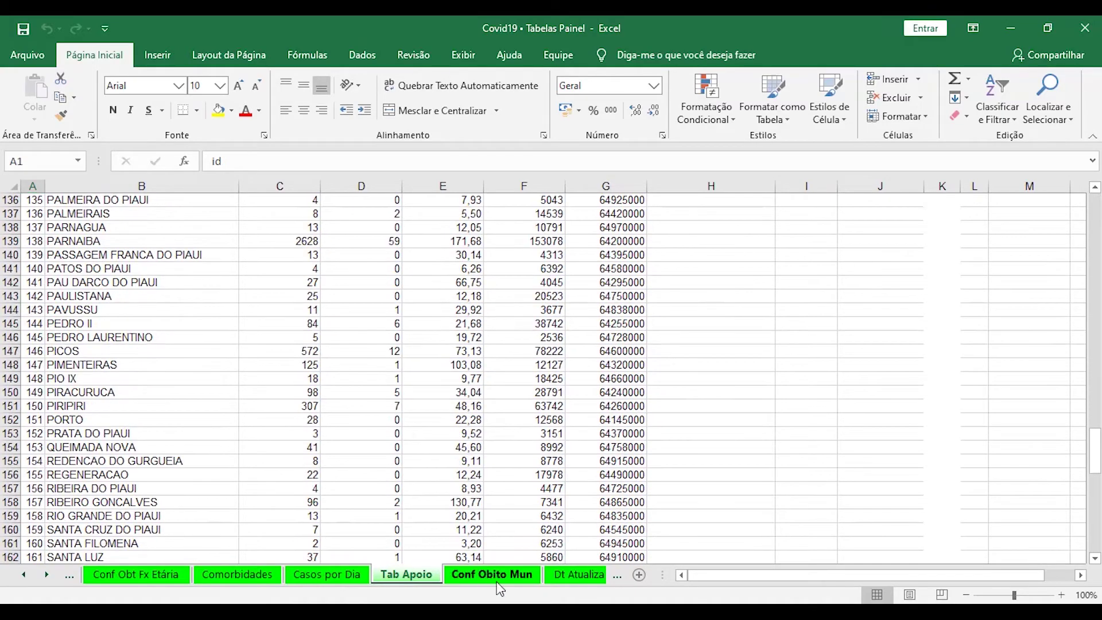
click(500, 575)
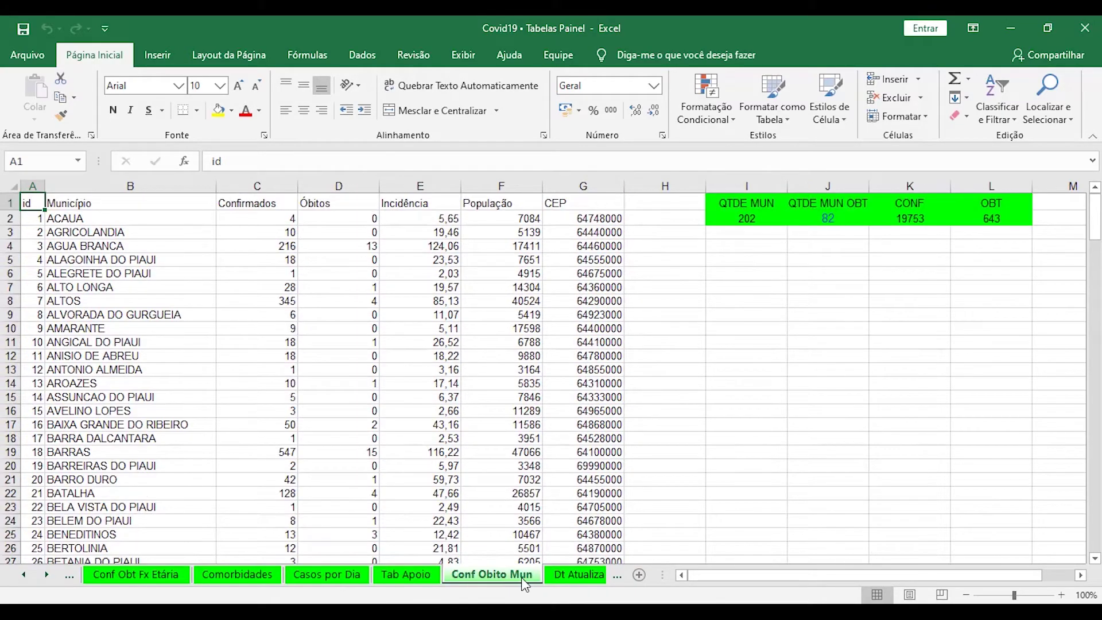
- Check the update date and time recorded on the Dt Atualiza sheet
click(567, 574)
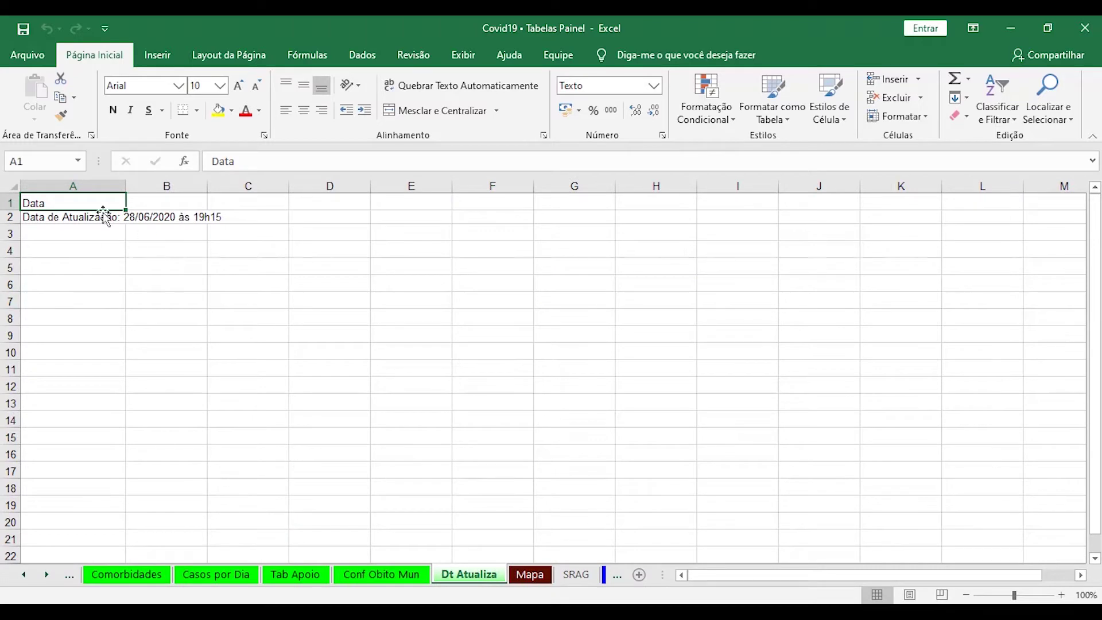
click(53, 221)
click(198, 221)
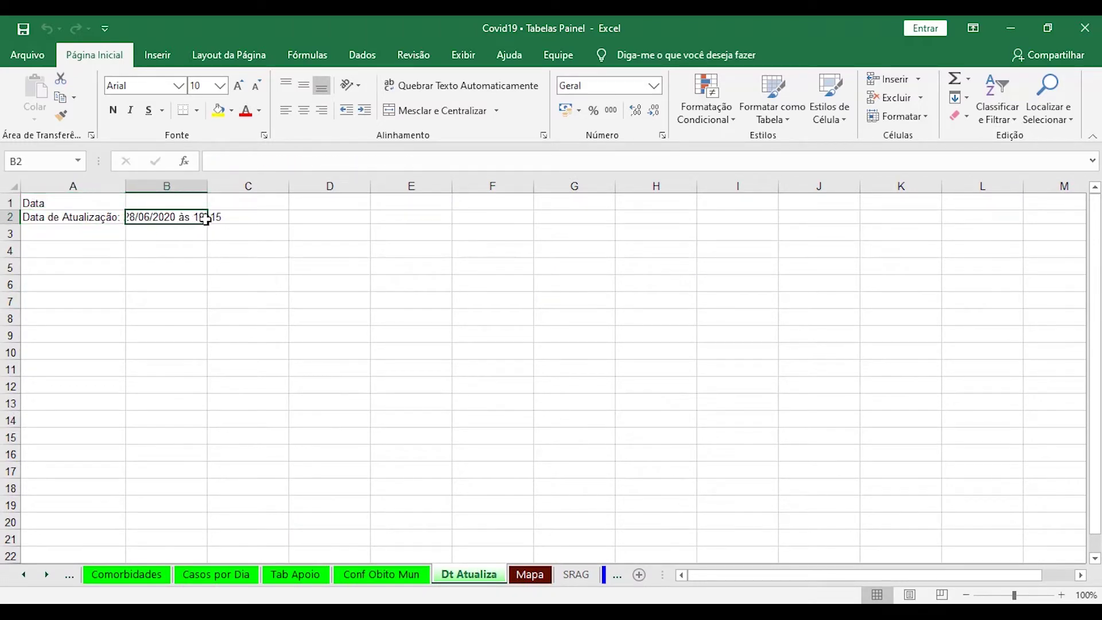
- Examine the City and Zipcode columns on the Mapa sheet
click(530, 574)
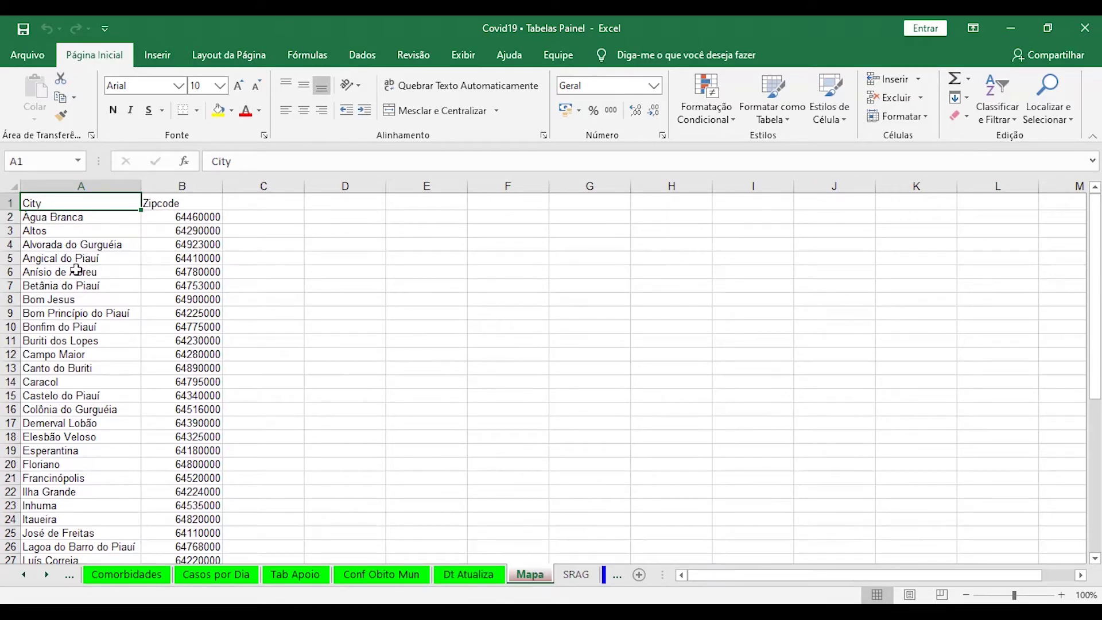
click(51, 223)
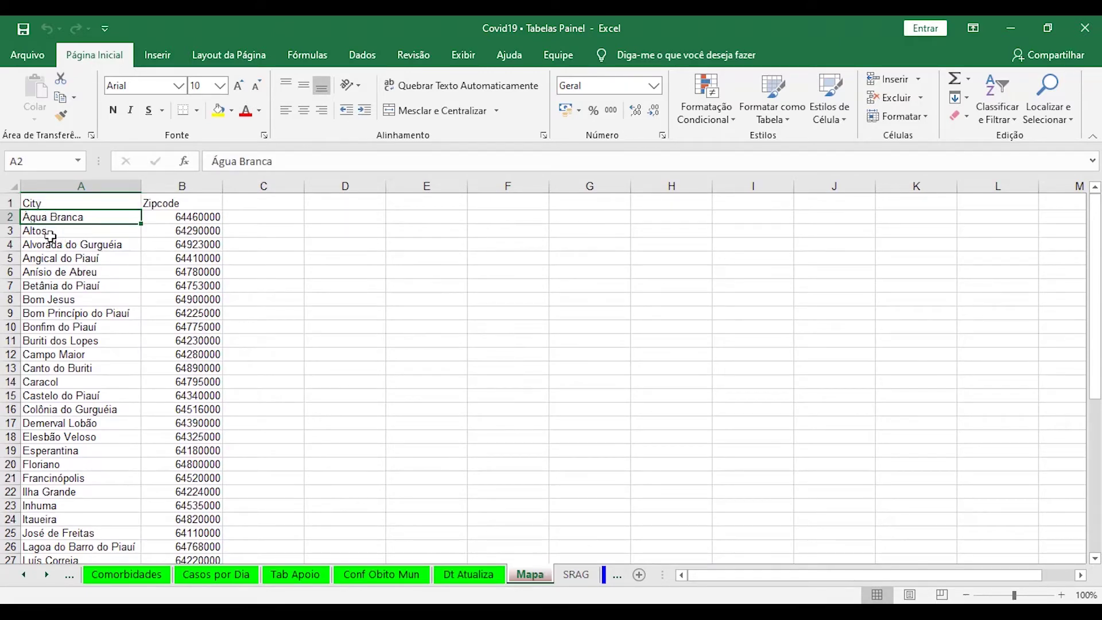
drag(51, 235, 54, 519)
click(180, 221)
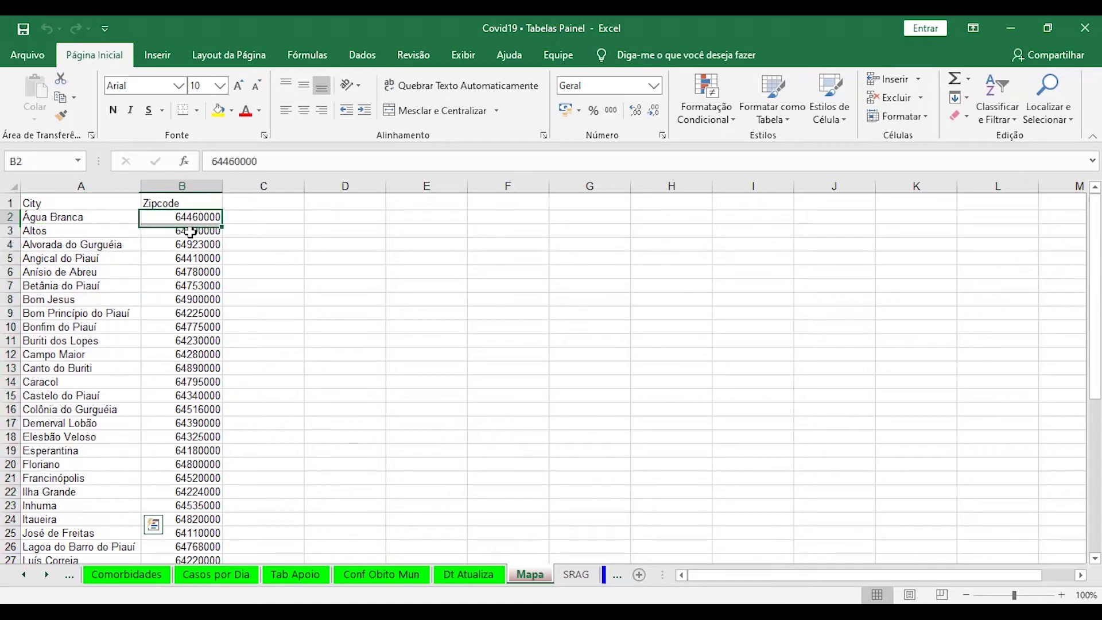
drag(190, 232, 210, 439)
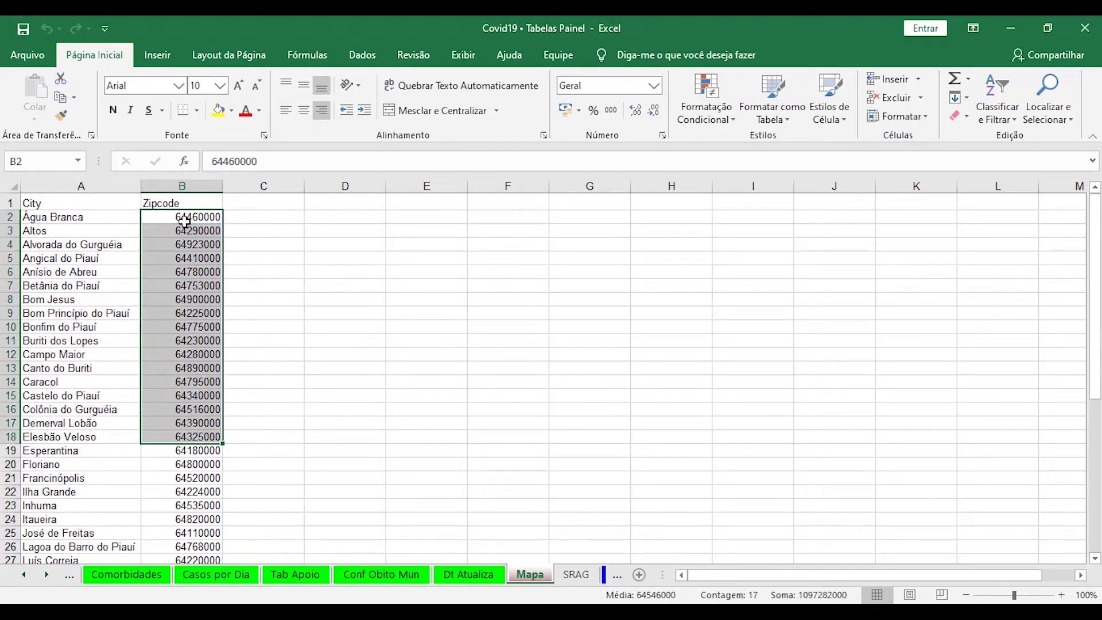
- Examine the weekly figures for 2019 and 2020 on the SRAG sheet
key(ctrl+Page_Down)
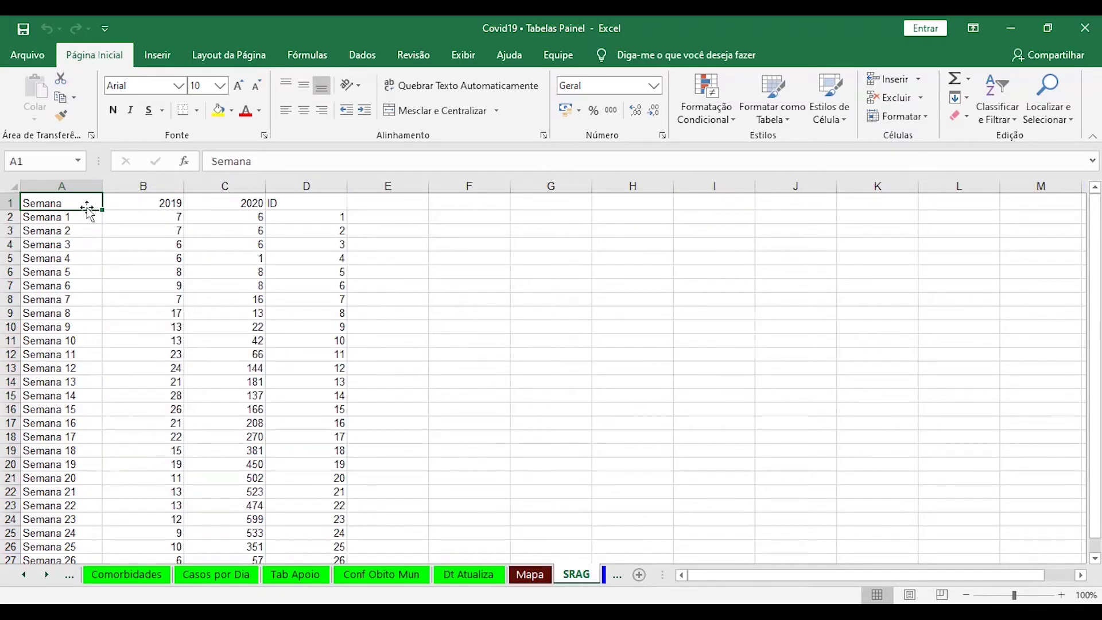
click(170, 215)
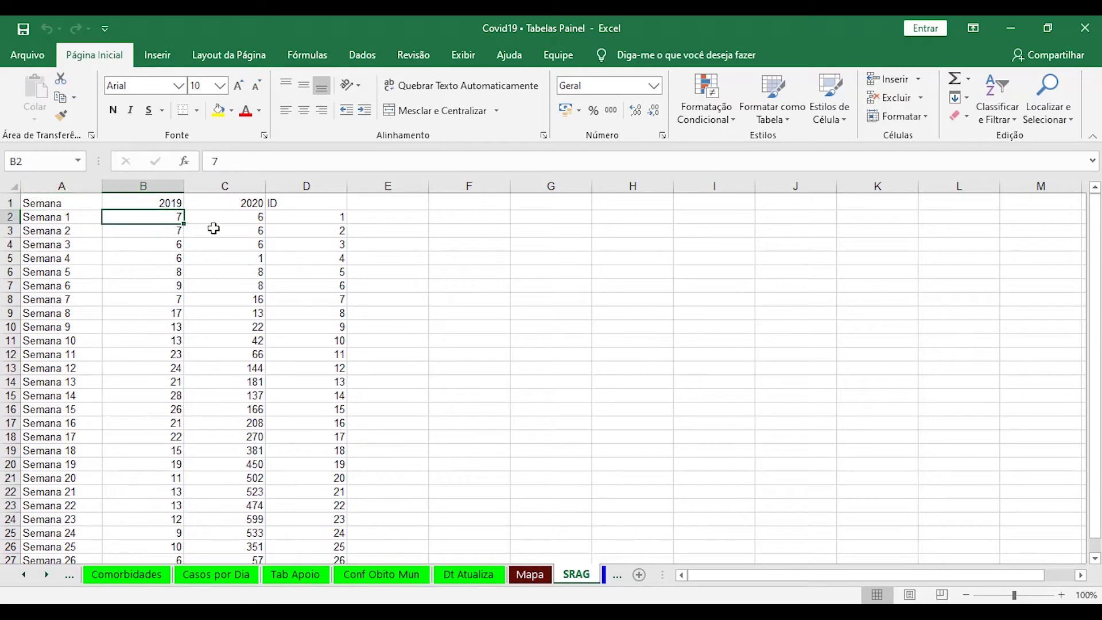
key(Right)
- Look through the case totals on the Confirmados, Altas Médicas and Óbitos sheets
click(613, 574)
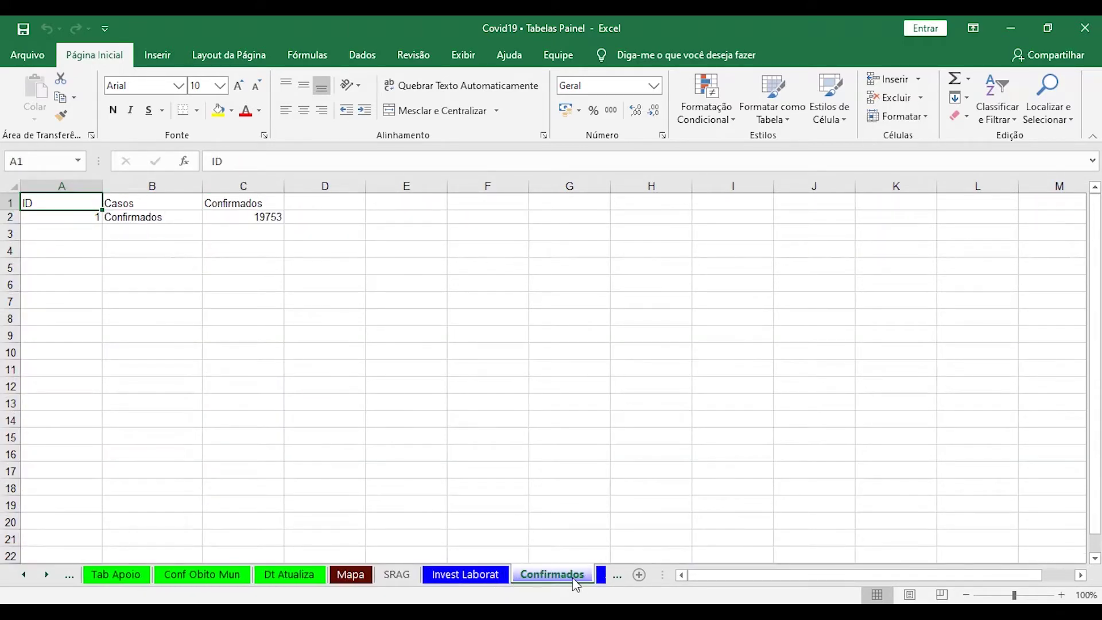
click(600, 574)
click(395, 578)
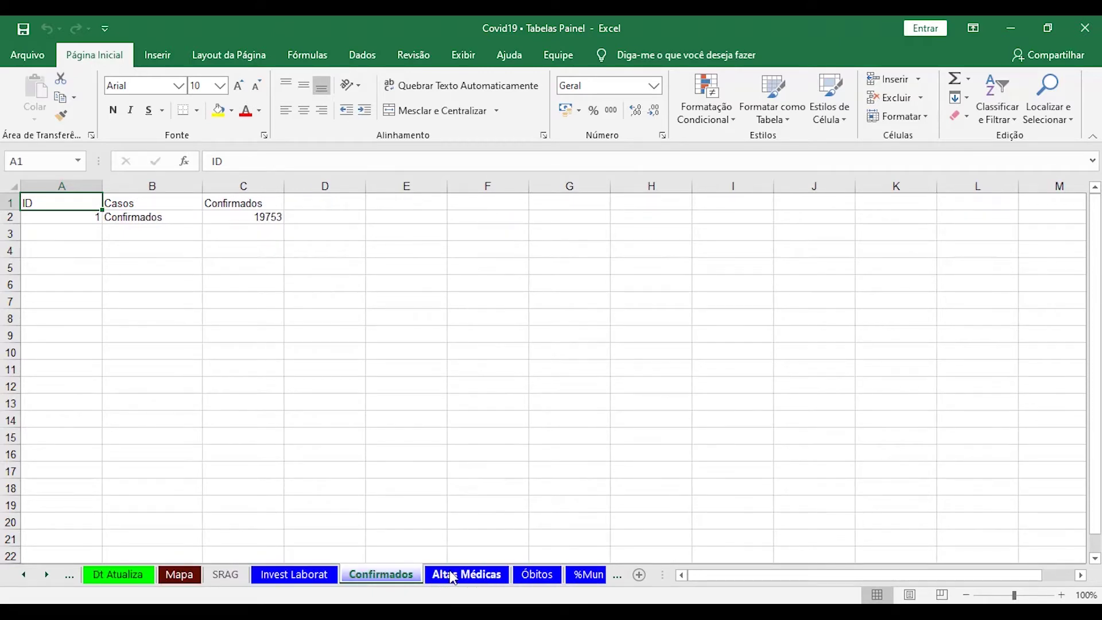
click(453, 577)
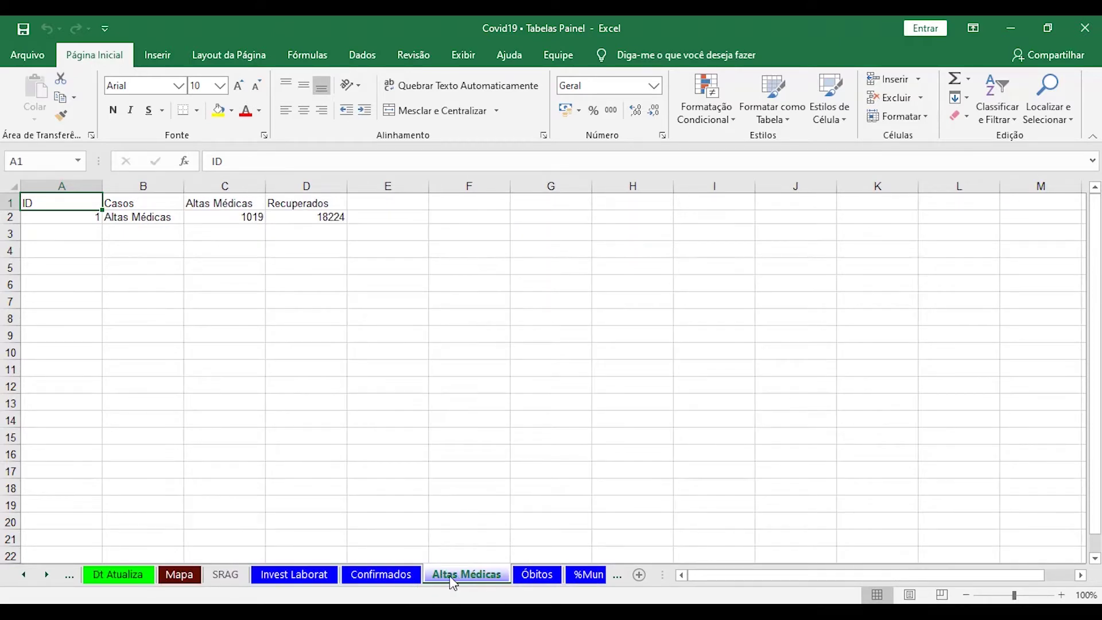
click(534, 580)
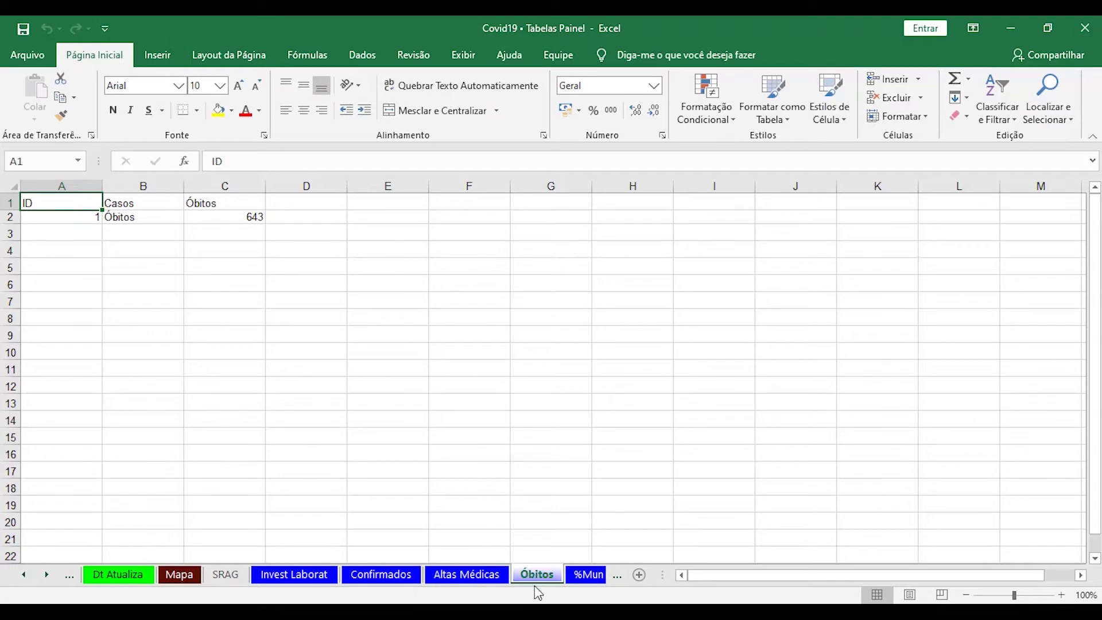
- Examine the counts of municípios with and without cases on %Mun Casos and with and without deaths on % Mun Obt
click(572, 580)
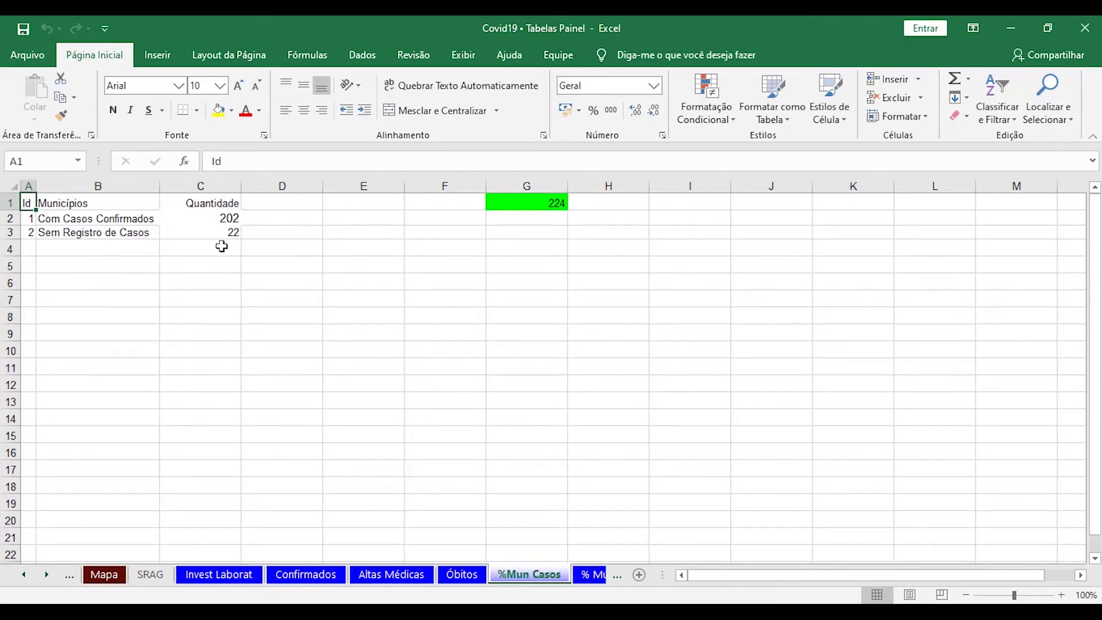
click(92, 230)
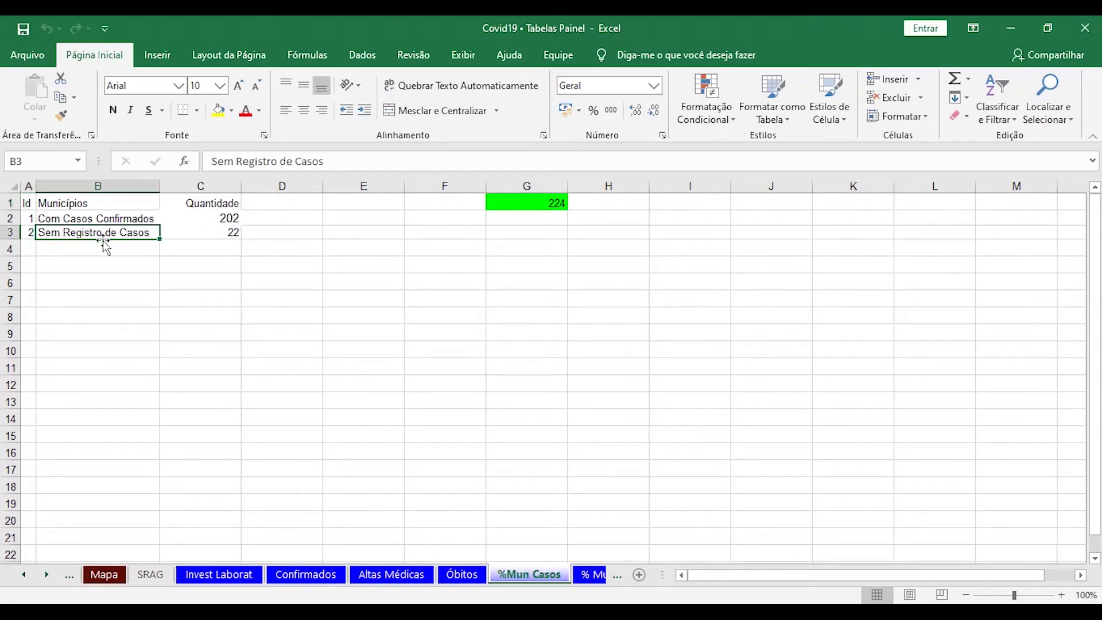
click(95, 218)
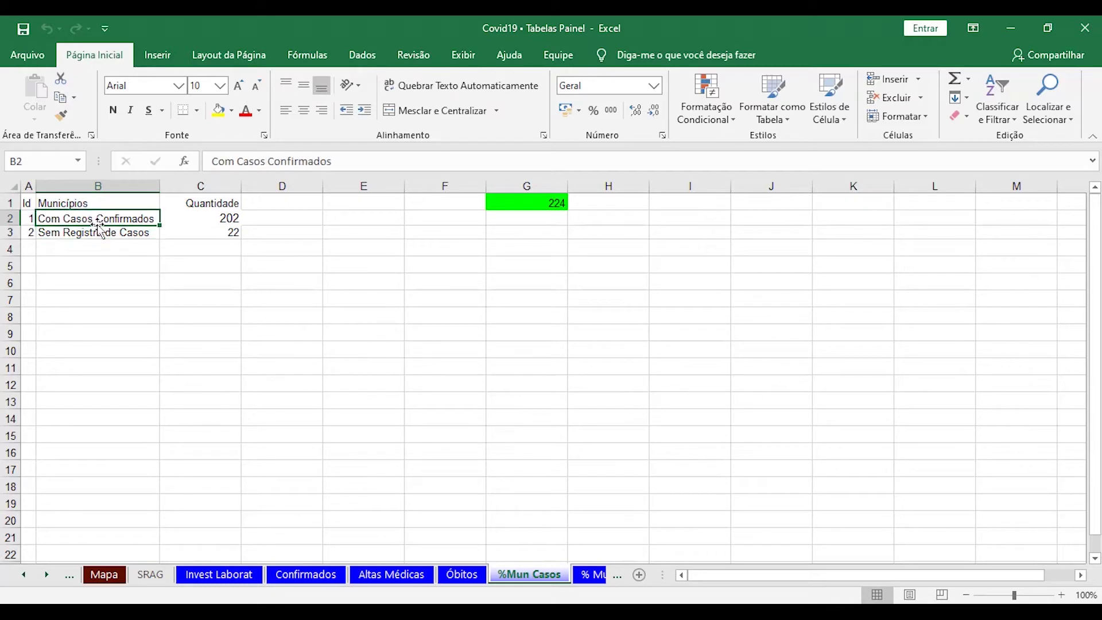
click(203, 219)
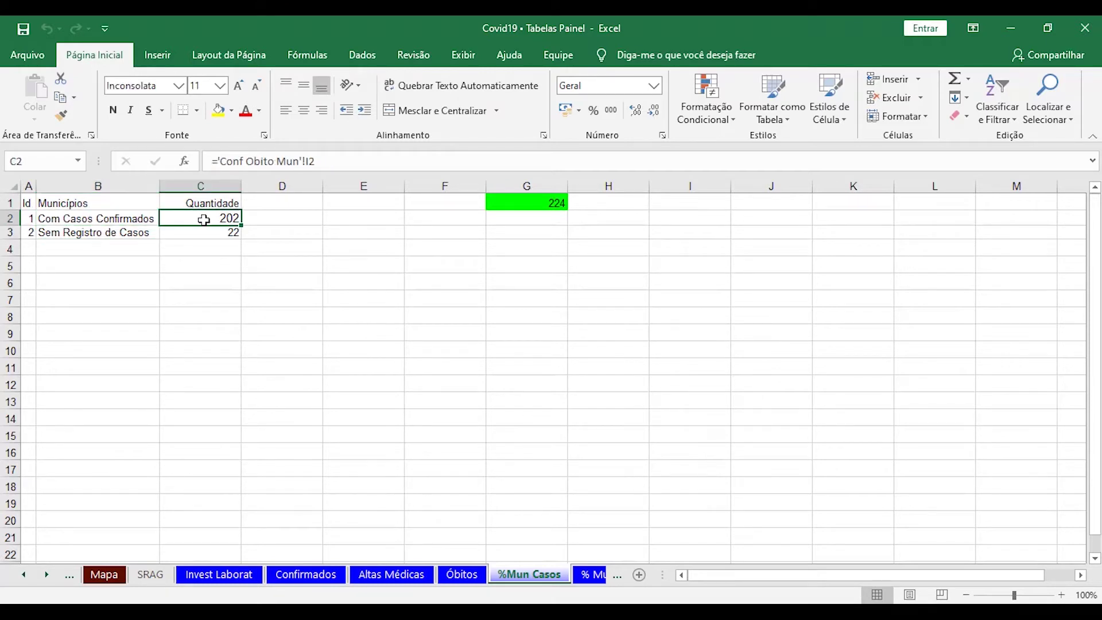
click(111, 234)
click(224, 229)
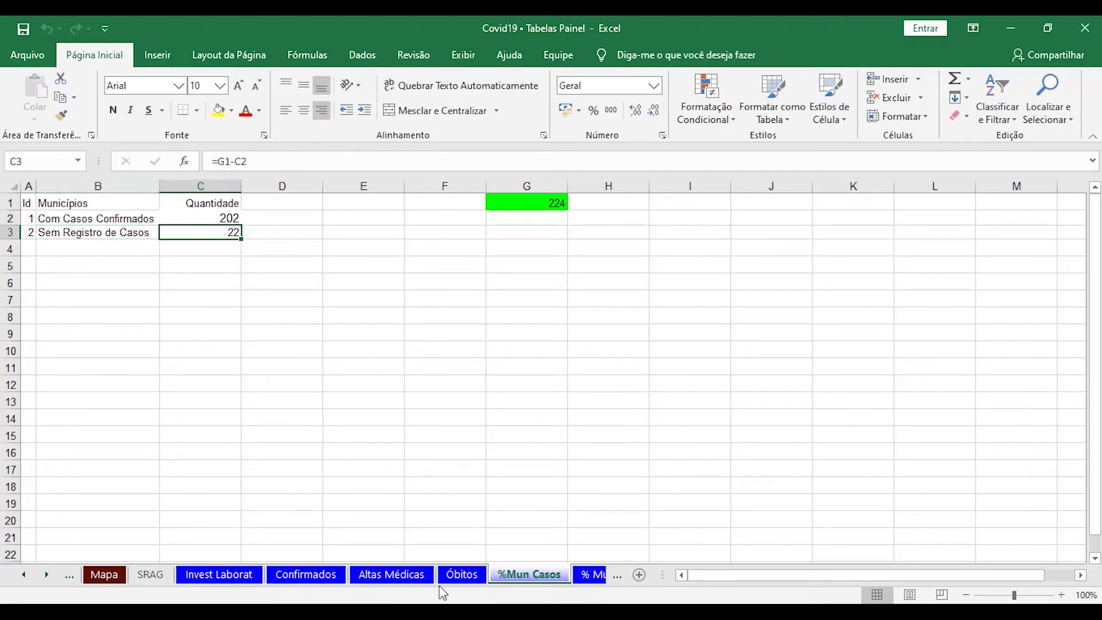
click(591, 573)
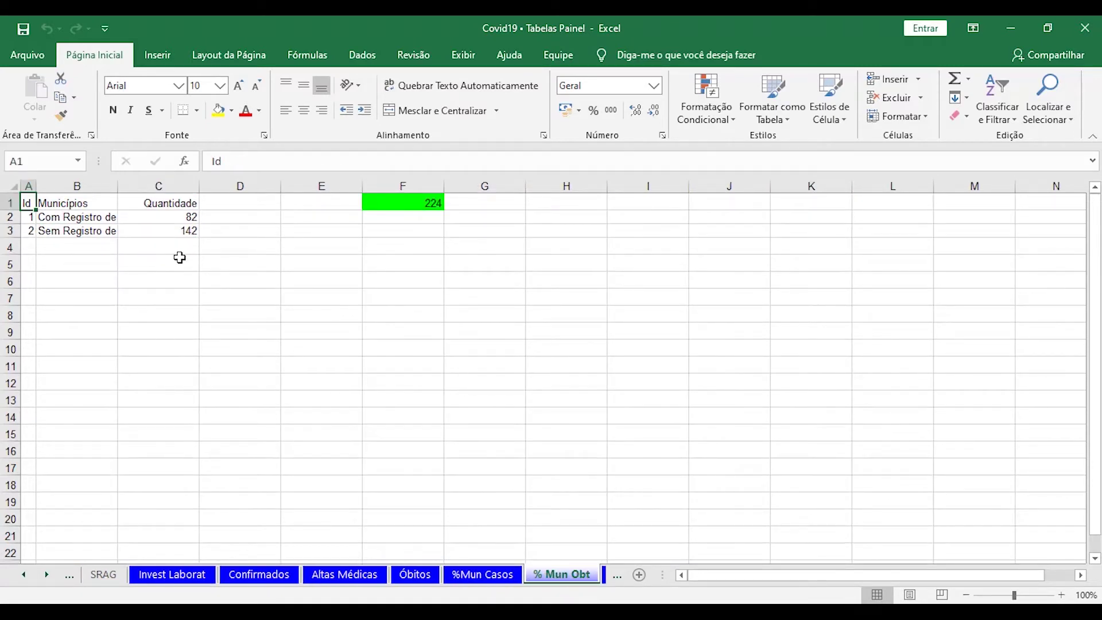
click(110, 219)
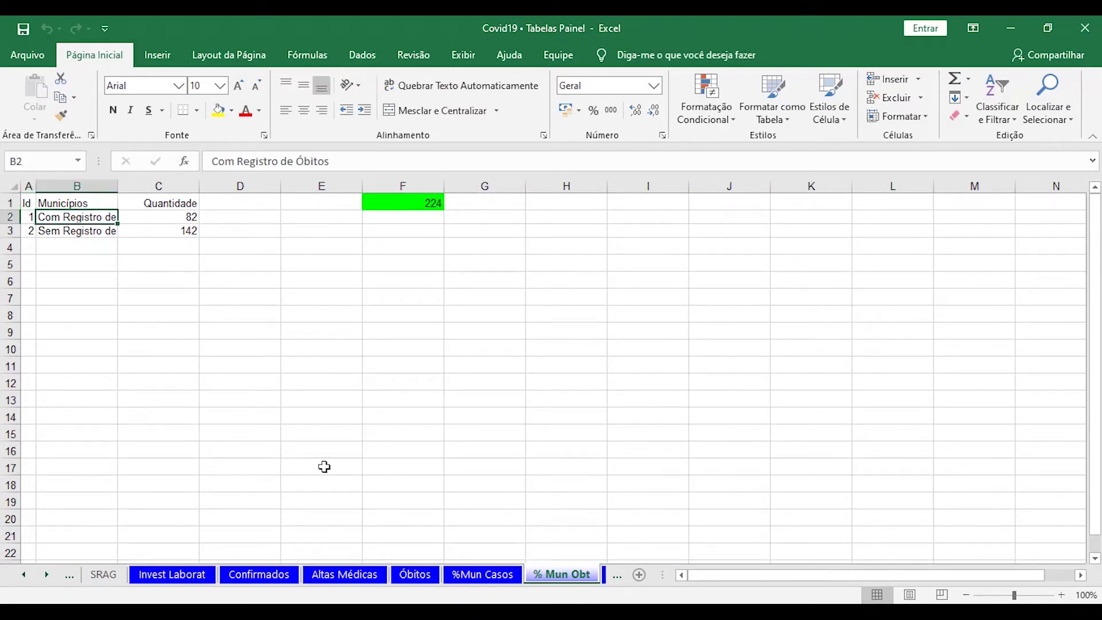
- Look through the Obt MM60 and Internação sheets and the bed occupancy data on Tx Ocup LC, UTI, LE and LV
click(607, 576)
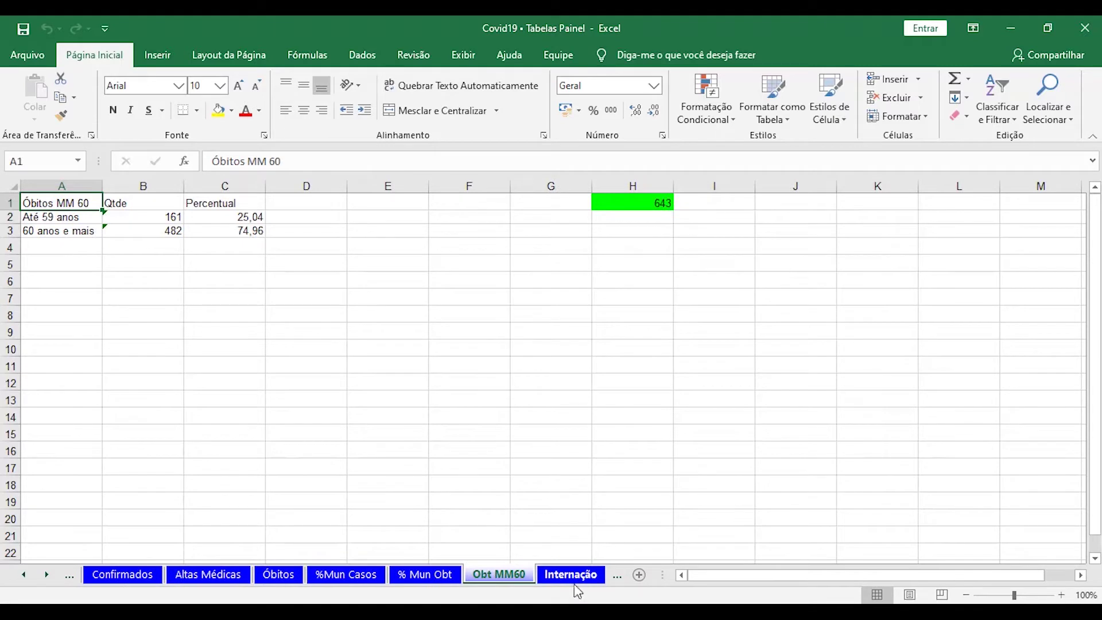
key(ctrl+Page_Down)
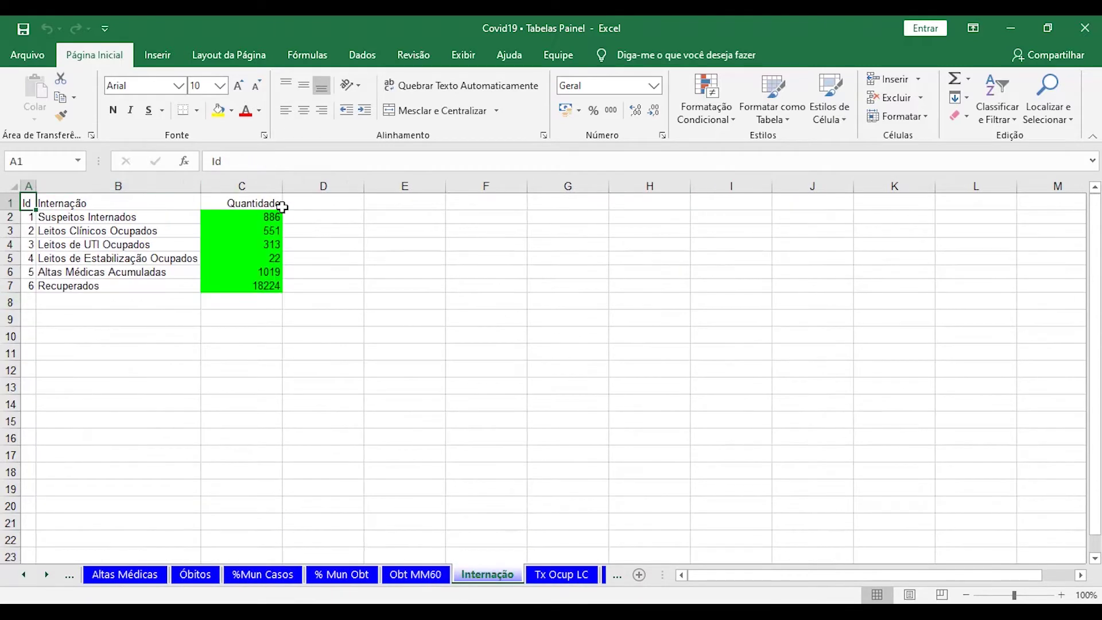
click(588, 574)
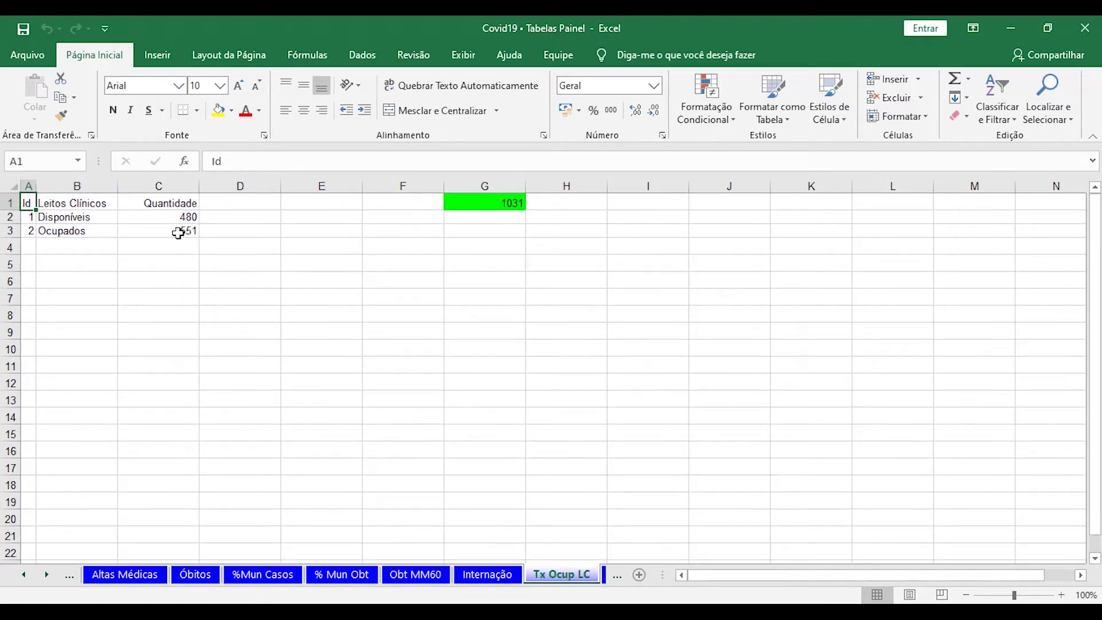
click(603, 575)
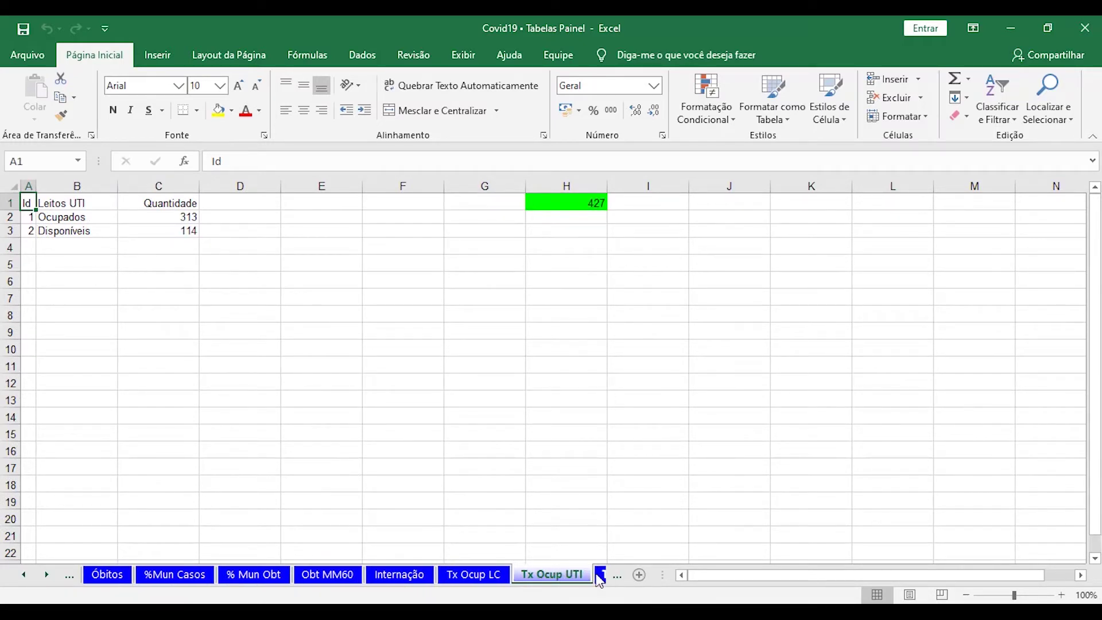
click(599, 574)
click(598, 575)
- Examine the daily bed capacity and inpatient columns on the Internações Dia sheet, from Dias through Capacidade LE
click(597, 574)
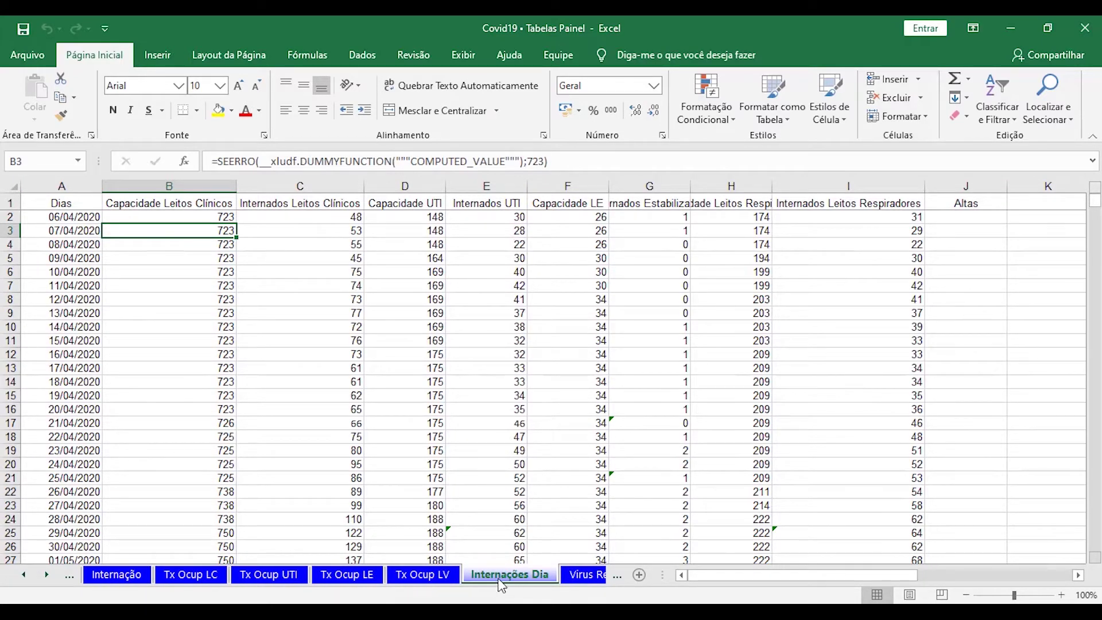
click(79, 217)
click(224, 217)
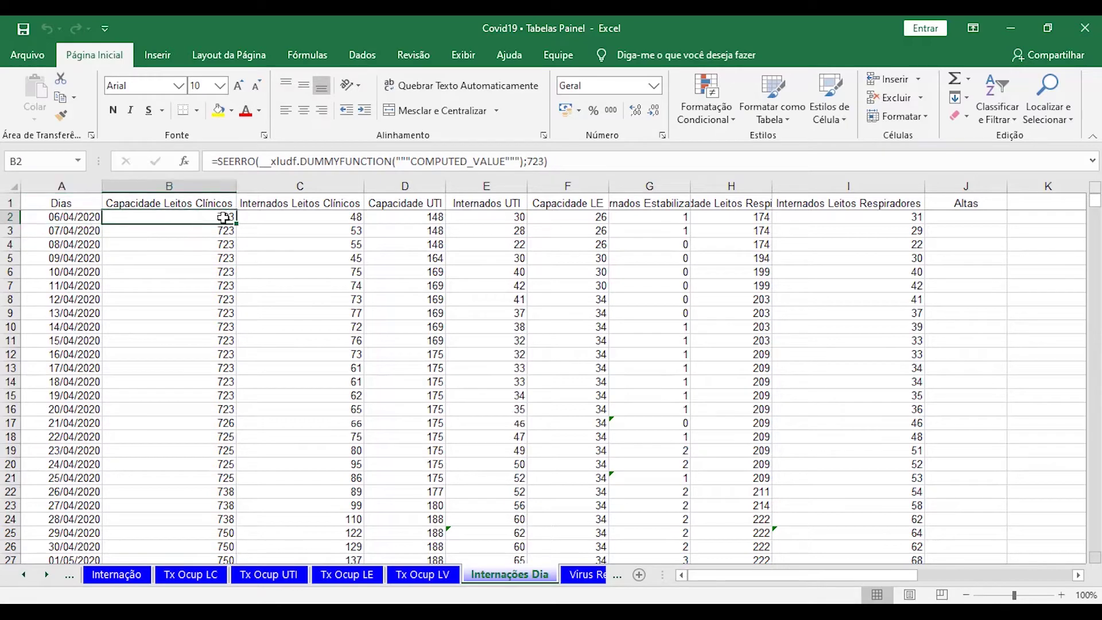
click(318, 218)
click(421, 217)
click(482, 217)
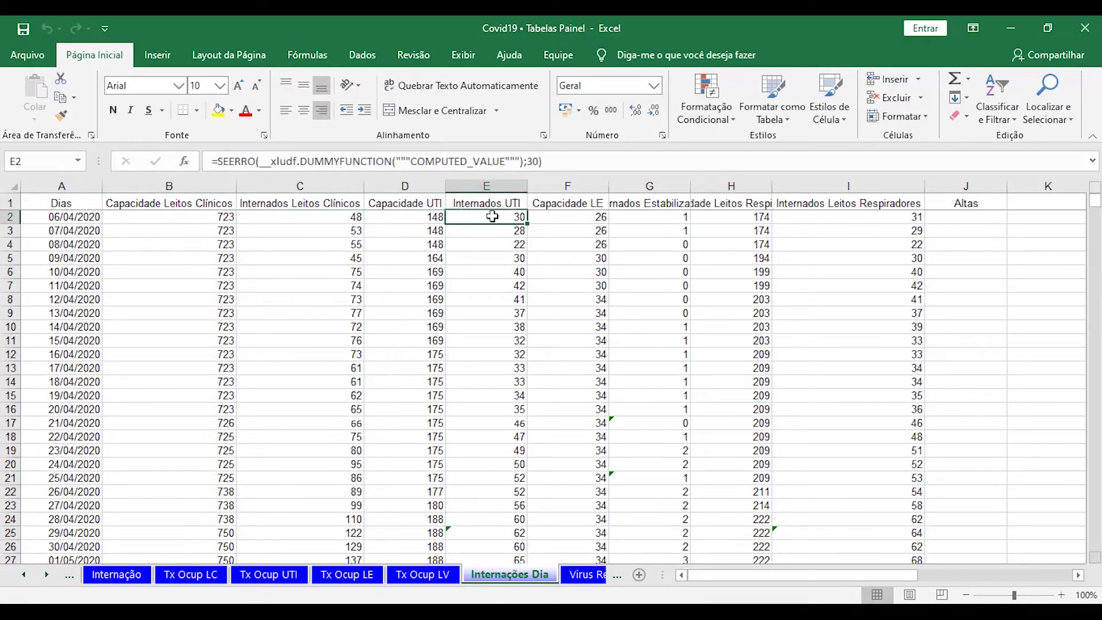
click(582, 216)
- Examine the daily respiratory virus columns, starting with Adenovirus, on the Virus Resp Dia sheet
key(ctrl+Page_Down)
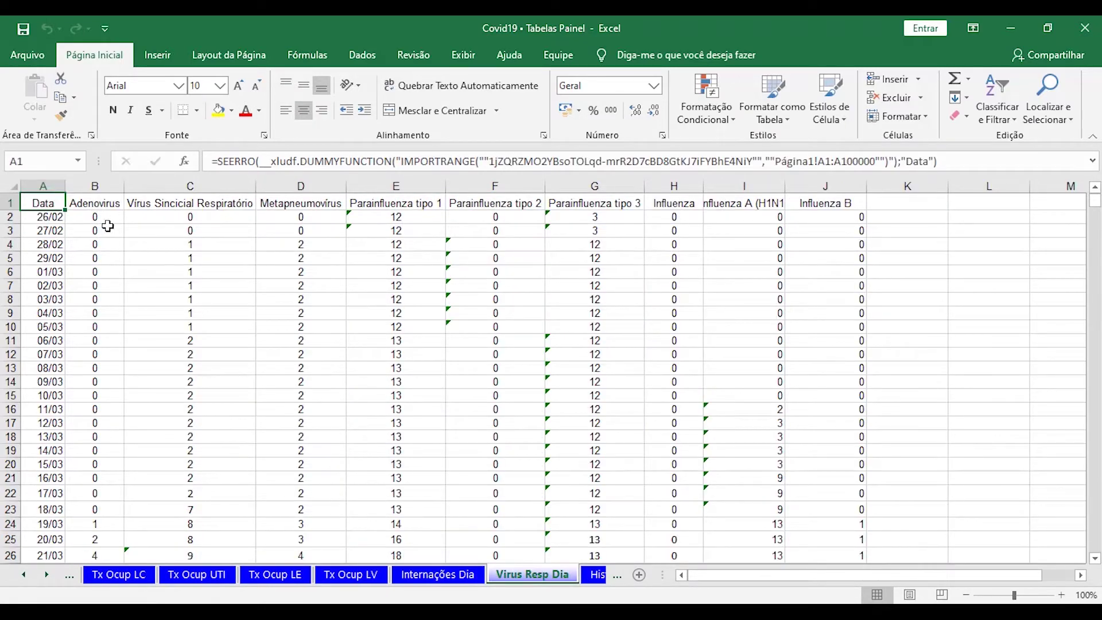
click(102, 203)
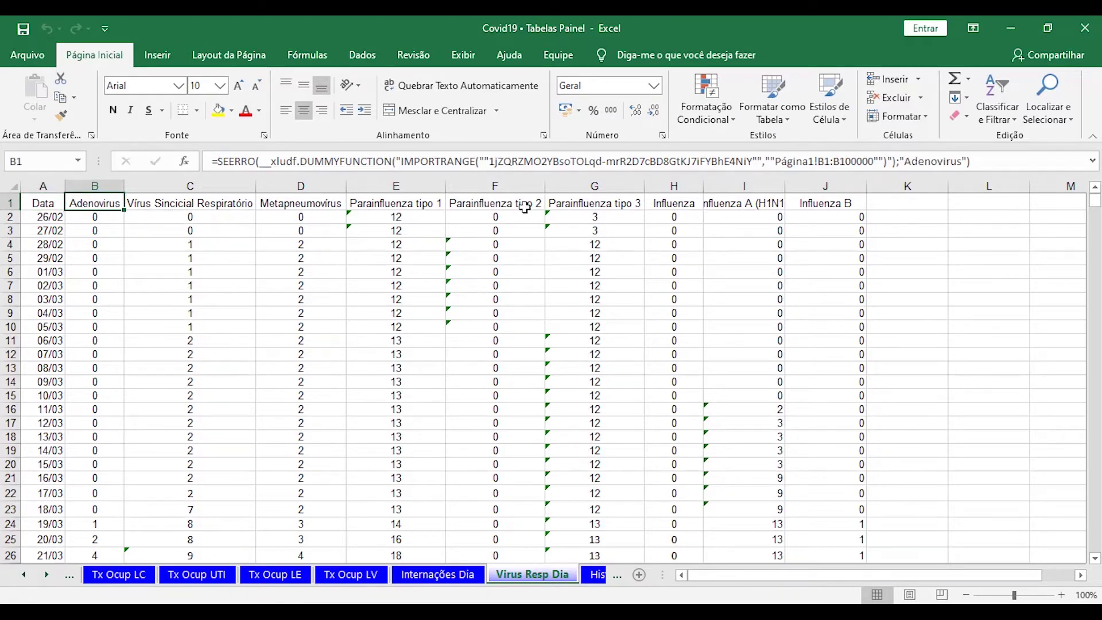
- Widen the Influenza and Parainfluenza tipo 3 columns on the Virus Resp Dia sheet and examine the daily parainfluenza counts
click(806, 202)
click(709, 208)
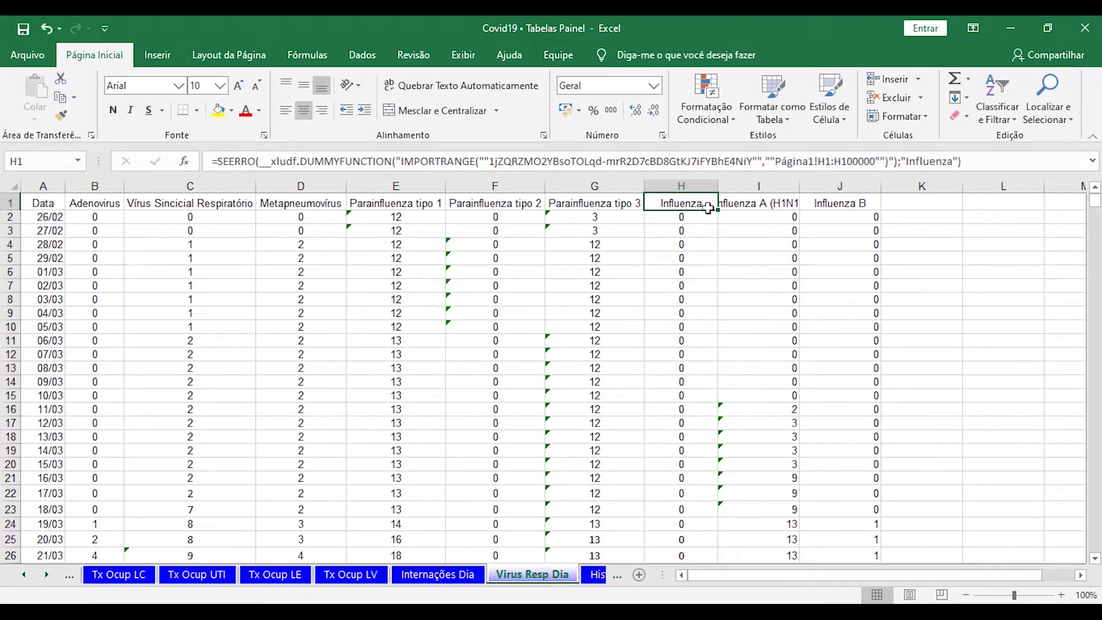
drag(644, 184, 683, 185)
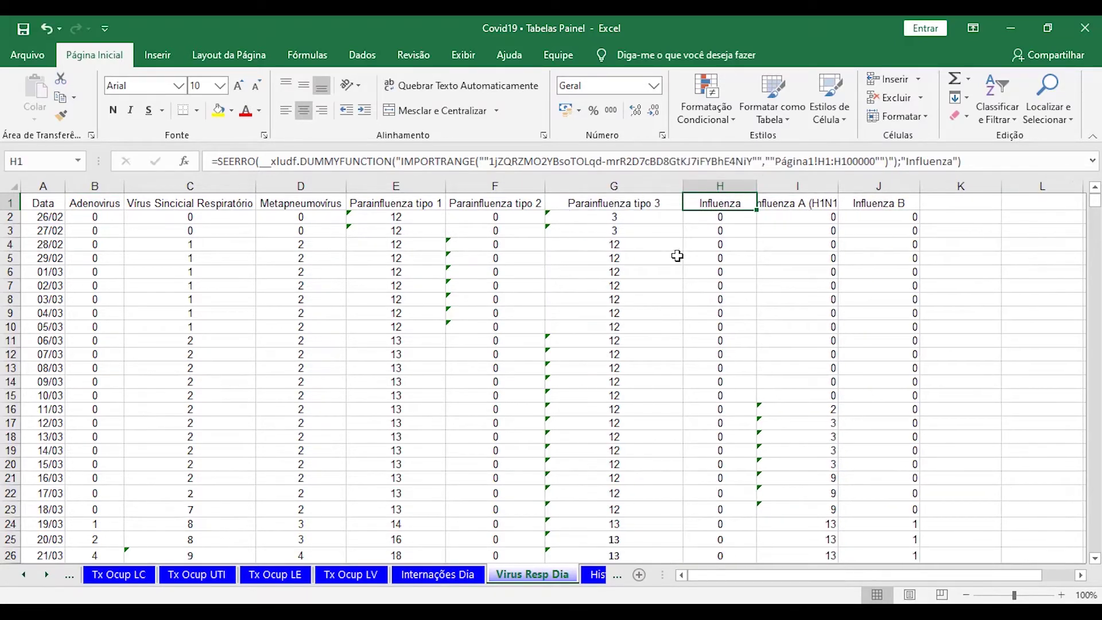
click(621, 218)
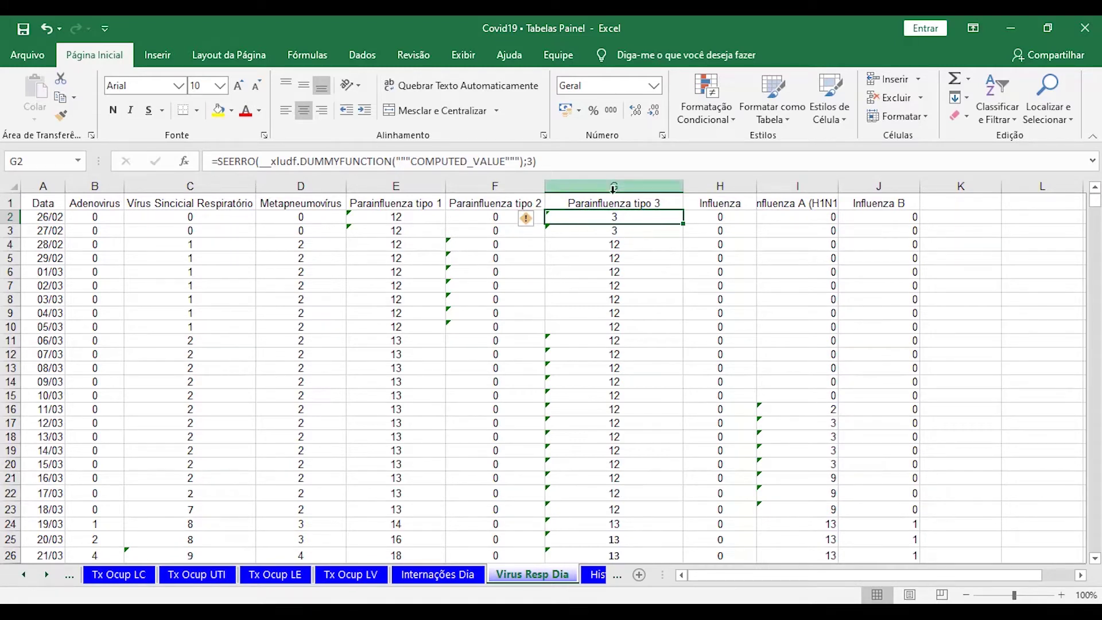
click(386, 221)
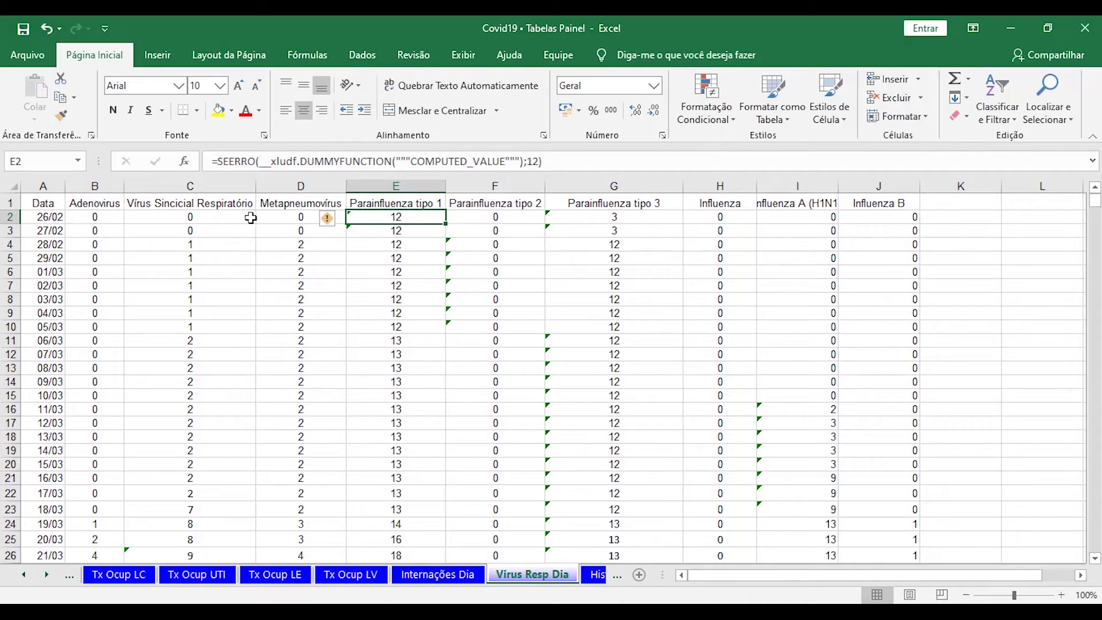
scroll(624, 438, down, 7)
- Examine the dates, municípios, confirmed cases and total deaths in the early records of the HistoricoDiario sheet
click(593, 573)
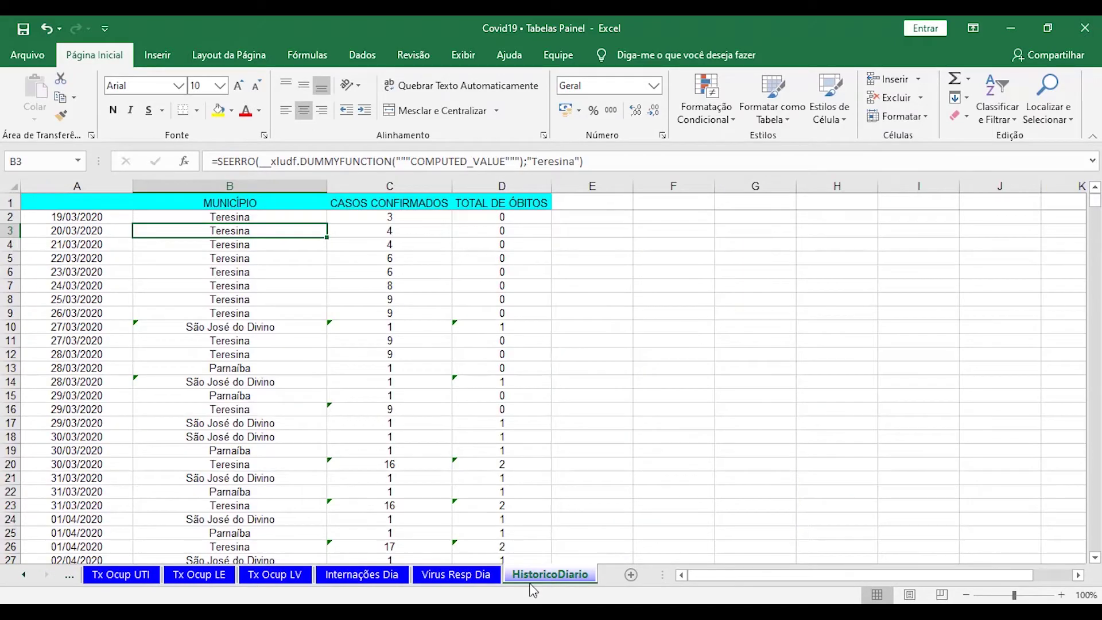
click(397, 217)
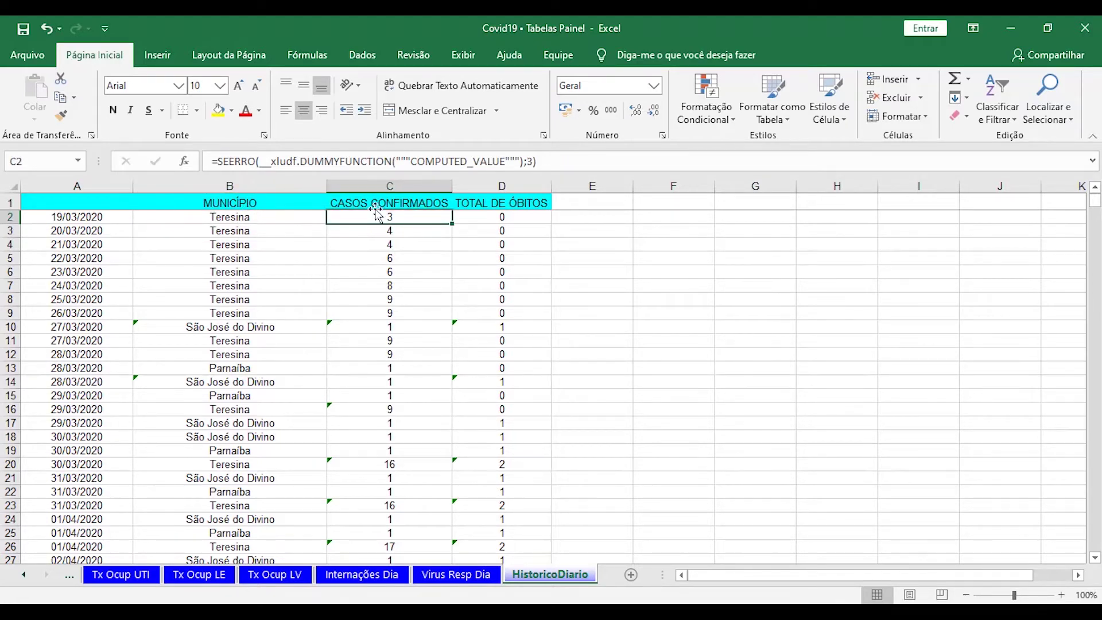
click(512, 217)
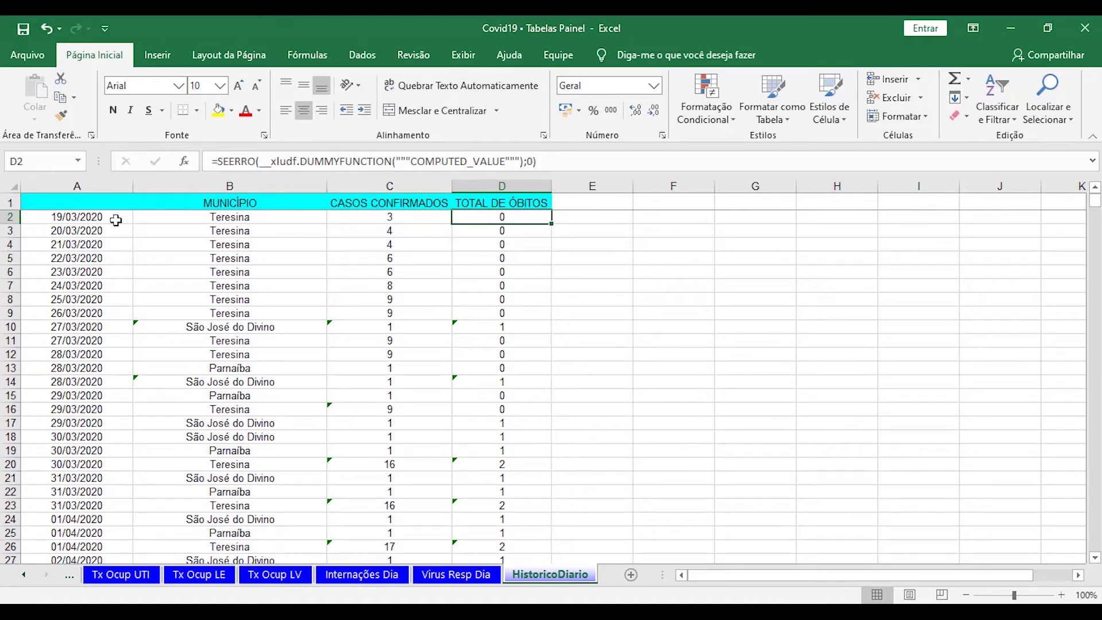
scroll(303, 341, down, 20)
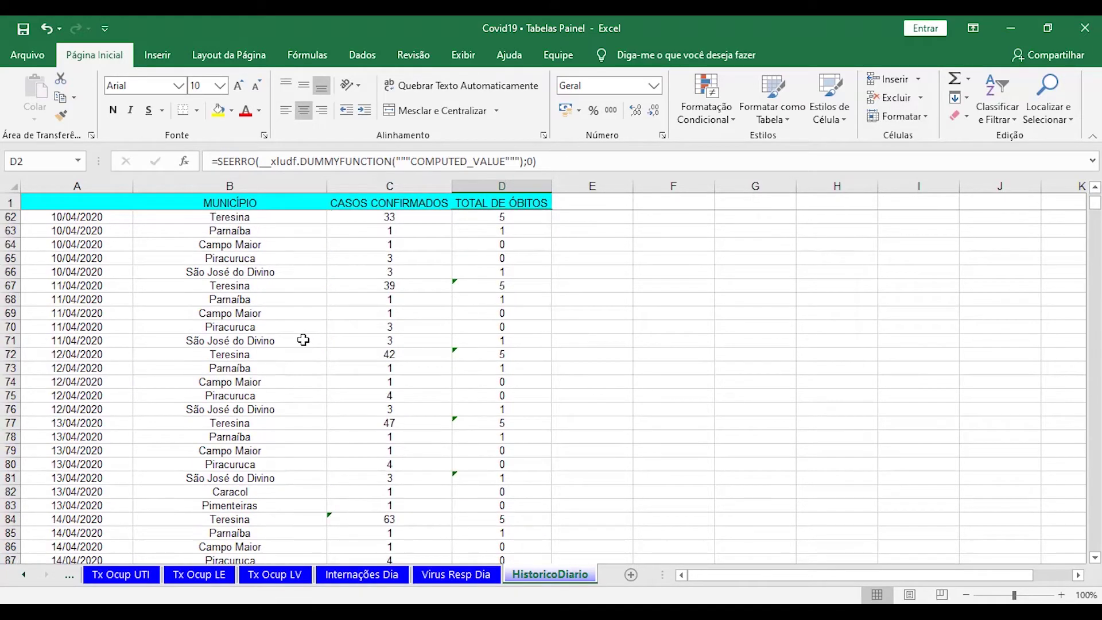
scroll(303, 340, down, 13)
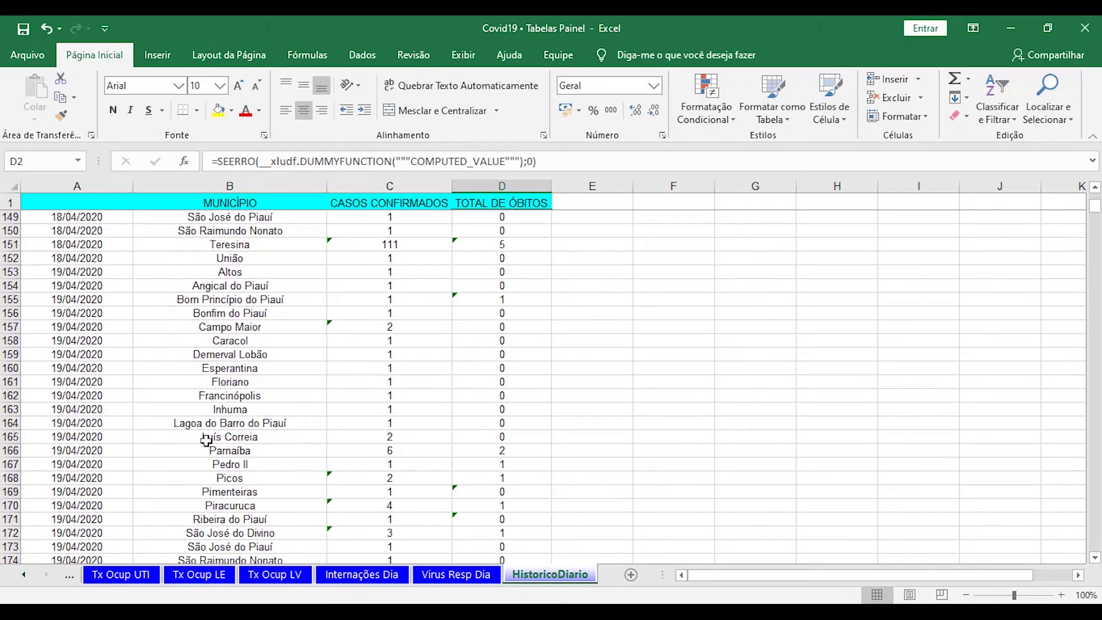
scroll(206, 440, up, 20)
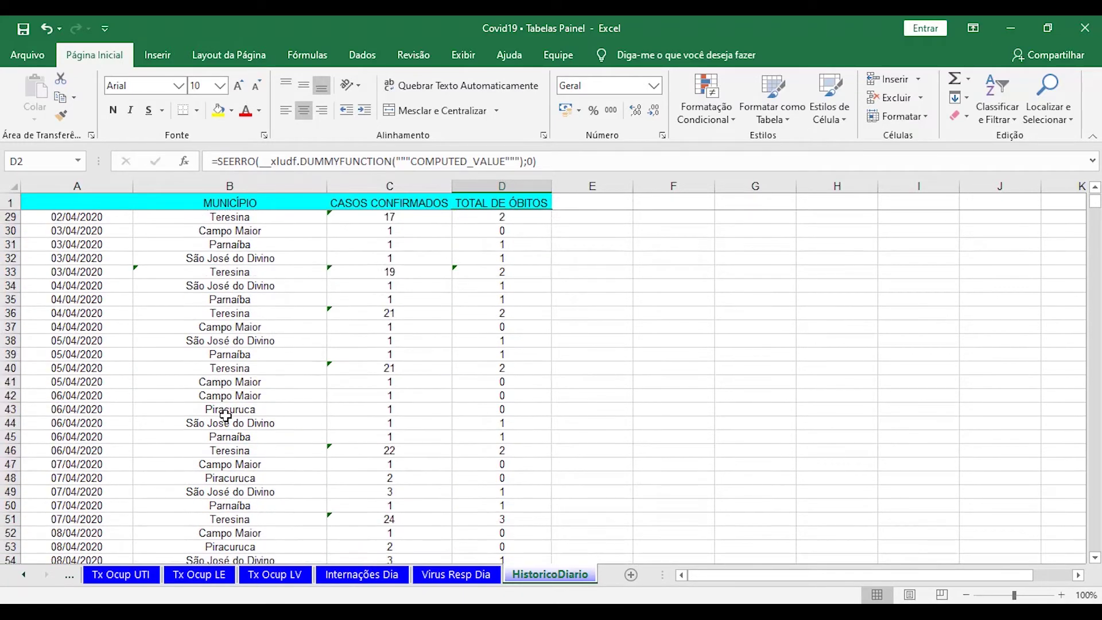
scroll(225, 416, up, 9)
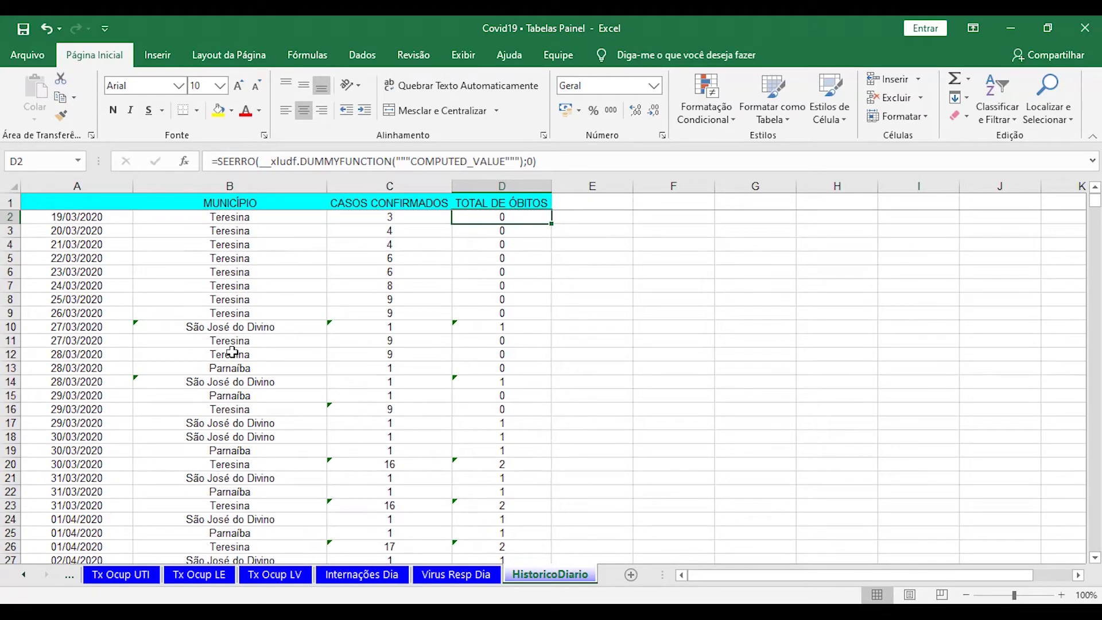
click(86, 219)
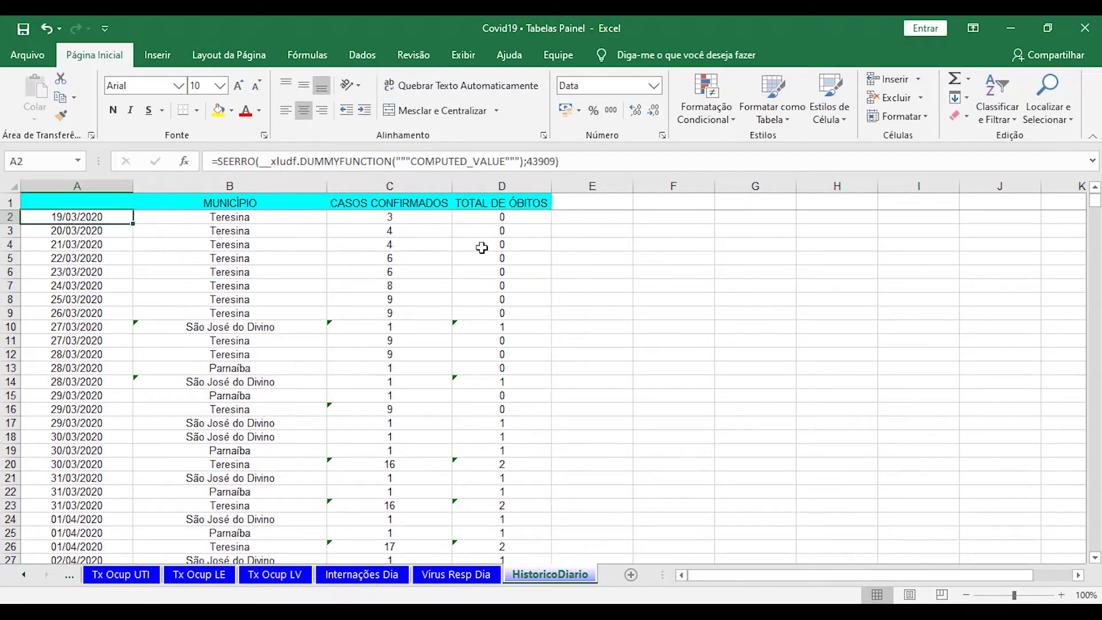
- Go to the last filled row of HistoricoDiario and check the date and municípios of the most recent records
drag(1095, 208, 1095, 544)
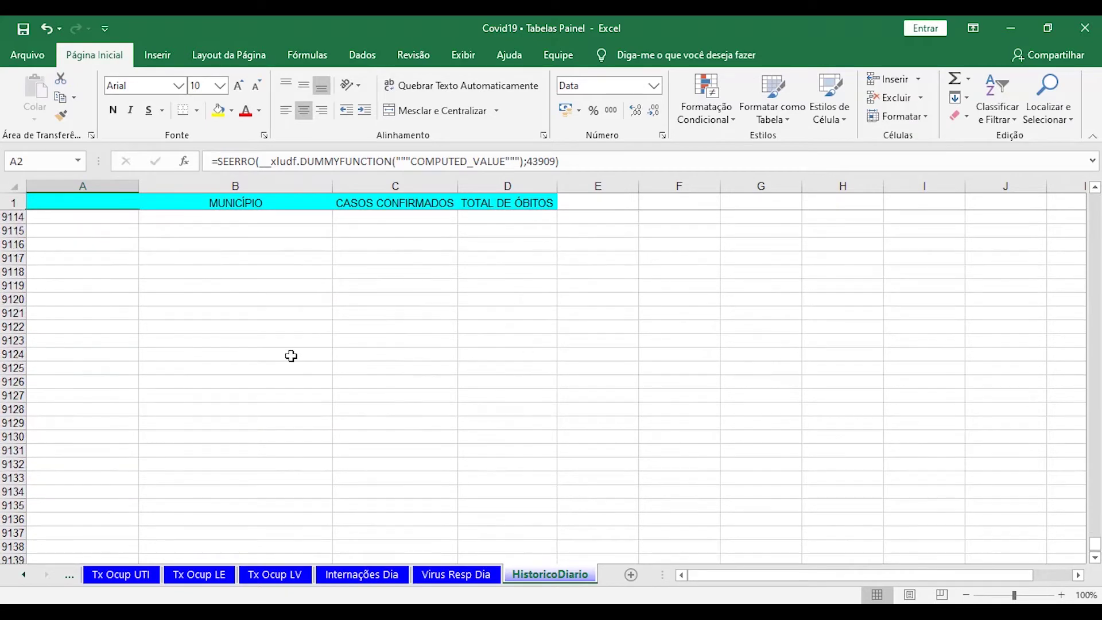
key(ctrl+Down)
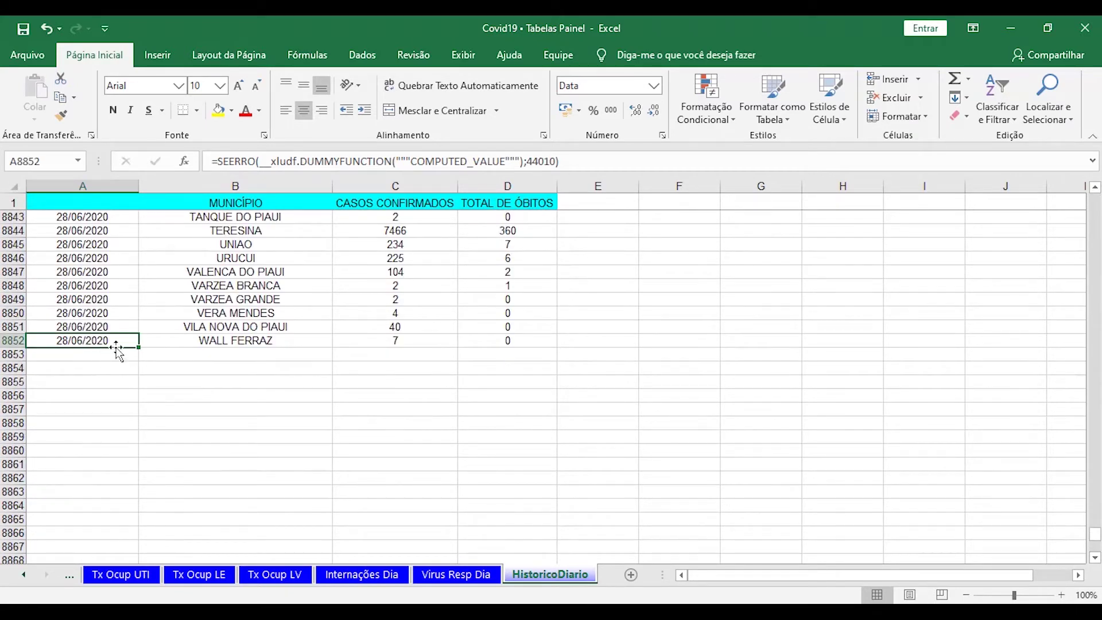
click(299, 346)
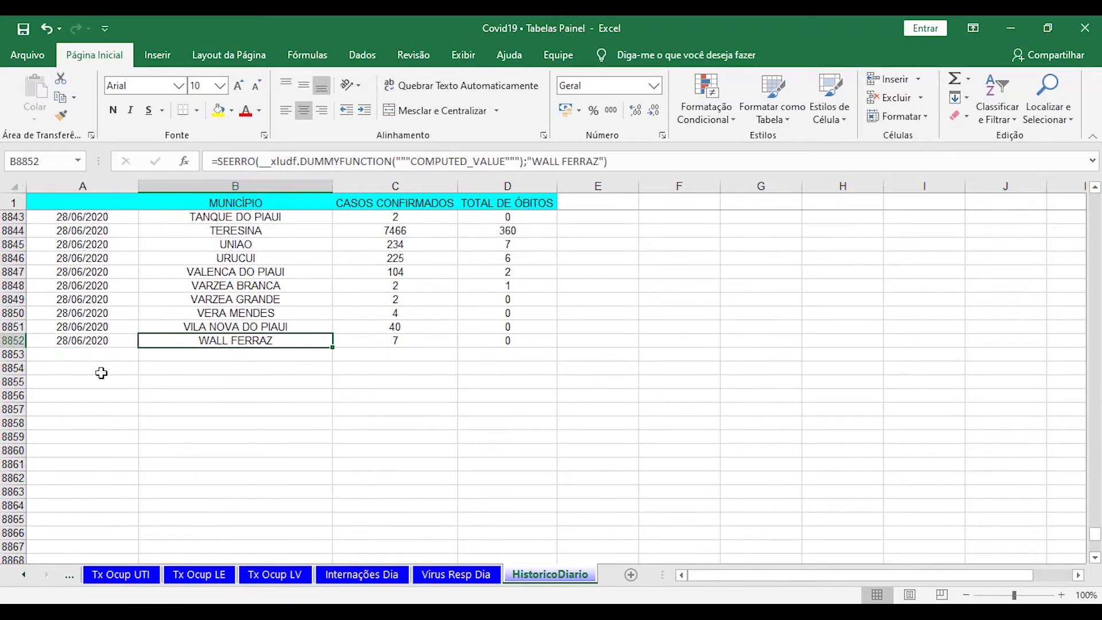
click(81, 340)
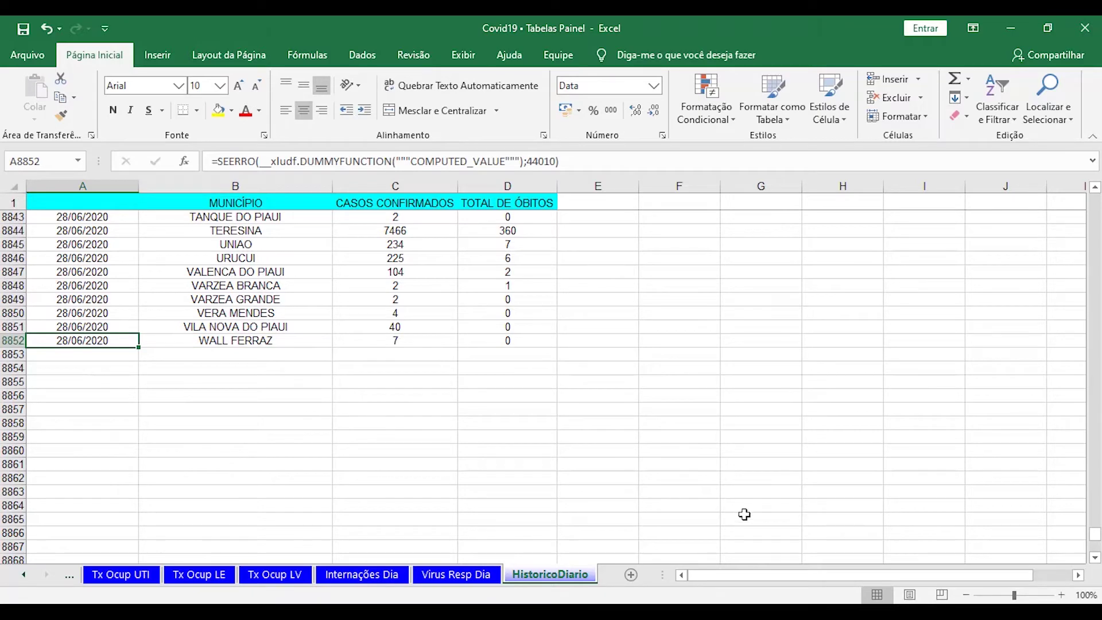
scroll(726, 496, up, 7)
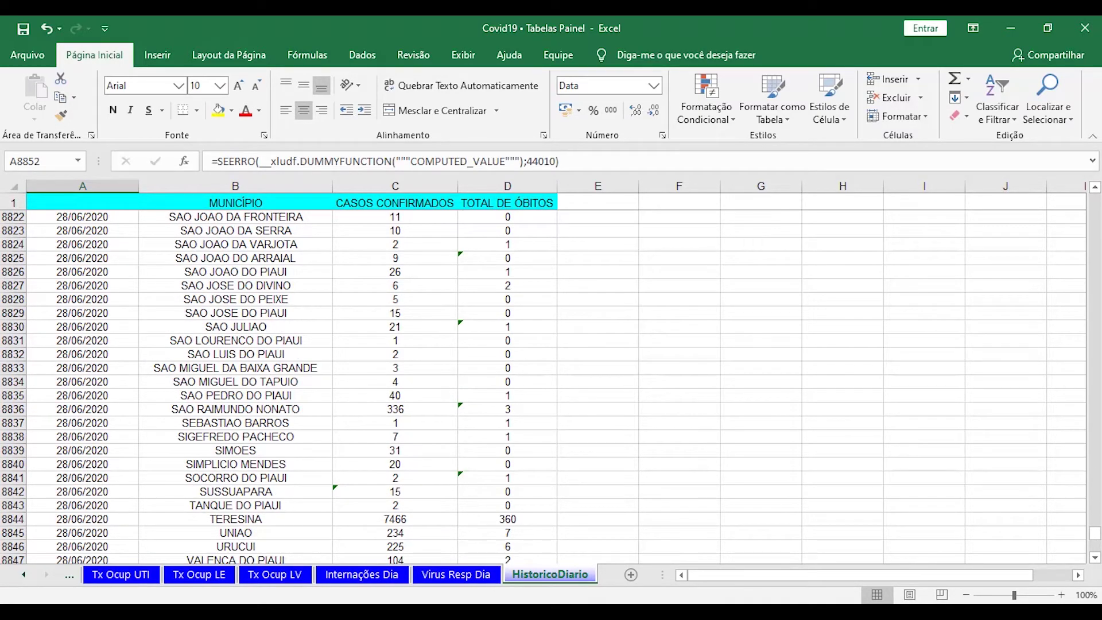
drag(1096, 539, 1063, 215)
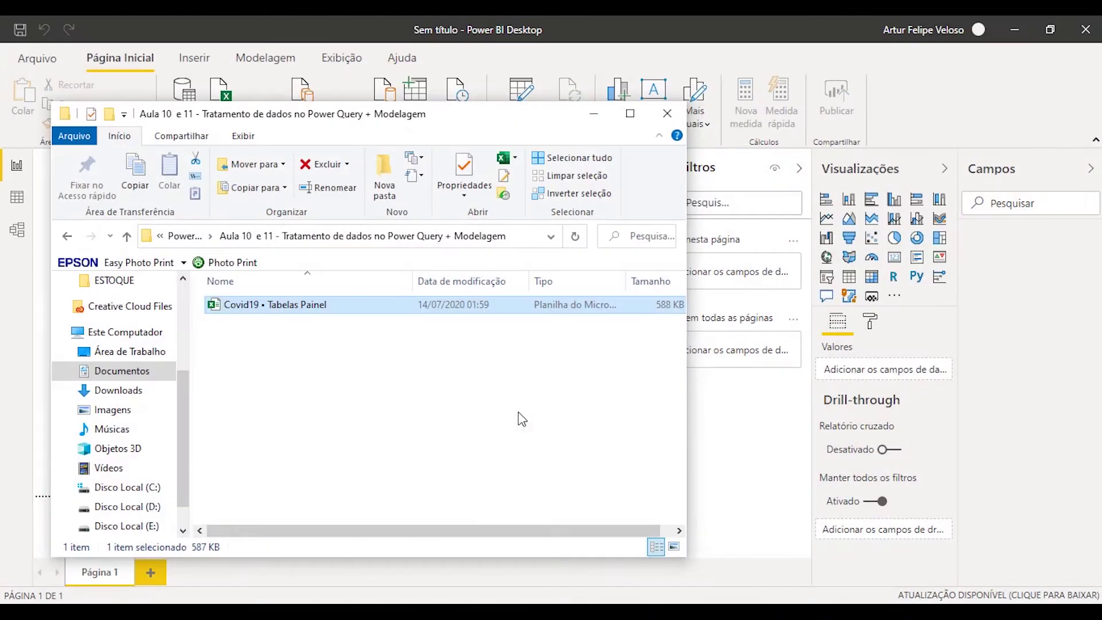
- In Power BI Desktop, collapse the Filtros pane and connect to the Excel workbook Covid19 • Tabelas Painel as a data source
click(591, 116)
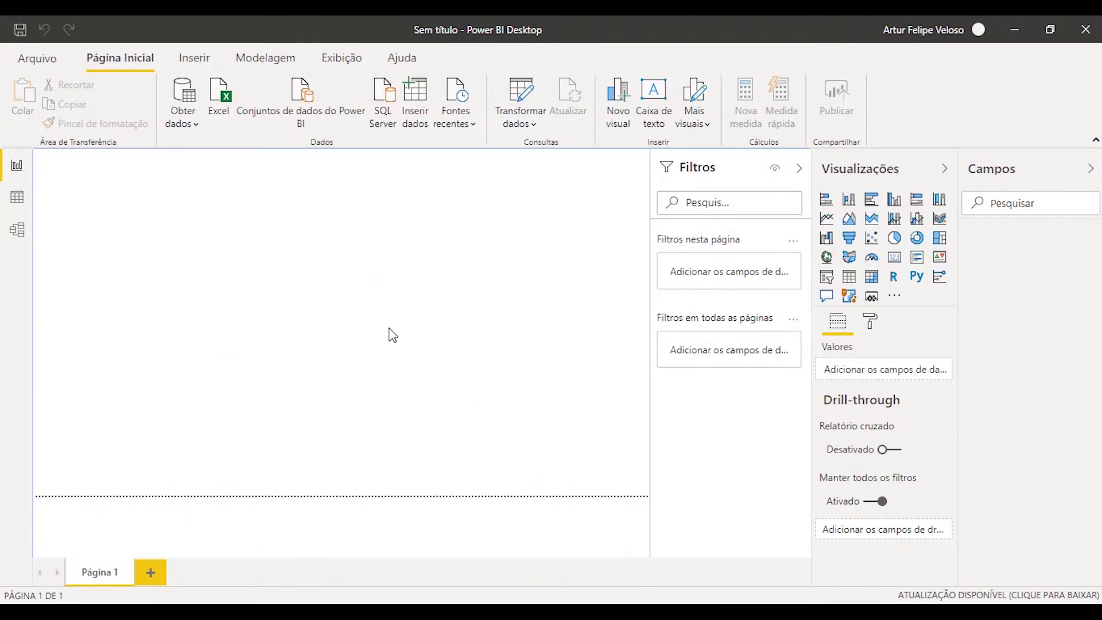
click(799, 168)
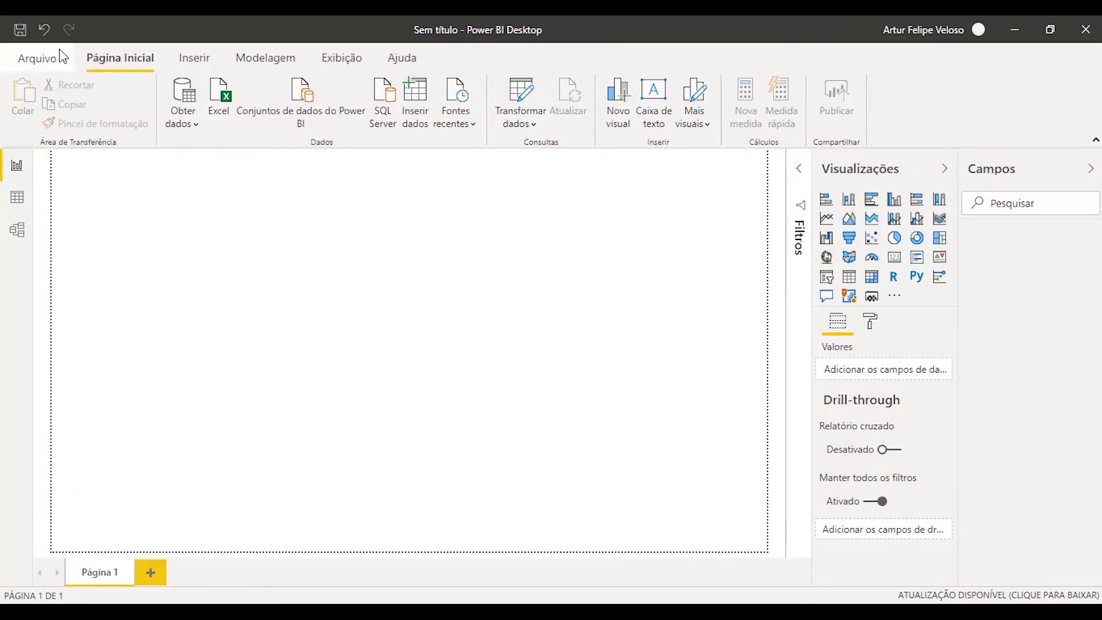
click(190, 94)
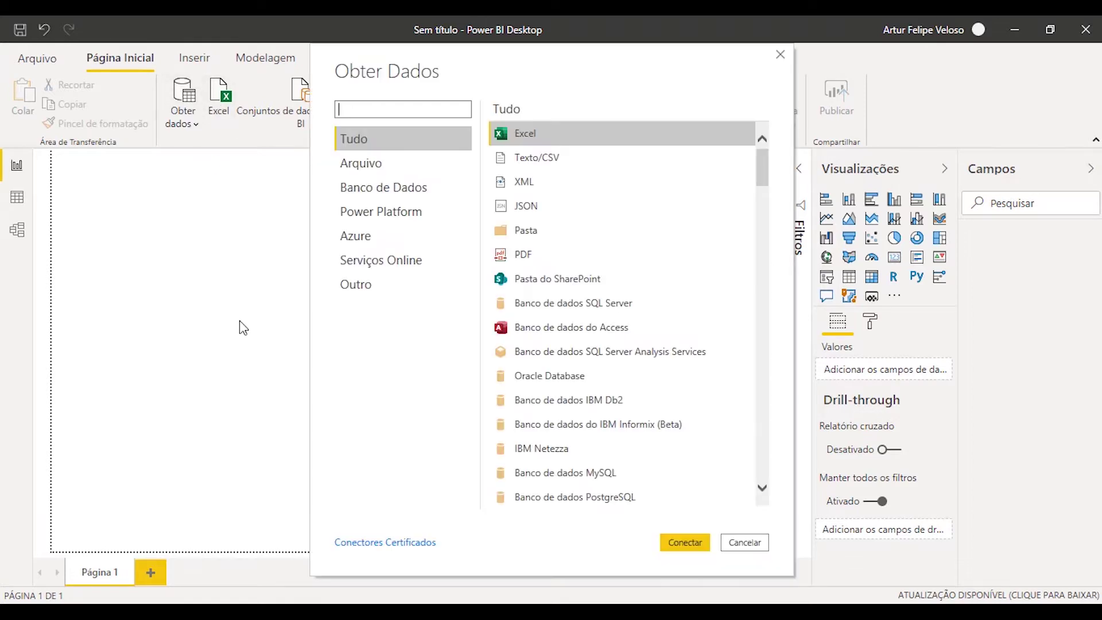
click(705, 545)
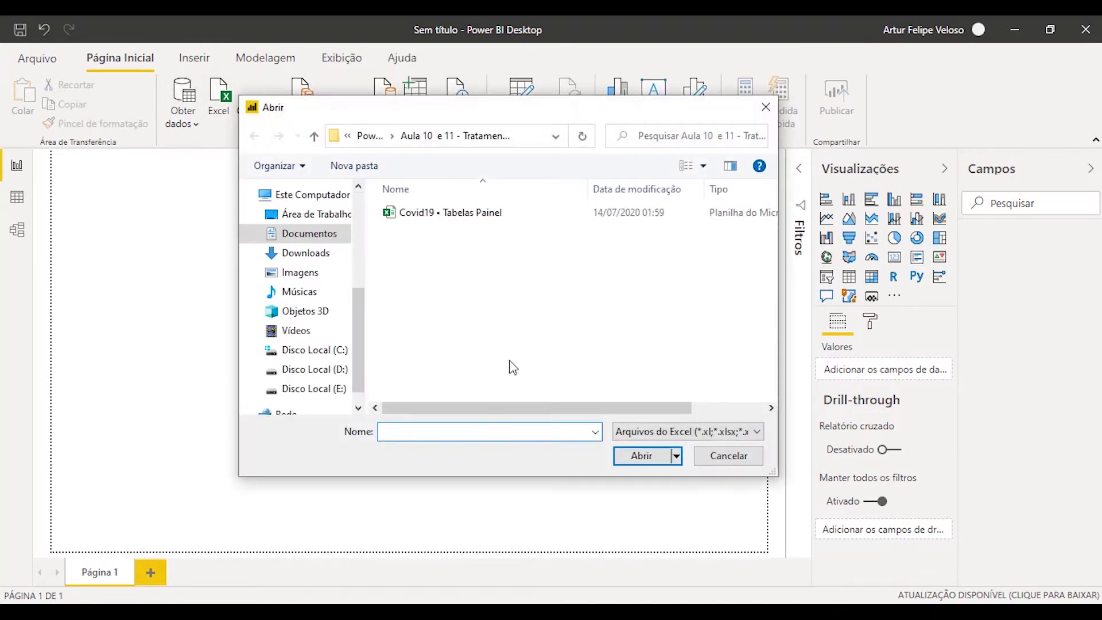
click(464, 212)
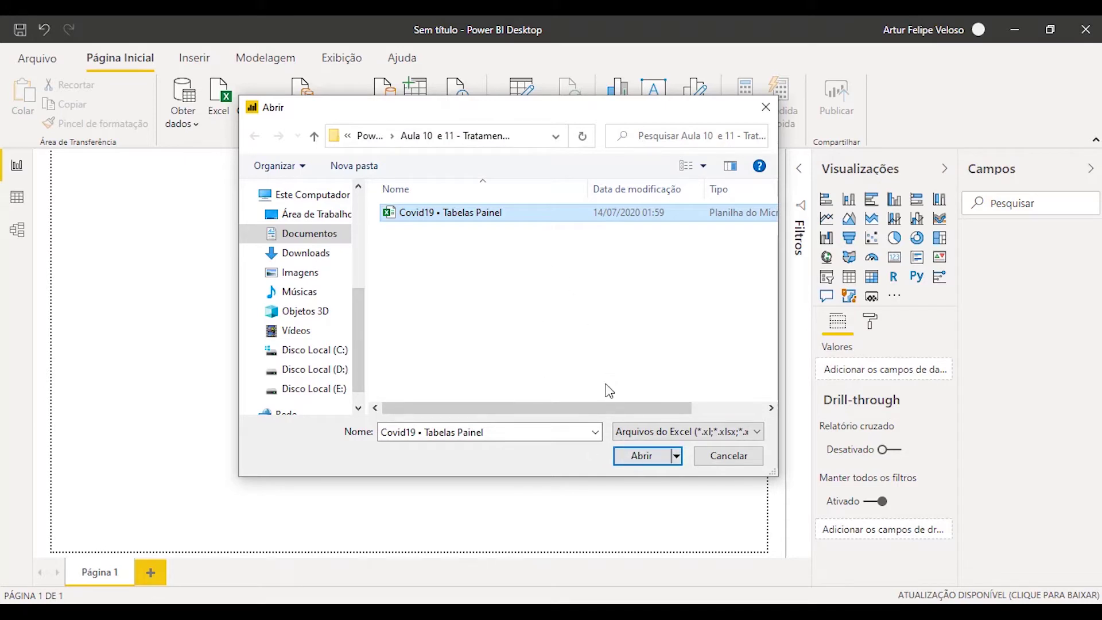
click(644, 457)
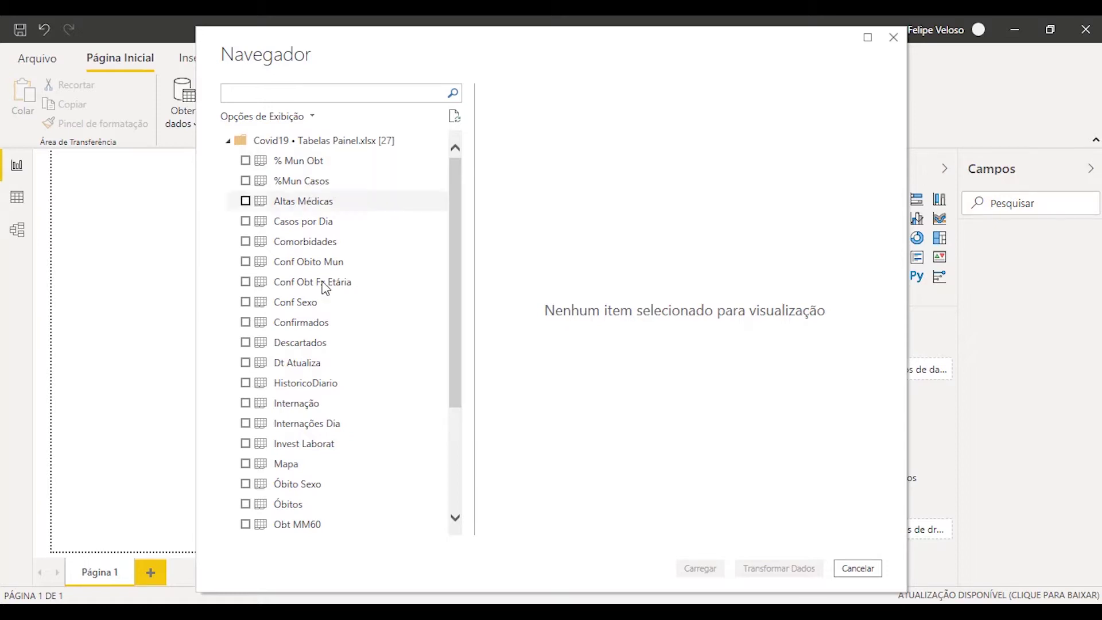
- Select the % Mun Obt, %Mun Casos and Altas Médicas sheets for import from the workbook
scroll(293, 290, down, 3)
scroll(305, 307, up, 3)
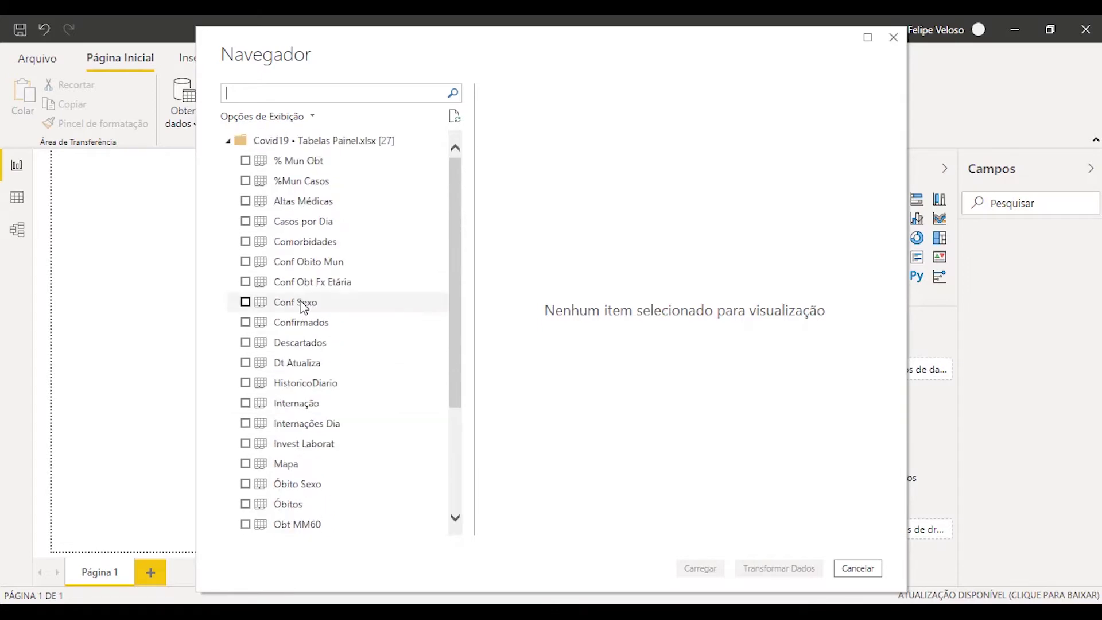
click(300, 163)
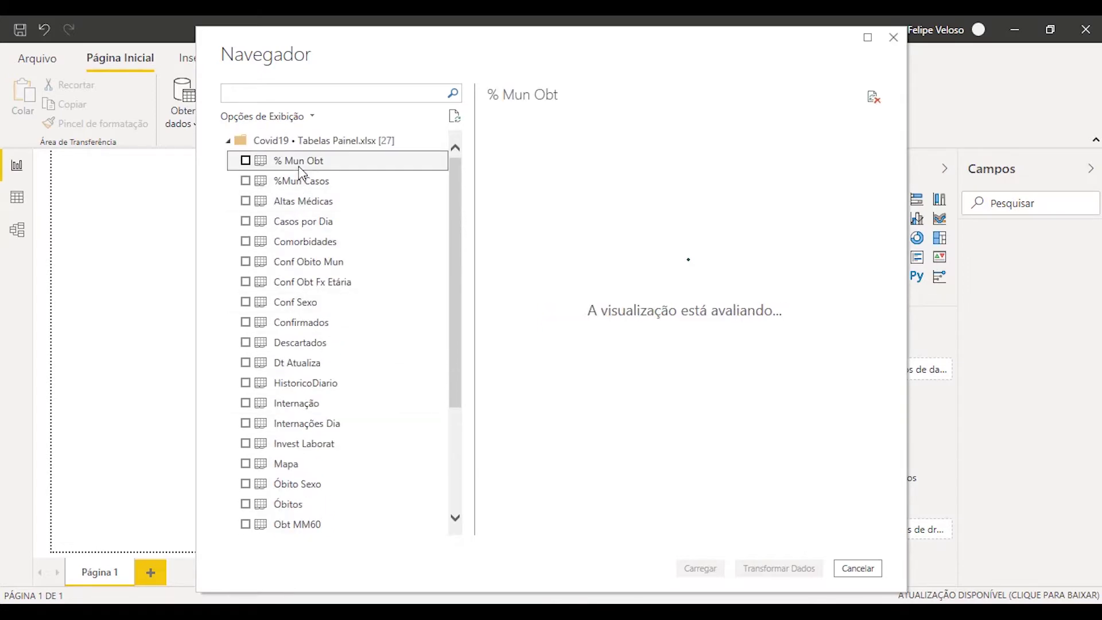
click(245, 160)
click(245, 181)
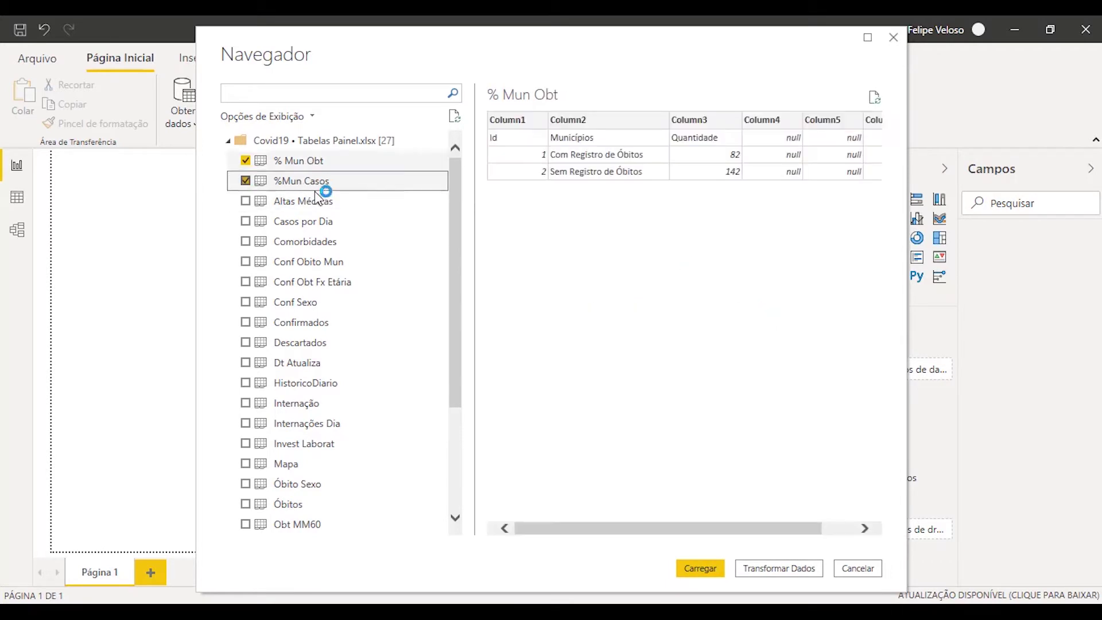
click(304, 202)
click(245, 201)
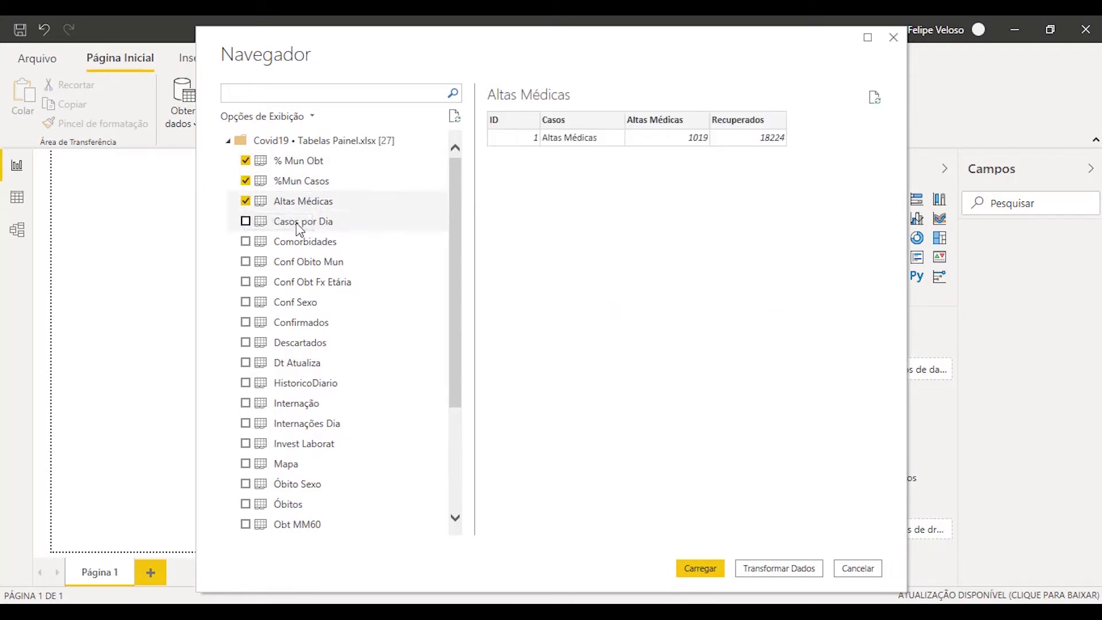
- Add Casos por Dia, Comorbidades, Conf Obito Mun, Conf Obt Fx Etária and Conf Sexo to the sheets selected for import
click(235, 225)
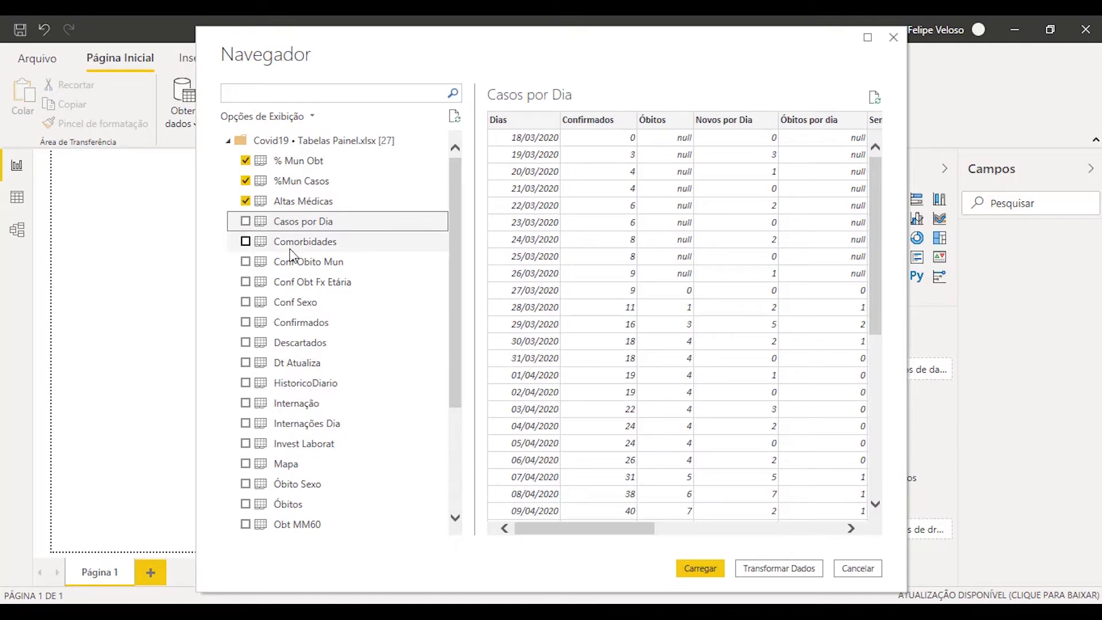
click(245, 222)
click(260, 245)
click(245, 241)
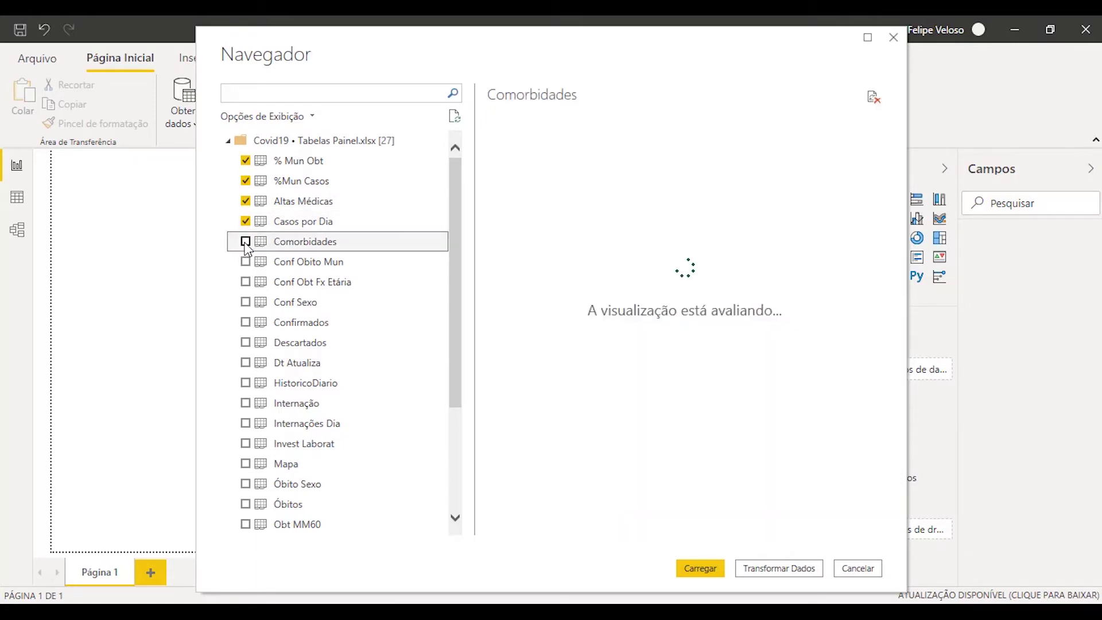
click(253, 263)
click(245, 262)
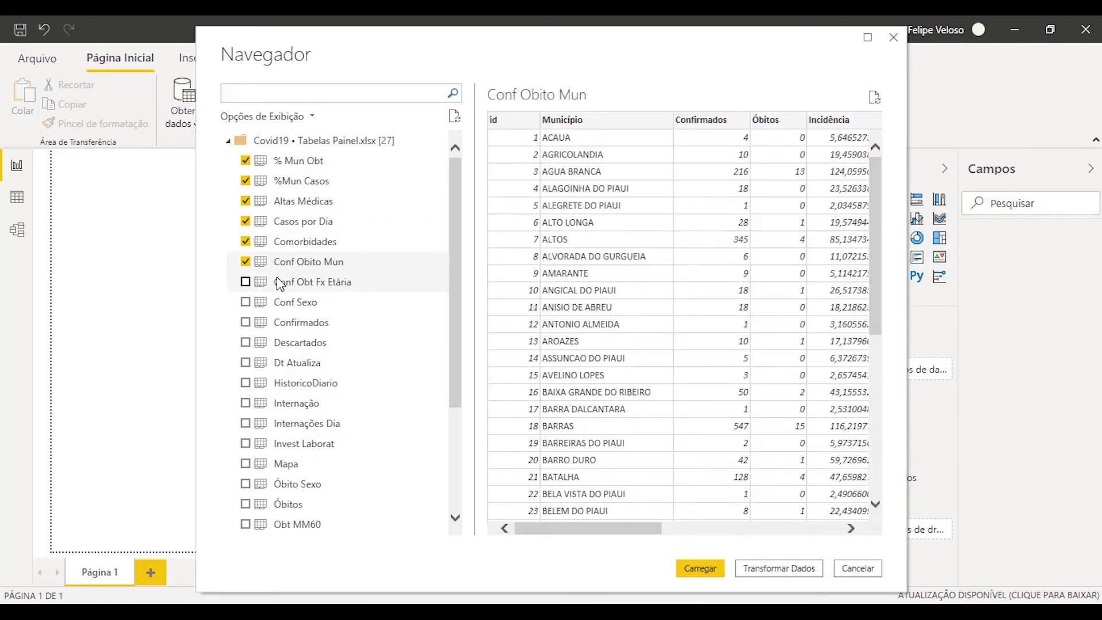
click(247, 281)
click(245, 281)
click(246, 301)
- Add Confirmados, Descartados, Dt Atualiza, HistoricoDiario and Internação to the sheets selected for import
click(246, 322)
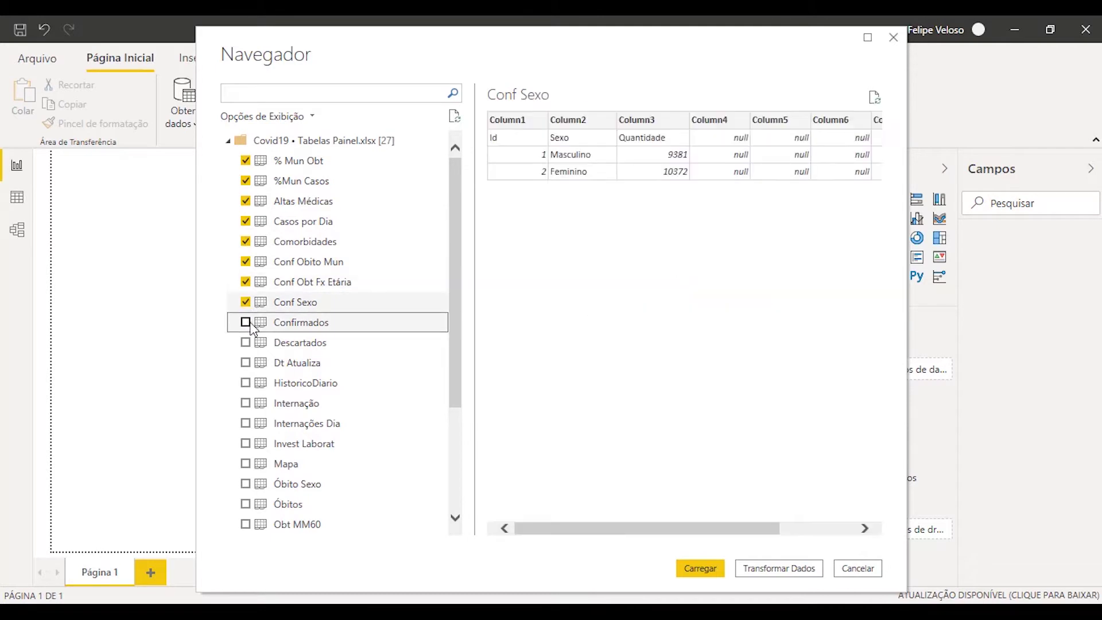
click(246, 342)
click(247, 362)
click(244, 362)
click(247, 382)
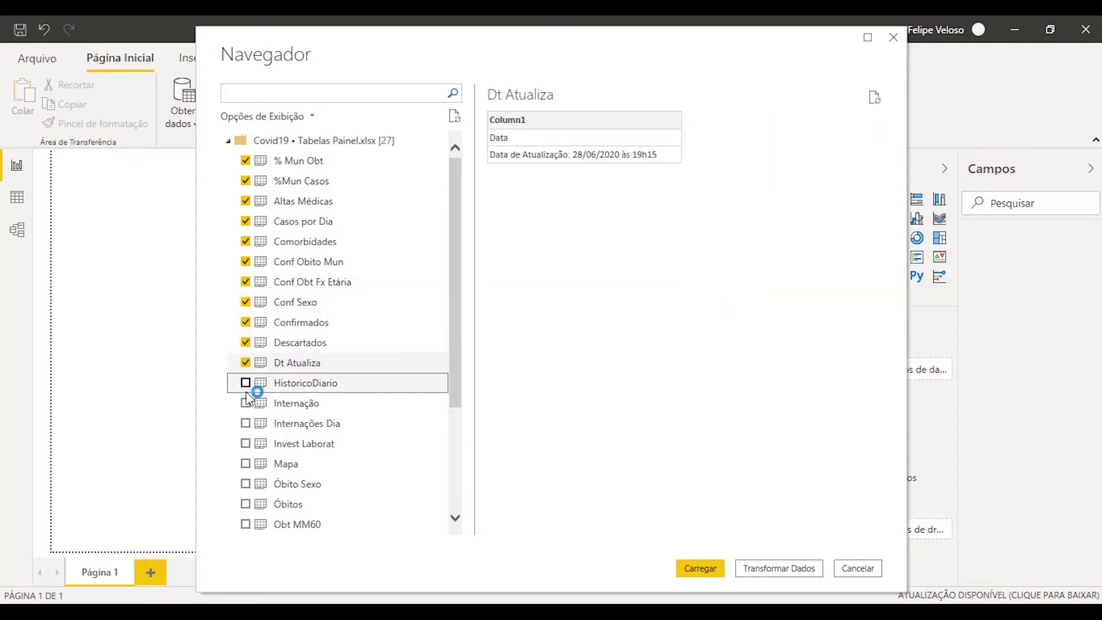
click(245, 382)
click(244, 404)
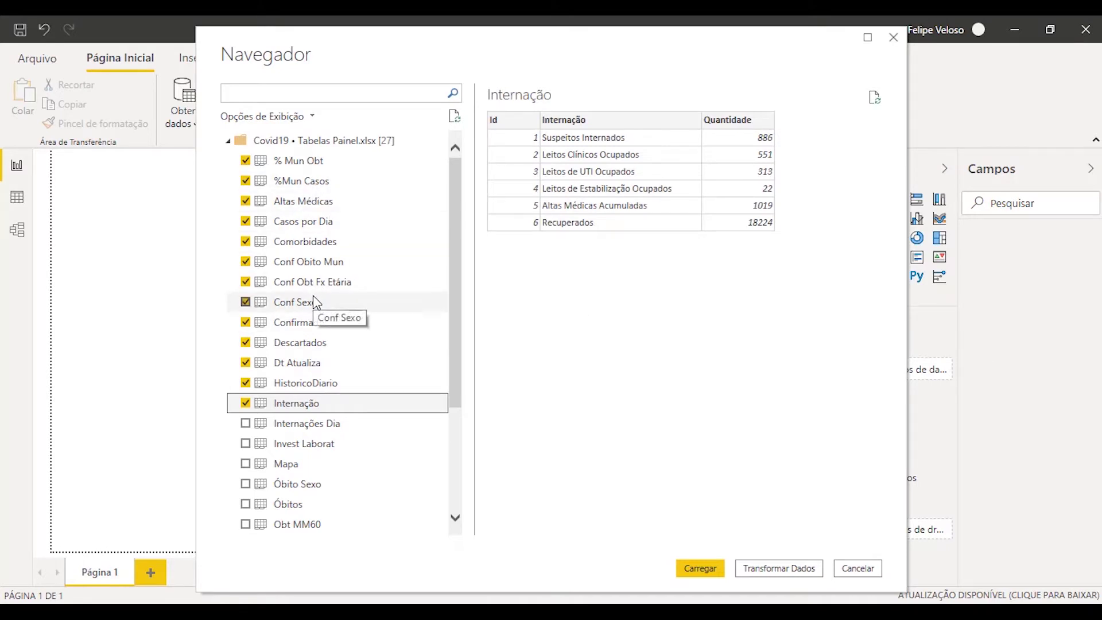
scroll(312, 294, down, 3)
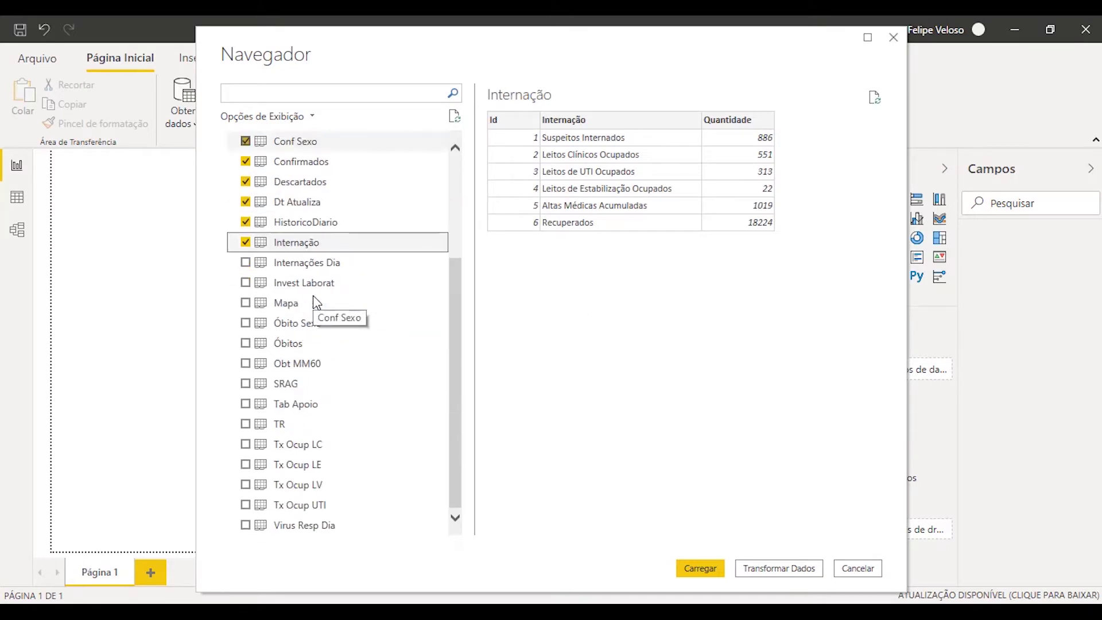
- Add Internações Dia, Invest Laborat, Mapa, Óbito Sexo, Óbitos and Obt MM60 to the sheets selected for import
click(245, 262)
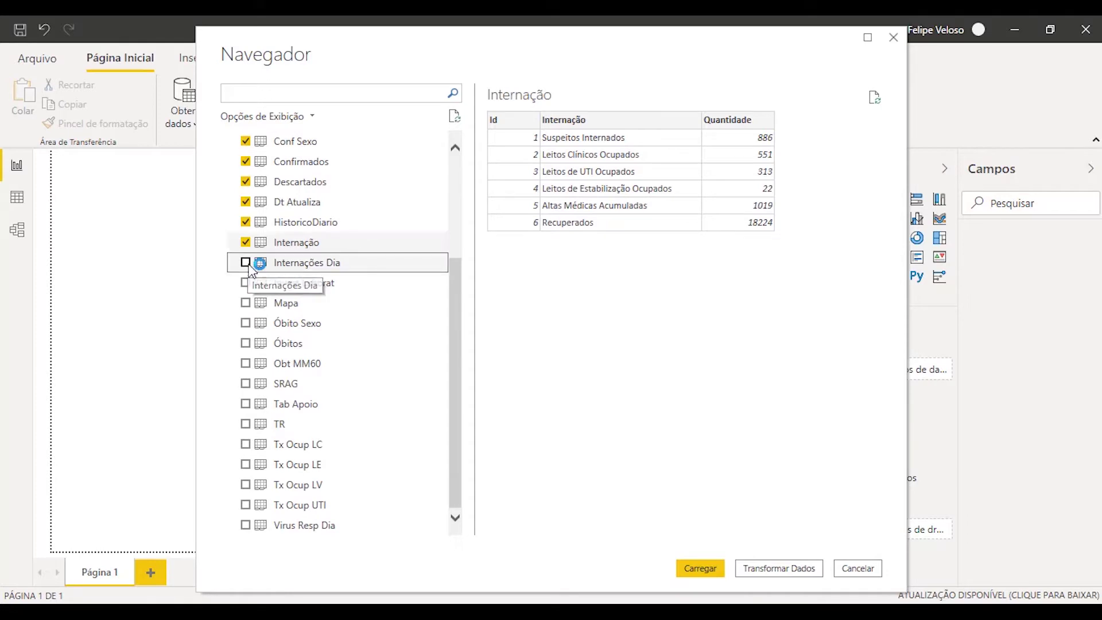
click(246, 283)
click(246, 302)
click(245, 323)
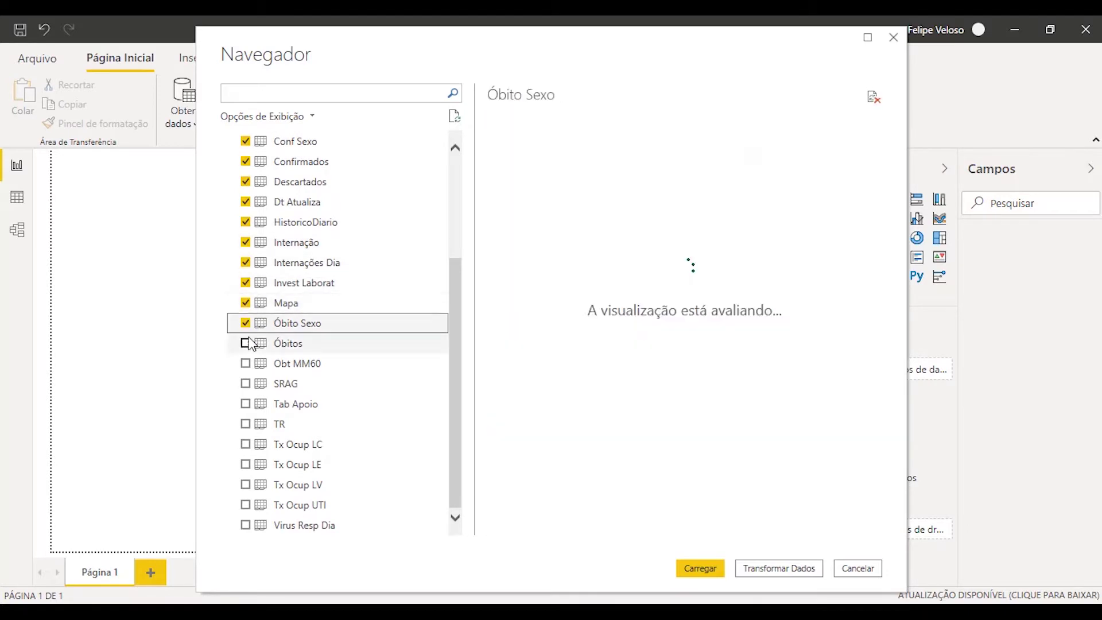
click(245, 342)
click(245, 363)
- Add SRAG, Tab Apoio, TR, Tx Ocup LC, Tx Ocup LE, Tx Ocup LV, Tx Ocup UTI and Virus Resp Dia to the import selection
click(246, 383)
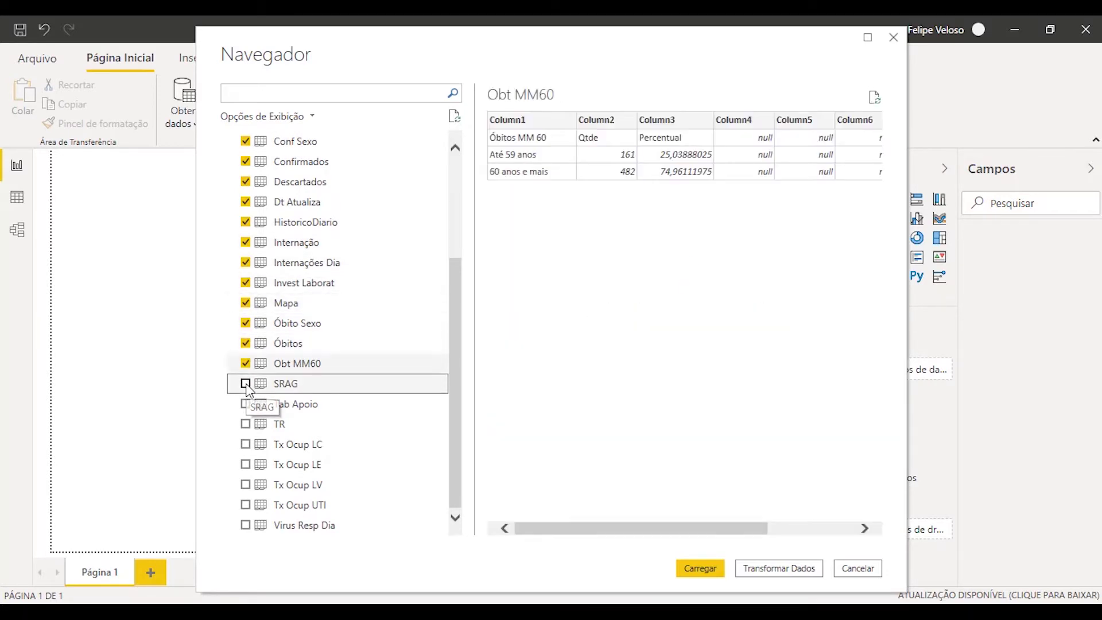
click(246, 404)
click(245, 423)
click(245, 444)
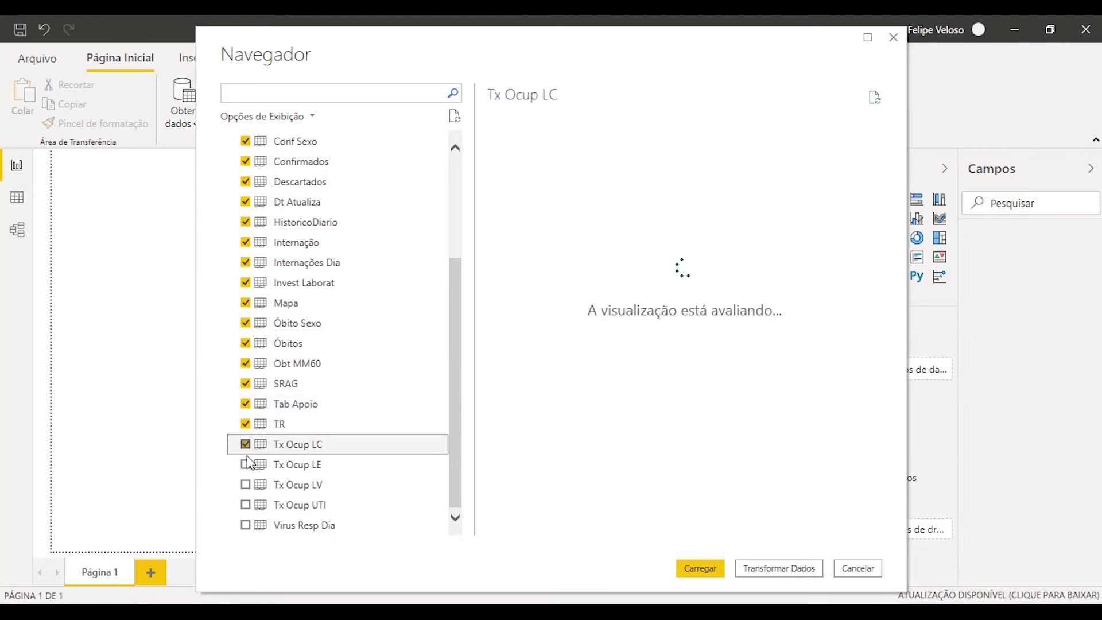
click(246, 464)
click(246, 485)
click(245, 505)
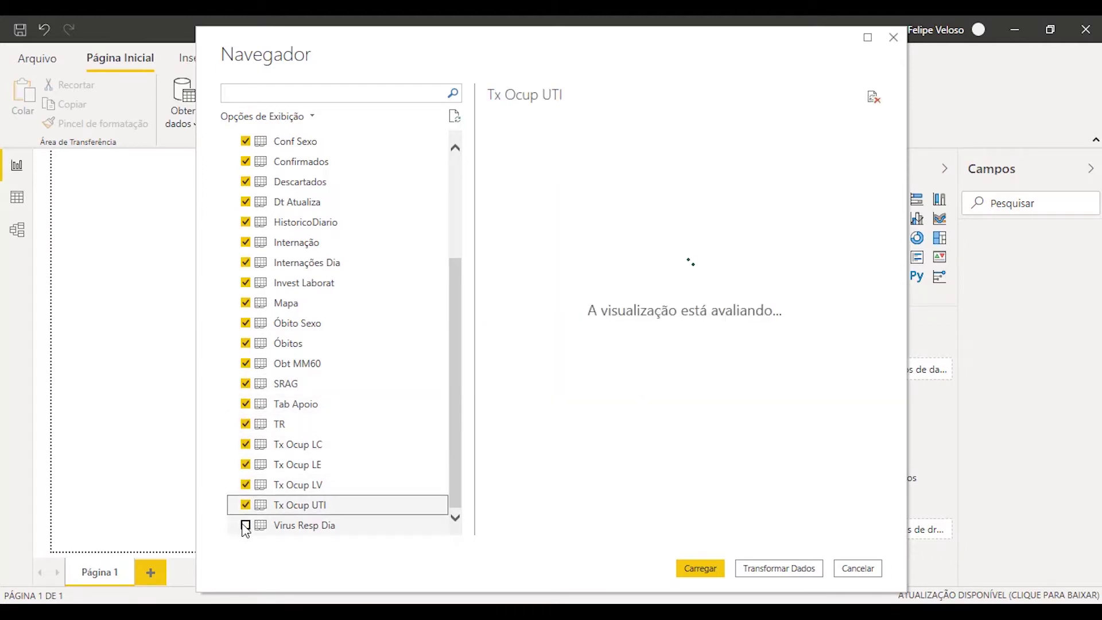
click(246, 524)
- Bring the selected sheets into Power Query Editor for transformation and open the % Mun Obt query
scroll(393, 294, up, 3)
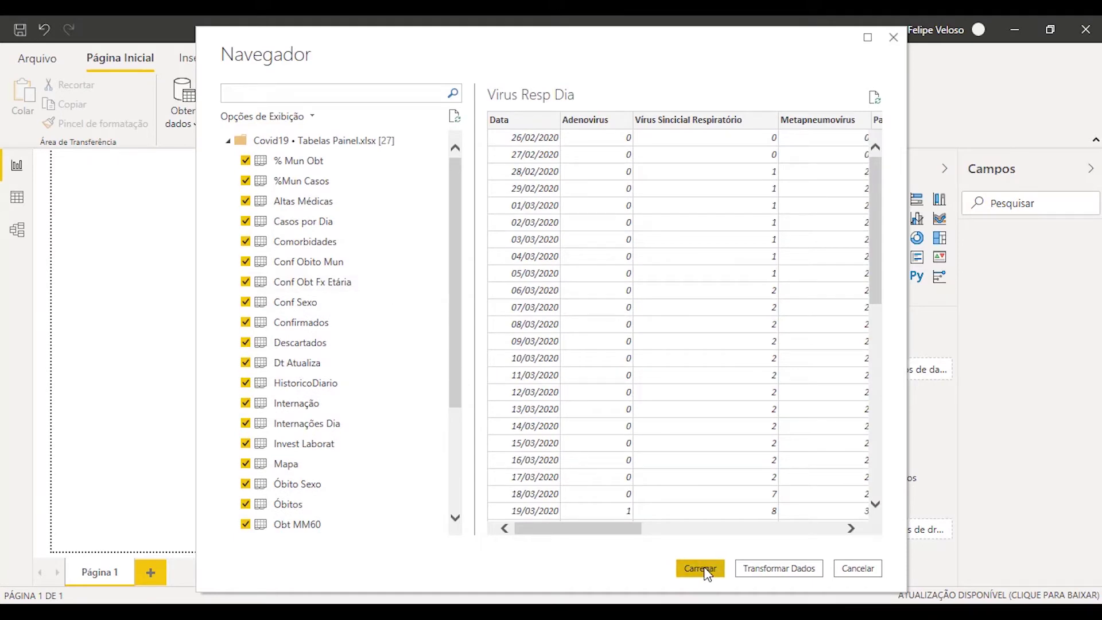
click(781, 570)
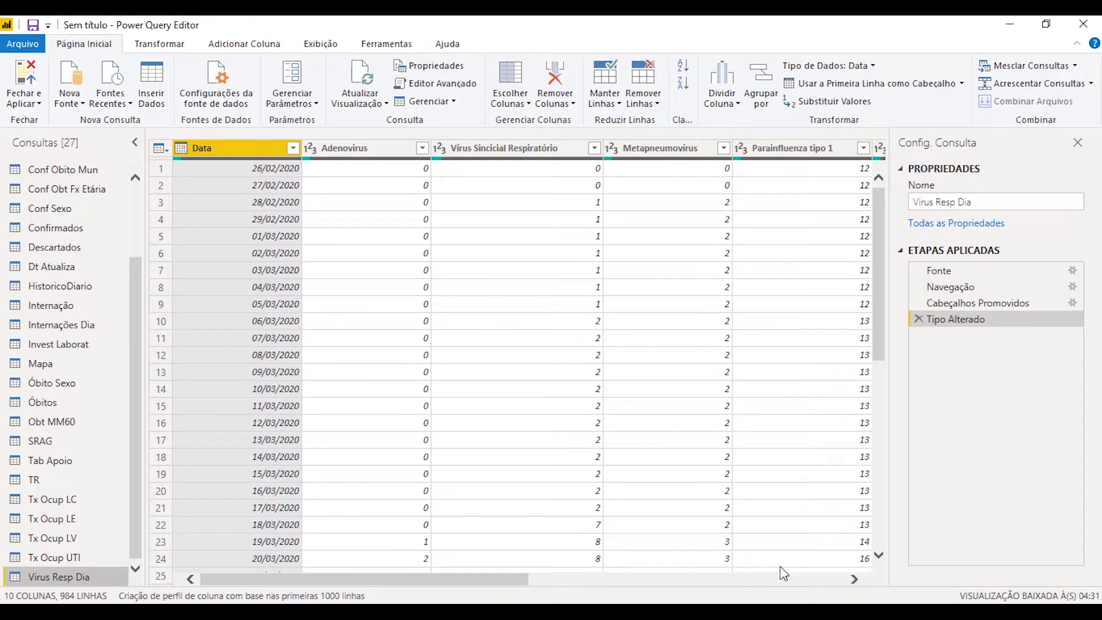
scroll(115, 394, up, 2)
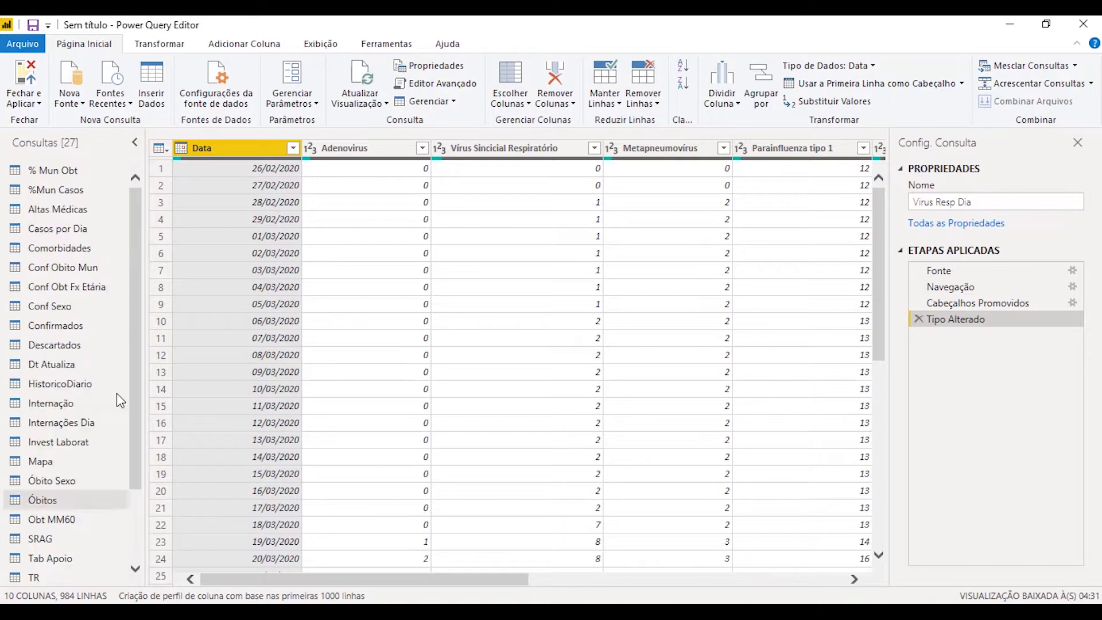
click(86, 171)
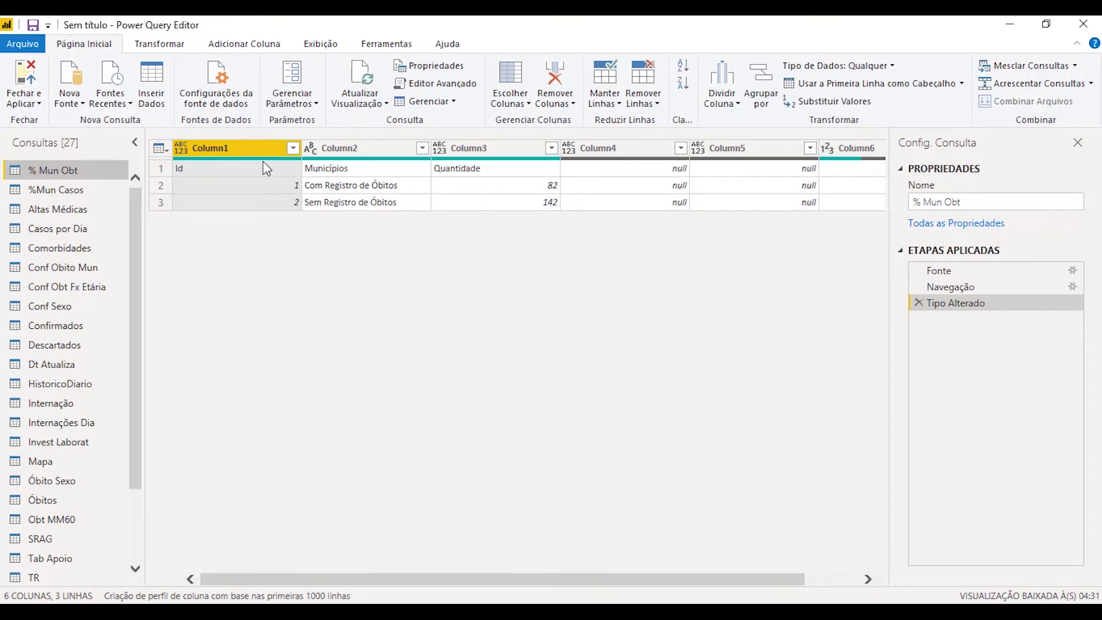
- In % Mun Obt, keep Column1, Column2 and Column3 and remove all other columns
mouse_move(246, 159)
drag(666, 577, 794, 581)
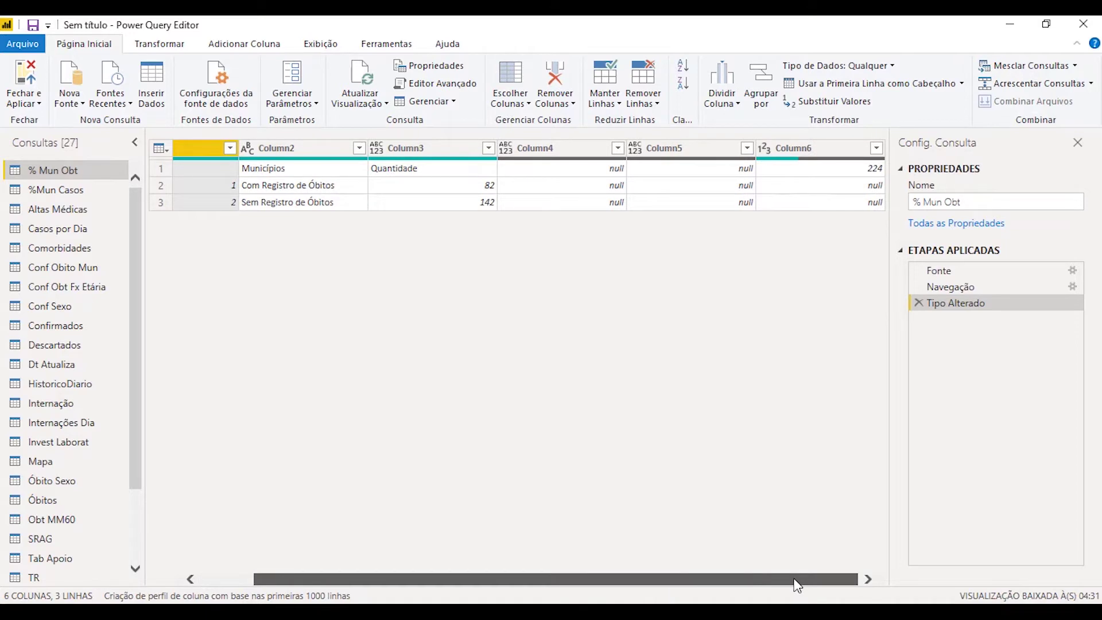
click(861, 172)
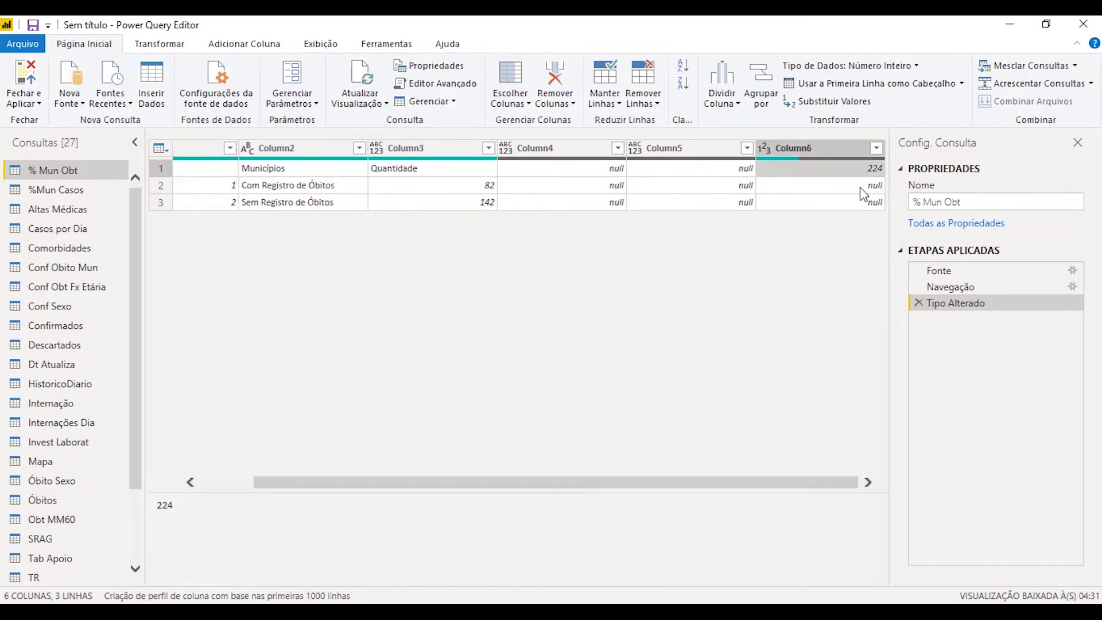
drag(794, 486, 620, 486)
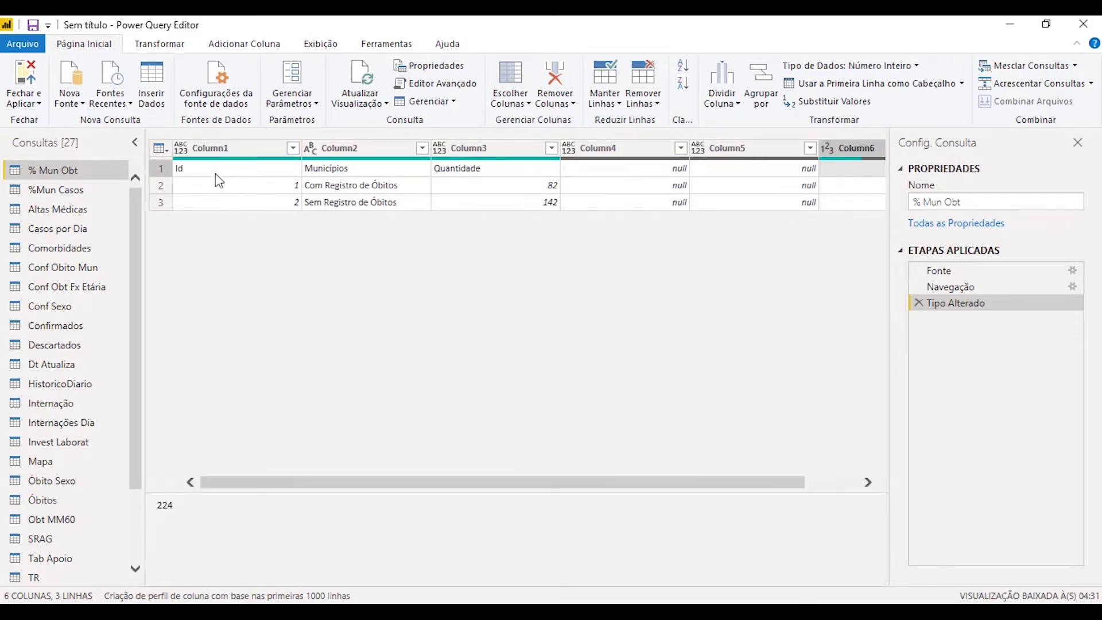
click(219, 151)
shift+click(453, 148)
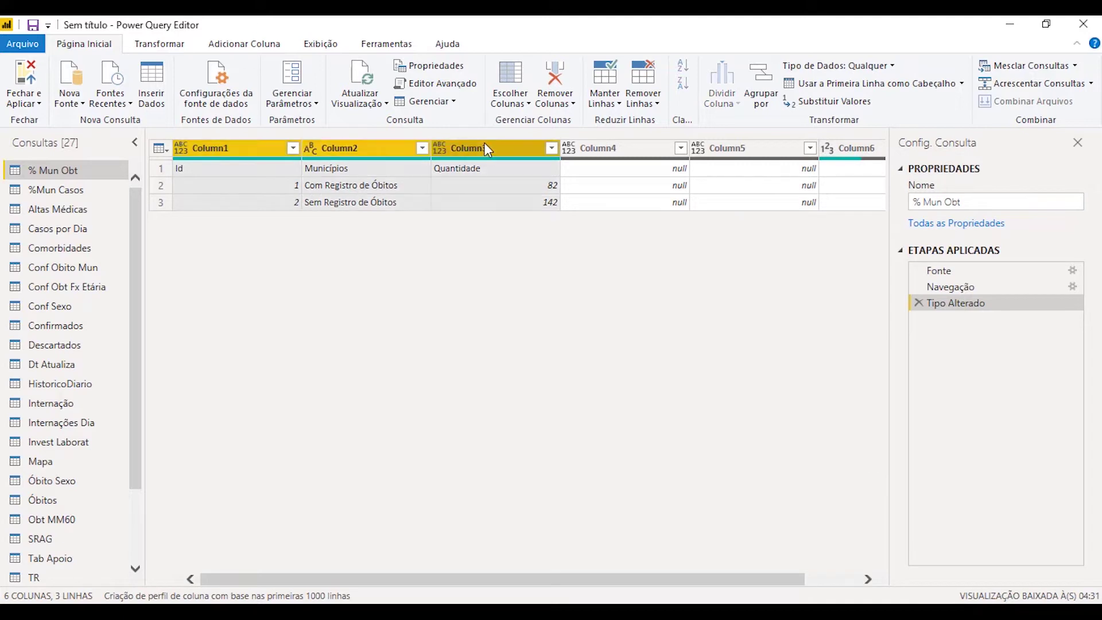
click(247, 144)
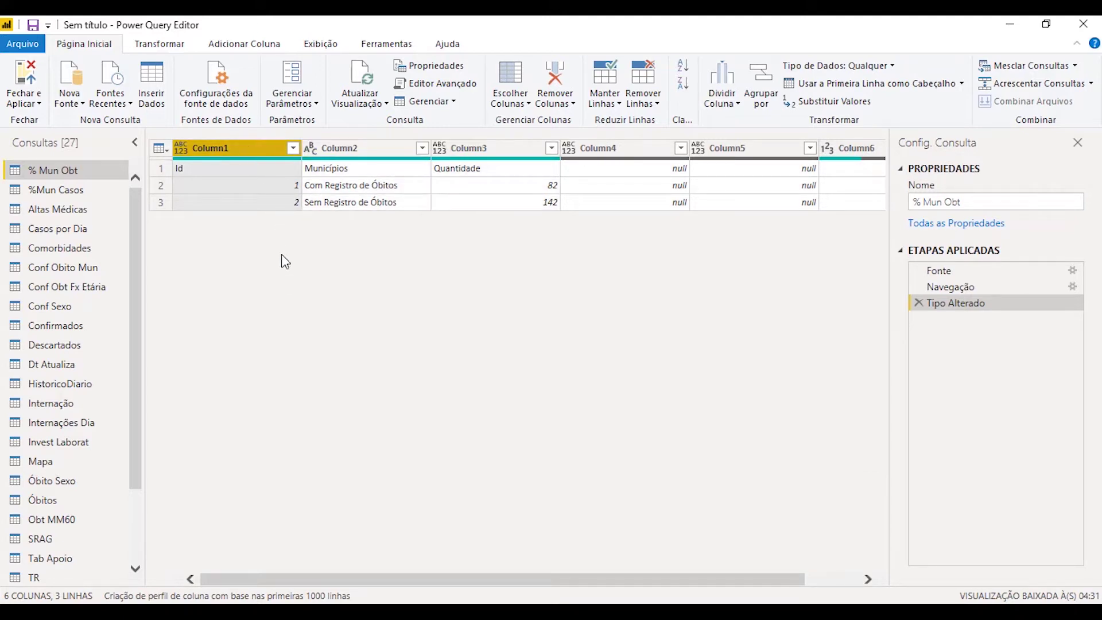
shift+click(505, 150)
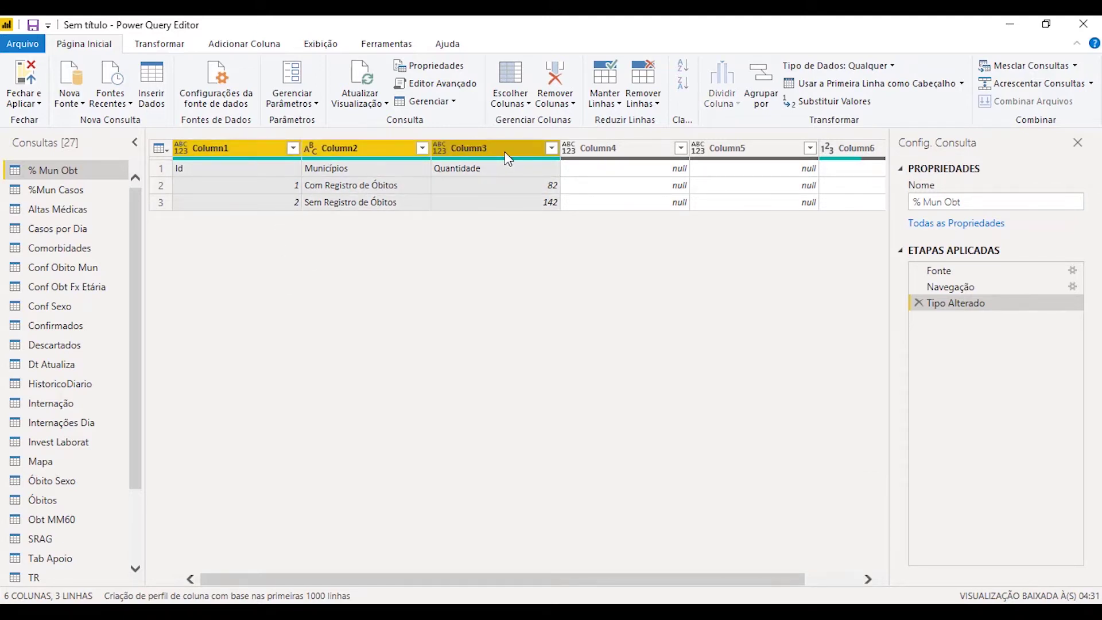
right_click(506, 152)
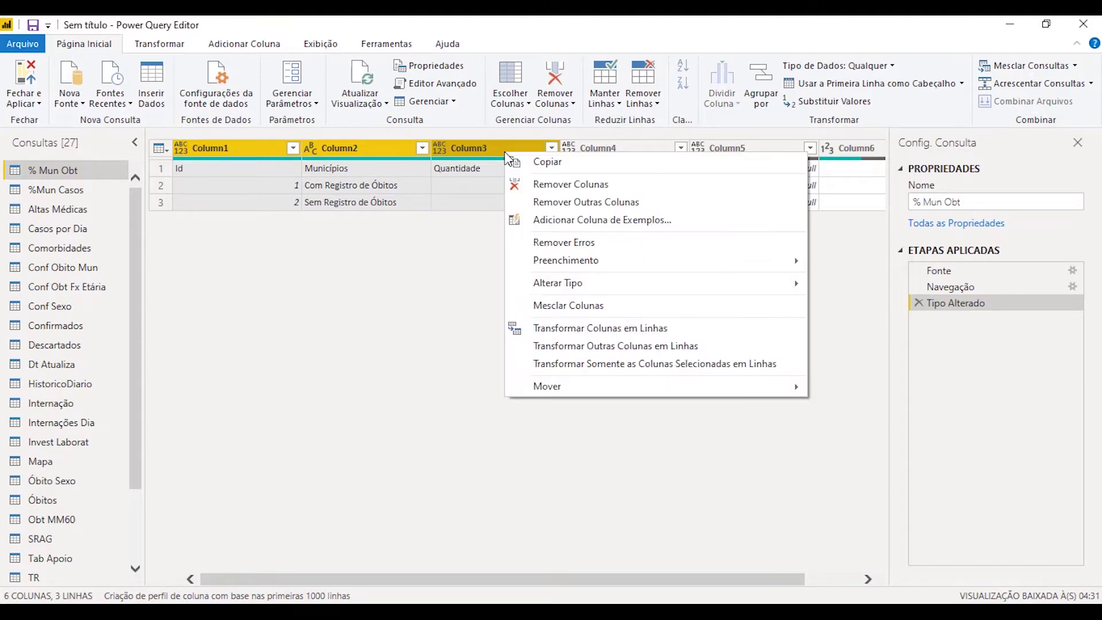
click(639, 204)
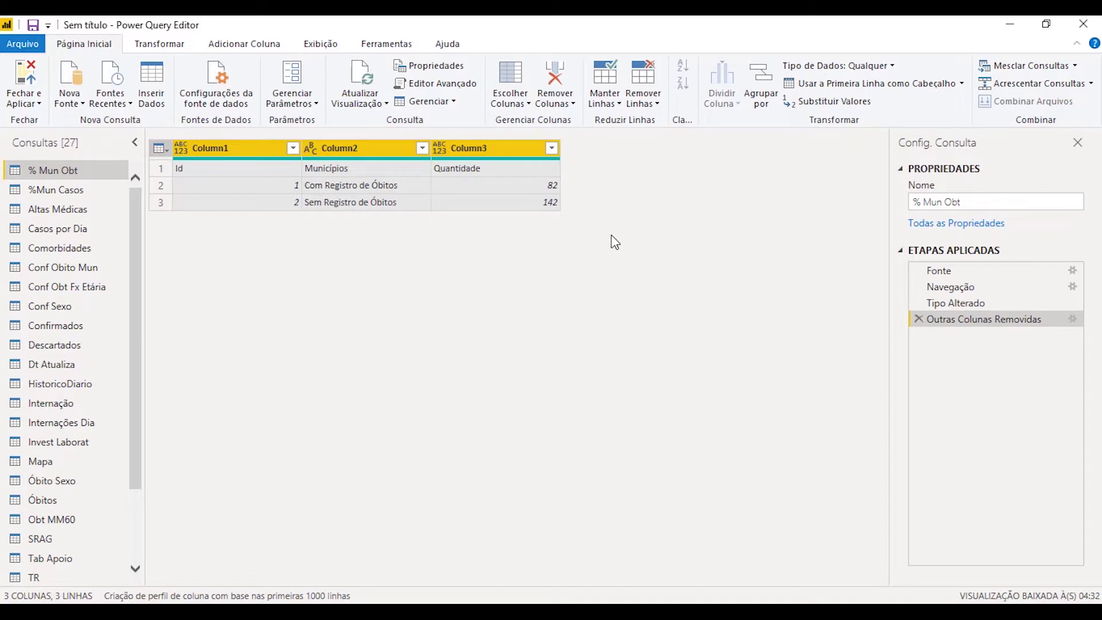
- Use the first row of the % Mun Obt table as its column headers
click(259, 168)
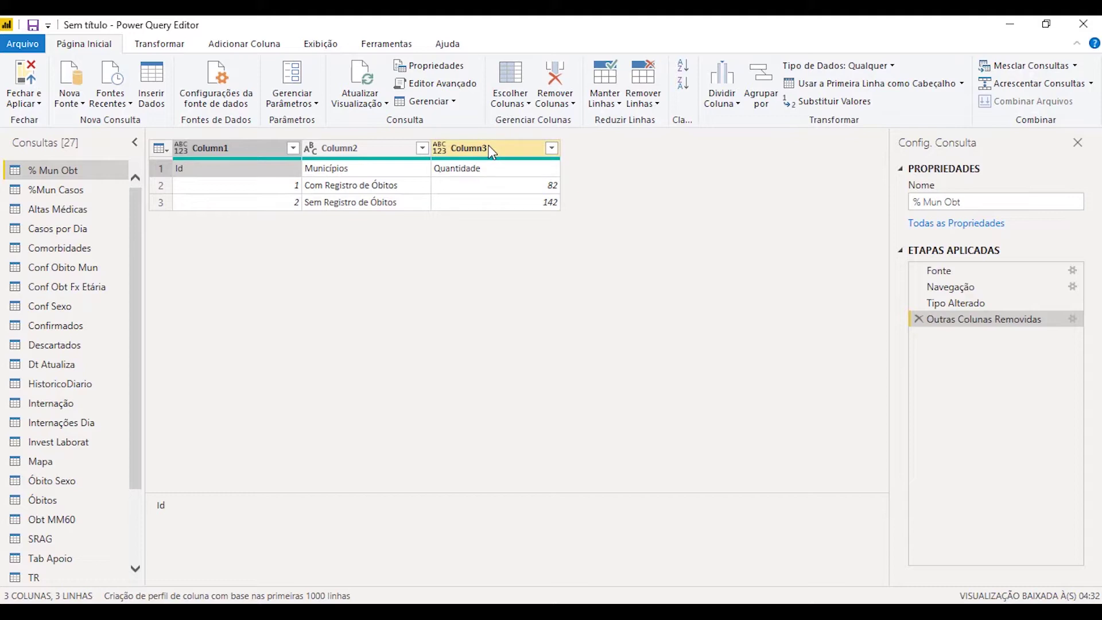
click(167, 146)
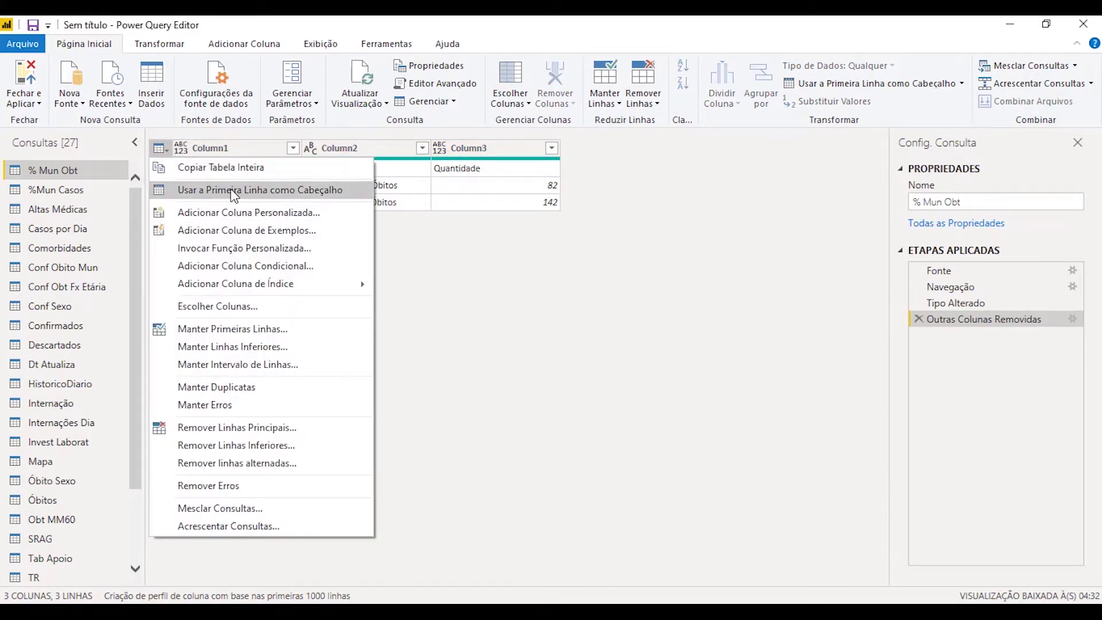
click(329, 190)
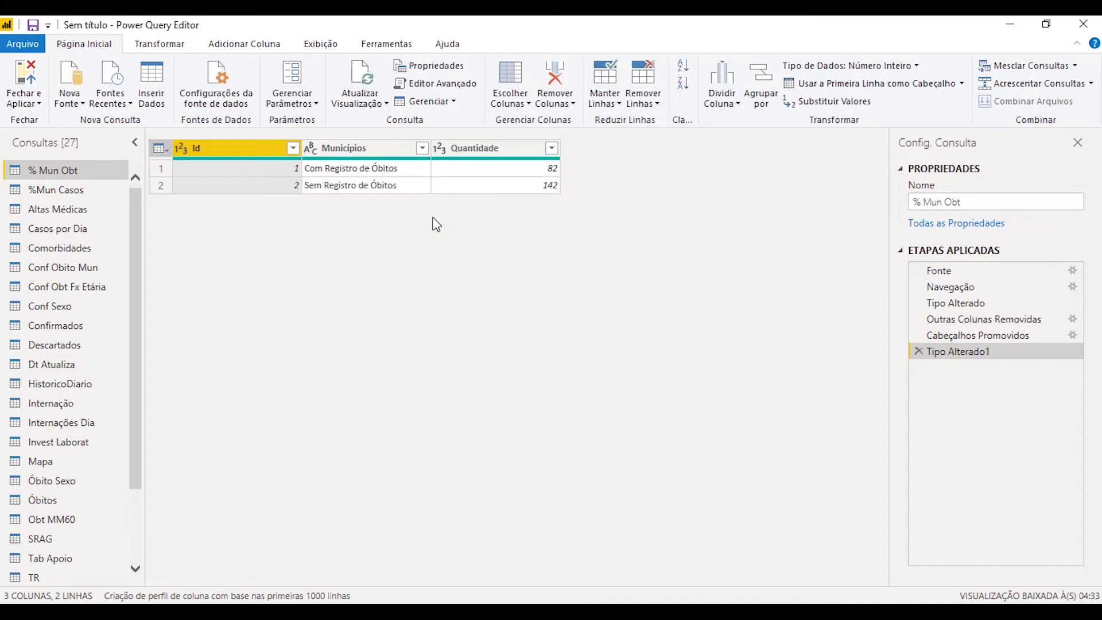
- Convert the Id column of % Mun Obt to text as a separate applied step, compare it with the previous step, and delete it
click(181, 150)
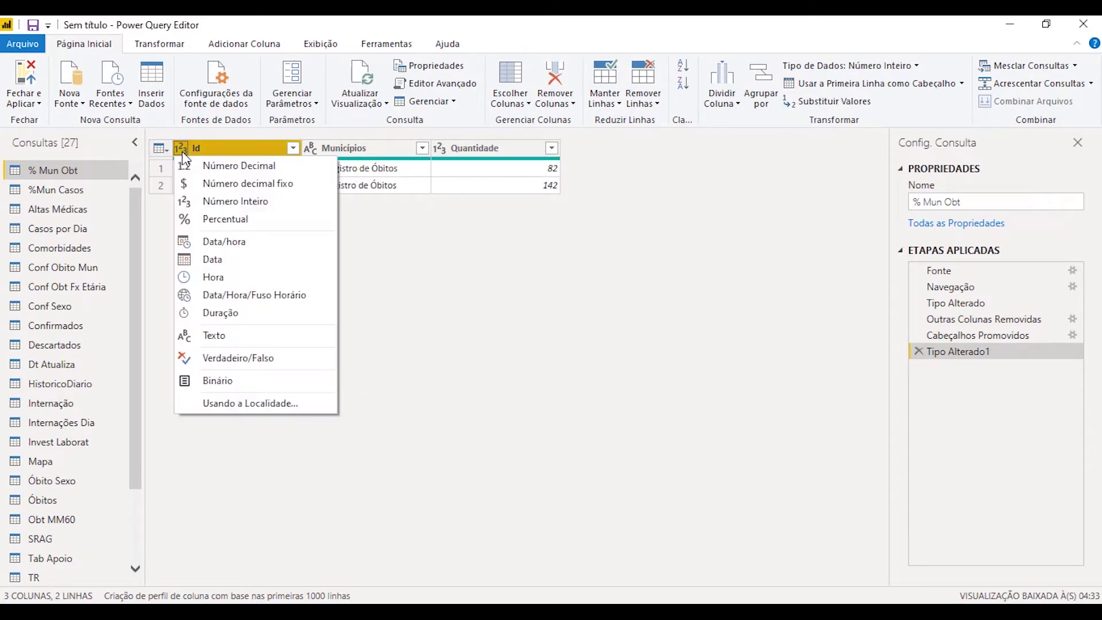
click(247, 334)
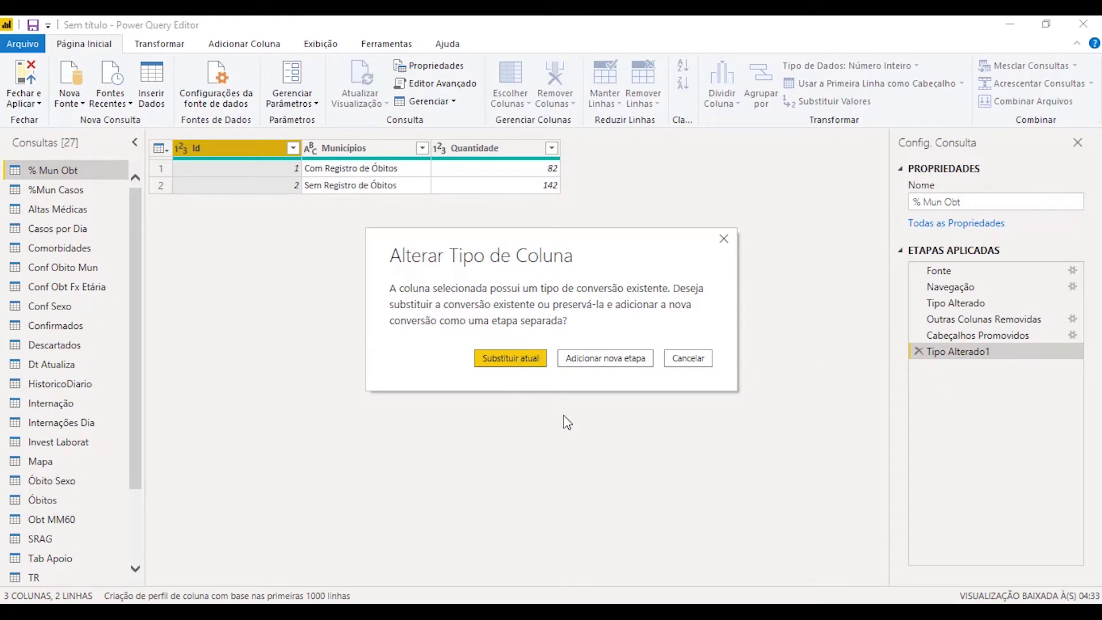
click(593, 363)
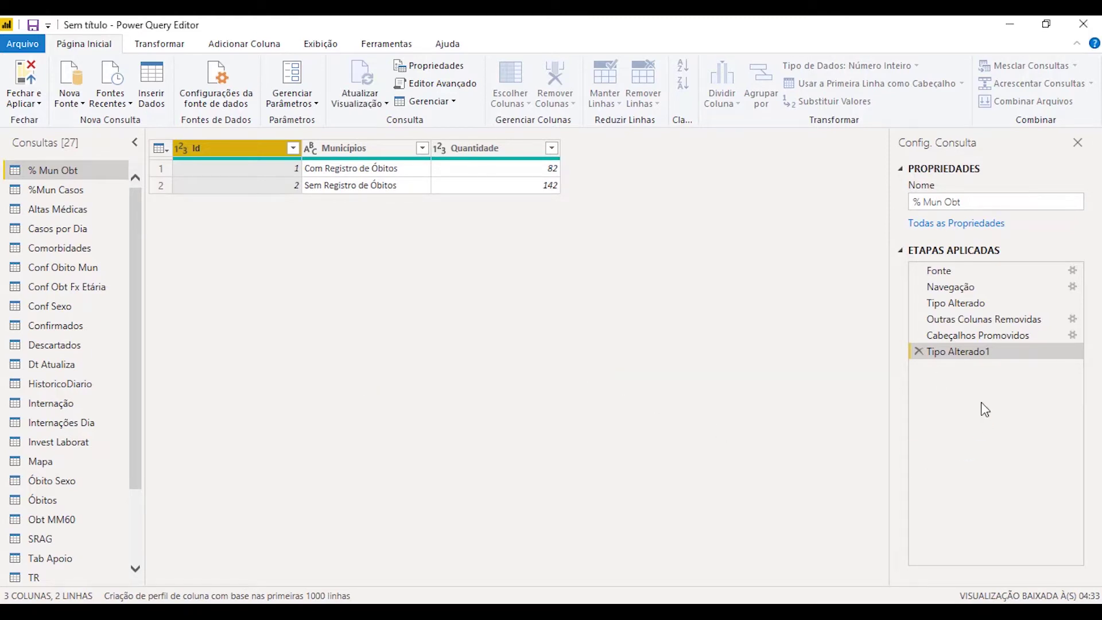
click(966, 349)
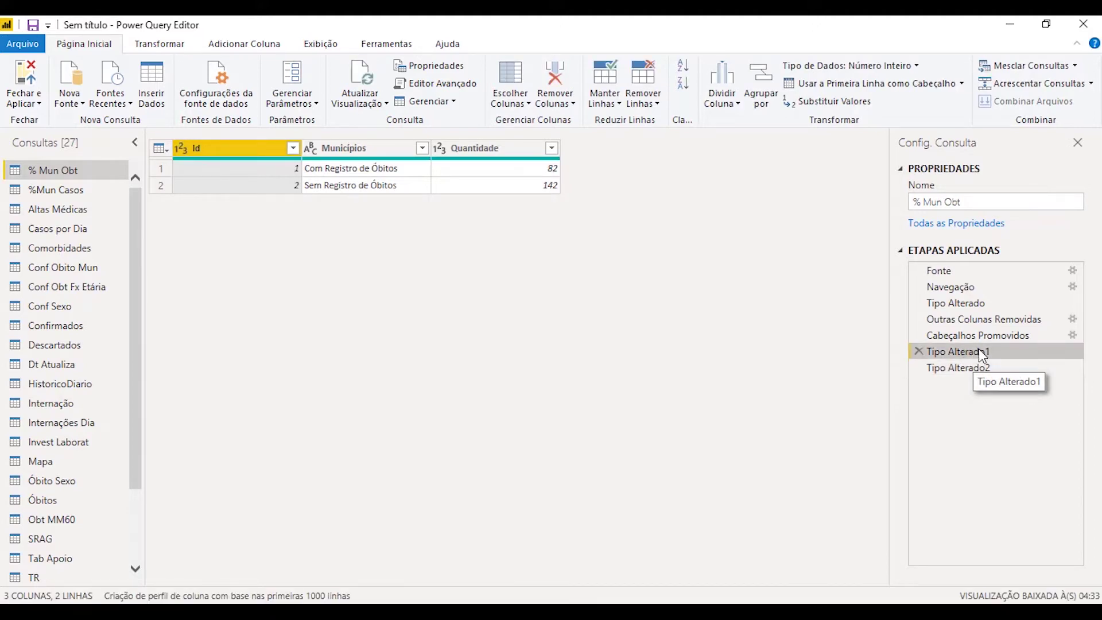
click(979, 370)
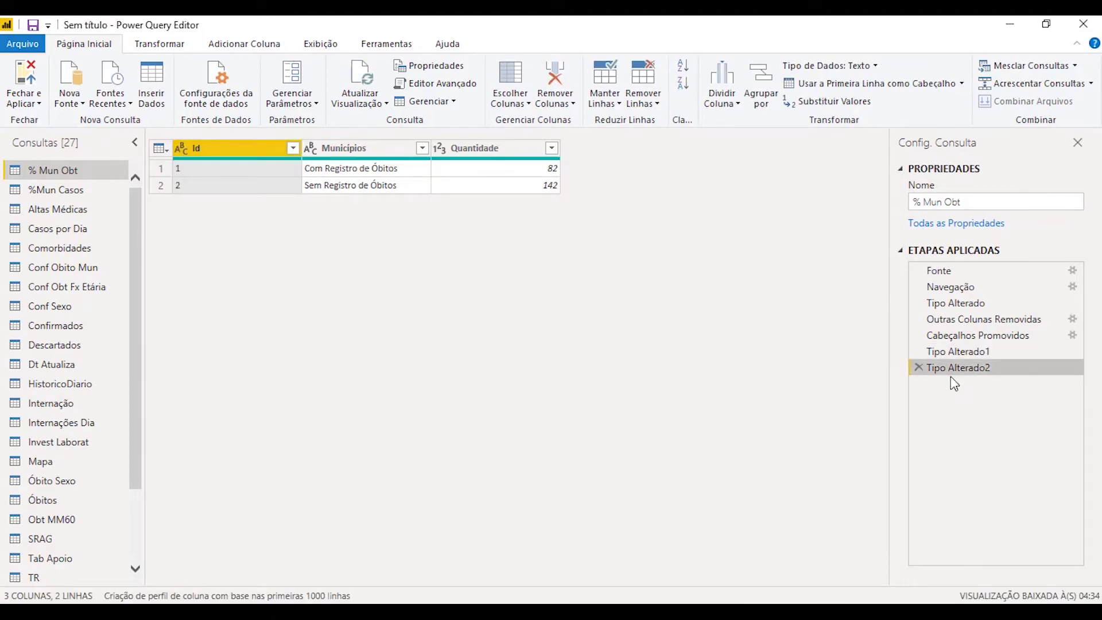
click(918, 368)
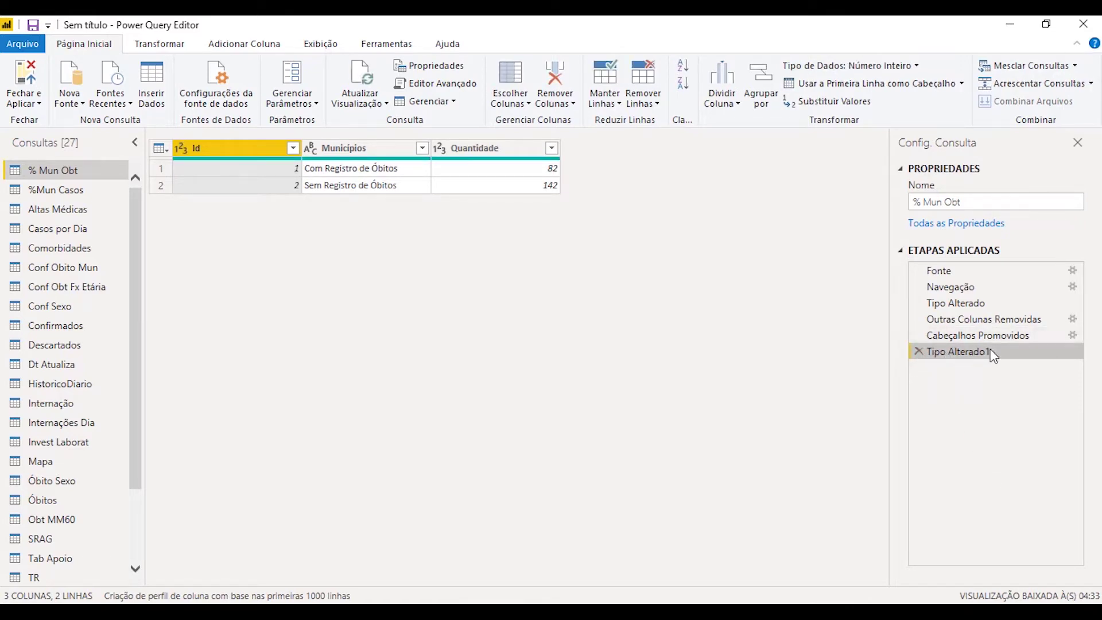
- Set the Id column's data type in % Mun Obt to Texto, adding the conversion as a new step
click(164, 149)
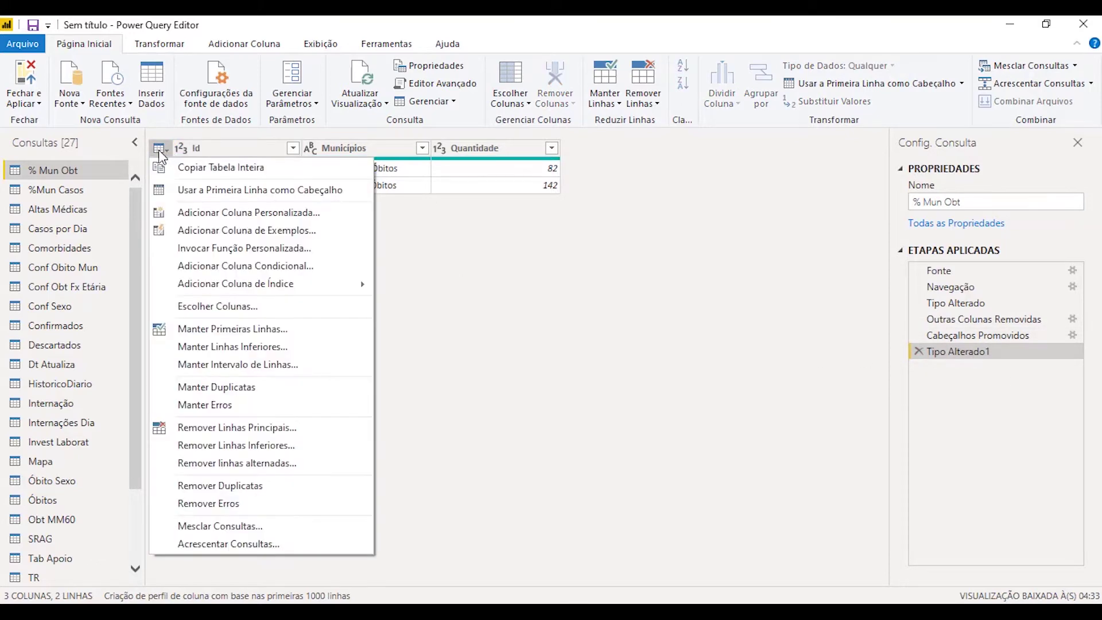
click(182, 148)
click(181, 148)
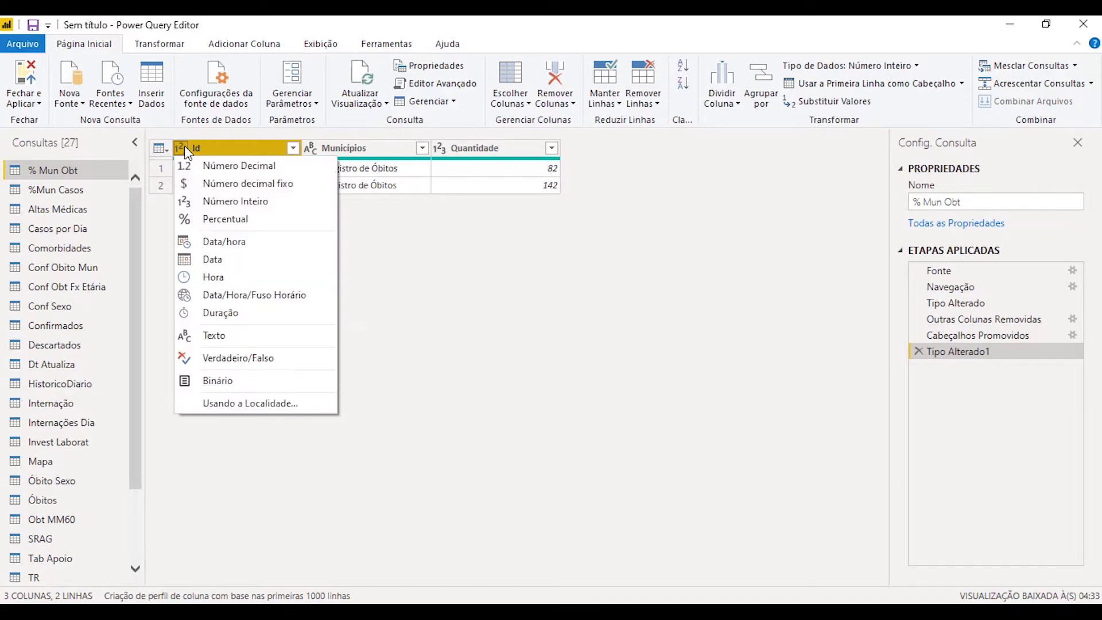
click(266, 335)
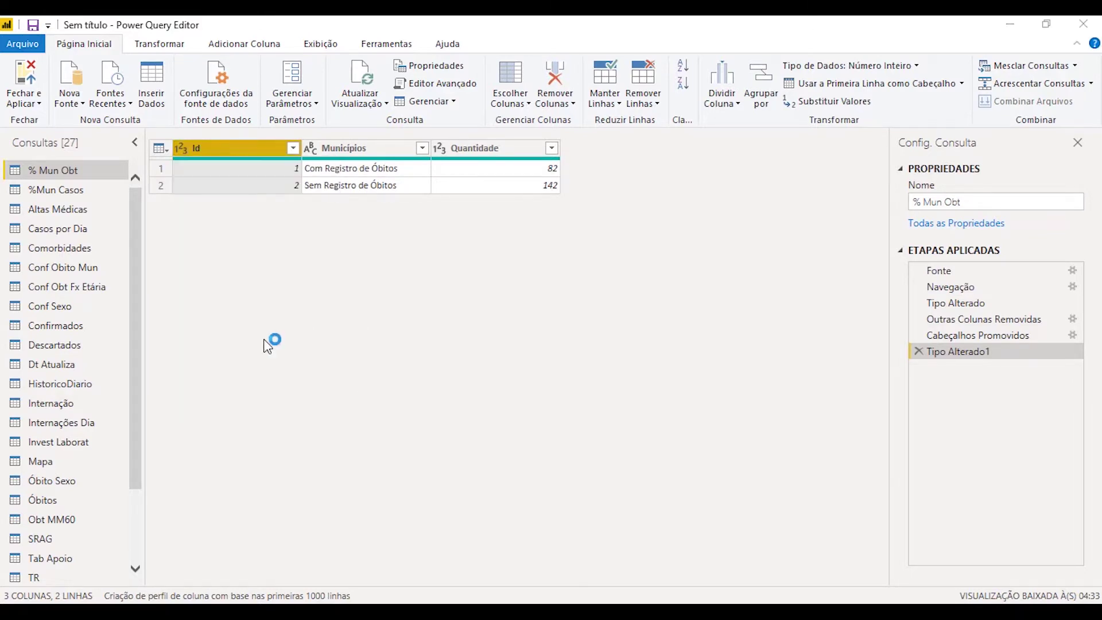
click(600, 359)
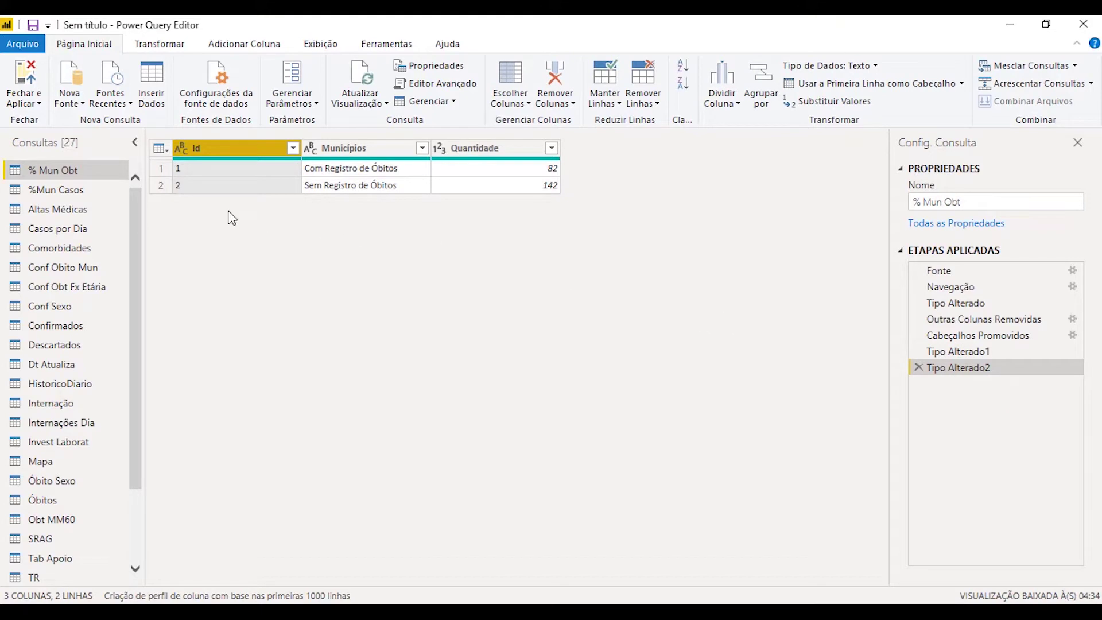
- In the %Mun Casos query, keep Column1 to Column3 and remove all other columns
click(98, 191)
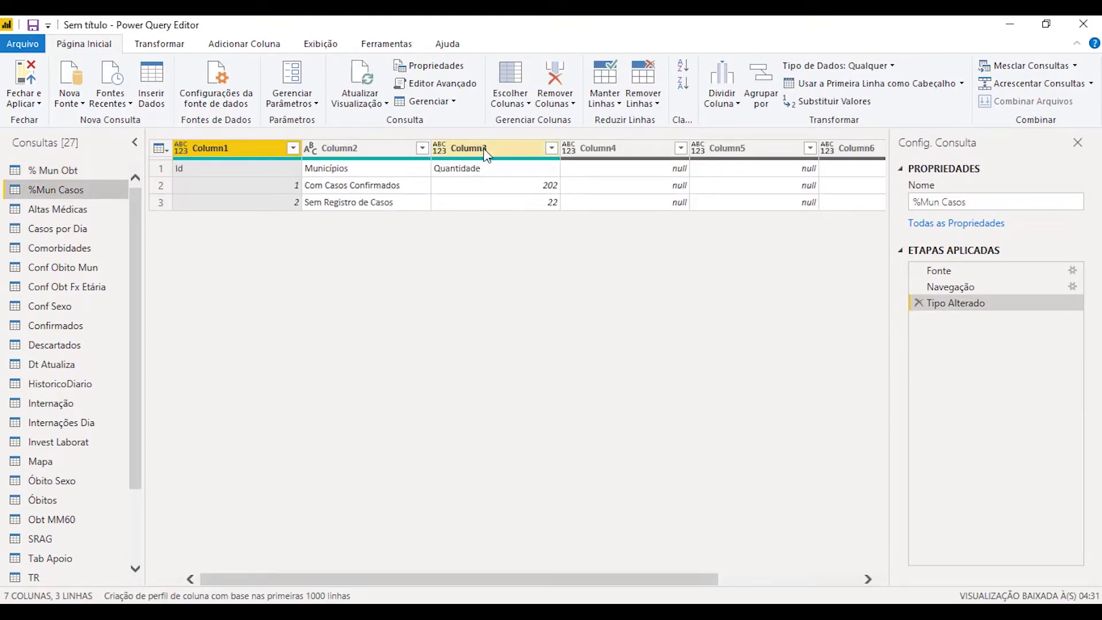
shift+click(511, 151)
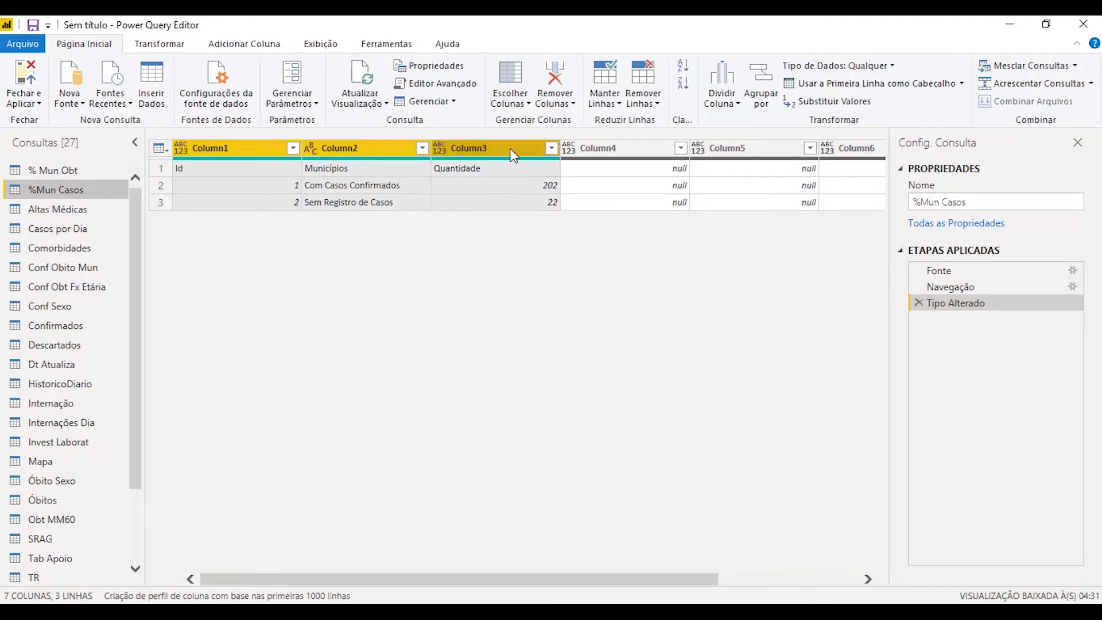
right_click(511, 149)
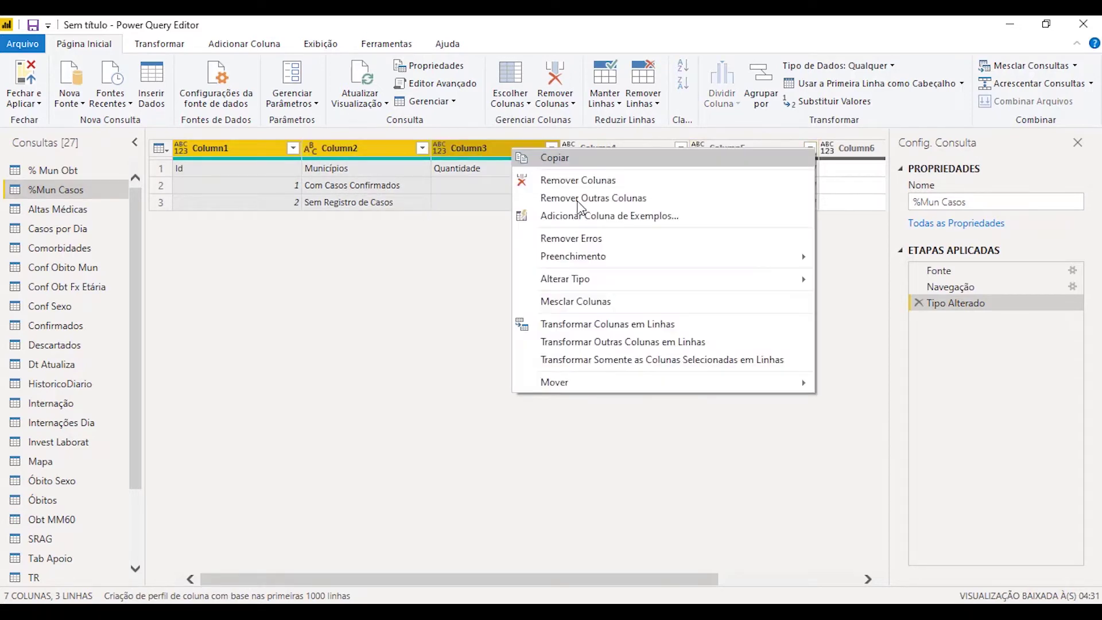
click(636, 196)
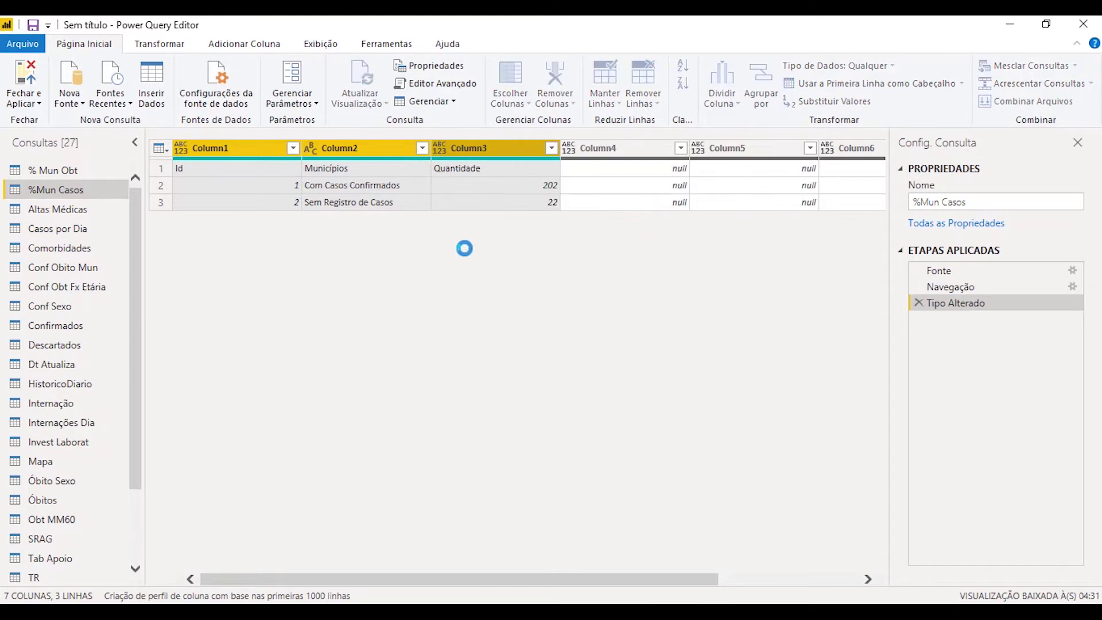
- Promote the first row of %Mun Casos to headers and set its Id column to Texto, adding the conversion as a new step
click(166, 145)
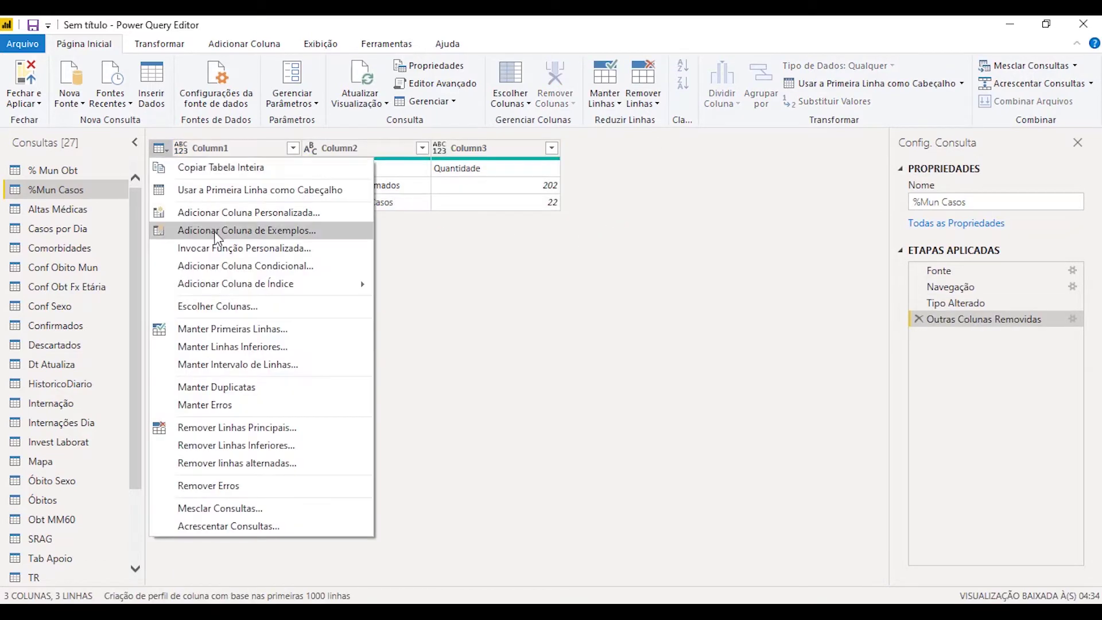
click(246, 190)
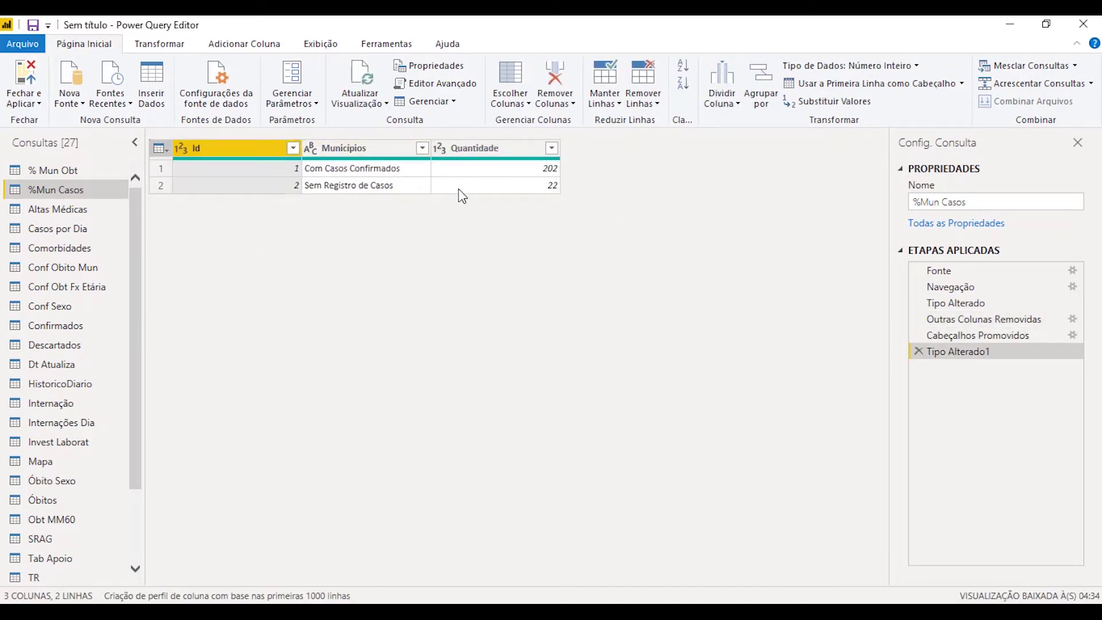
click(181, 148)
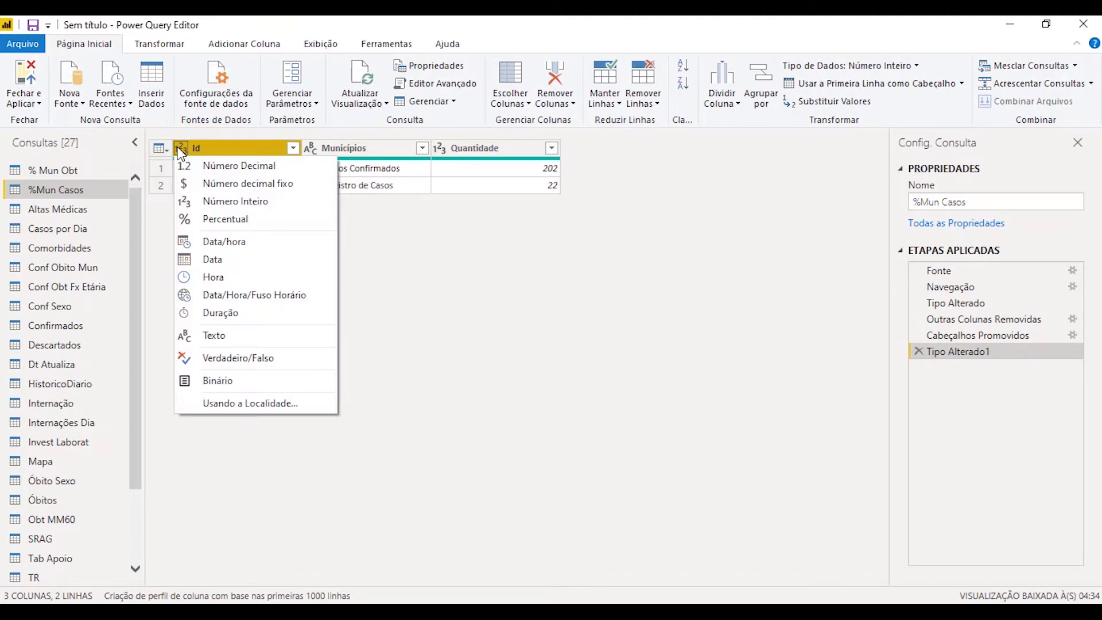
click(246, 334)
click(589, 358)
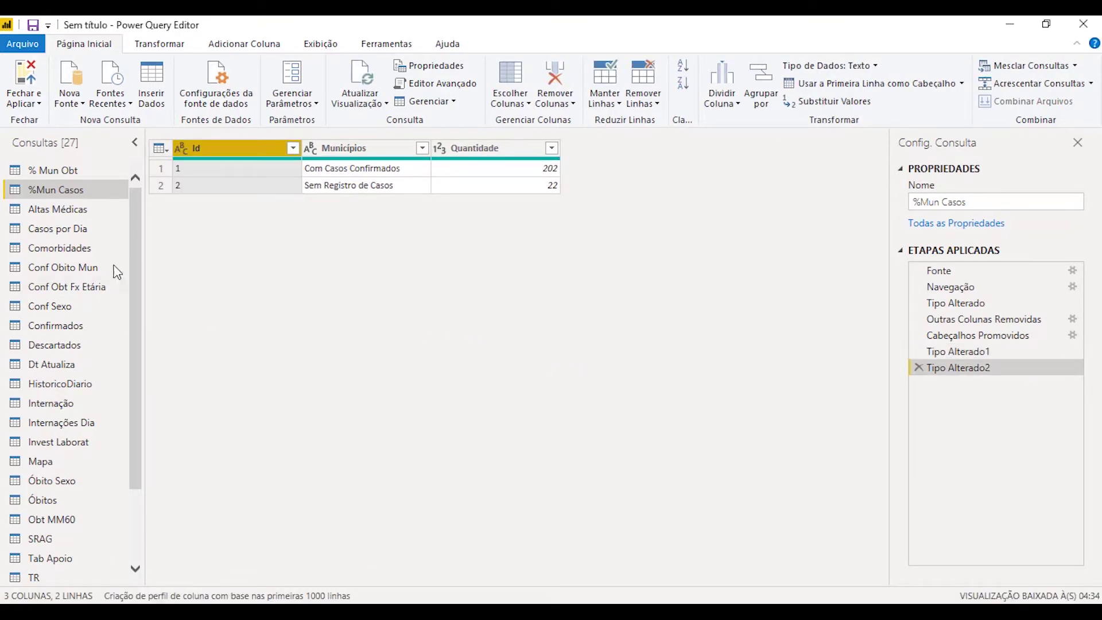
- In the Altas Médicas query, set the ID column's data type to Texto, adding the conversion as a new step
click(89, 209)
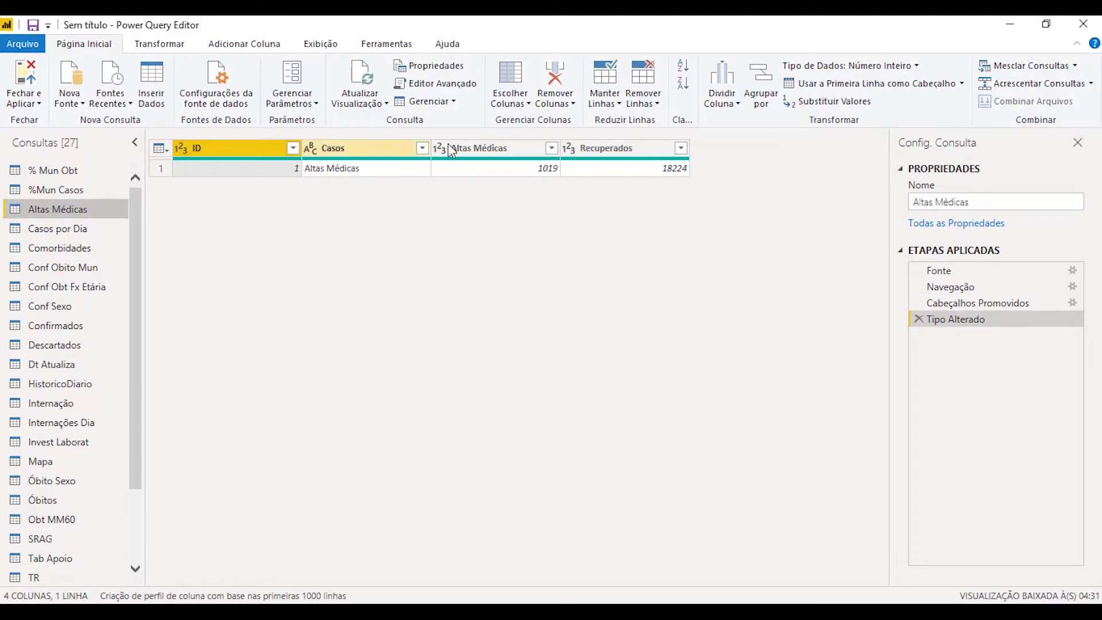
click(181, 149)
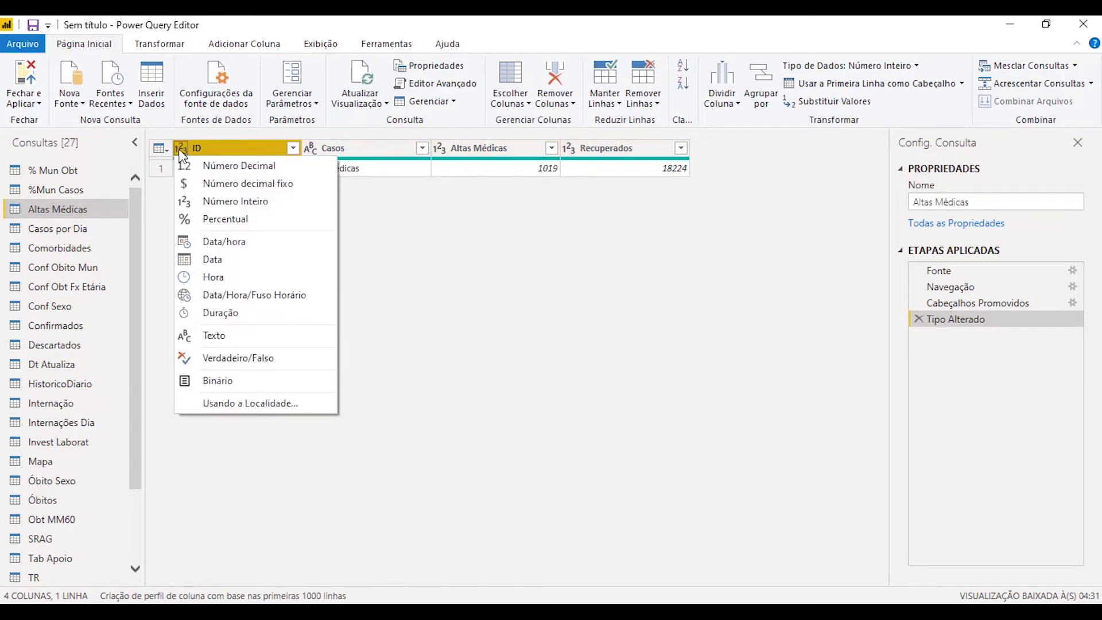
click(256, 335)
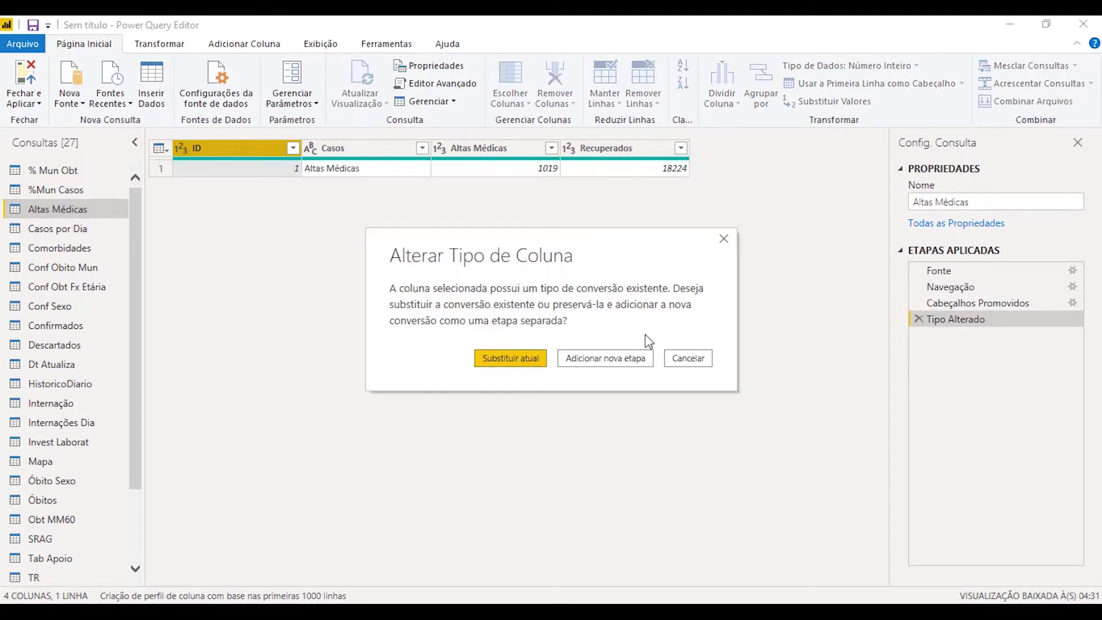
click(629, 361)
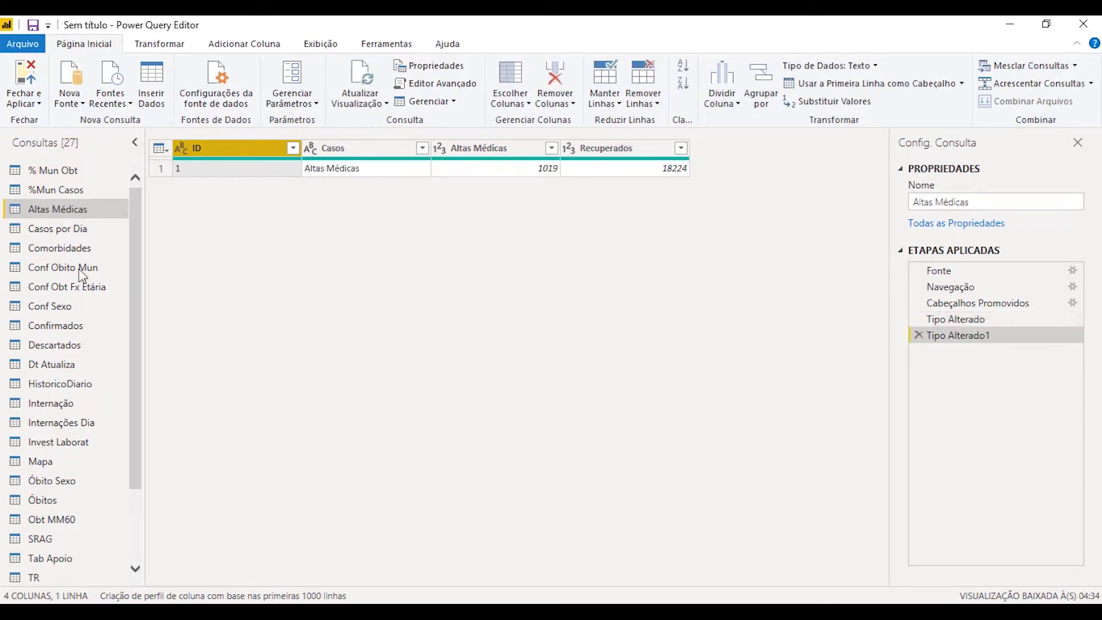
- Check the Dias column of the Casos por Dia query for empty values and remove the query's blank rows
click(67, 225)
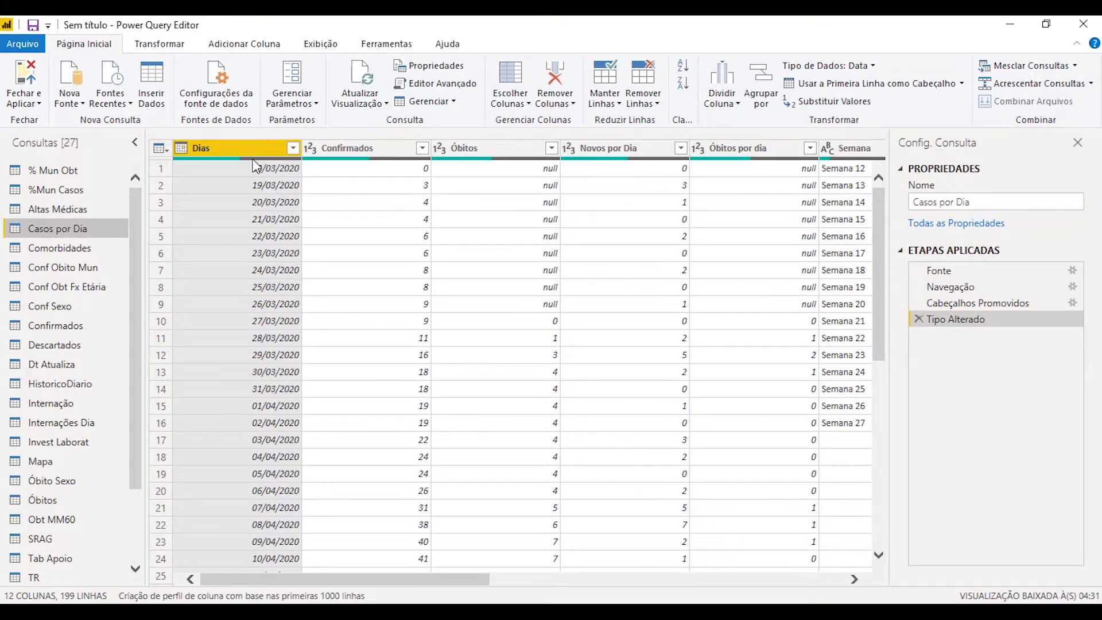
mouse_move(247, 160)
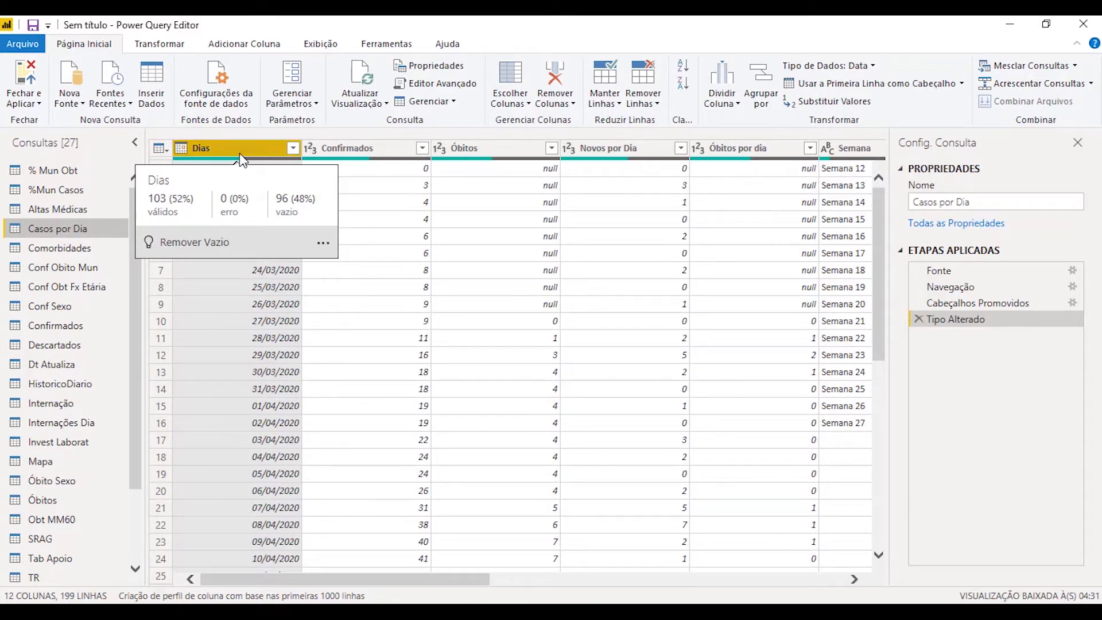
click(655, 105)
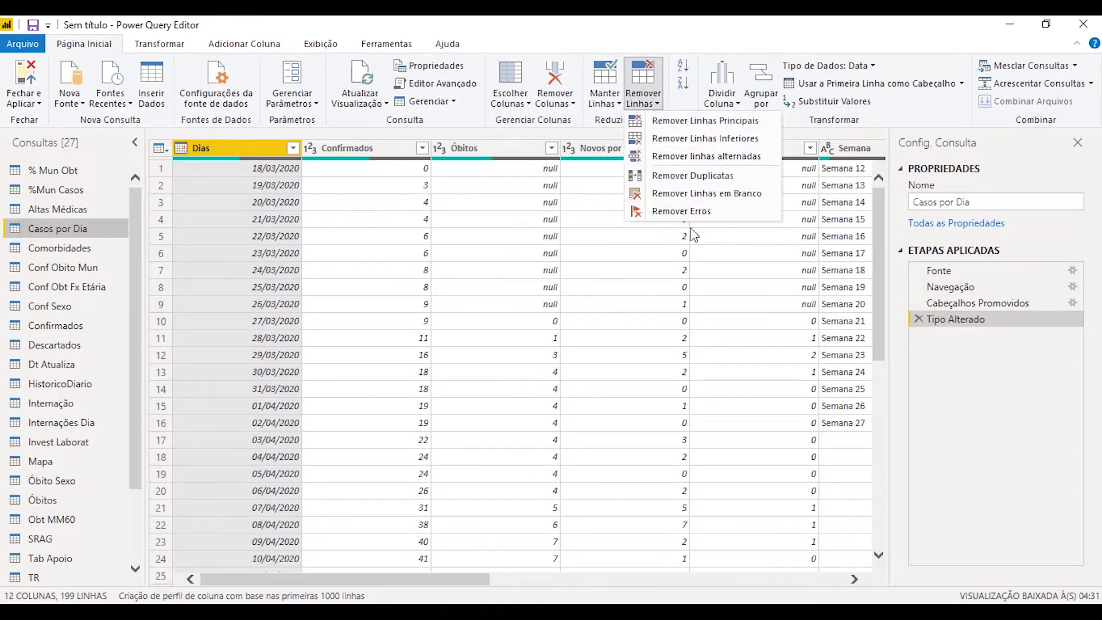
click(733, 195)
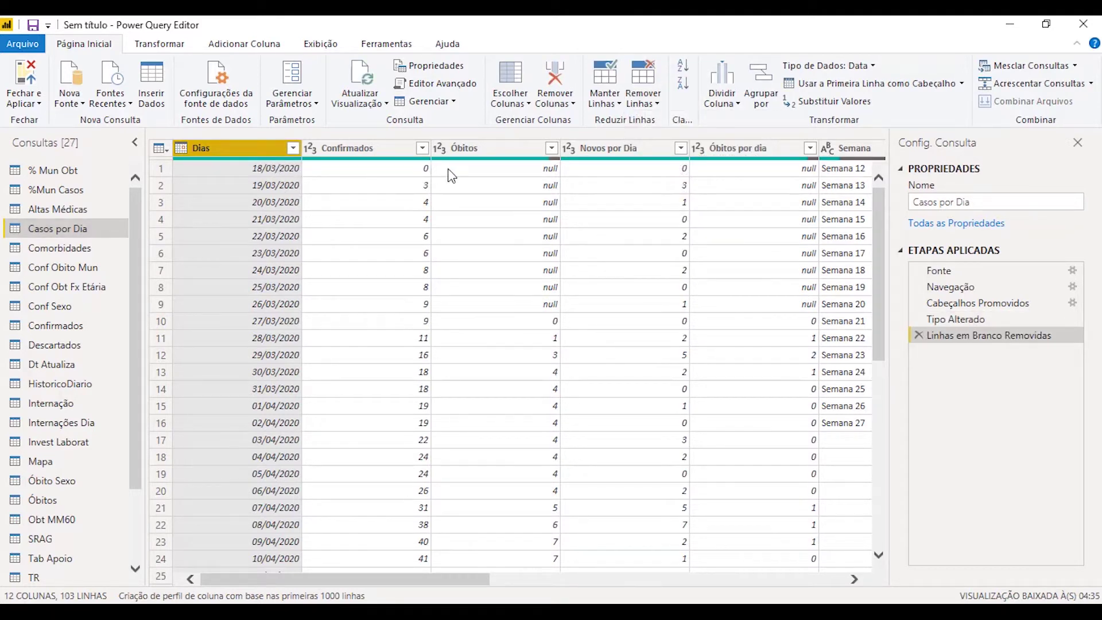
- Examine the remaining rows of Casos por Dia, including the weekly columns, for empty values
mouse_move(555, 164)
scroll(547, 281, down, 6)
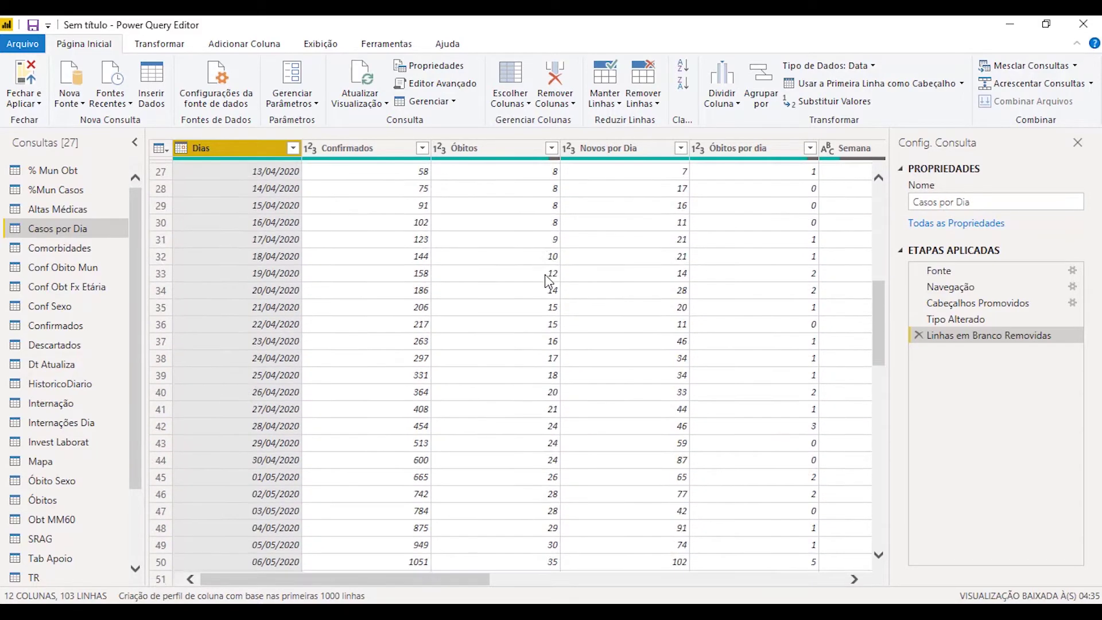
scroll(546, 281, up, 6)
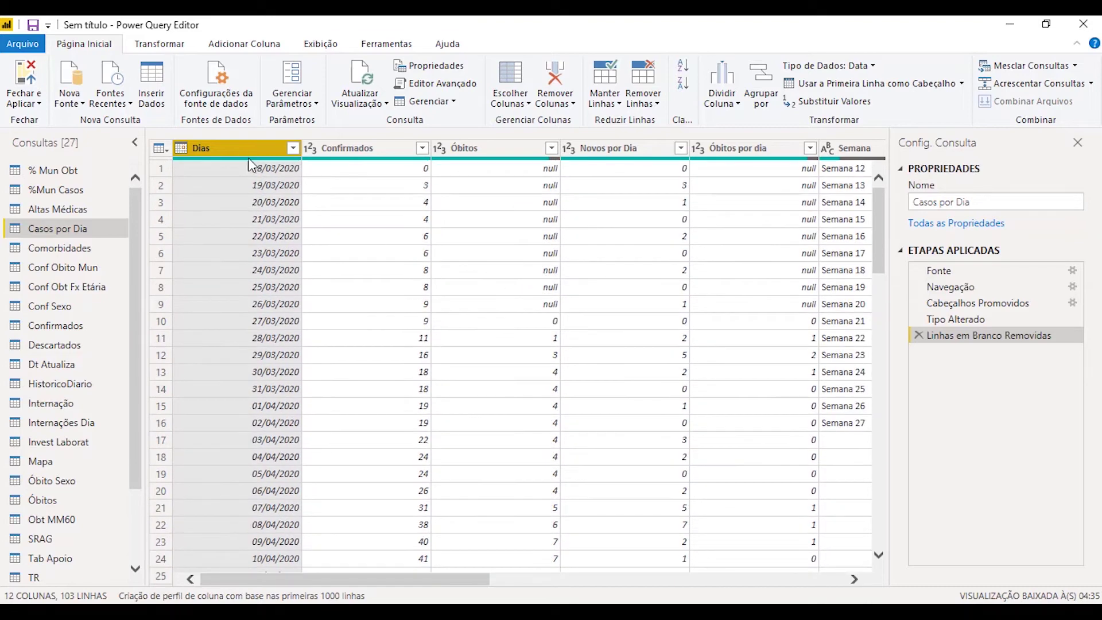
mouse_move(281, 161)
mouse_move(457, 583)
mouse_down()
mouse_move(488, 586)
mouse_move(458, 585)
mouse_up()
drag(404, 579, 586, 596)
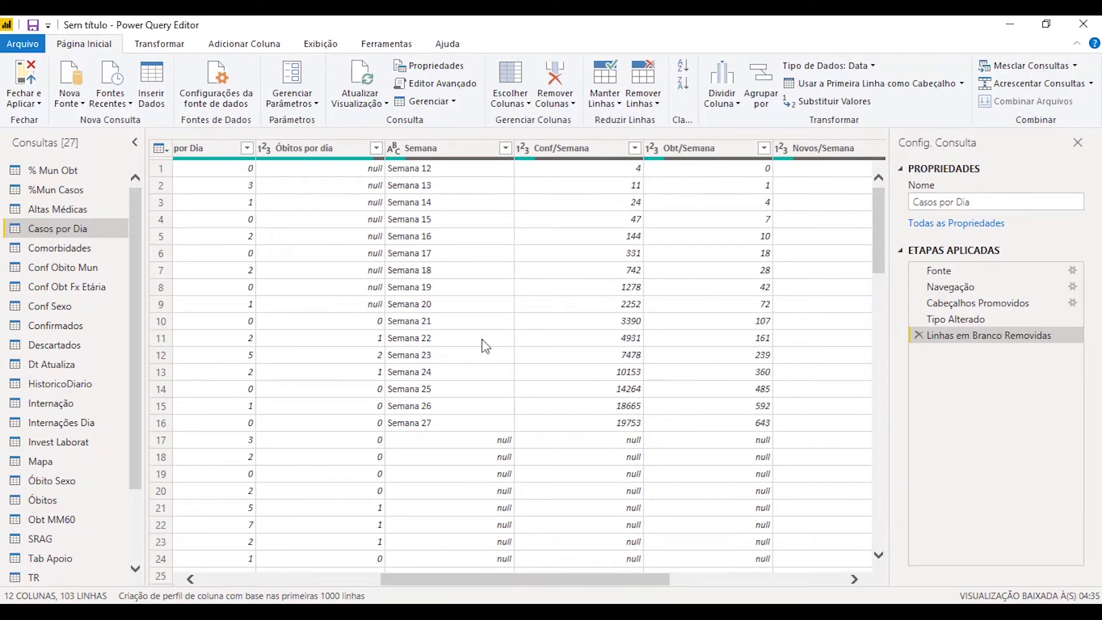
scroll(459, 229, down, 5)
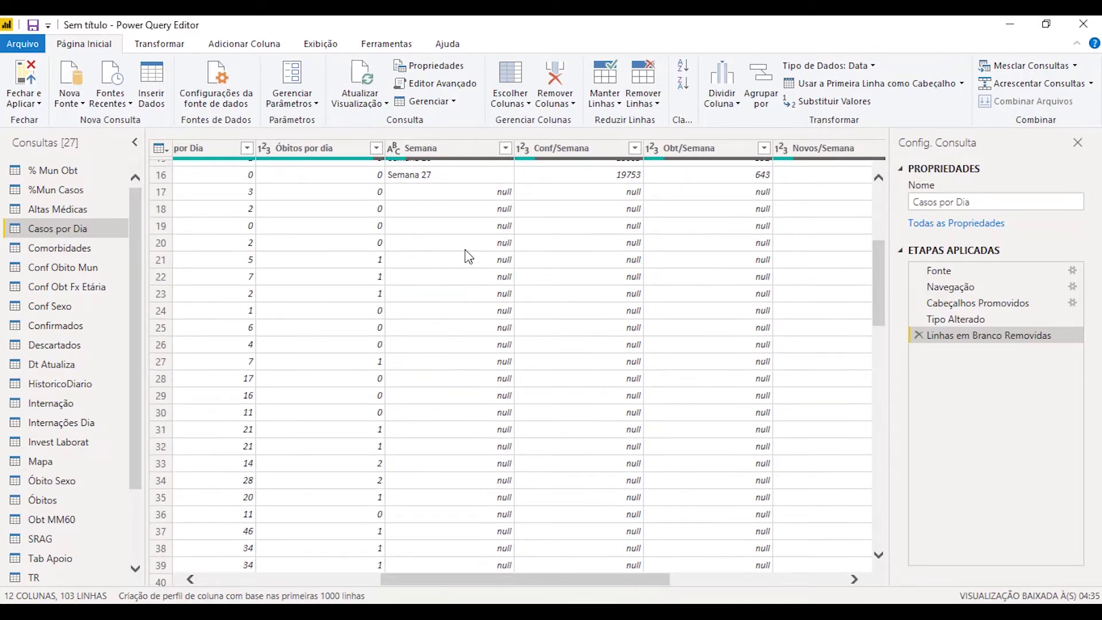
scroll(465, 253, up, 5)
- Compare the Semana and Conf/Semana columns of Casos por Dia with the neighbouring daily columns
click(451, 148)
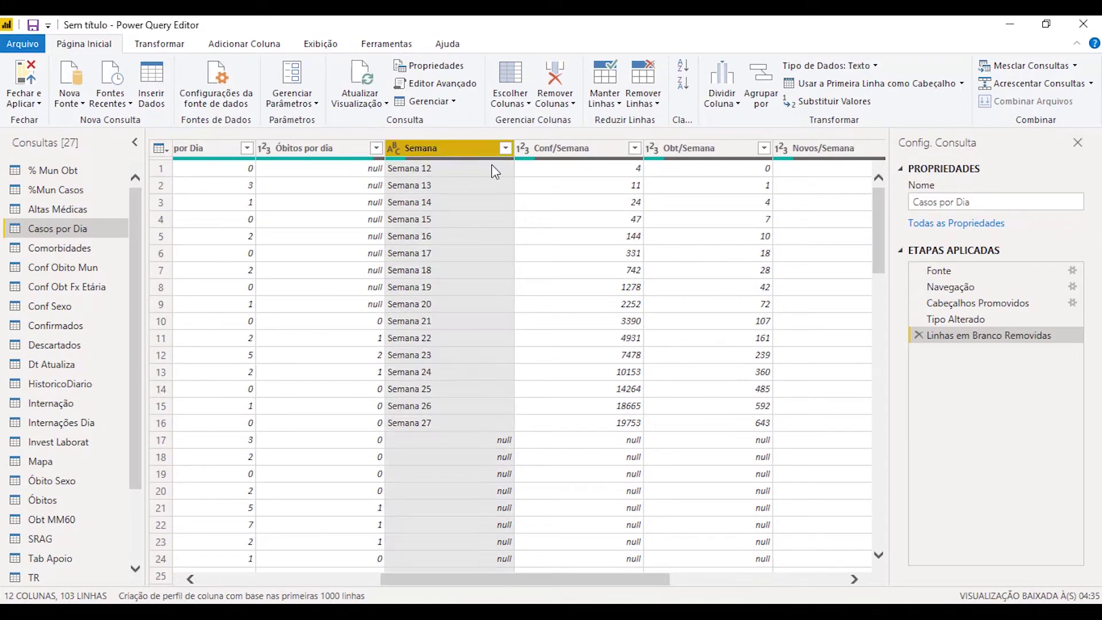
click(597, 148)
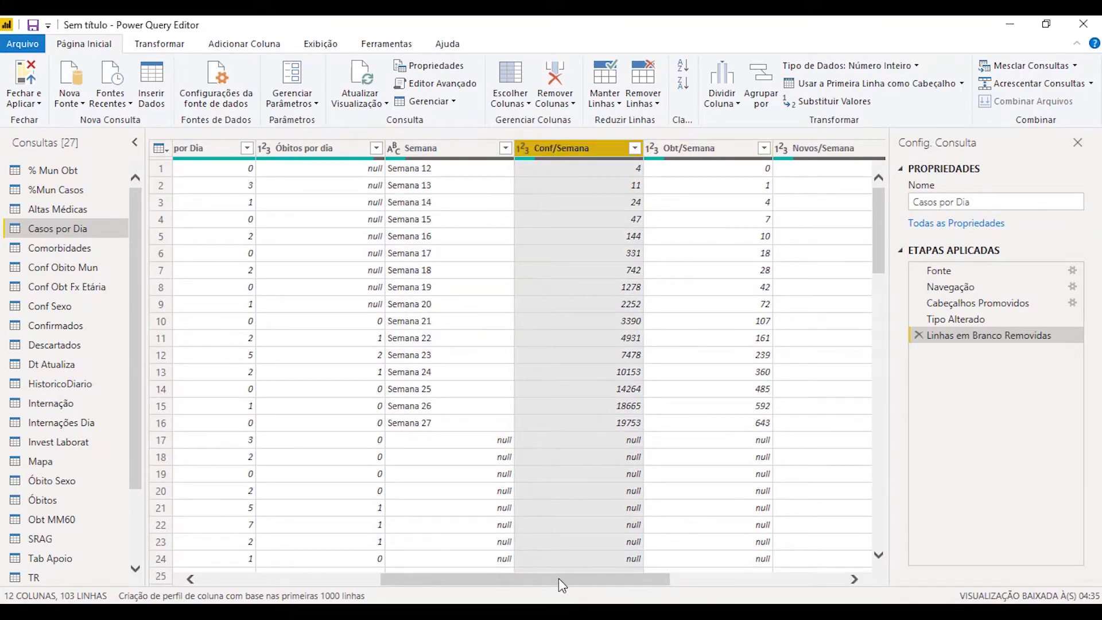
drag(560, 578, 530, 580)
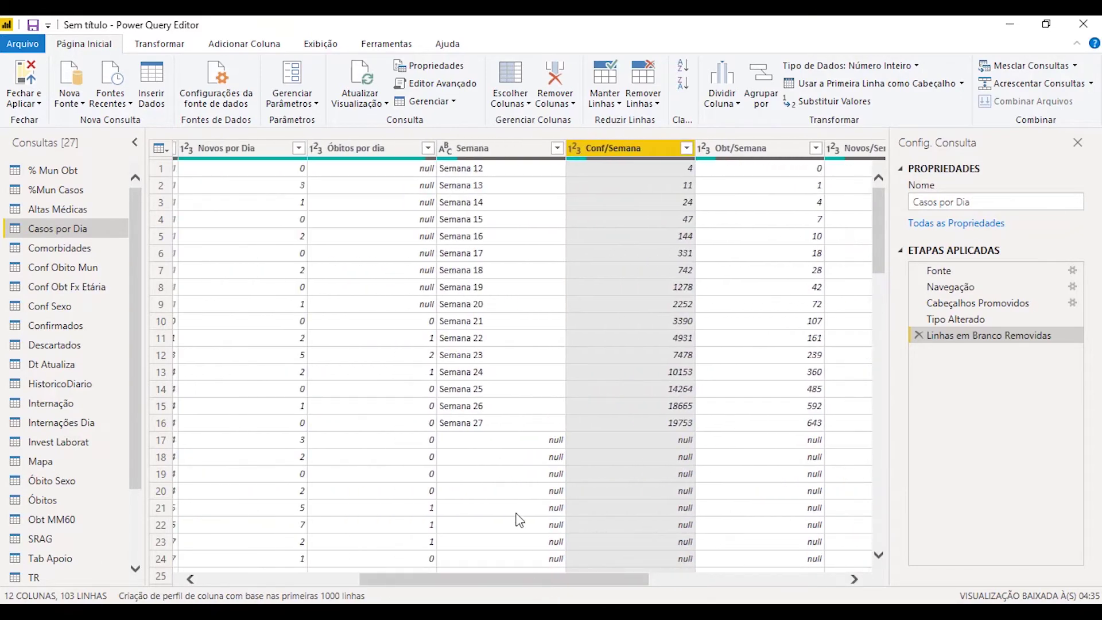
click(513, 147)
click(628, 149)
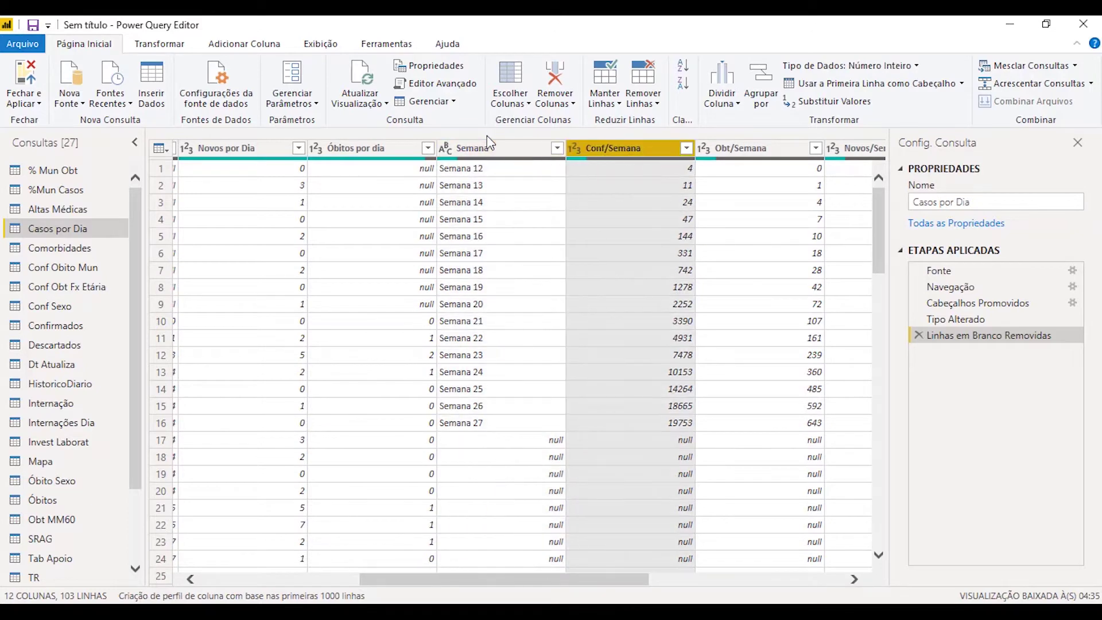
click(530, 148)
click(635, 148)
click(519, 150)
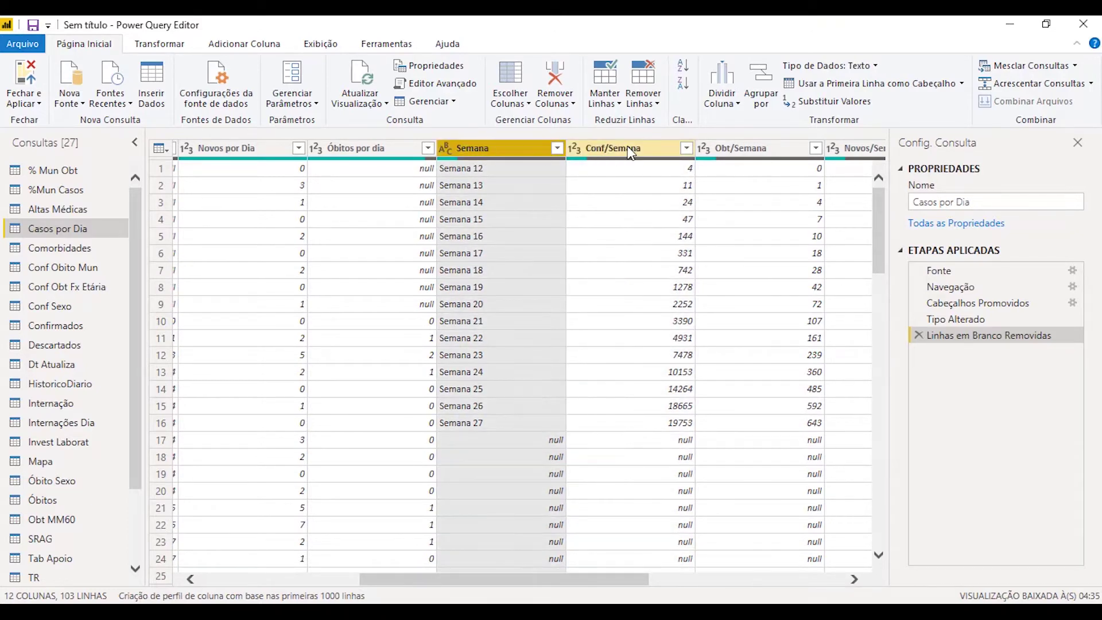
click(633, 150)
click(504, 150)
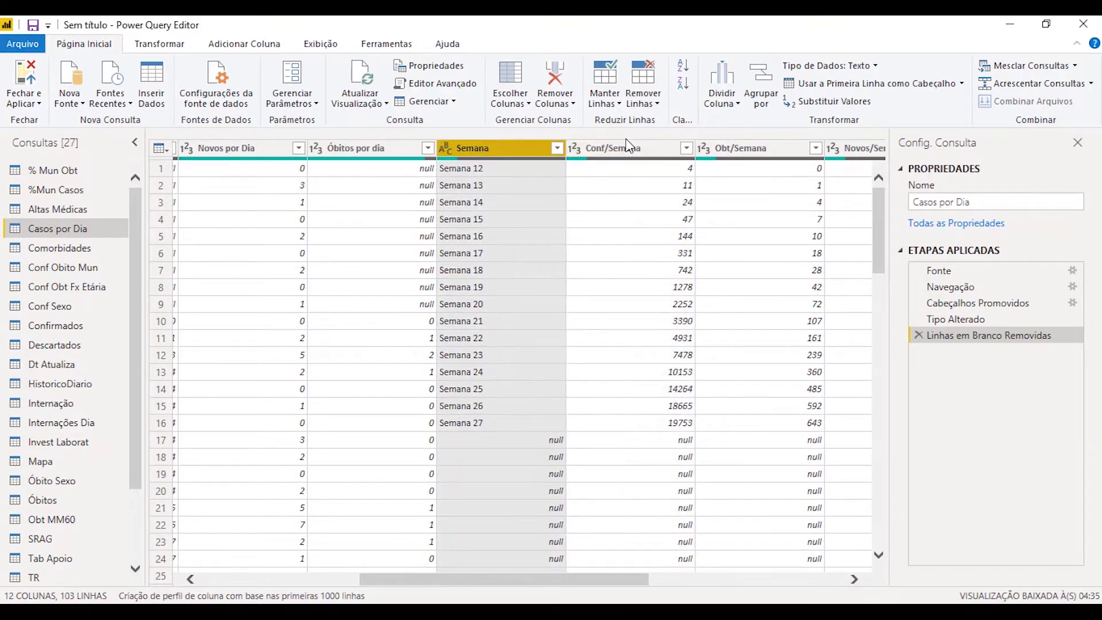
click(628, 148)
click(516, 150)
click(641, 151)
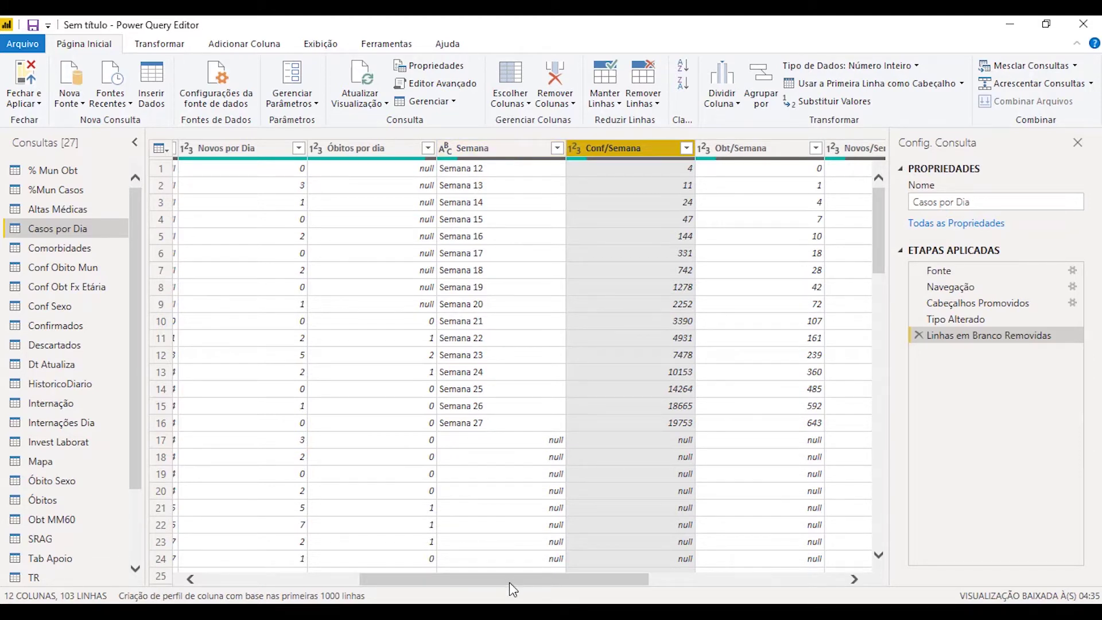
drag(513, 584, 459, 492)
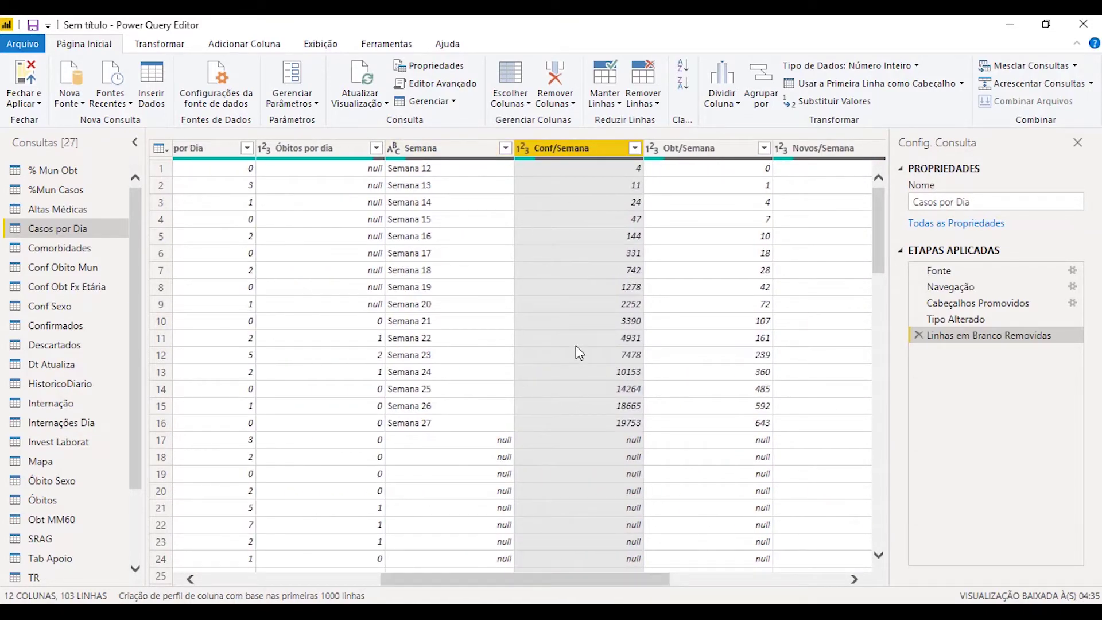
- Remove all columns from Semana through Óbitos/Dia in the Casos por Dia query
key(Left)
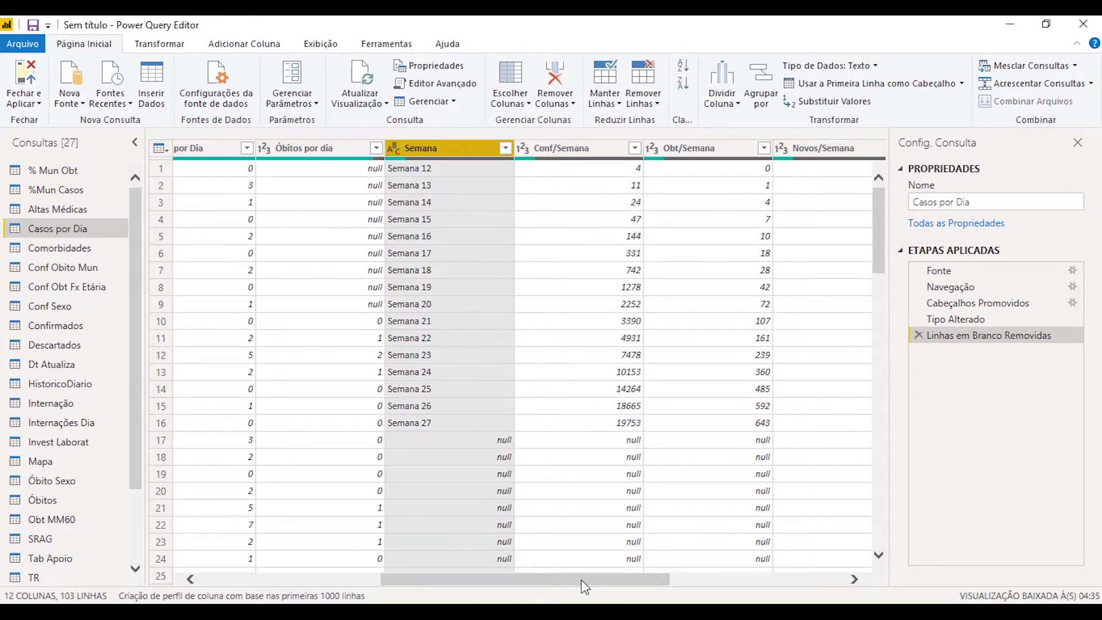
drag(584, 585, 851, 590)
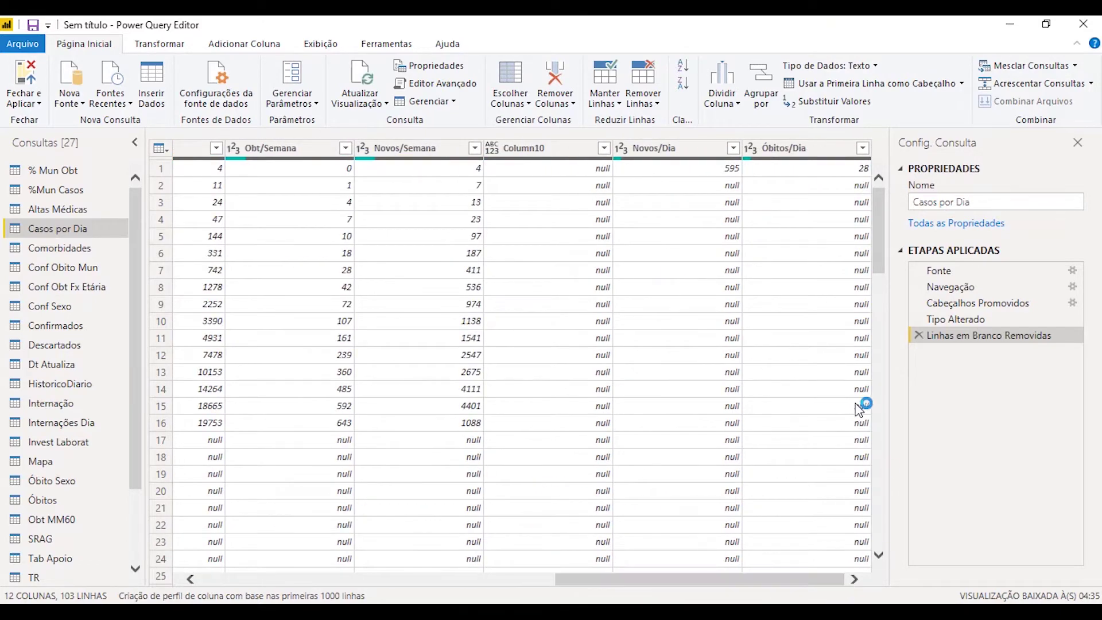
click(818, 150)
key(ctrl+a)
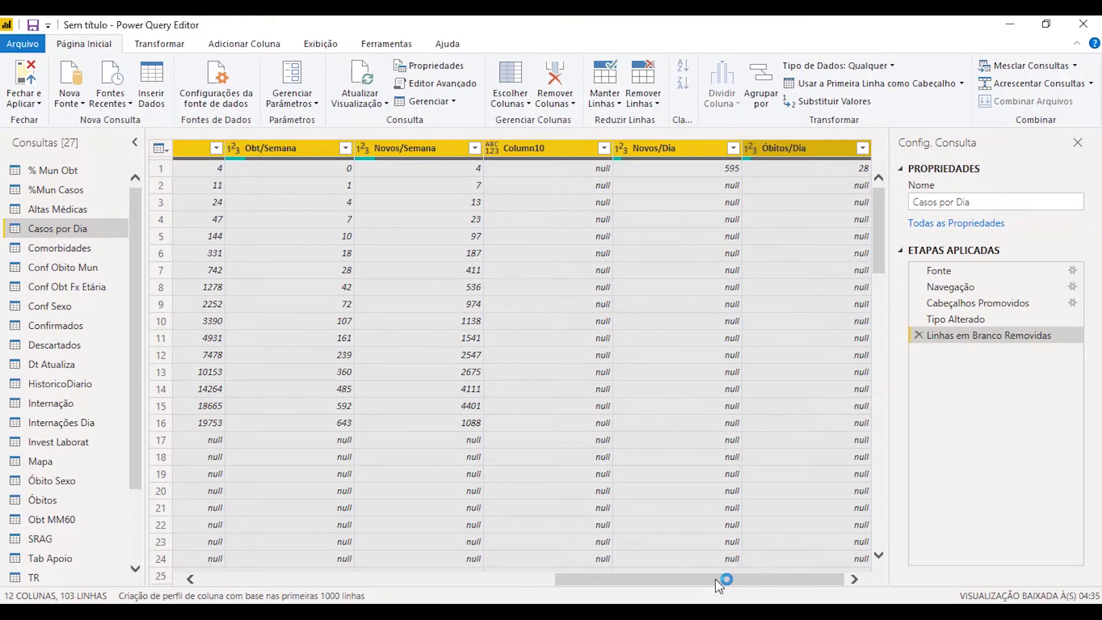
drag(718, 585, 466, 580)
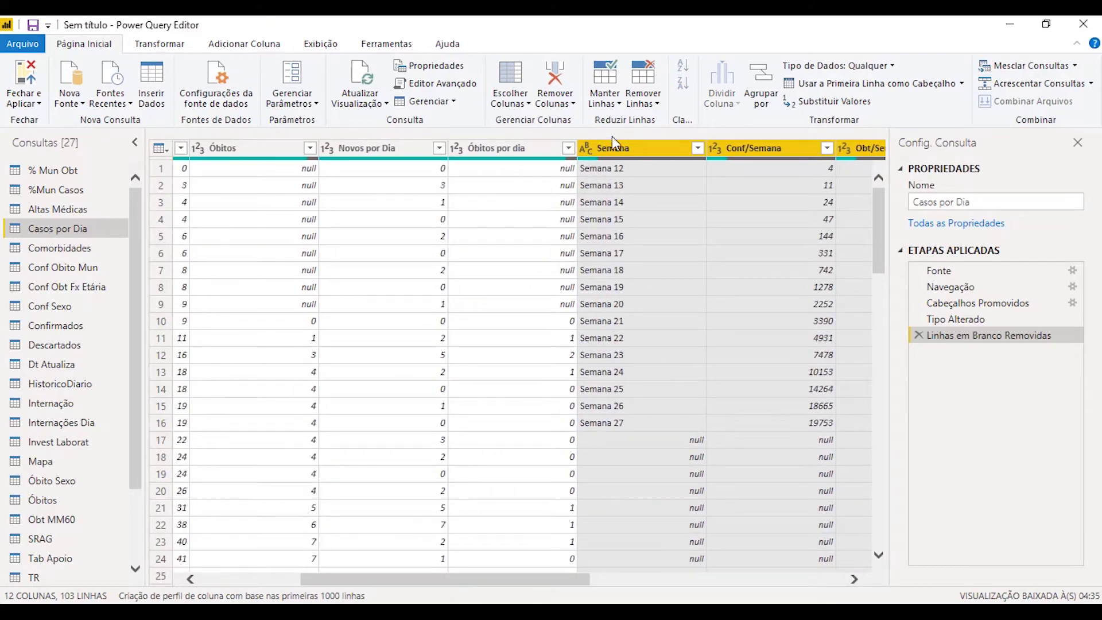
right_click(629, 144)
click(694, 178)
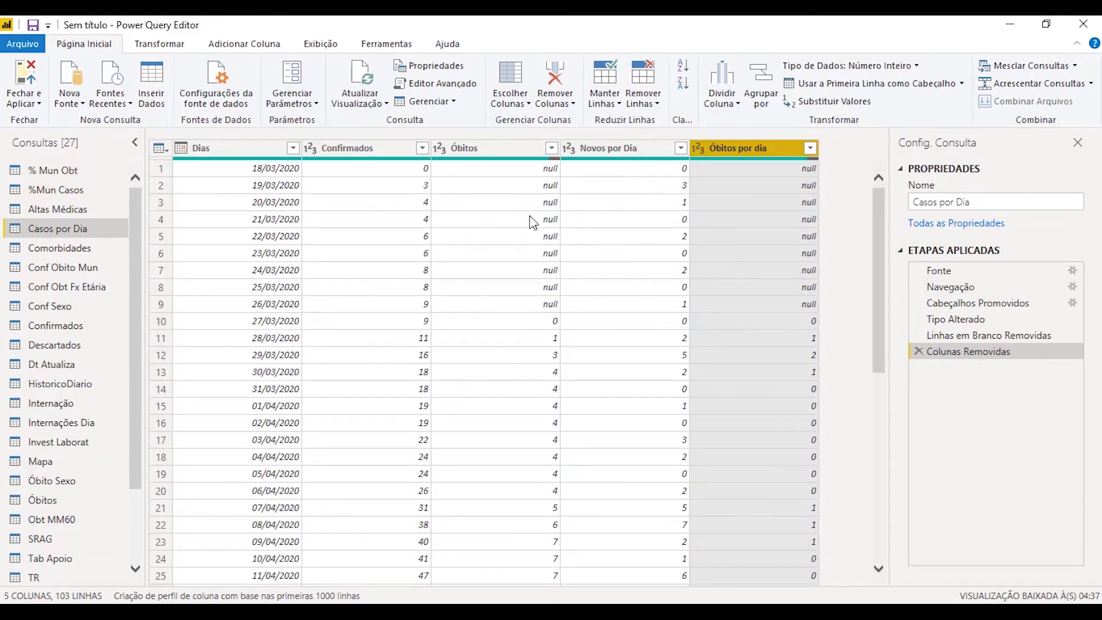
- Replace the null values in the Óbitos column of Casos por Dia with 0
click(545, 168)
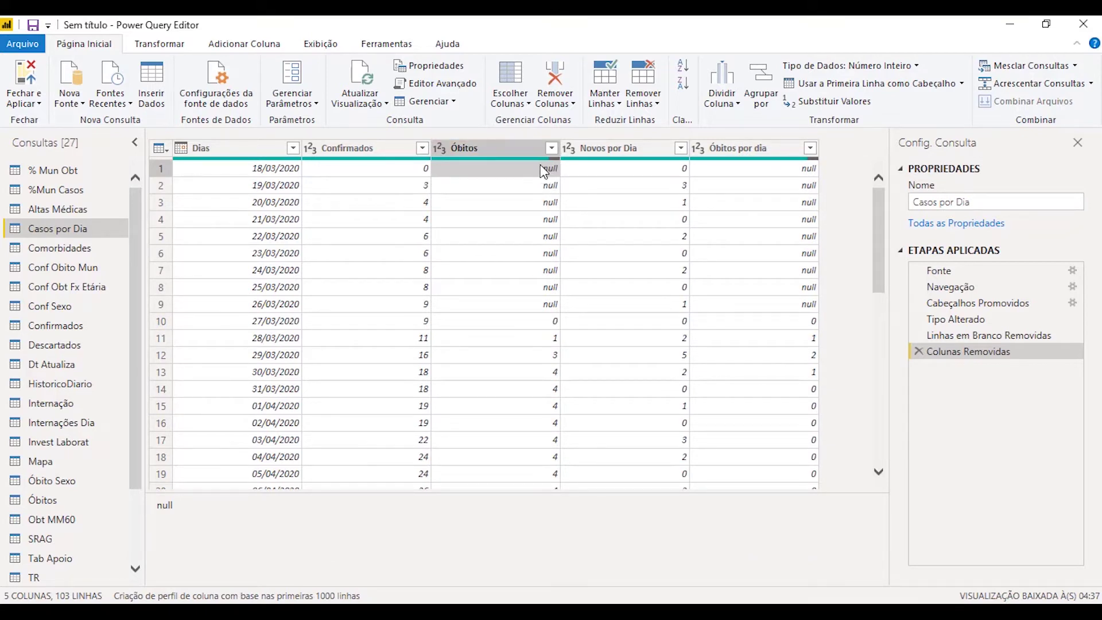
right_click(542, 171)
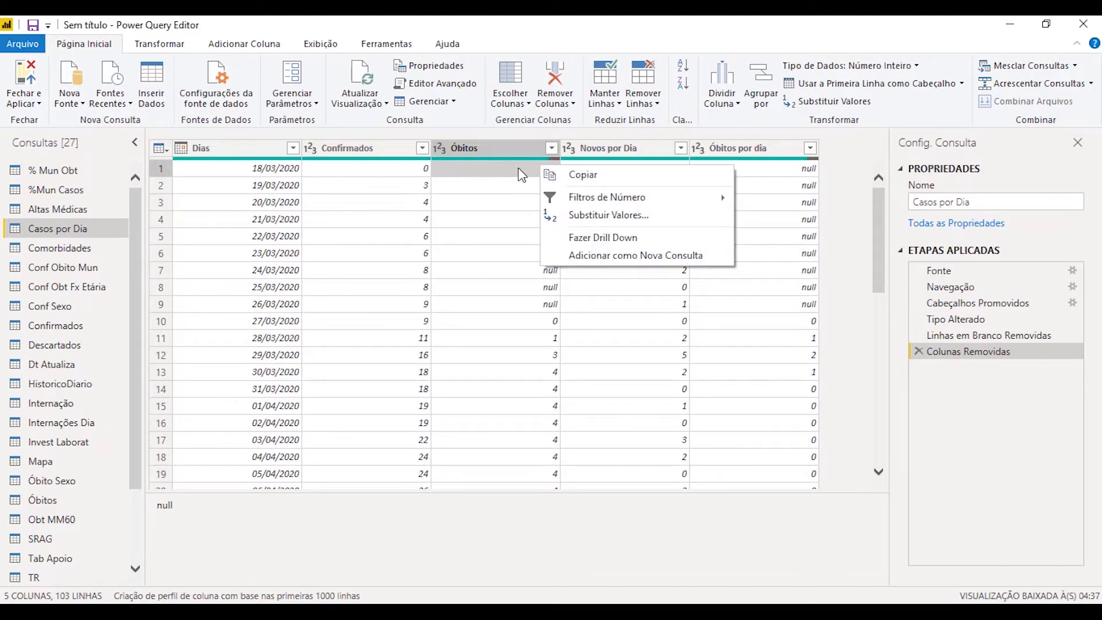
click(623, 216)
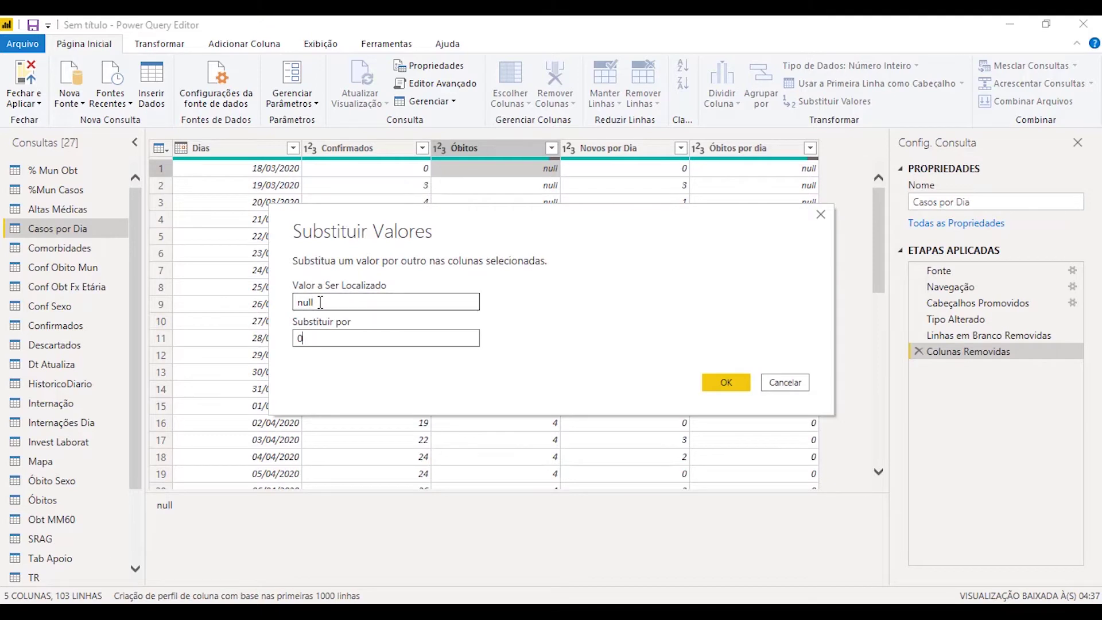
click(726, 382)
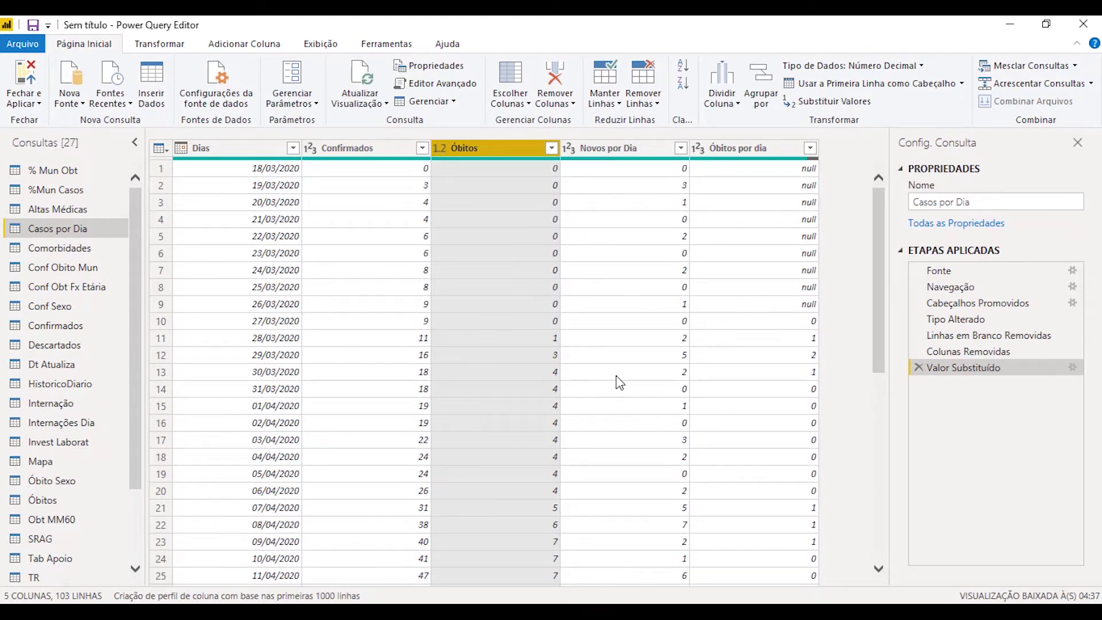
- Replace the null values in the Óbitos por dia column of Casos por Dia with 0
click(799, 169)
right_click(798, 171)
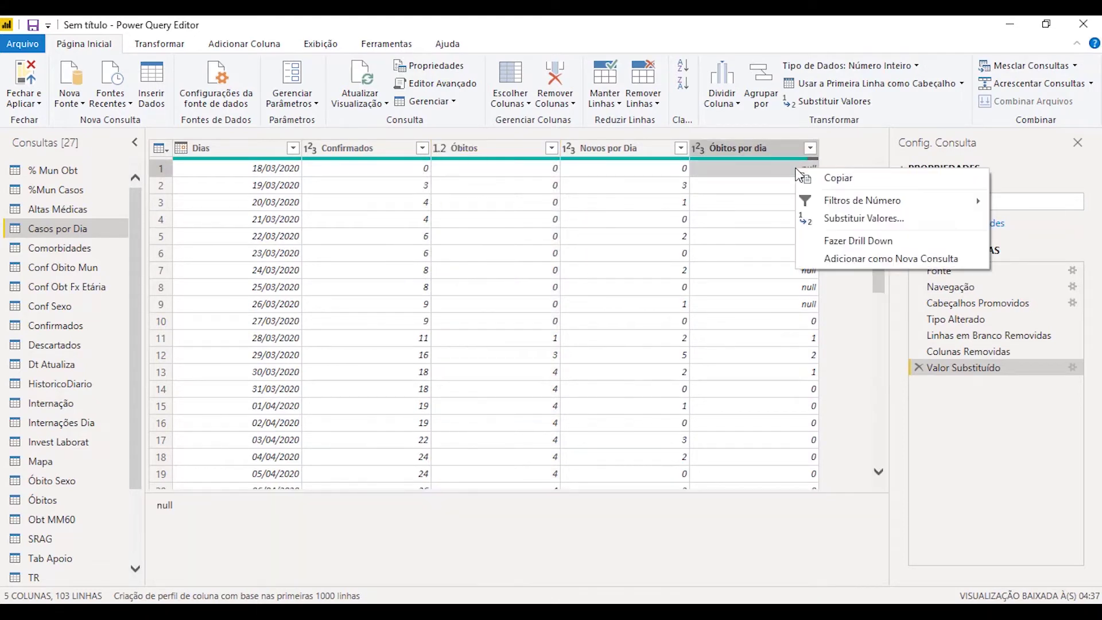
click(855, 218)
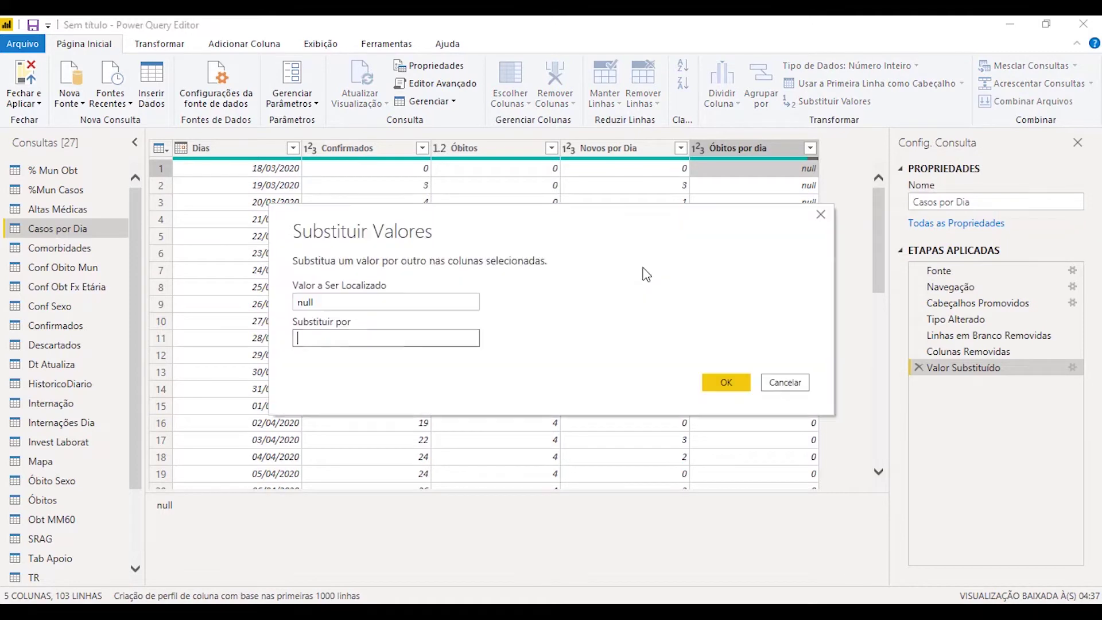
double_click(302, 301)
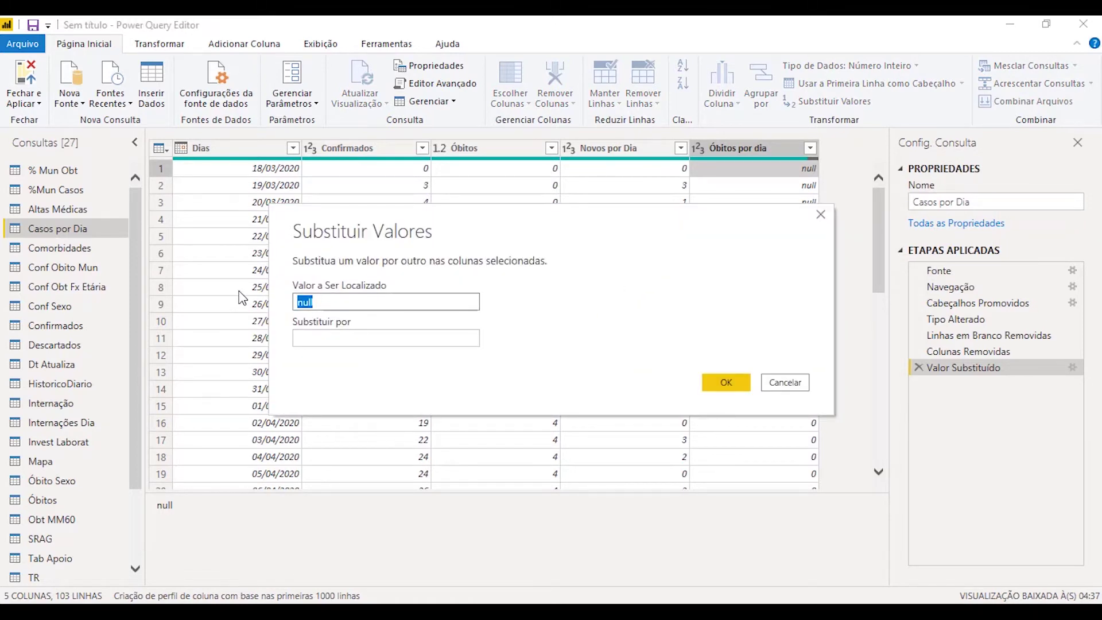
key(BackSpace)
text(null)
key(Tab)
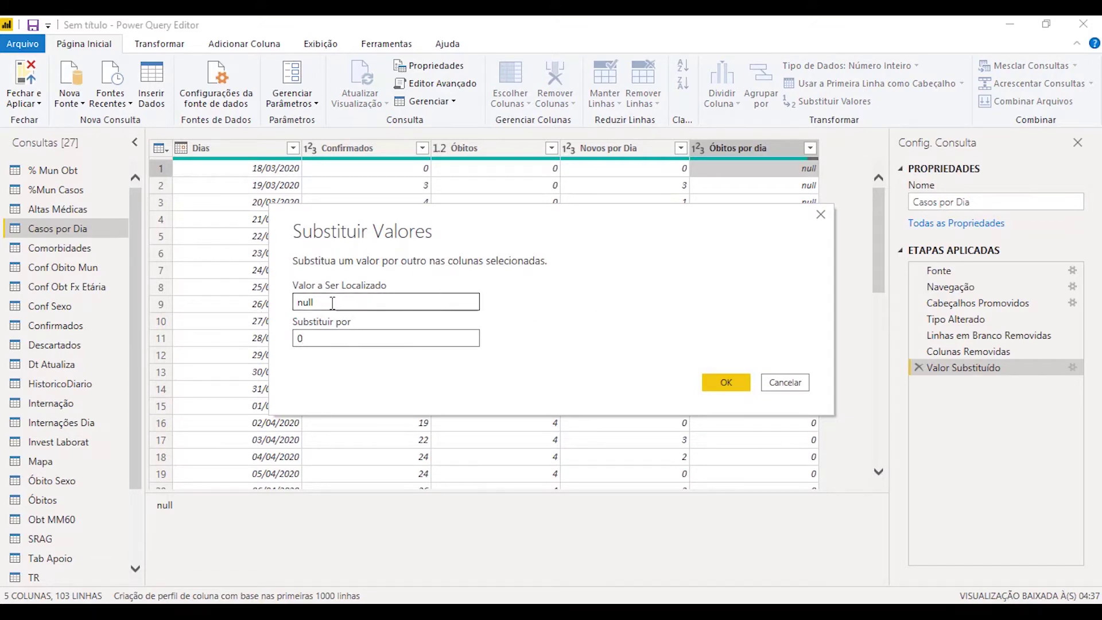
click(733, 380)
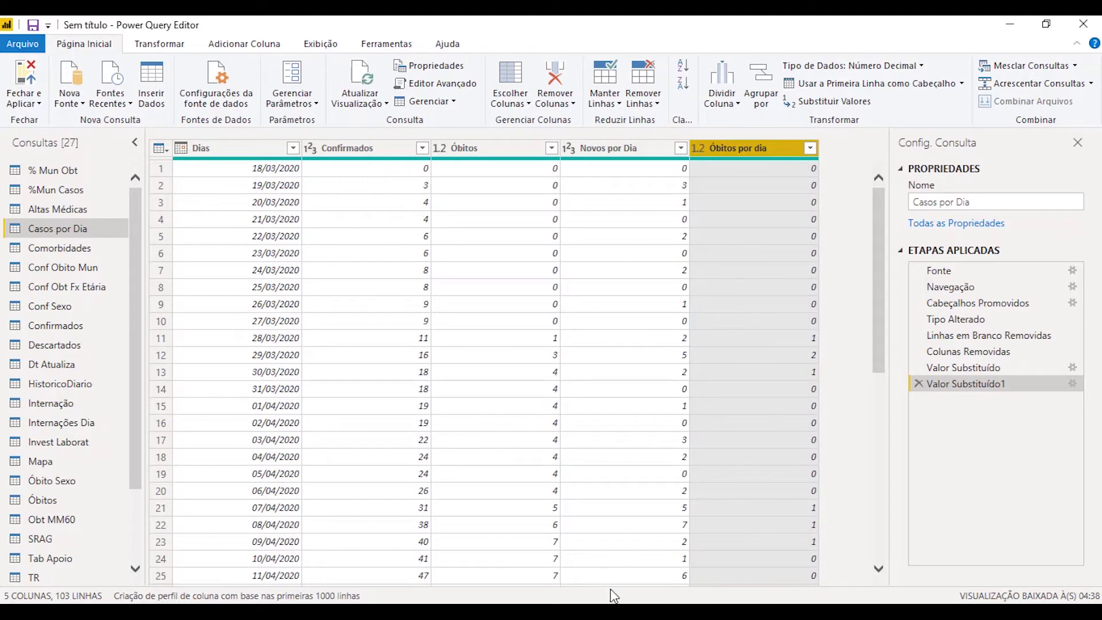
- Look over the Comorbidades query and examine the id column's empty value and the last row of Conf Obito Mun
click(57, 251)
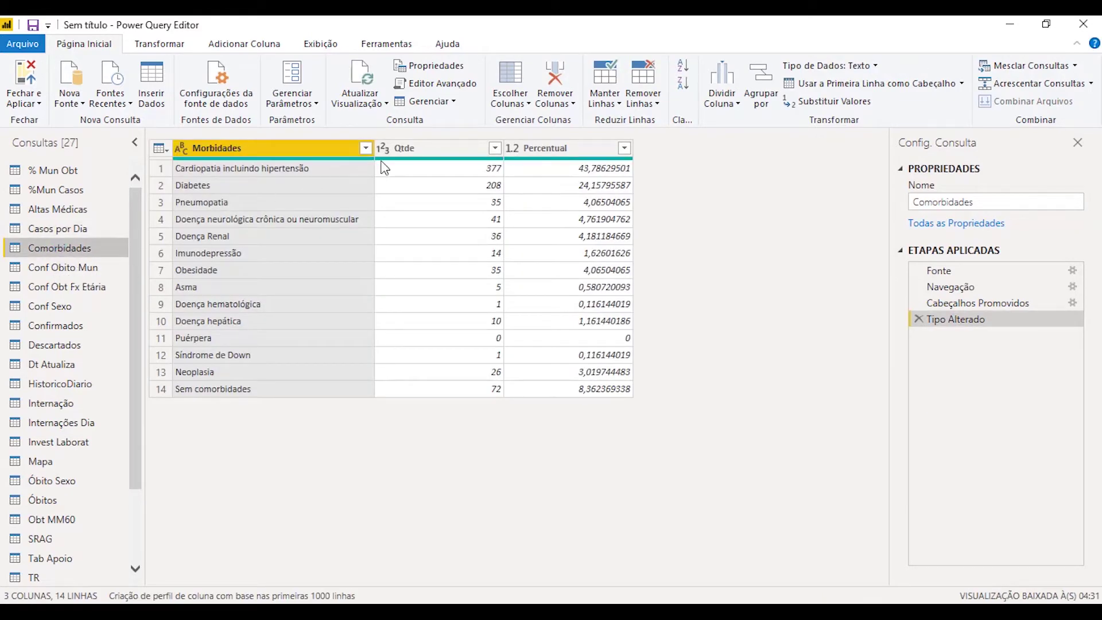
click(53, 270)
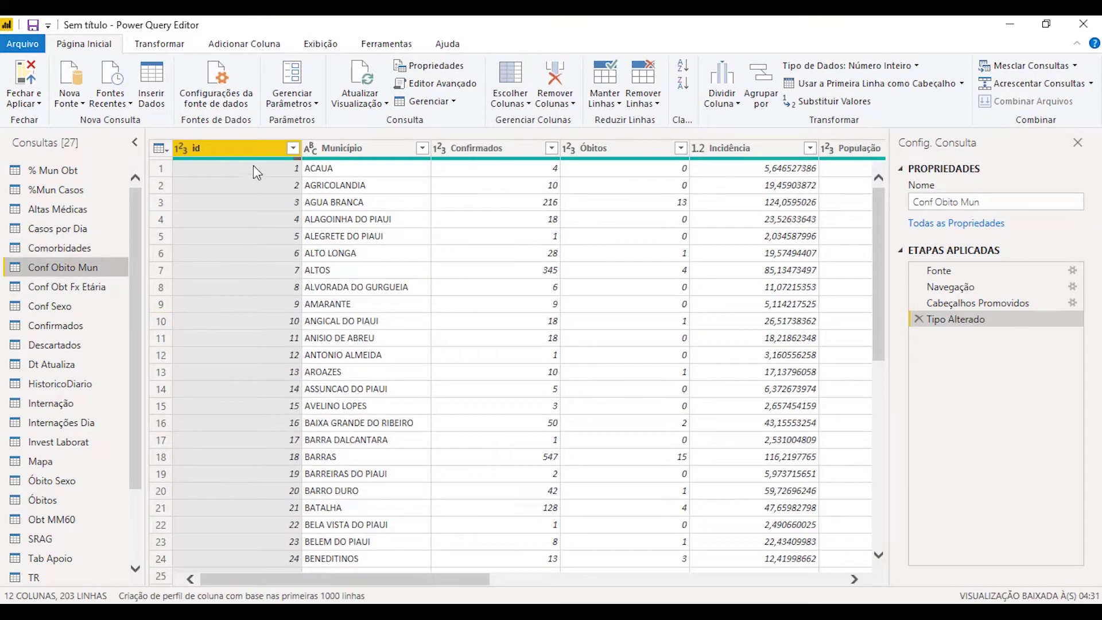
mouse_move(299, 165)
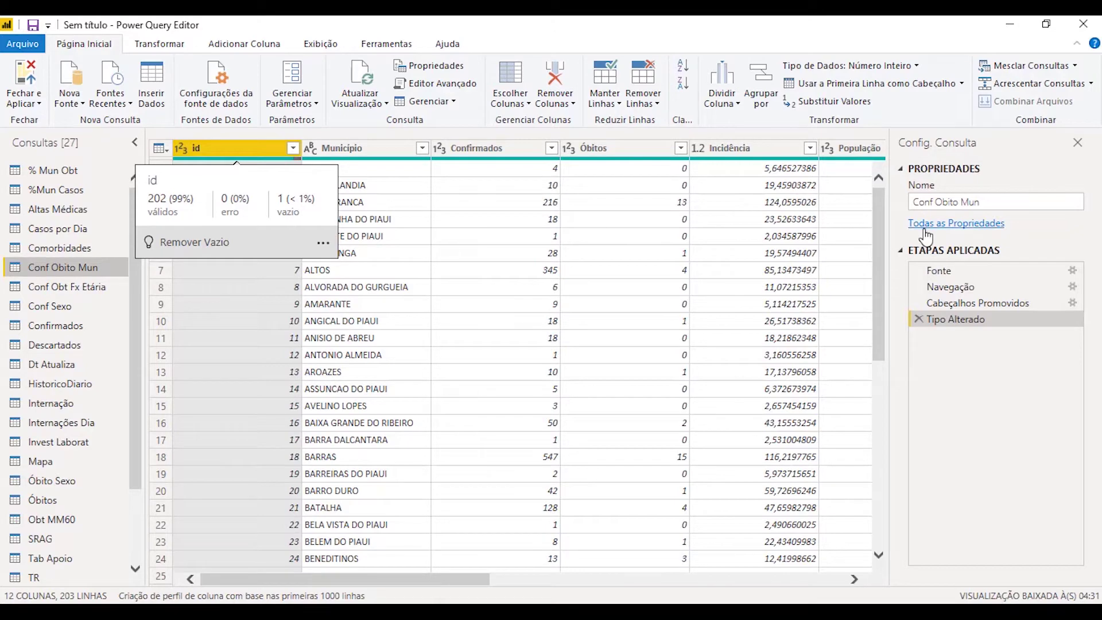
drag(878, 195, 878, 525)
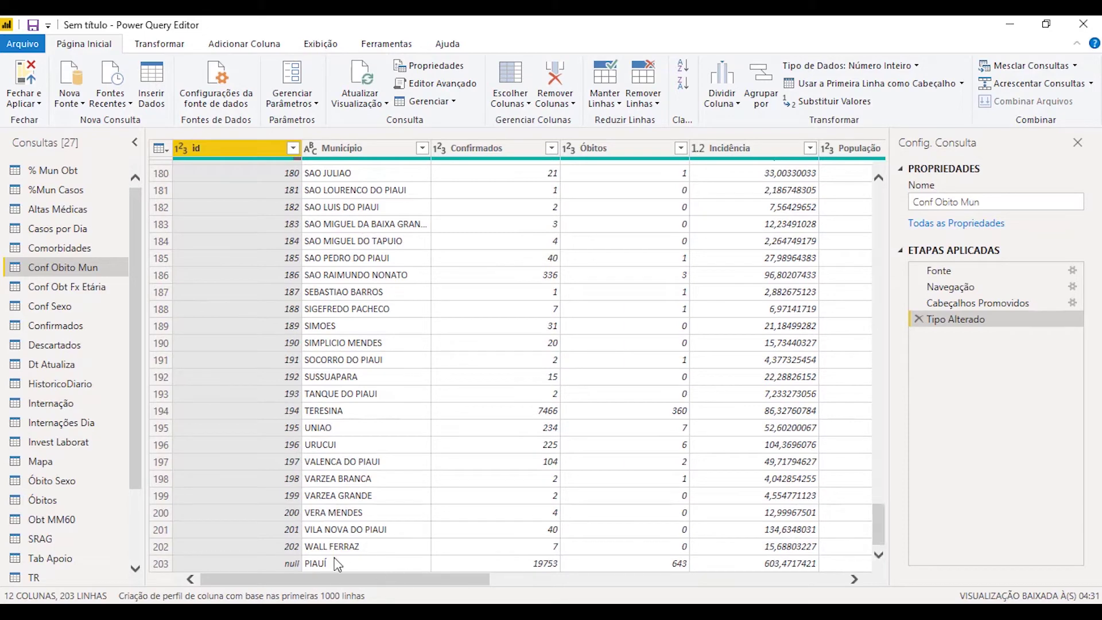
click(271, 566)
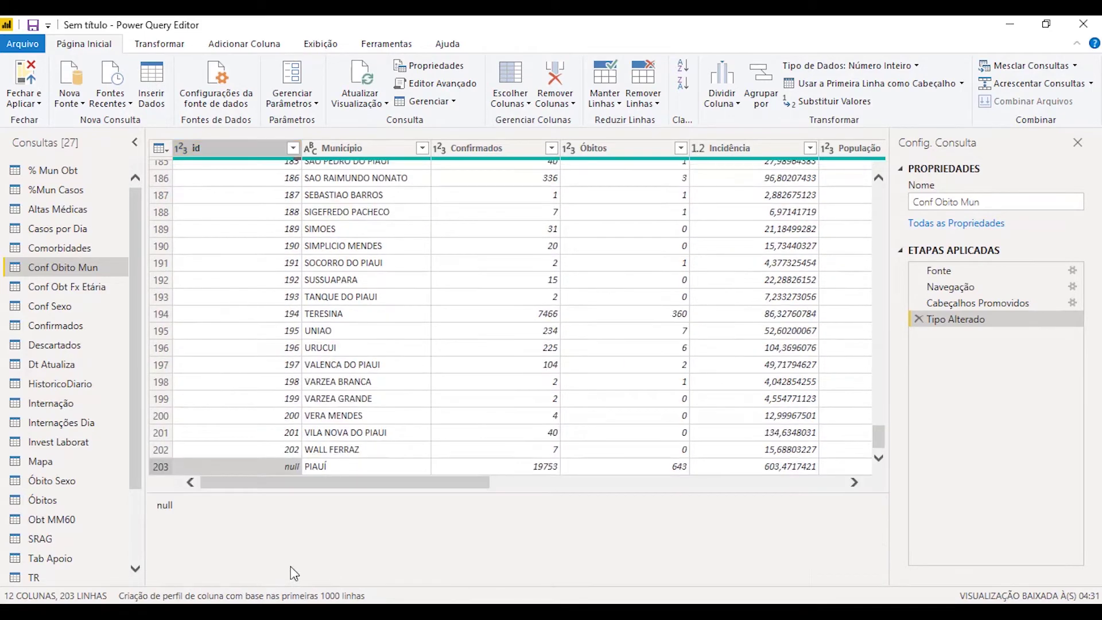
click(340, 464)
click(482, 464)
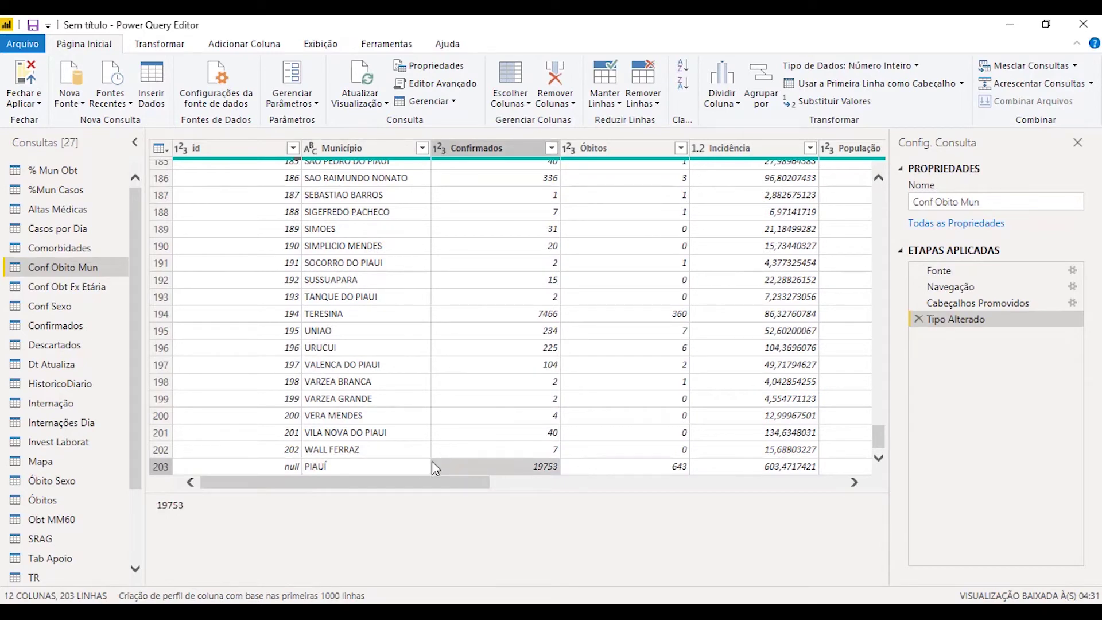
click(374, 464)
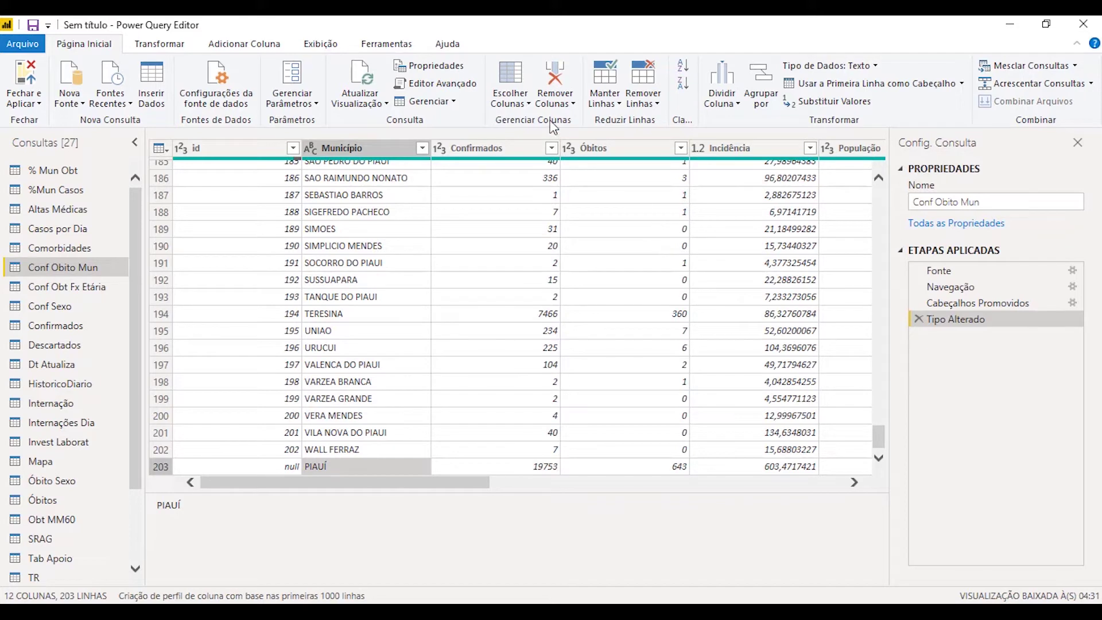
- Remove the bottom row, holding the PIAUÍ totals, from the Conf Obito Mun query
click(650, 105)
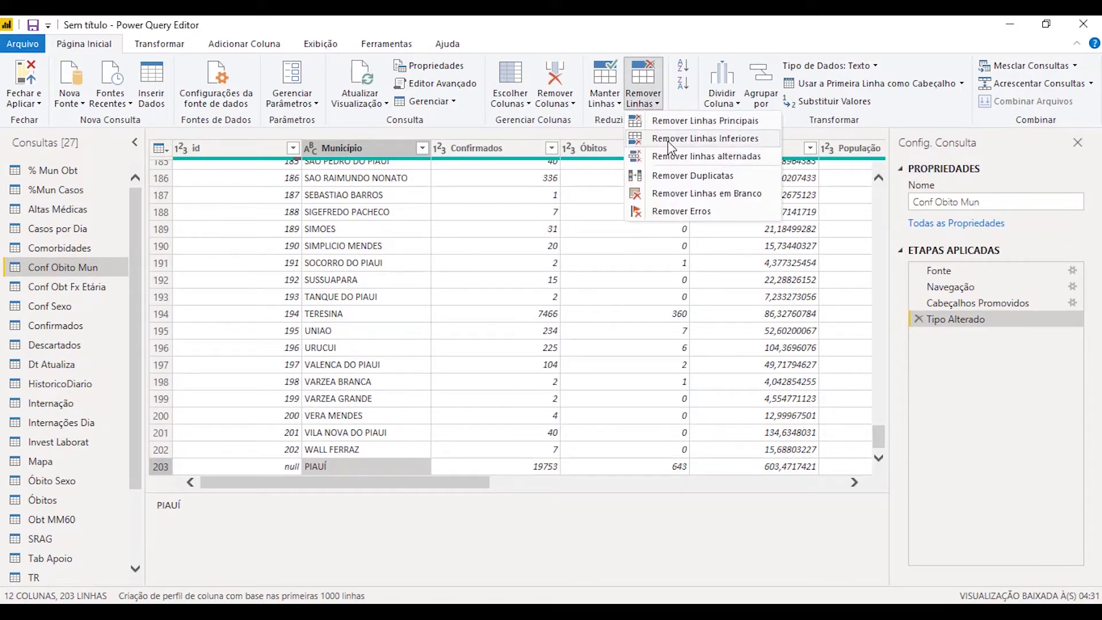
click(705, 140)
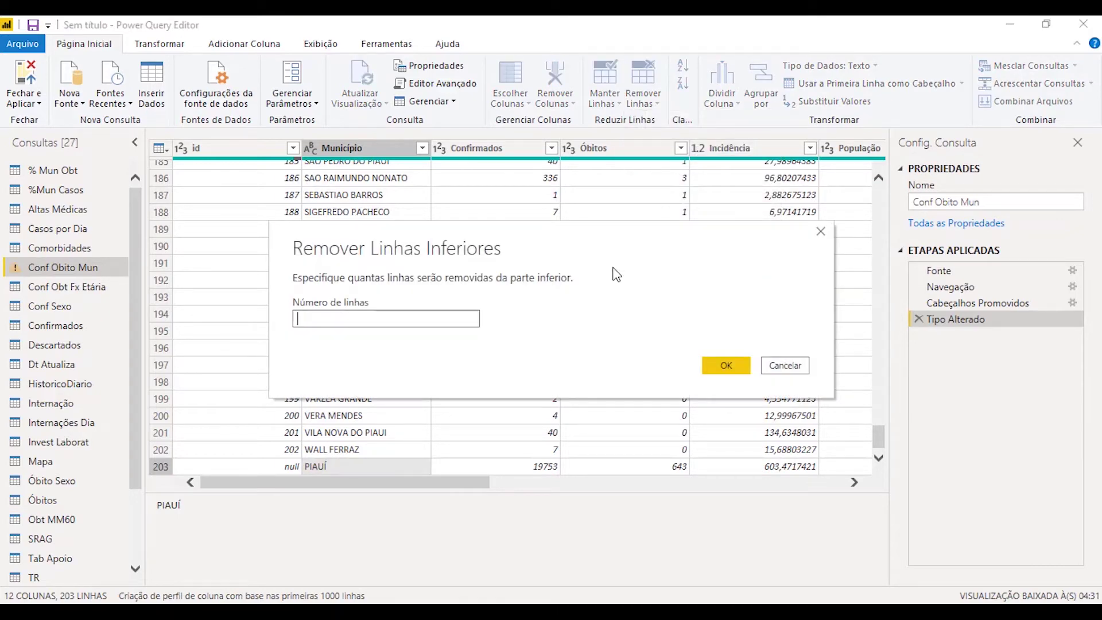
click(724, 365)
scroll(383, 425, down, 20)
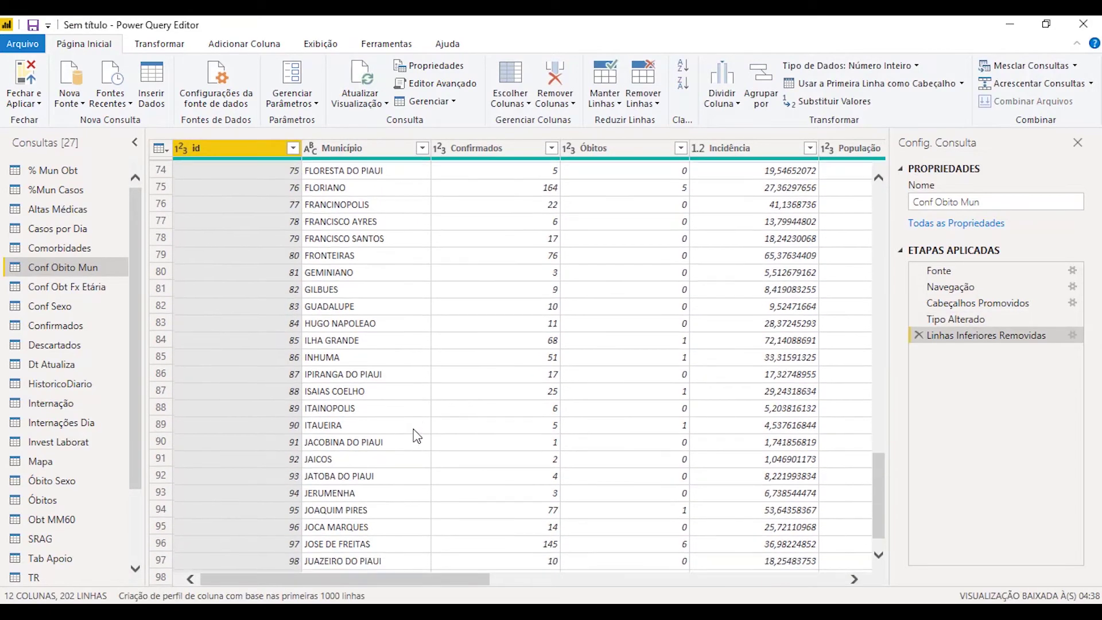
scroll(414, 442, down, 17)
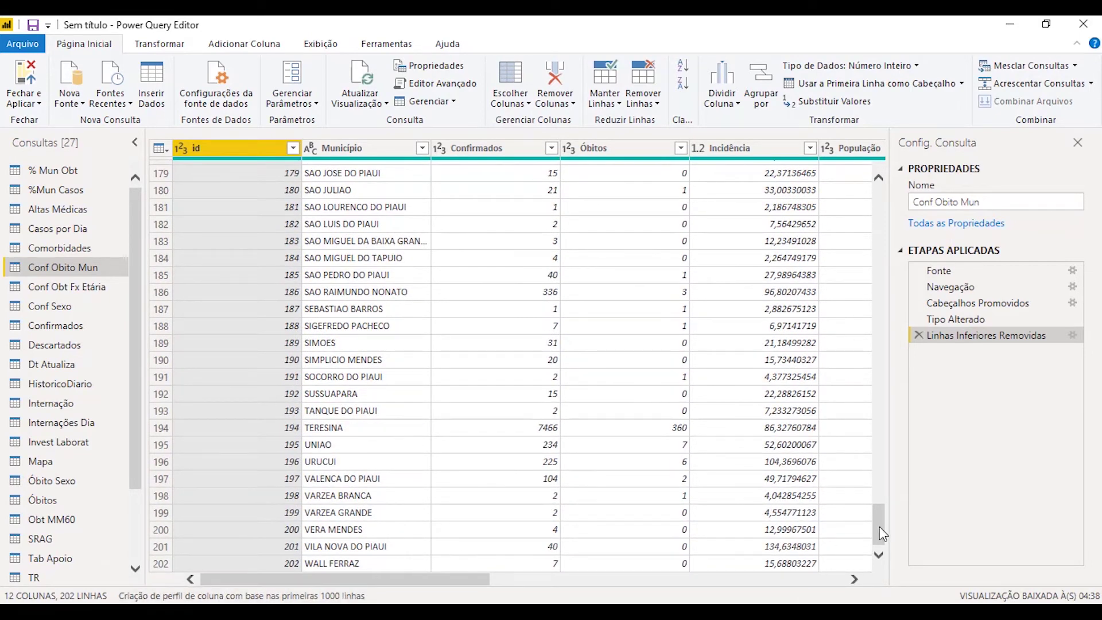
- Set the data type of the id column in Conf Obito Mun to Texto
drag(879, 526, 853, 192)
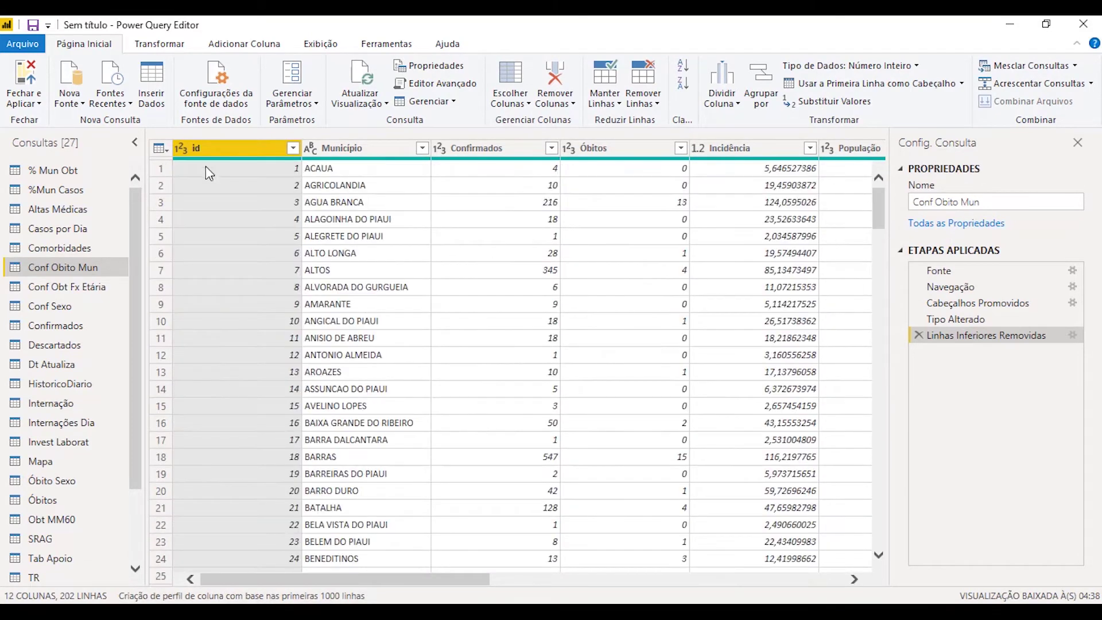
click(181, 148)
click(248, 336)
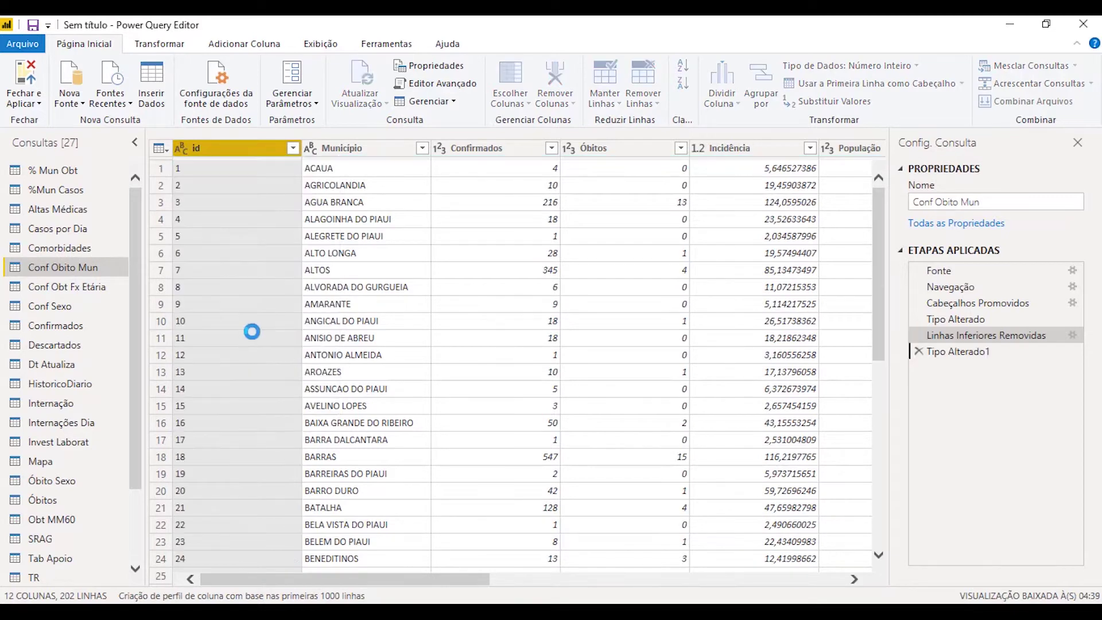
- Remove the columns from Column8 through OBT in the Conf Obito Mun query
drag(363, 577, 788, 579)
click(591, 150)
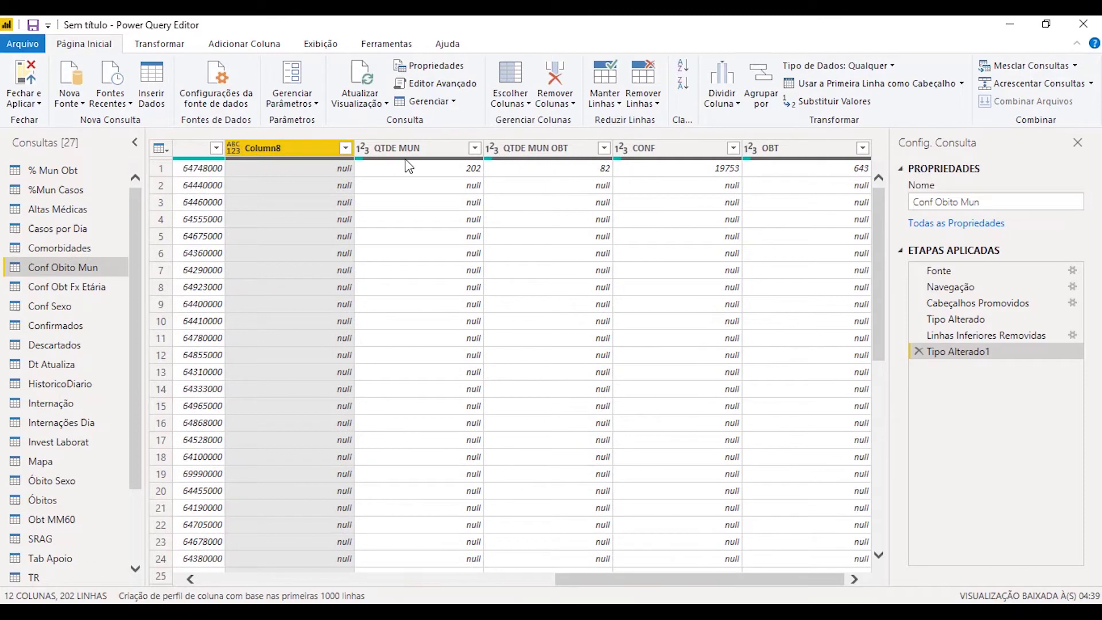
shift+click(786, 151)
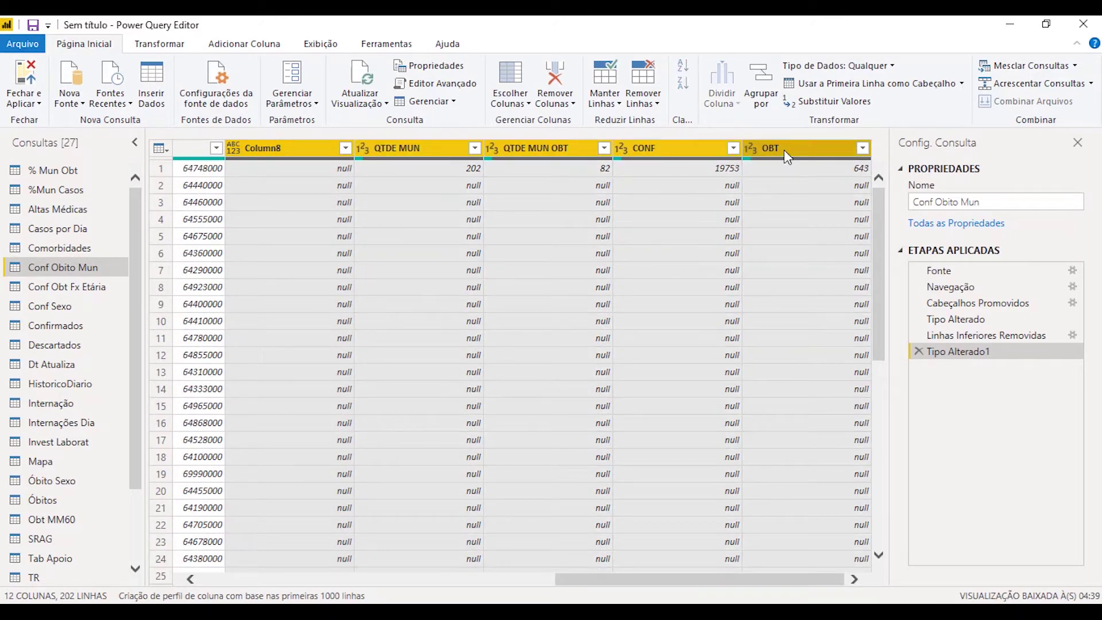
right_click(784, 150)
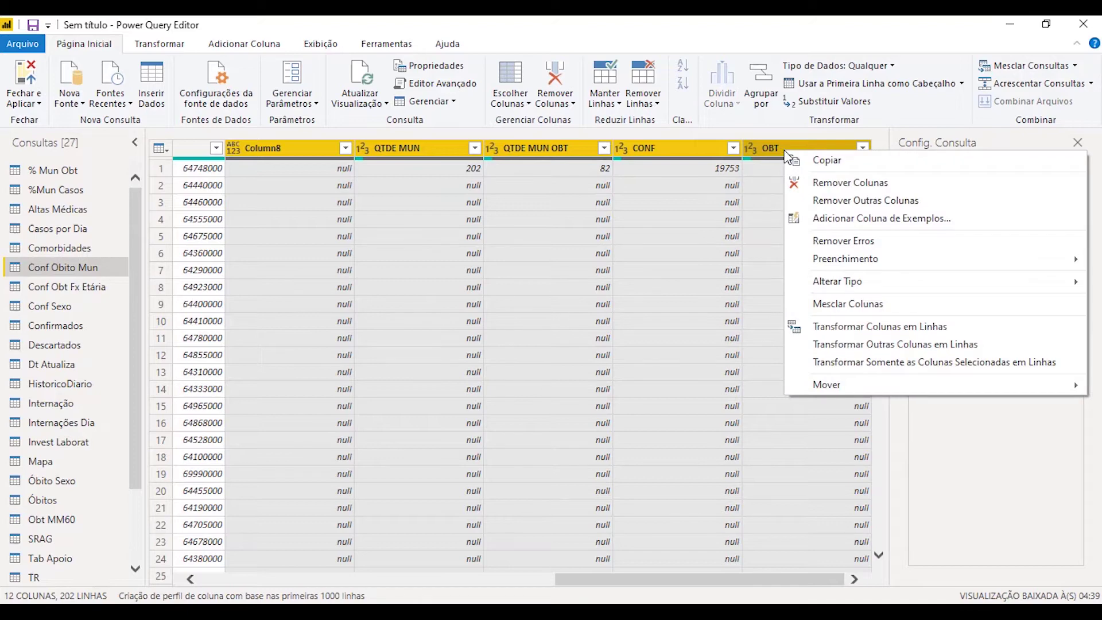
click(887, 182)
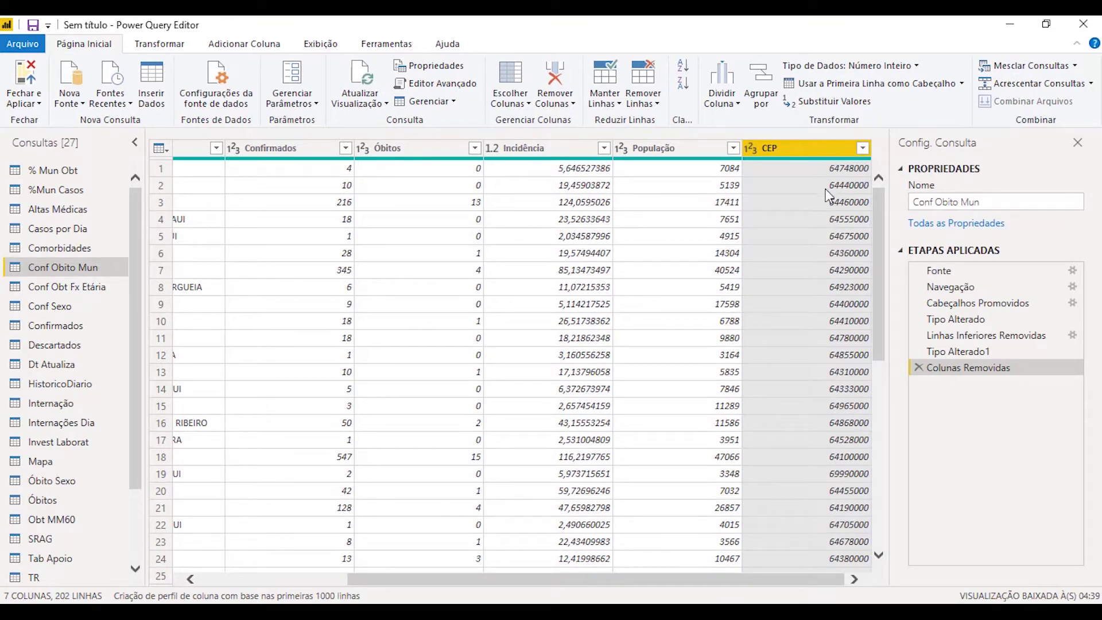
- Set the data type of the CEP column in Conf Obito Mun to Texto
click(749, 148)
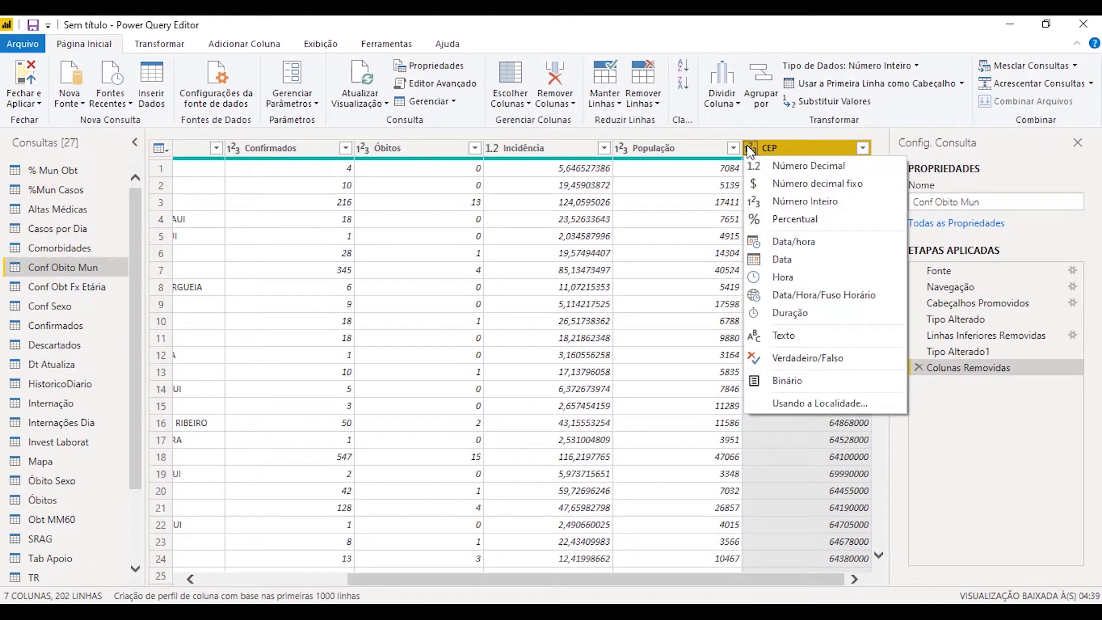
click(806, 339)
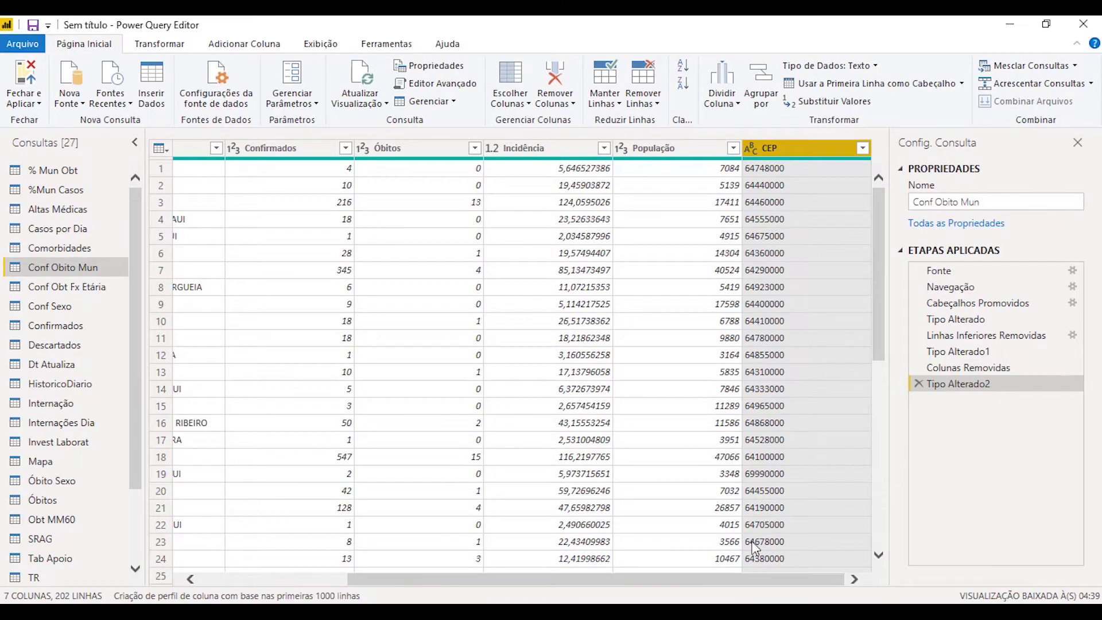
drag(782, 580, 436, 576)
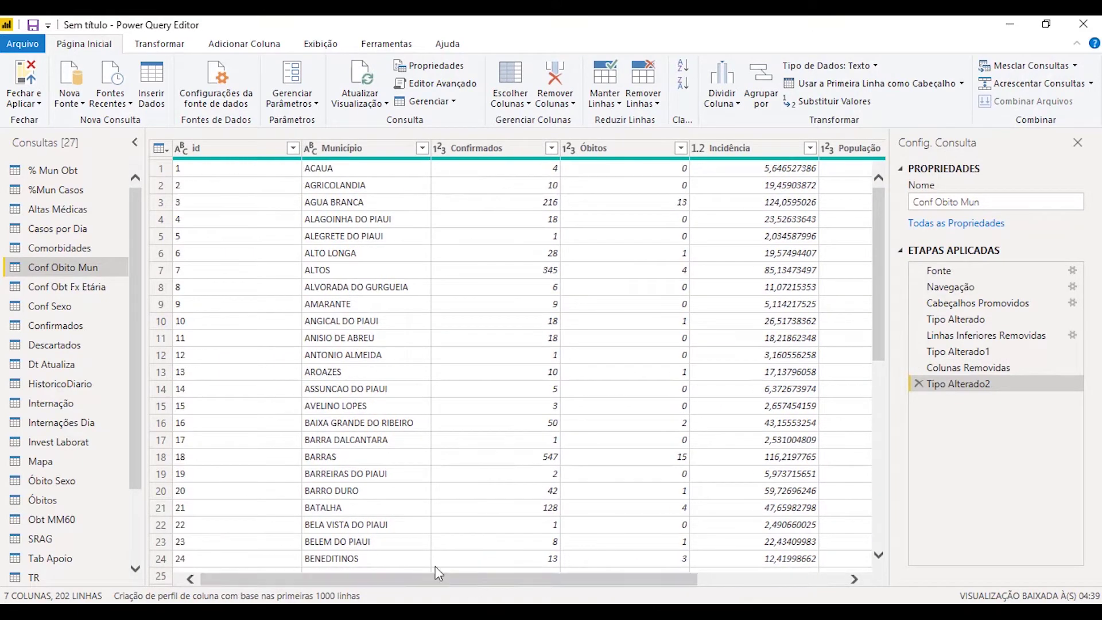
- Look over the Conf Obt Fx Etária query and open the Conf Sexo query
click(63, 285)
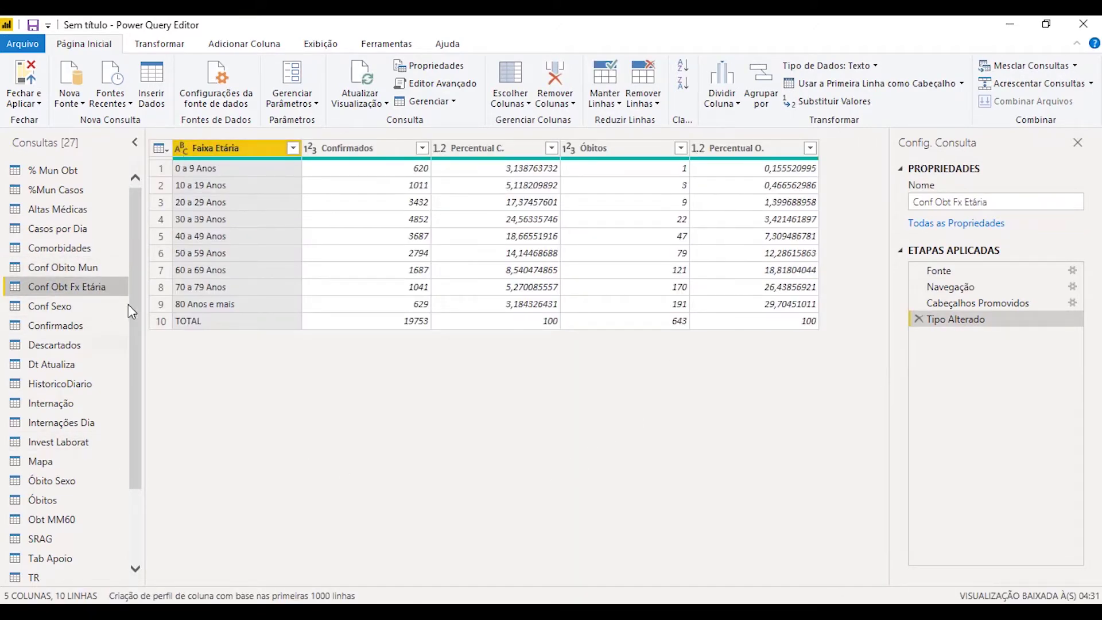
click(61, 307)
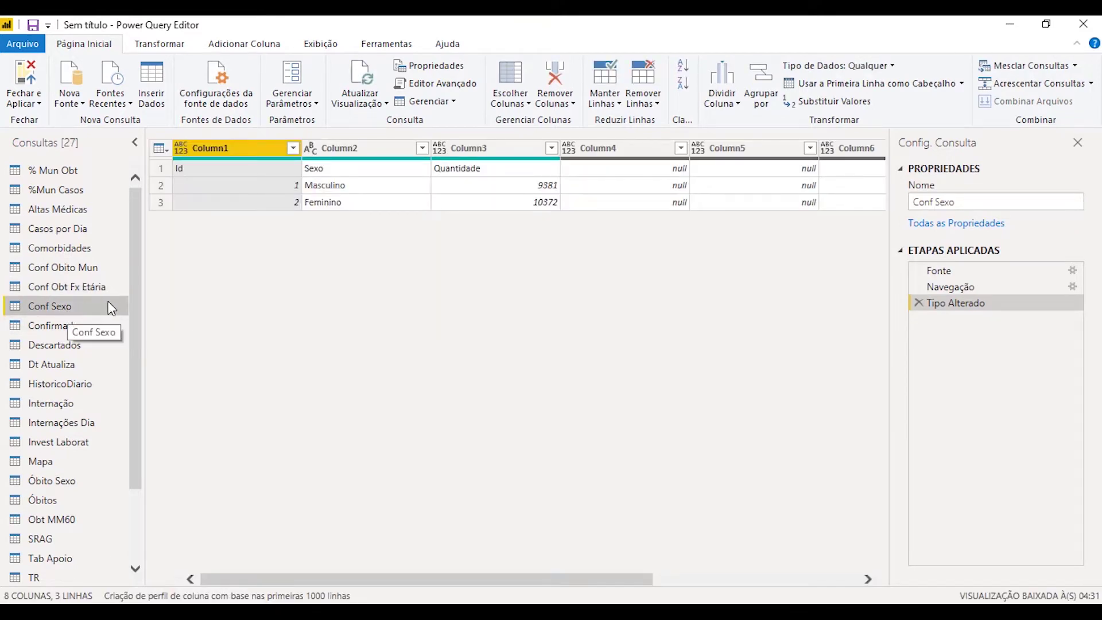
shift+click(494, 148)
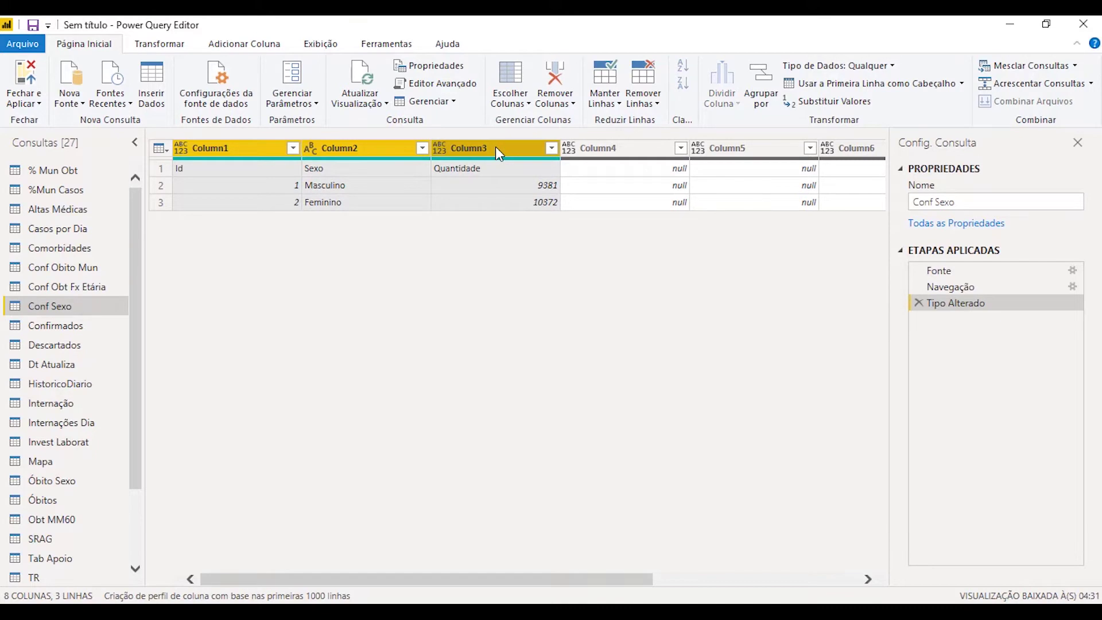
right_click(496, 152)
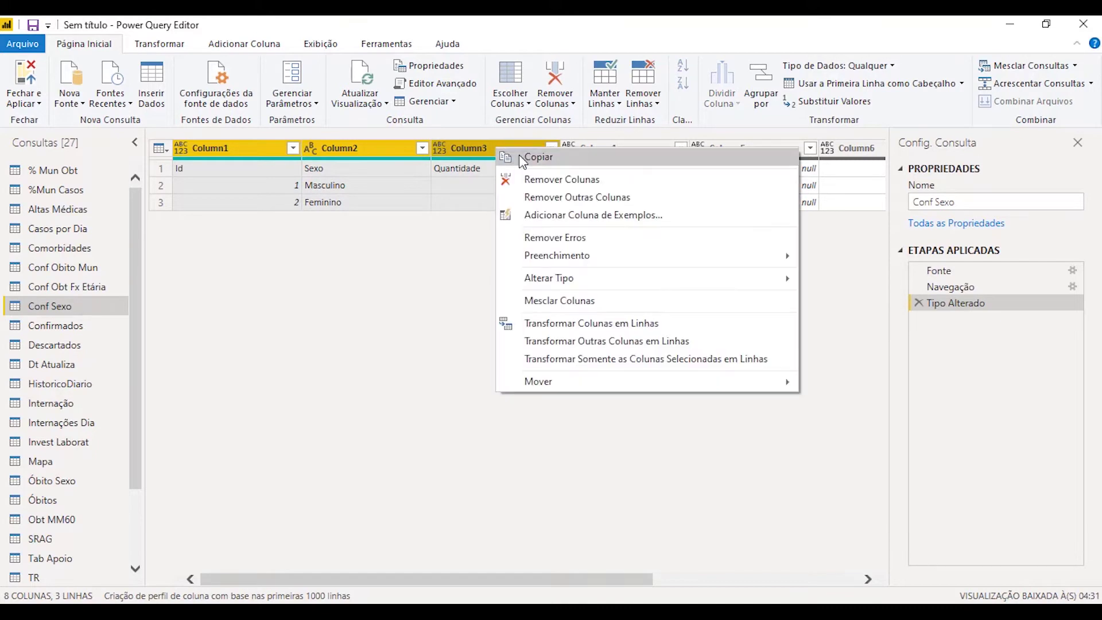
click(624, 185)
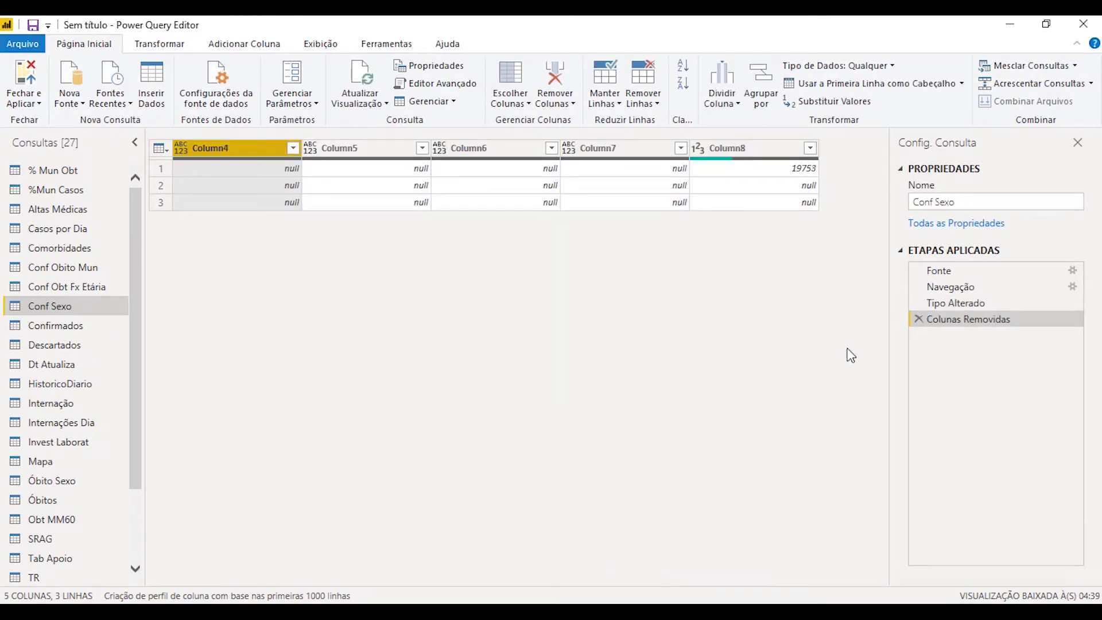
click(918, 319)
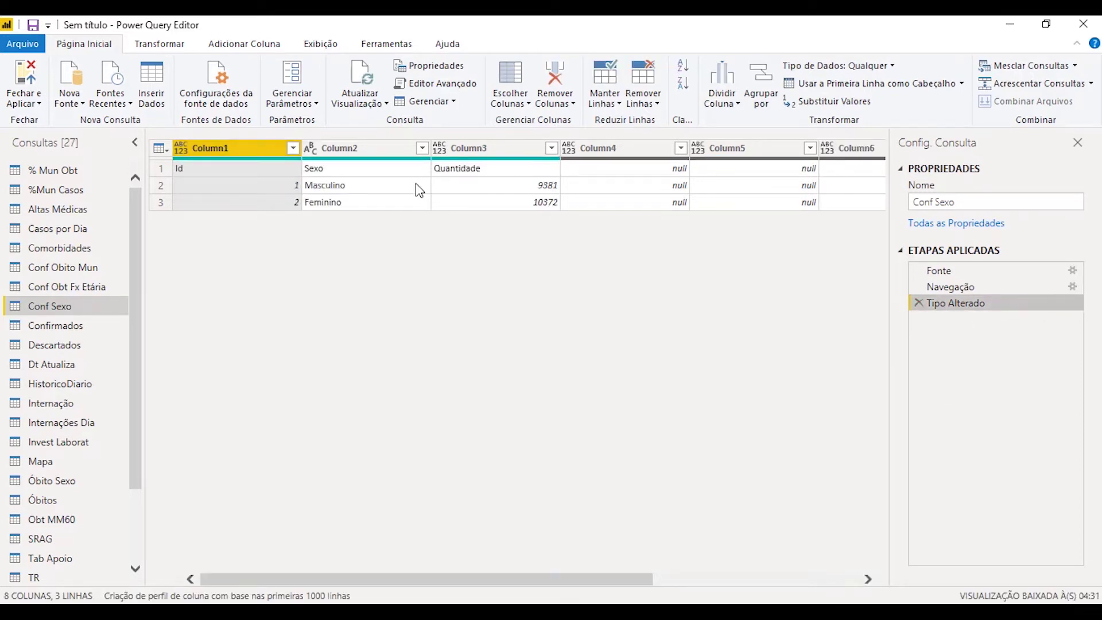
- Keep only Column1 through Column3 in the Conf Sexo query by removing the other columns
shift+click(521, 148)
right_click(513, 151)
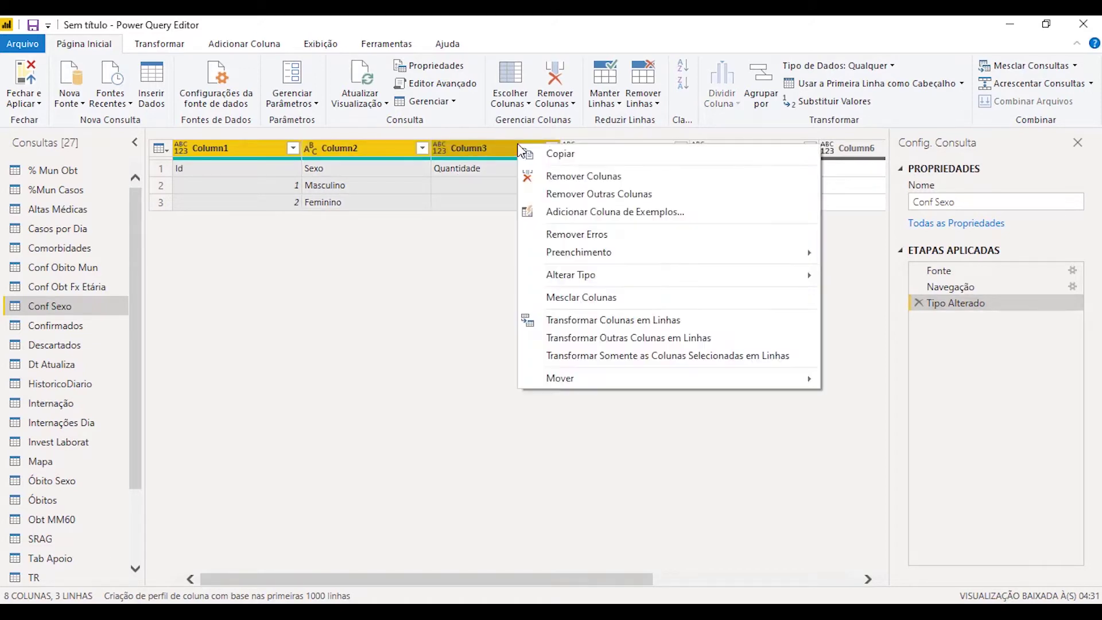
click(603, 194)
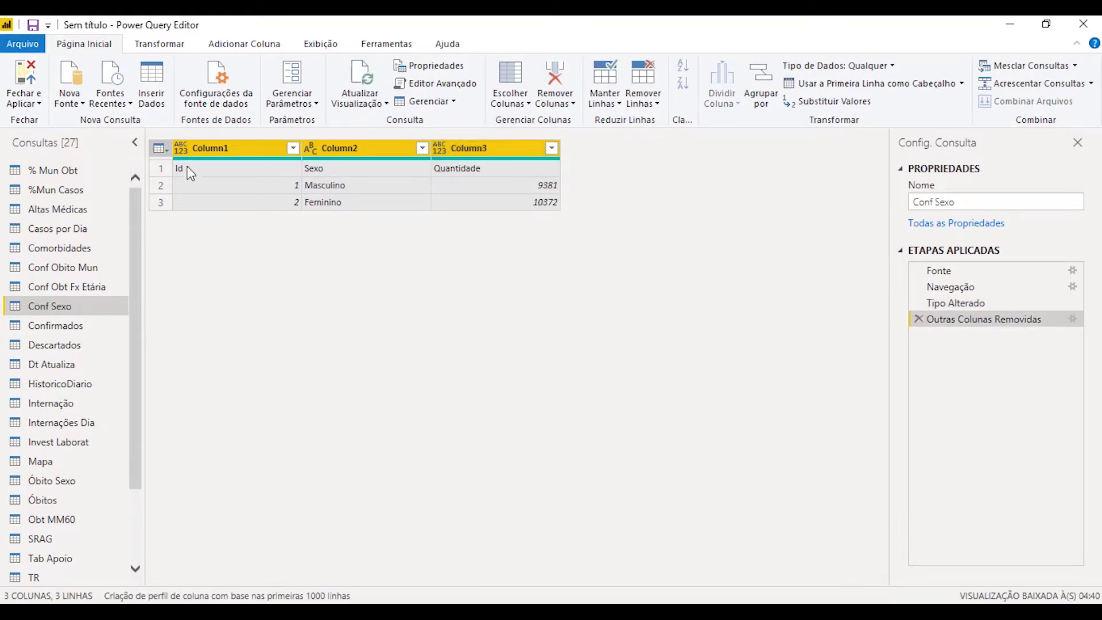
- Promote the first row of the Conf Sexo query to column headers
click(161, 149)
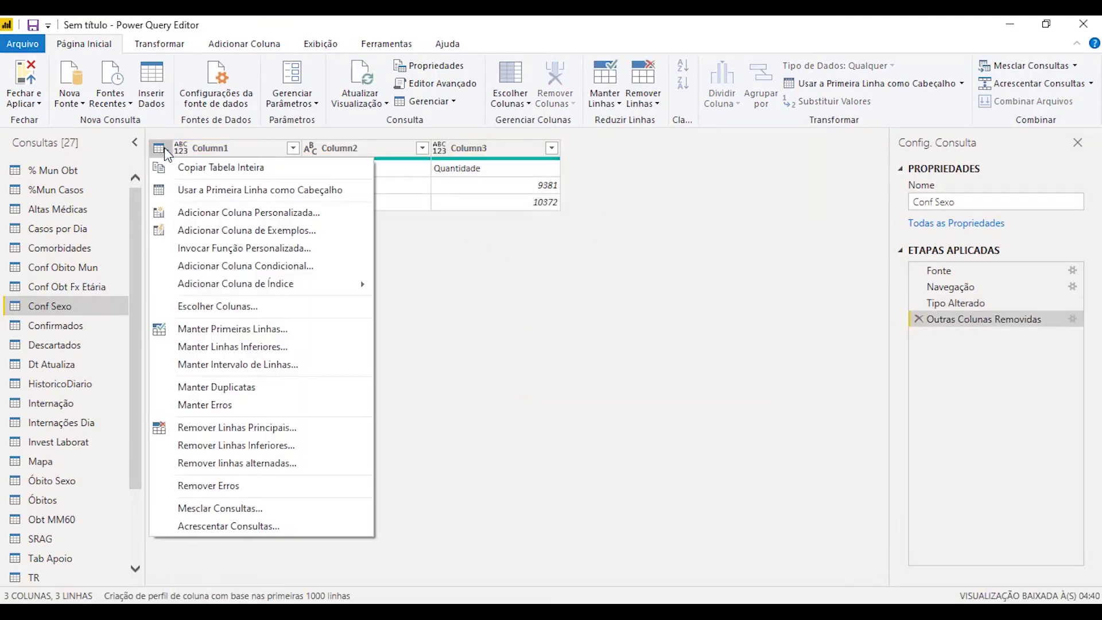
click(528, 183)
click(259, 170)
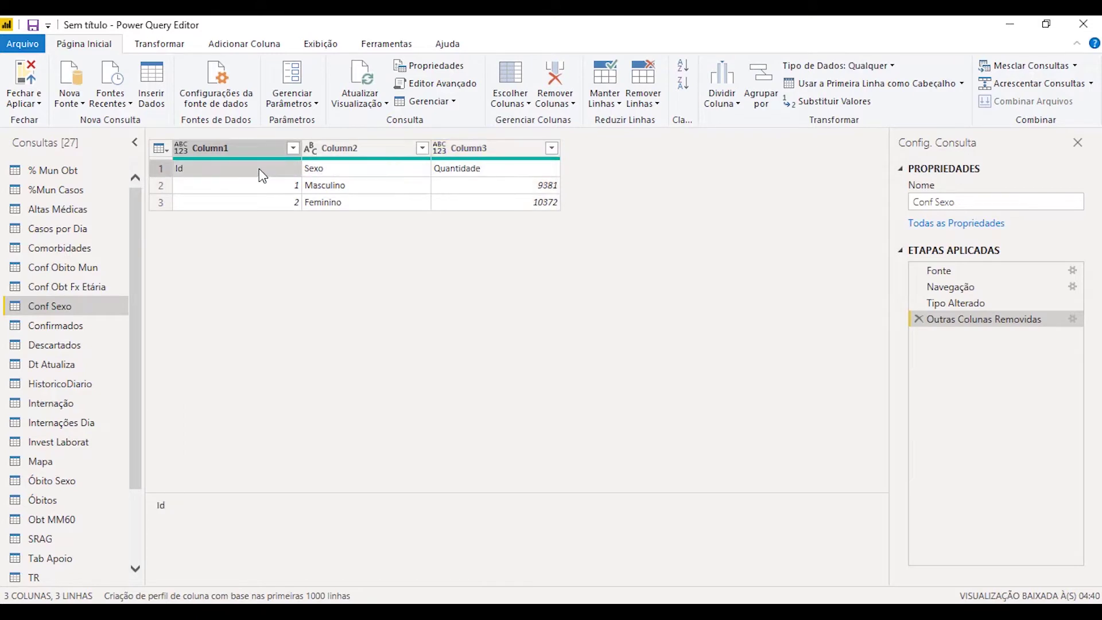
click(160, 149)
click(249, 184)
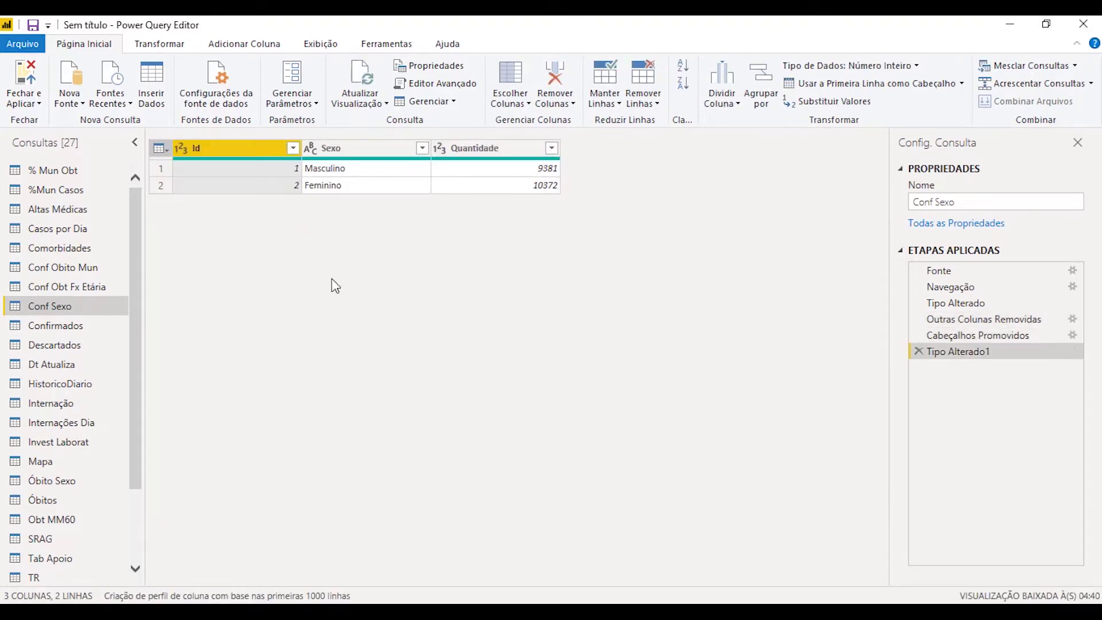
- Set the data type of the Id column in Conf Sexo to Texto, adding the conversion as a new step
click(181, 148)
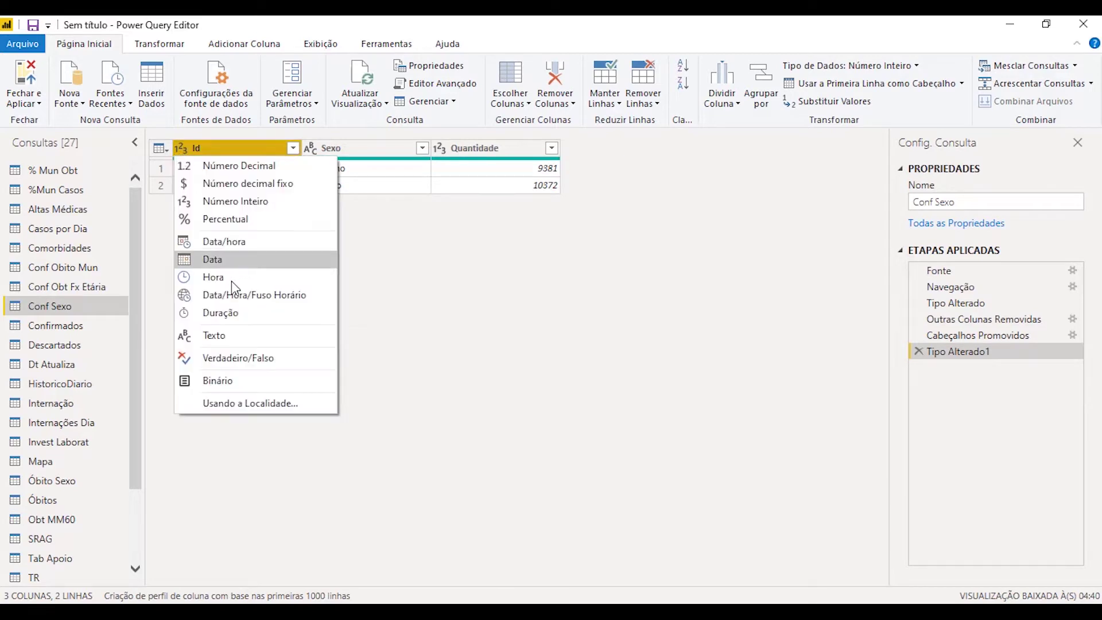
click(264, 336)
click(607, 359)
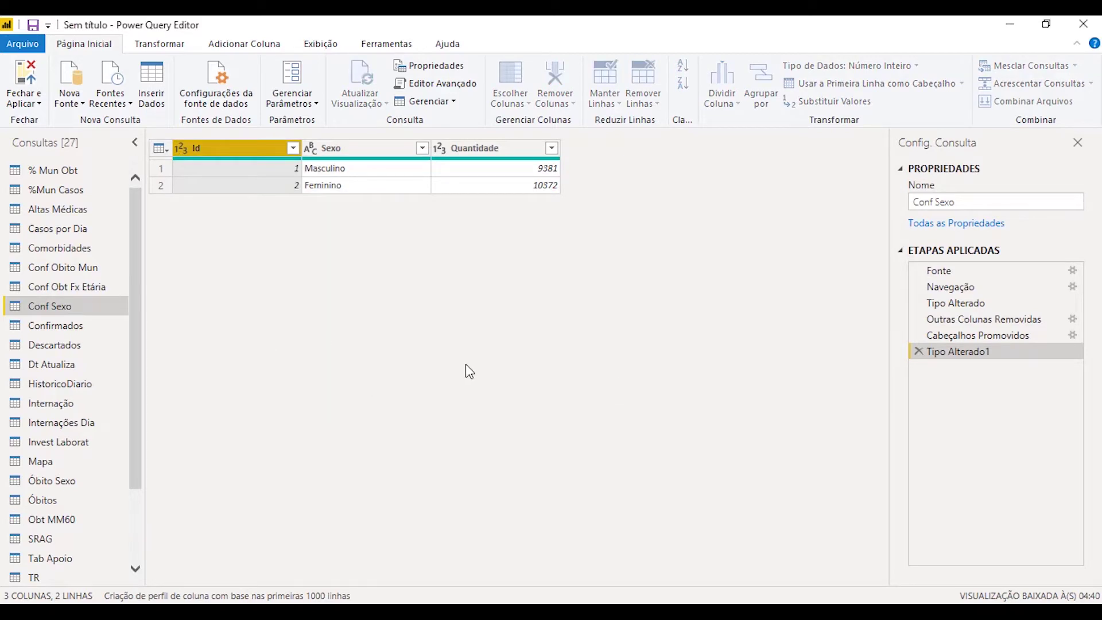
- Set the data type of the ID column in the Confirmados query to Texto, adding the conversion as a new step
click(77, 326)
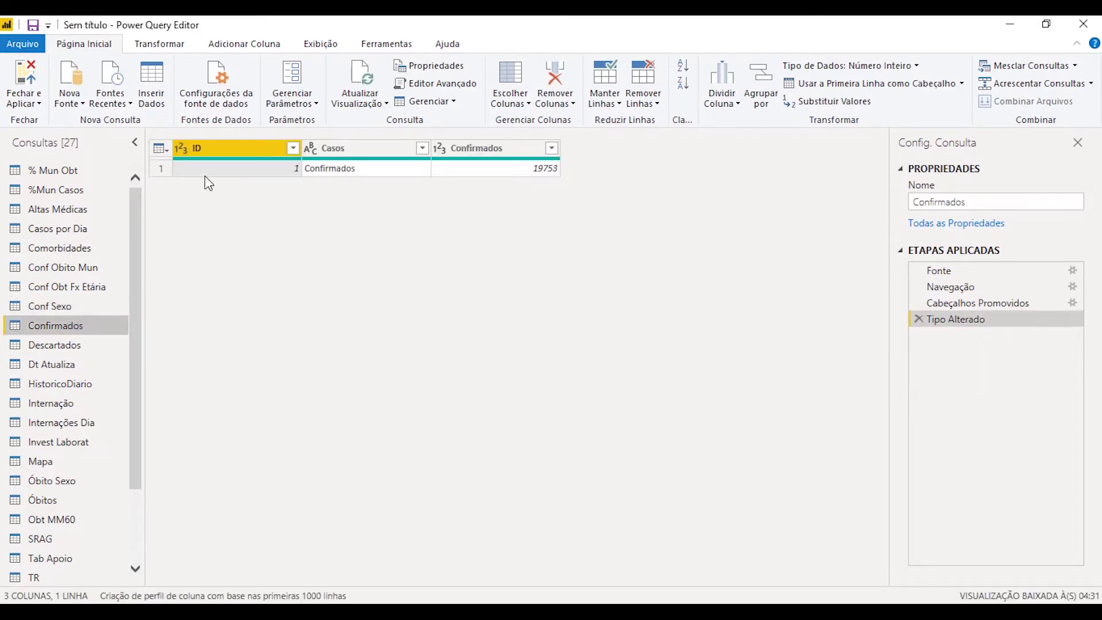
click(181, 148)
click(247, 342)
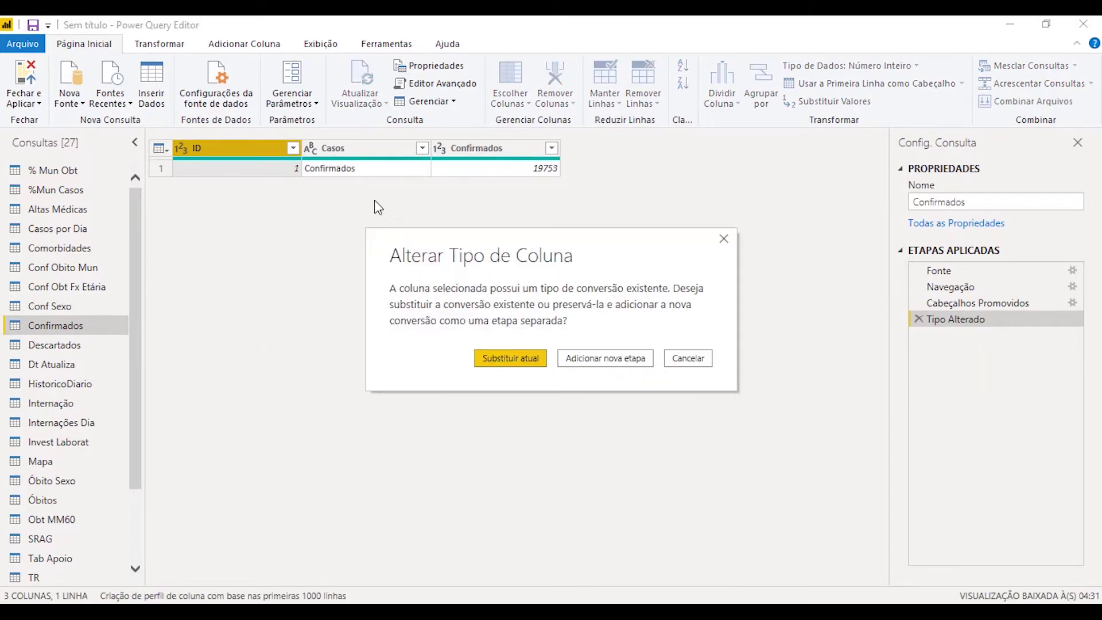
click(591, 359)
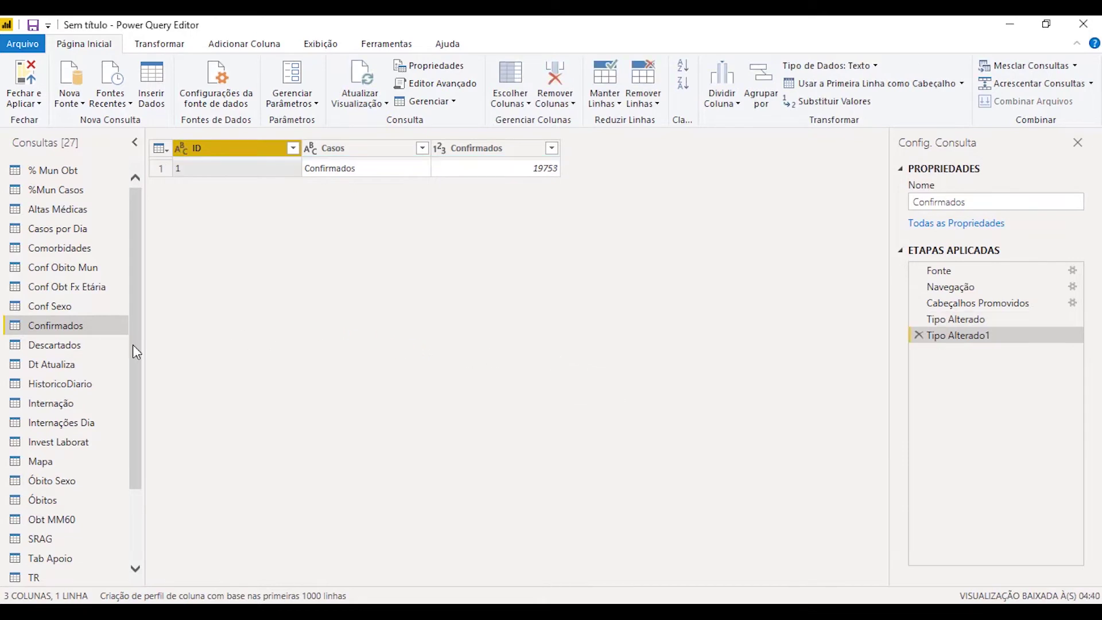
- Set the data type of the ID column in the Descartados query to Texto as a new step and check its remaining columns
click(63, 345)
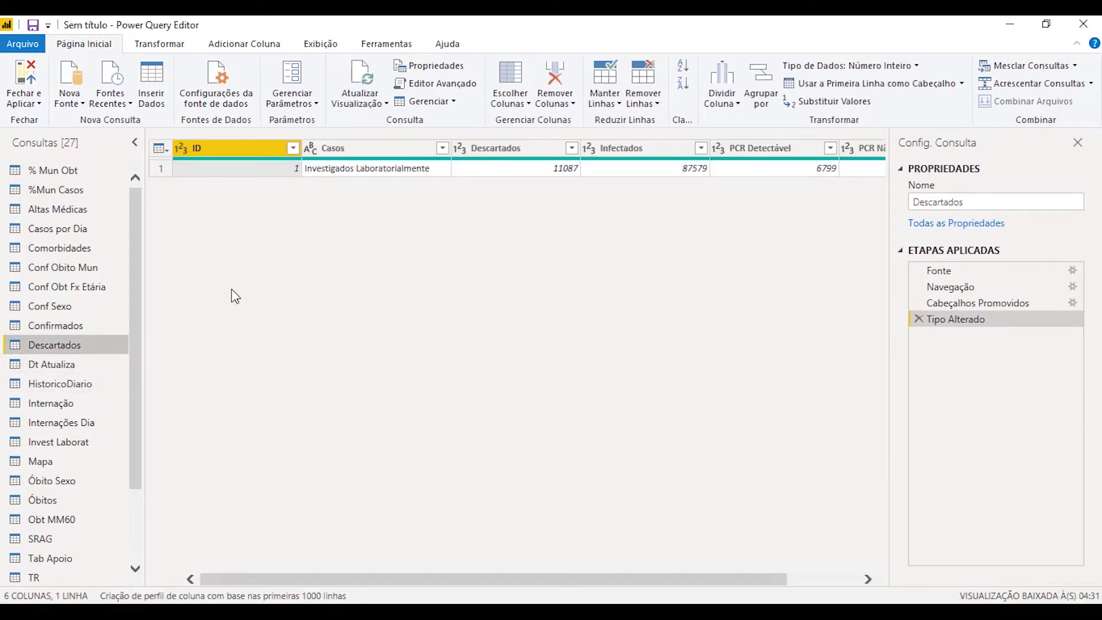
click(177, 149)
click(247, 335)
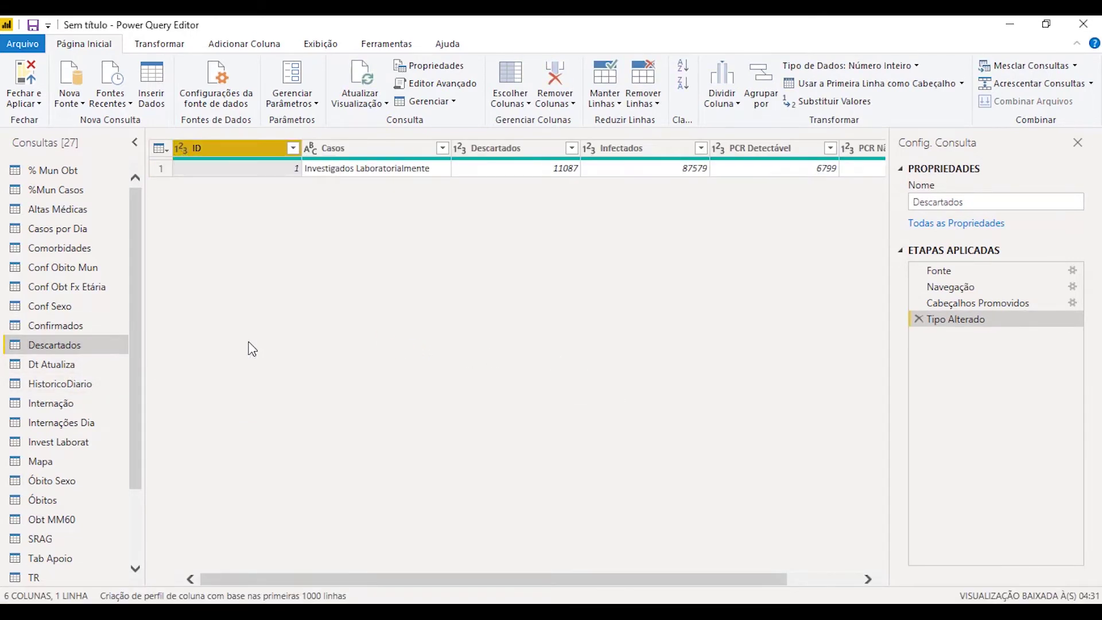
click(576, 358)
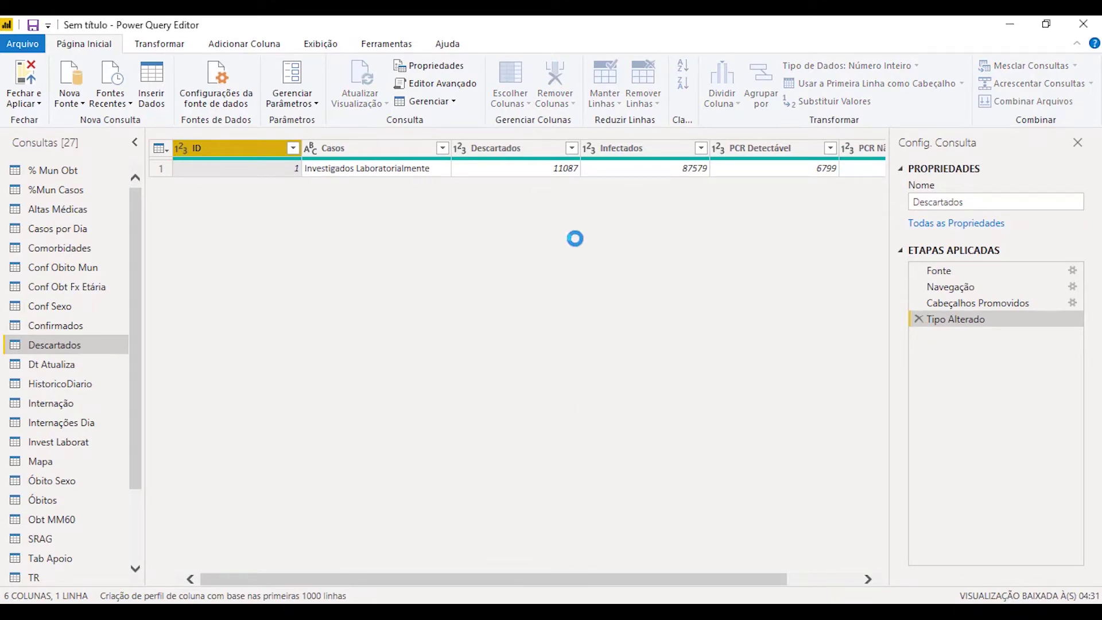
drag(648, 585, 118, 482)
- Split Column1 of the Dt Atualiza query by the Espaço delimiter at each occurrence
click(67, 364)
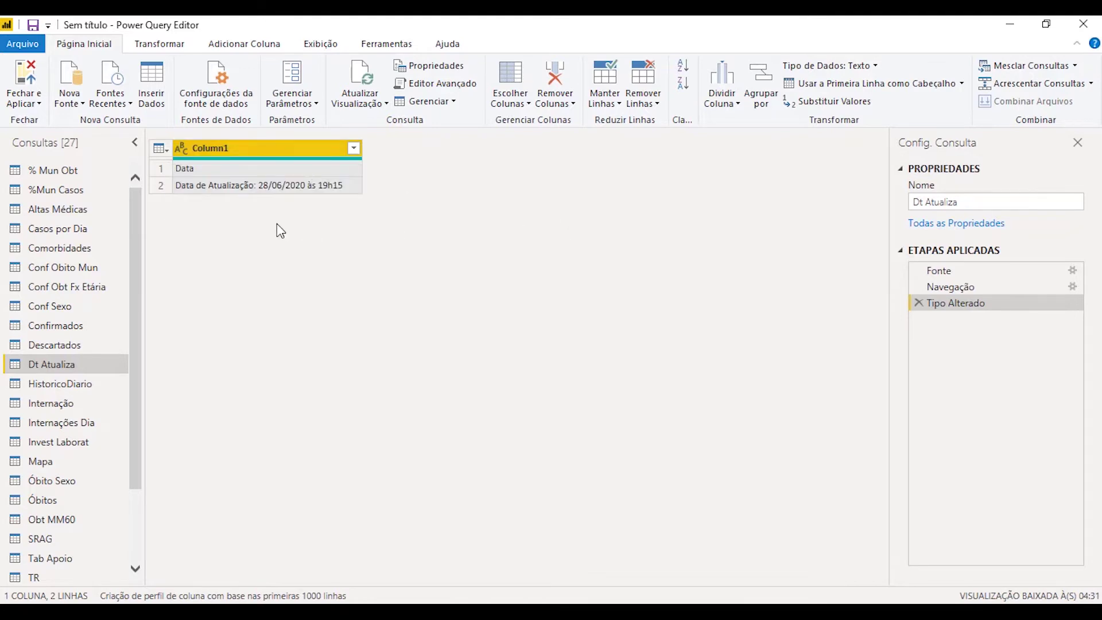
click(281, 185)
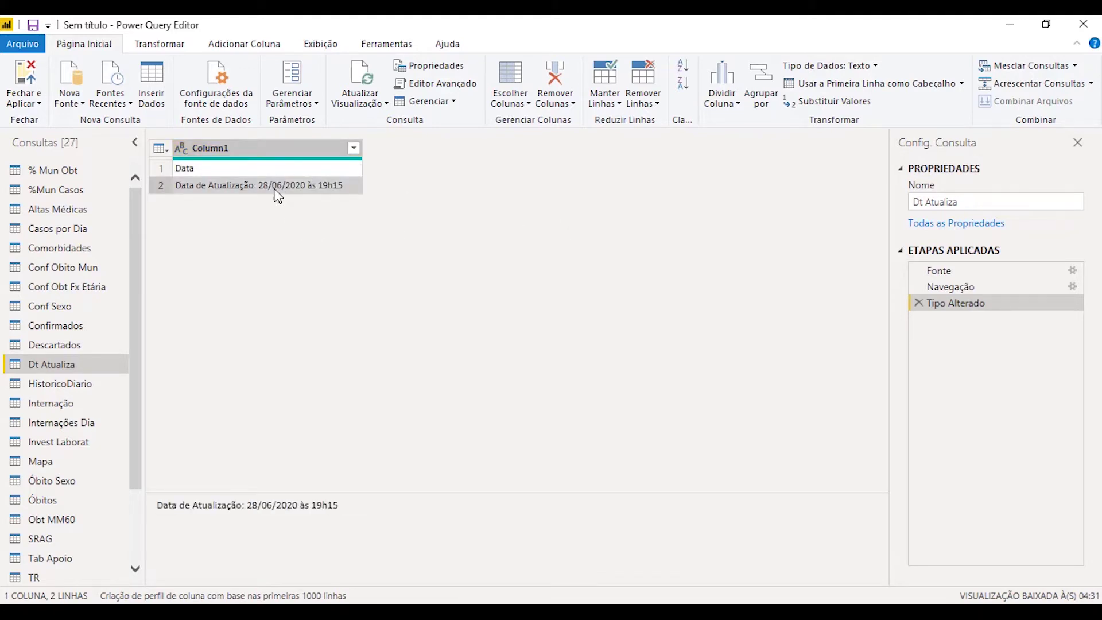
click(164, 45)
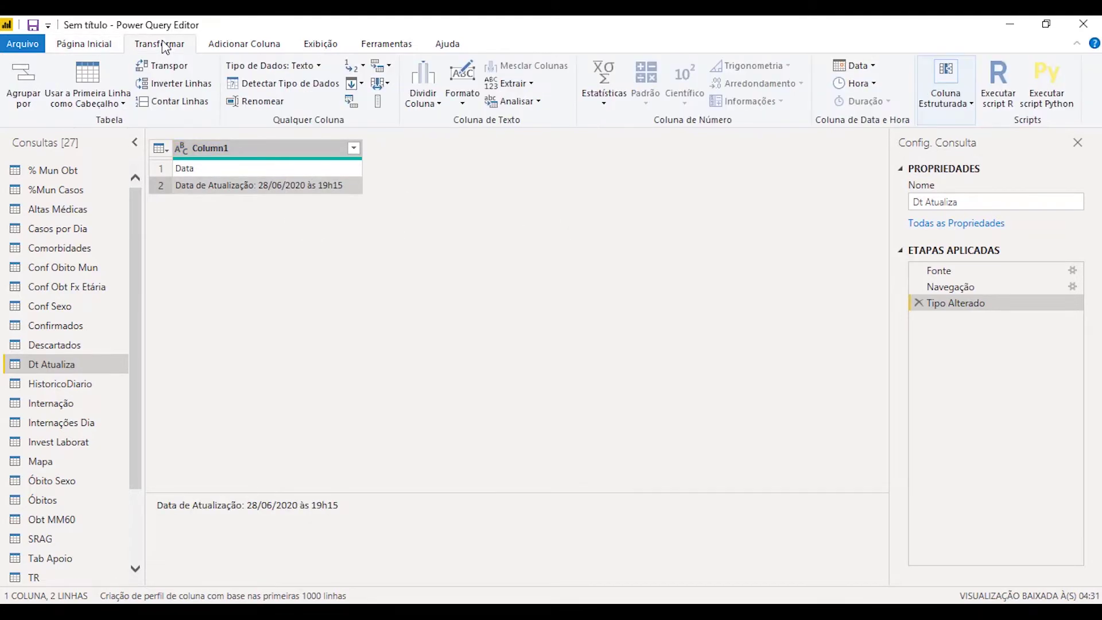
click(436, 104)
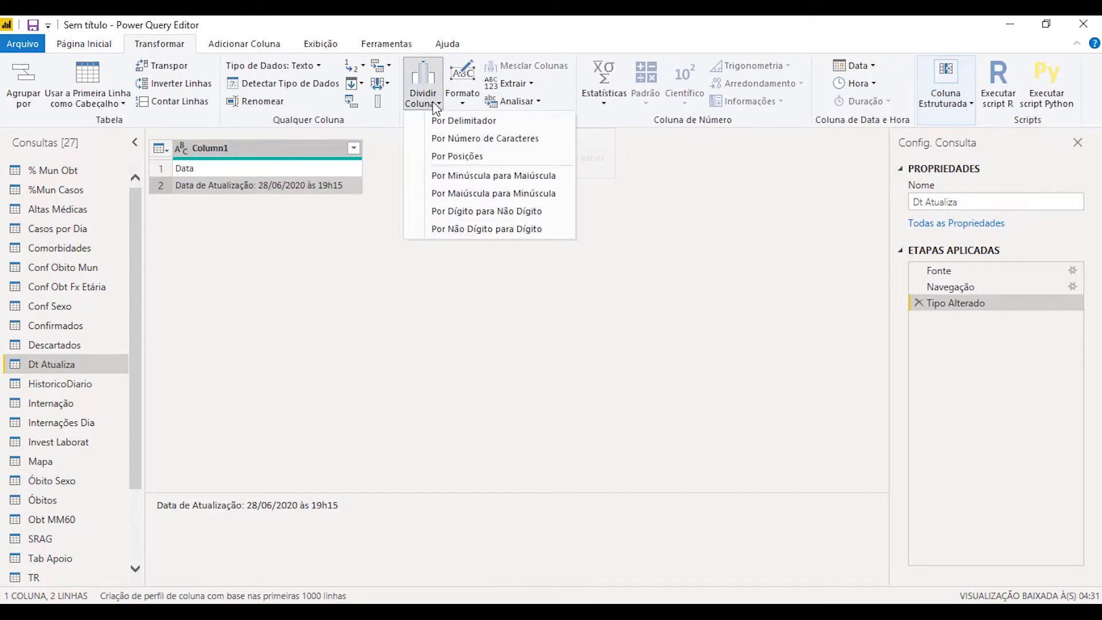
click(475, 121)
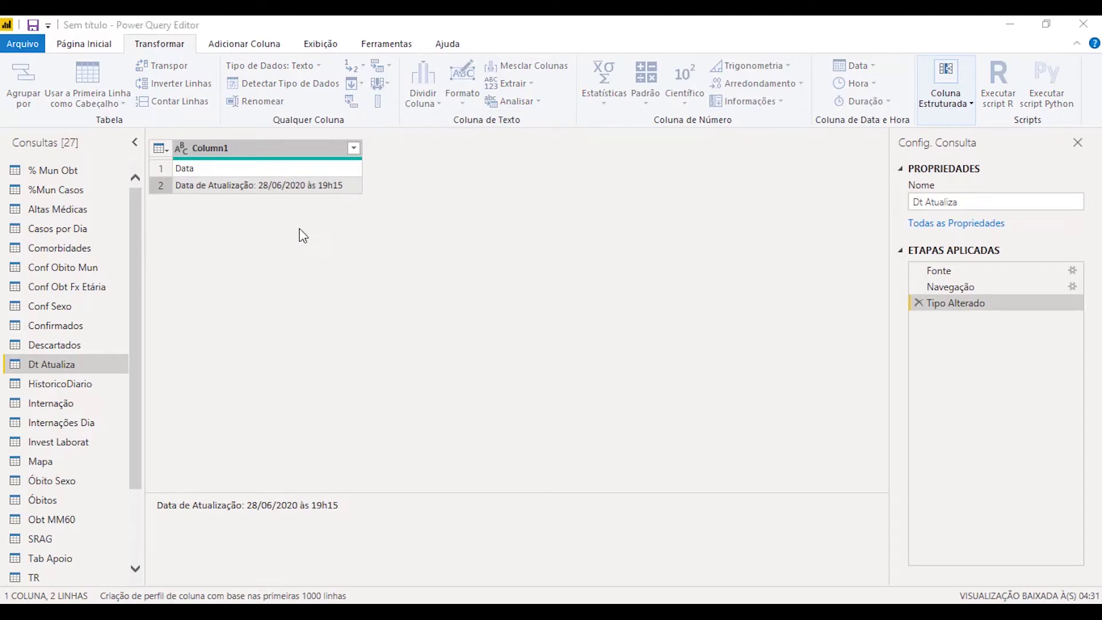
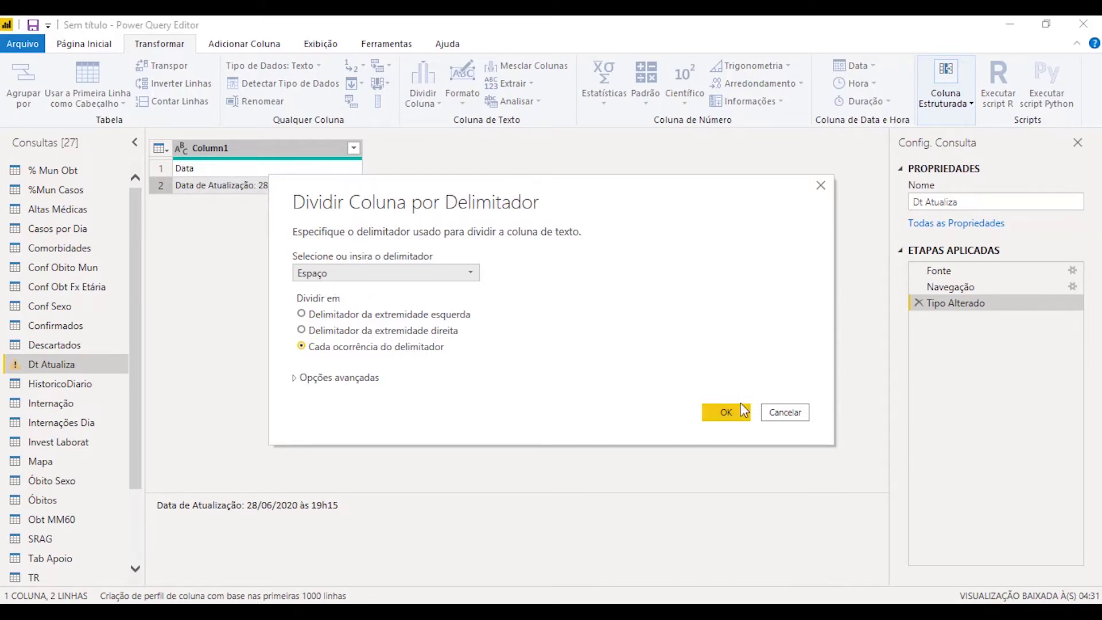
click(726, 413)
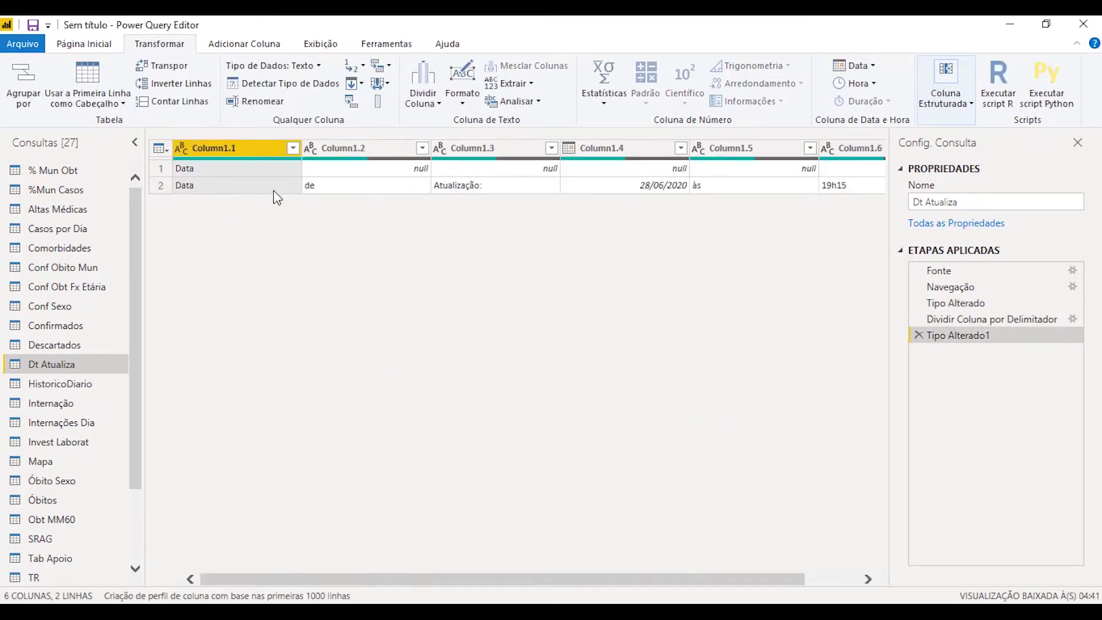
- Check the split values in Dt Atualiza and remove Column1.1, Column1.2 and Column1.3
click(403, 190)
click(502, 189)
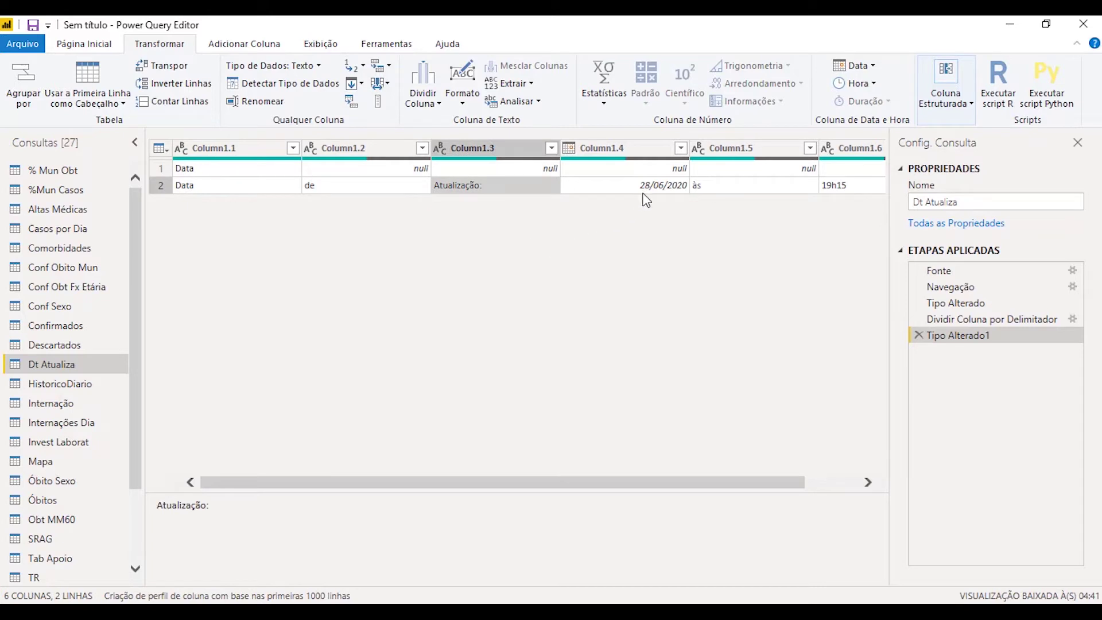
click(669, 189)
click(750, 185)
click(843, 184)
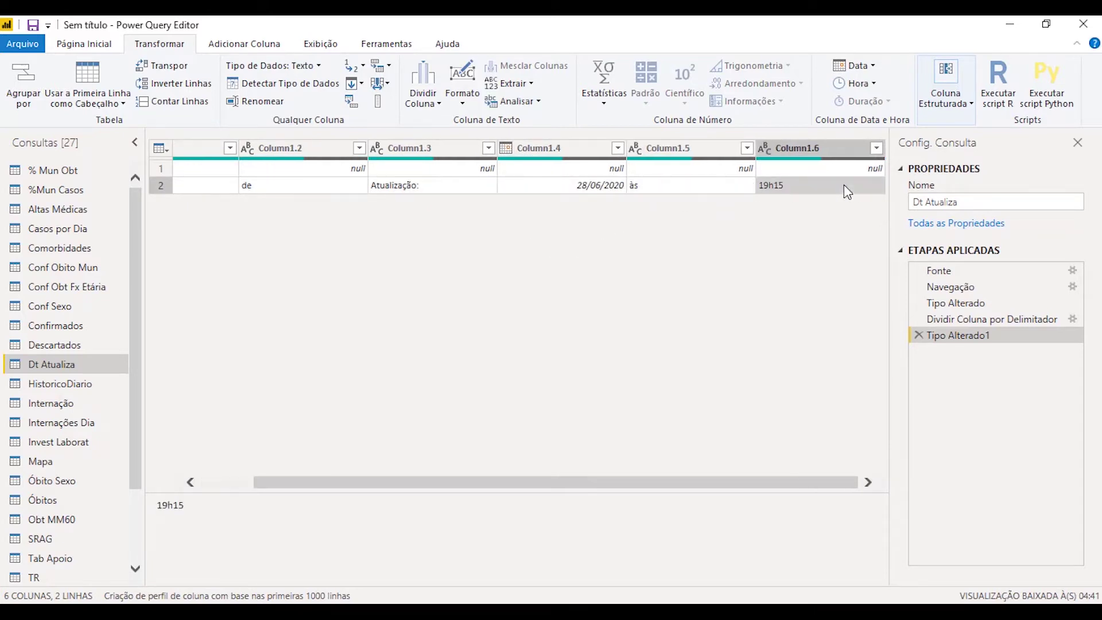
drag(781, 487, 476, 448)
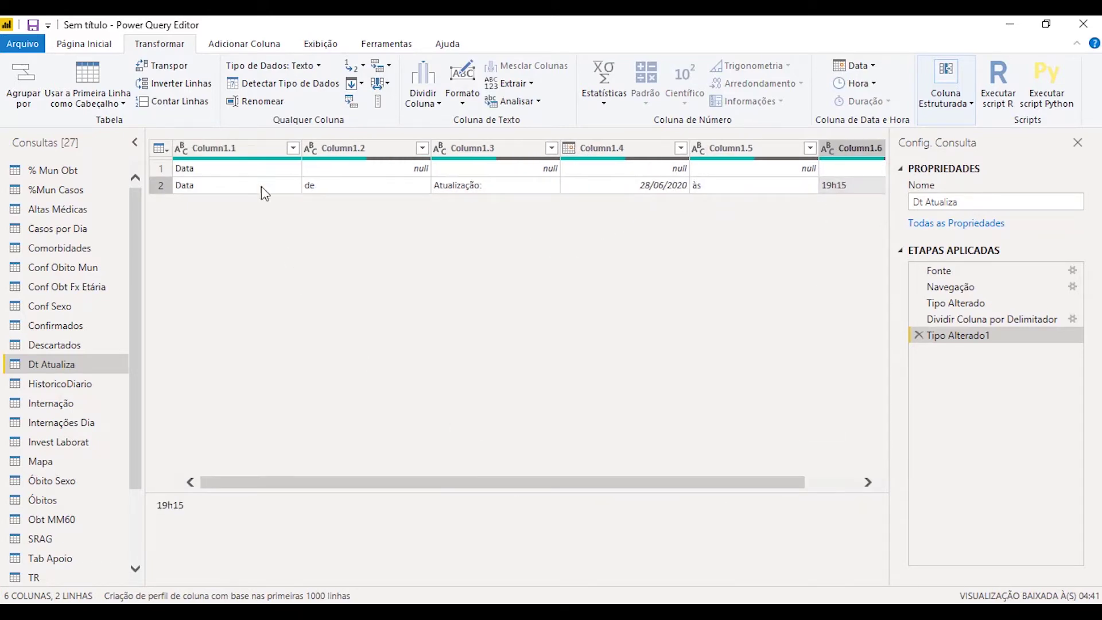
click(251, 151)
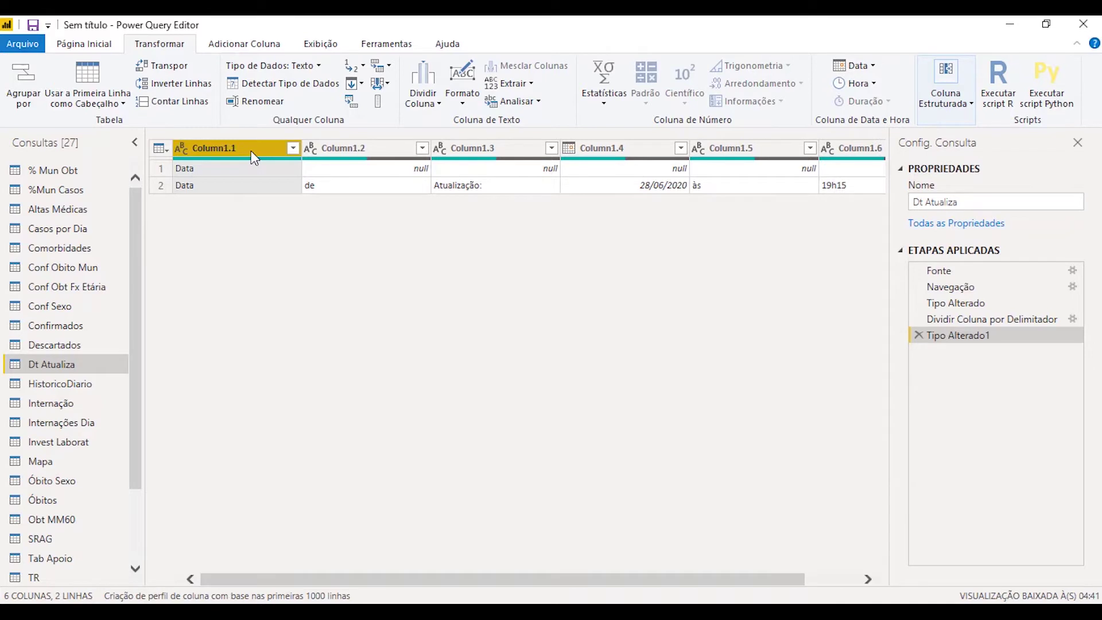
ctrl+click(390, 149)
ctrl+click(477, 147)
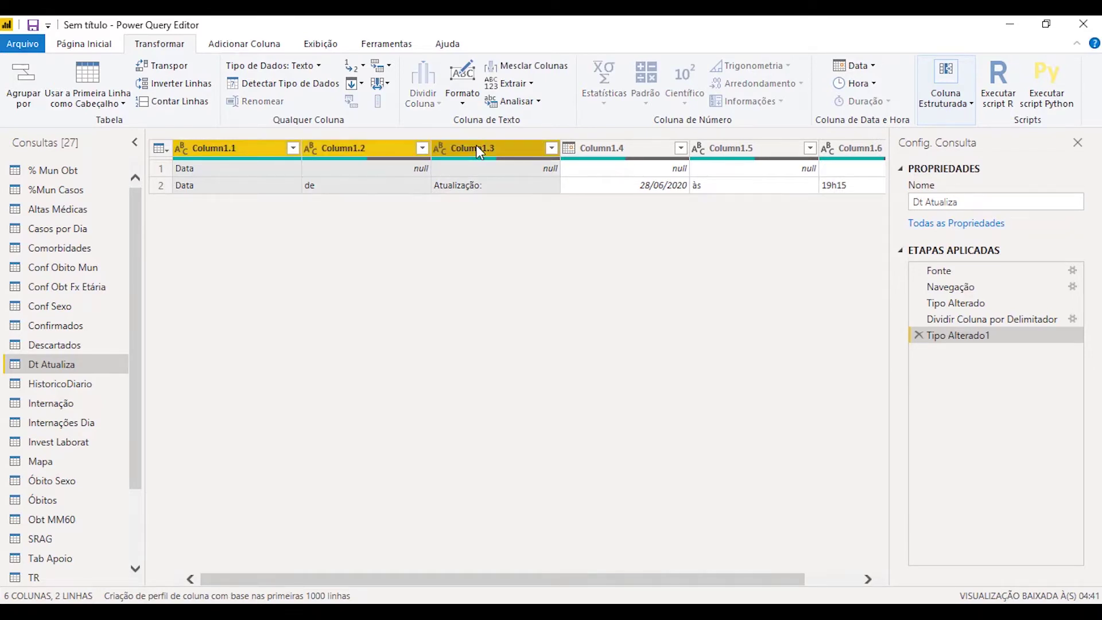
right_click(477, 148)
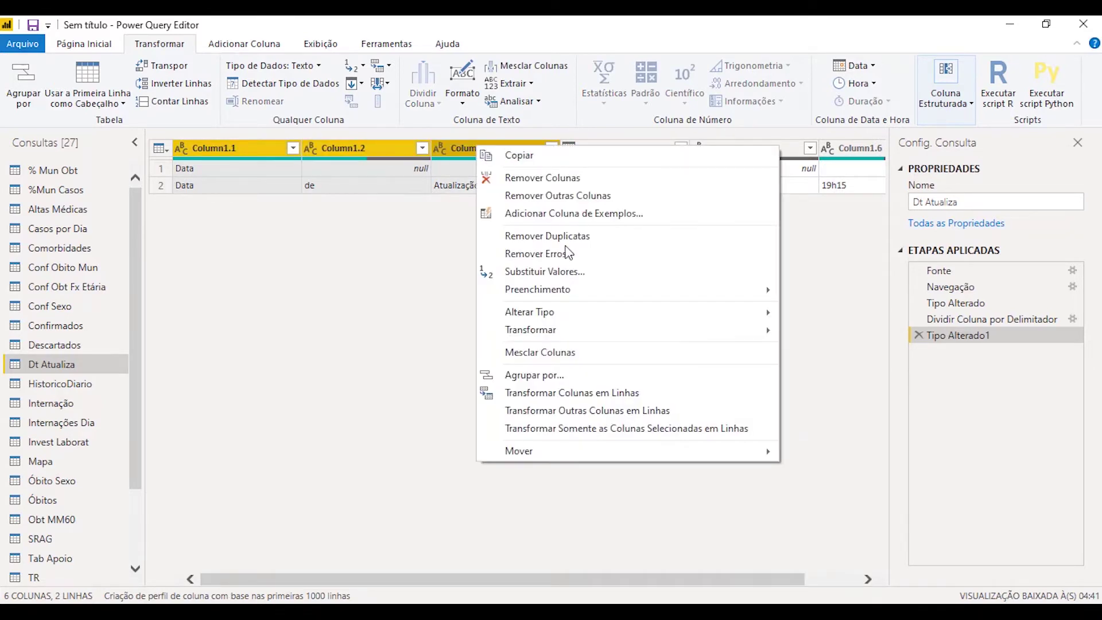
click(590, 178)
- Remove Column1.5, which holds the word "às", from the Dt Atualiza query
click(381, 150)
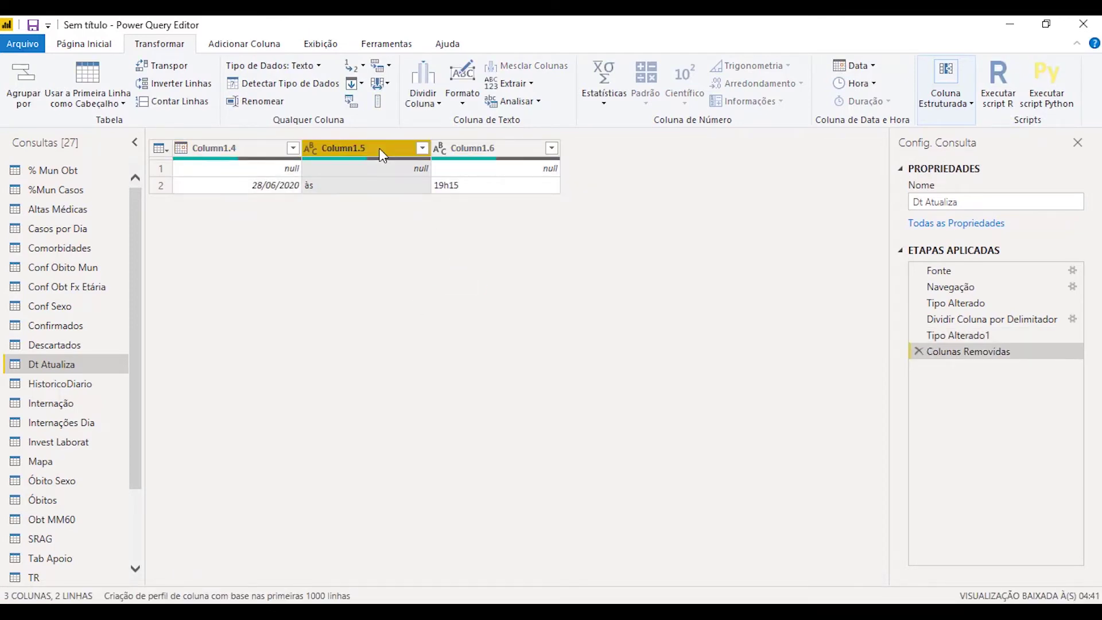
right_click(380, 149)
click(437, 182)
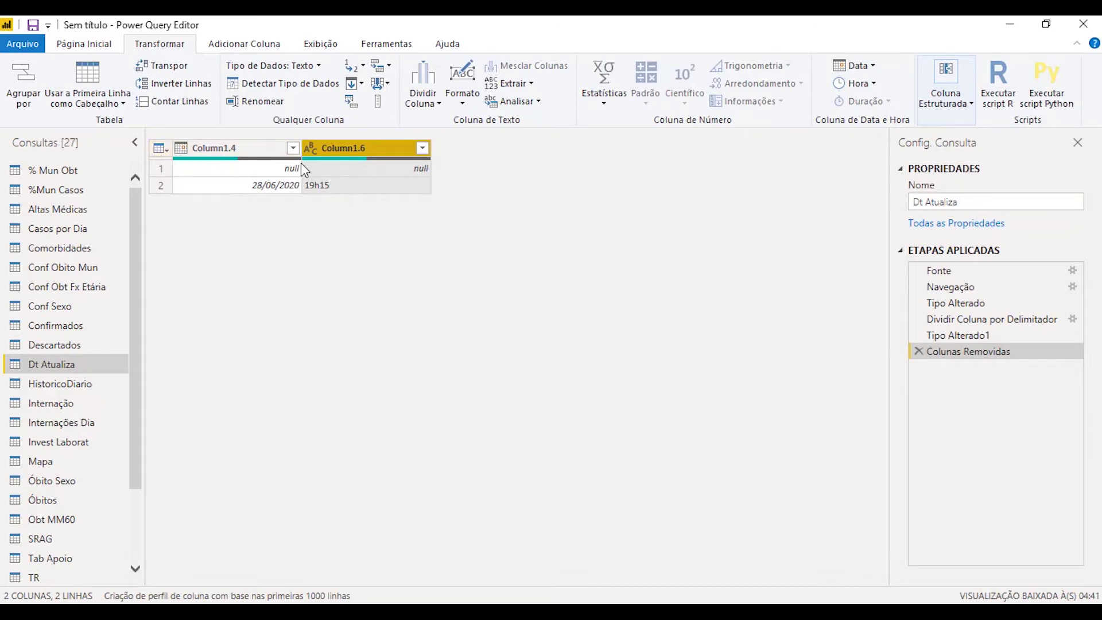
- Remove the single top row of null values from the Dt Atualiza query
click(79, 46)
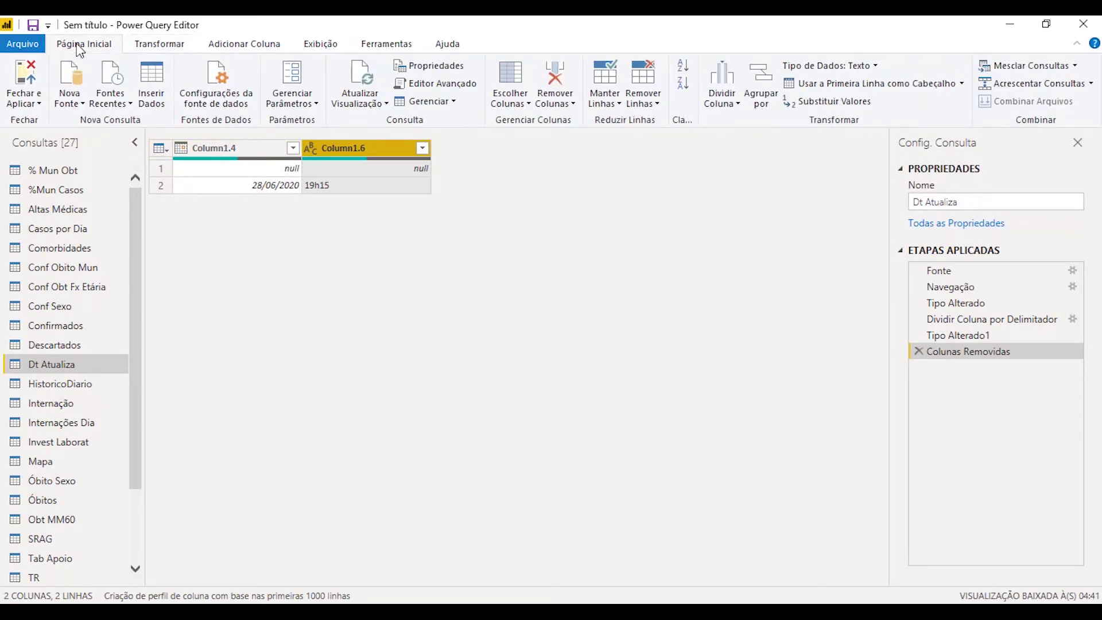
click(656, 105)
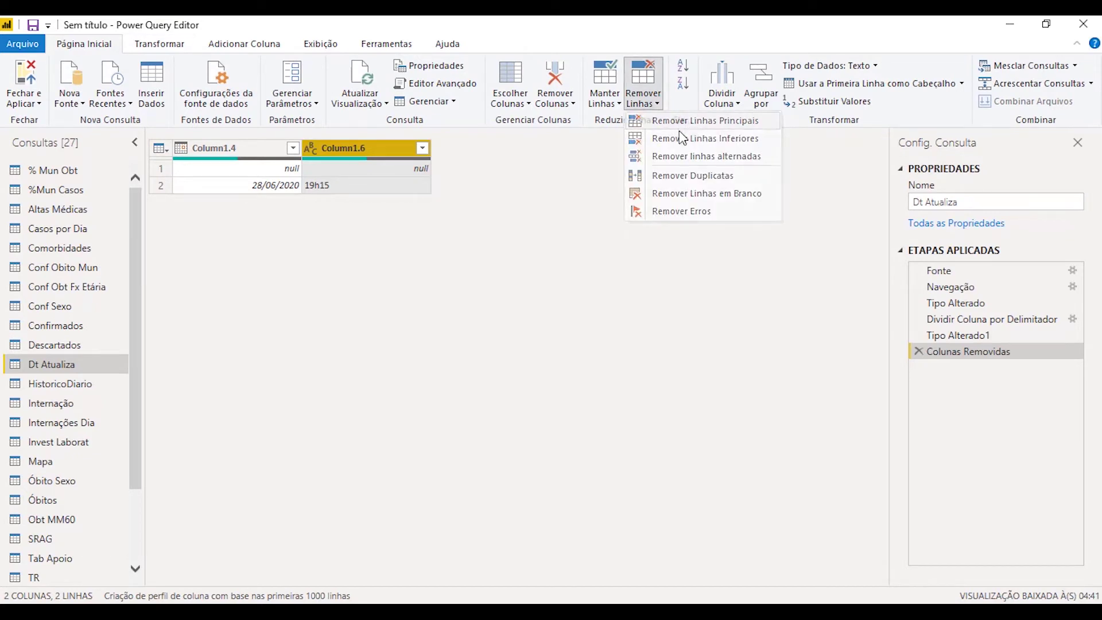
click(699, 121)
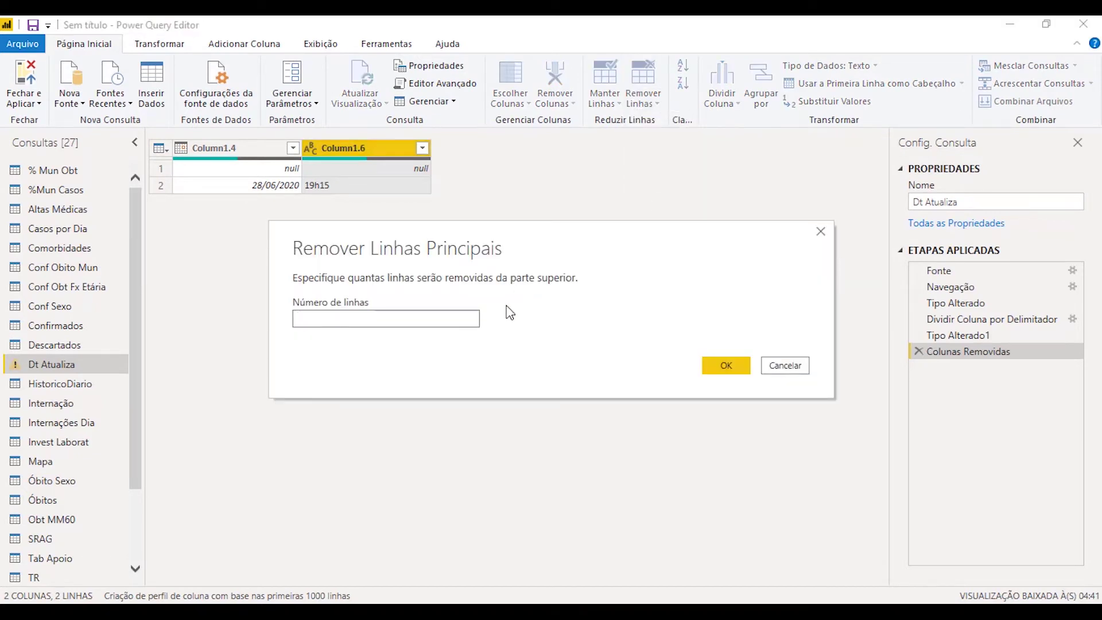
click(726, 367)
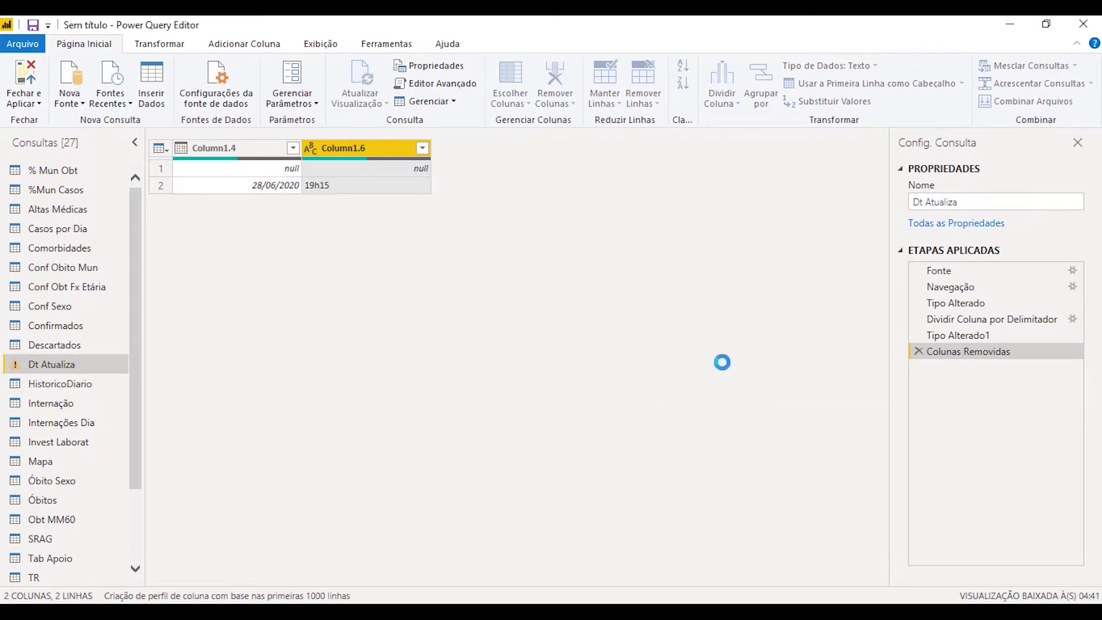
- Rename Column1.4 to Data and Column1.6 to Hora in the Dt Atualiza query
click(264, 148)
double_click(239, 148)
text(D)
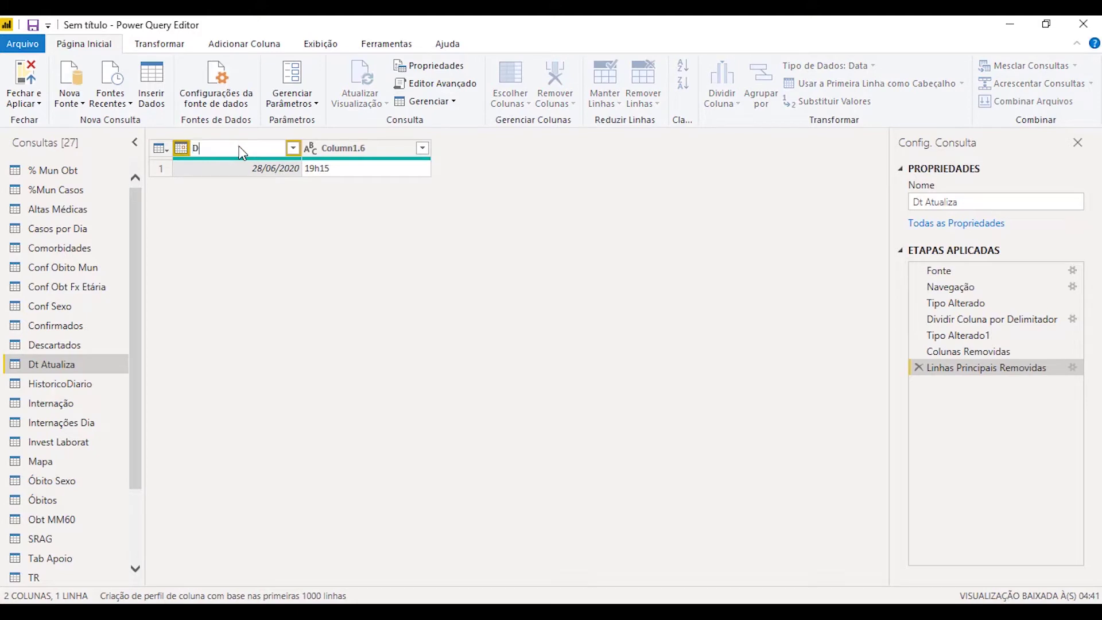
text(ata)
key(Return)
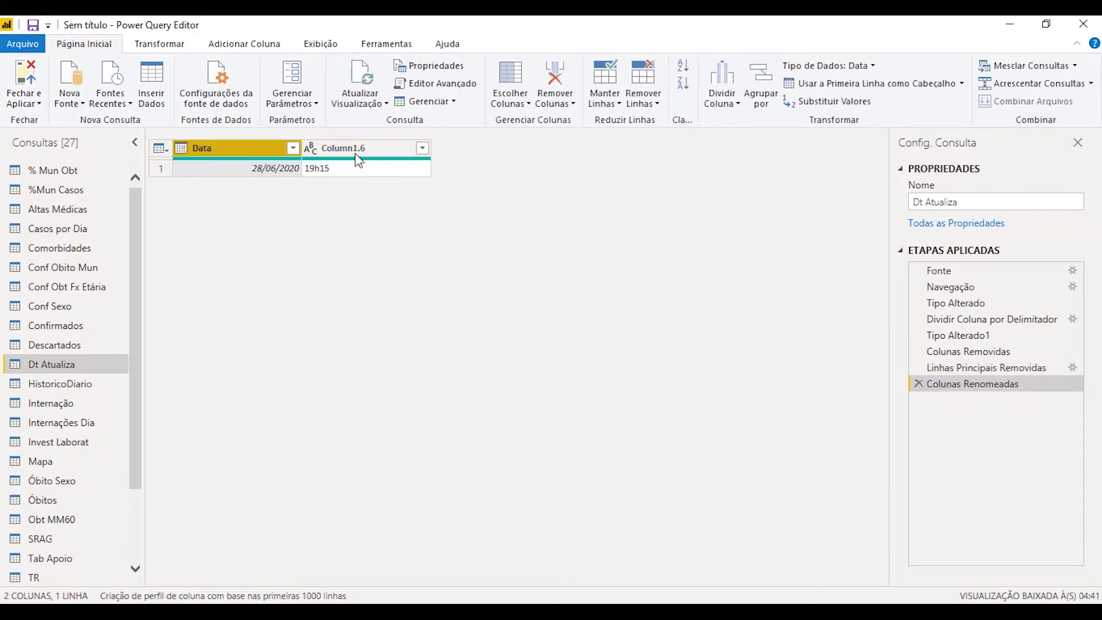
double_click(344, 148)
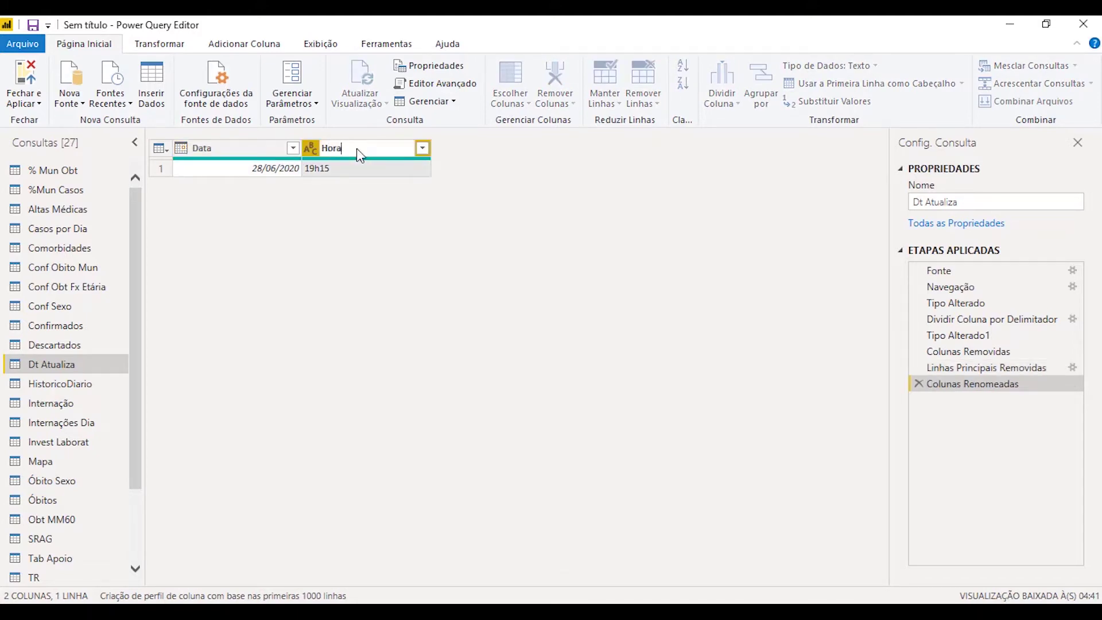
text(Hora)
key(Return)
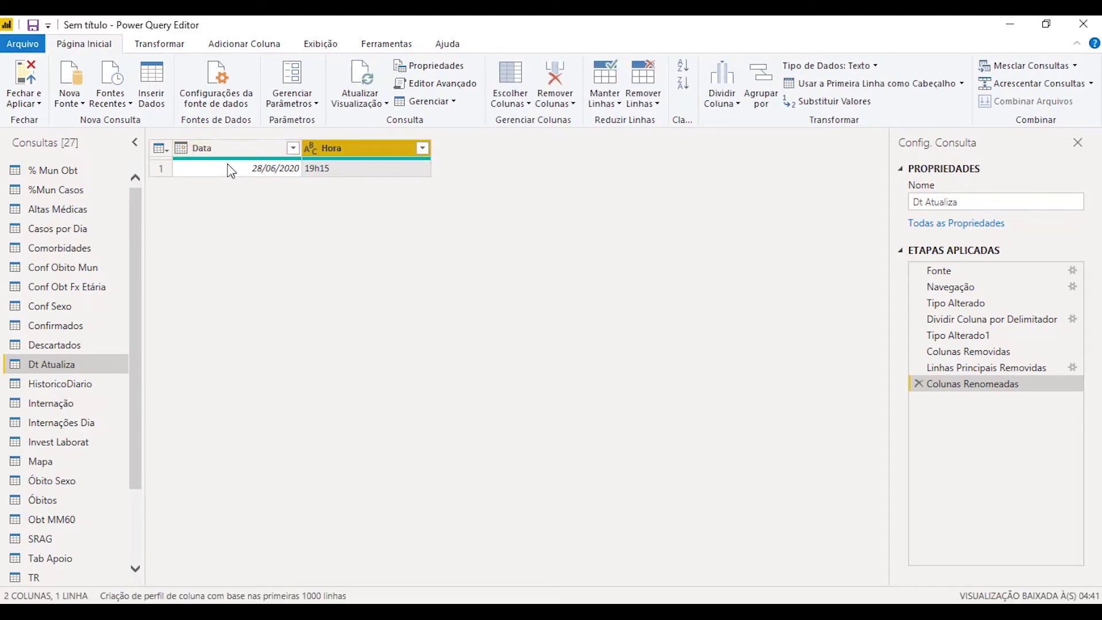
click(320, 171)
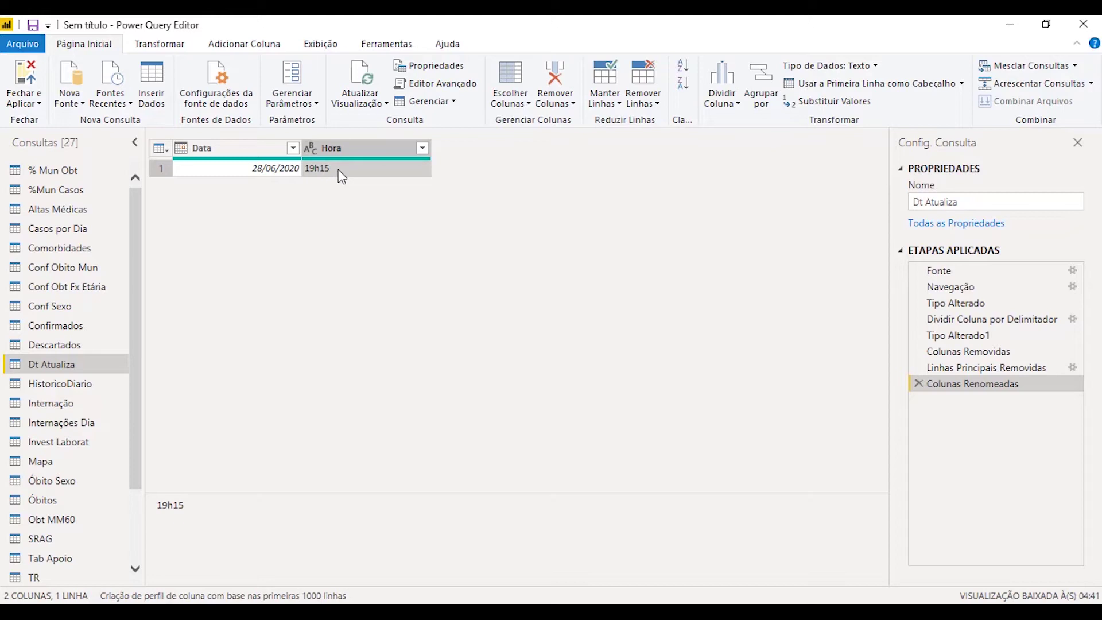
- Replace "h" with ":" in the Hora column of Dt Atualiza and set the column's data type to Hora
right_click(356, 173)
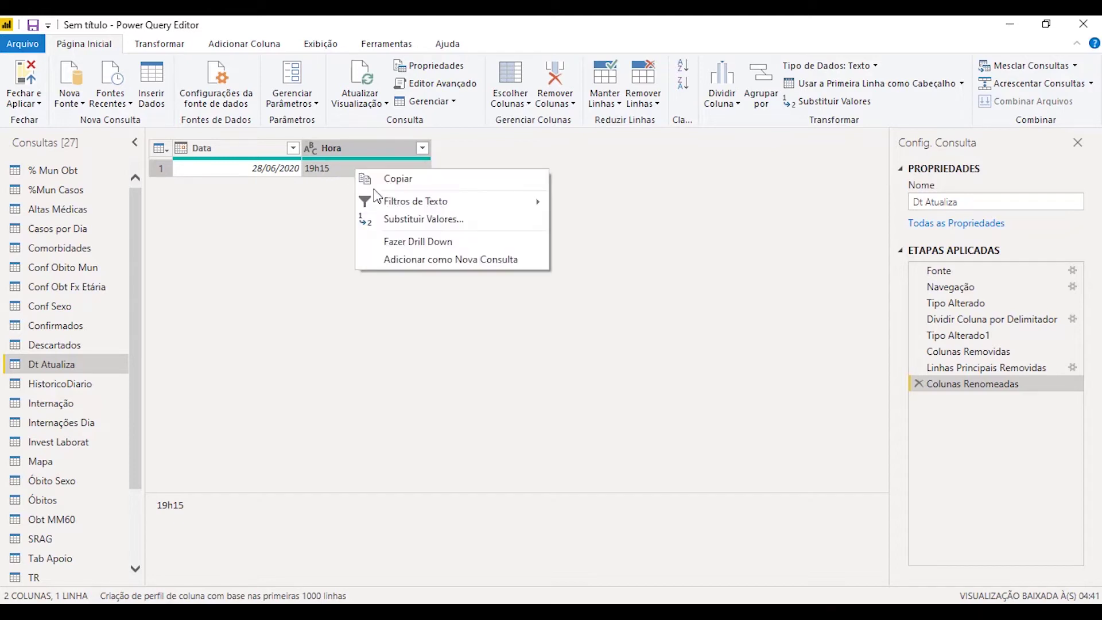
click(423, 219)
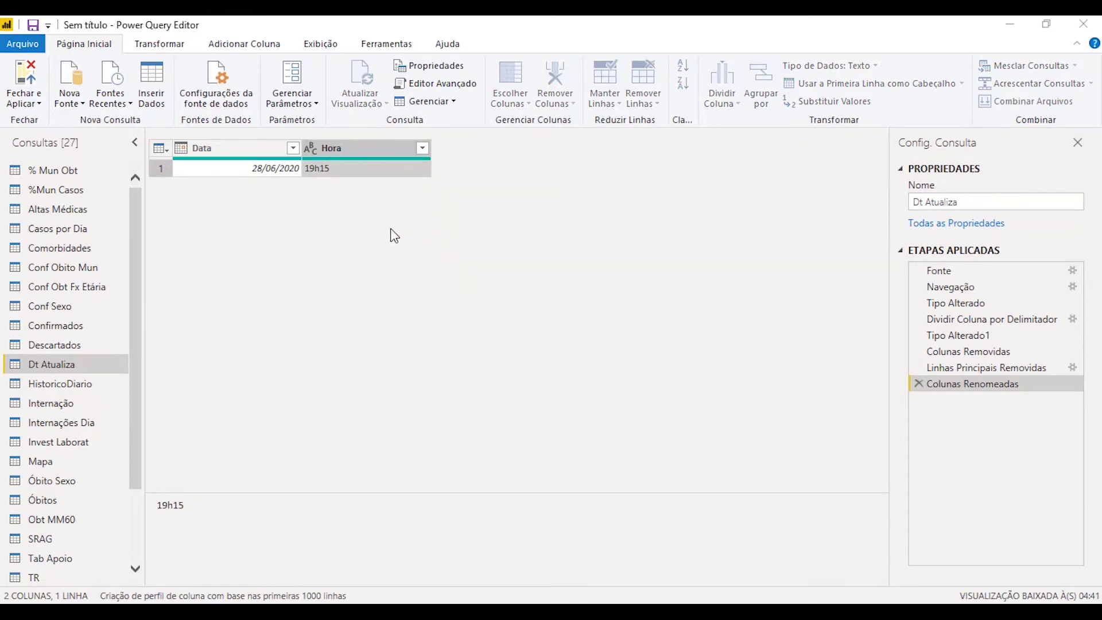
drag(333, 290, 273, 290)
text(h)
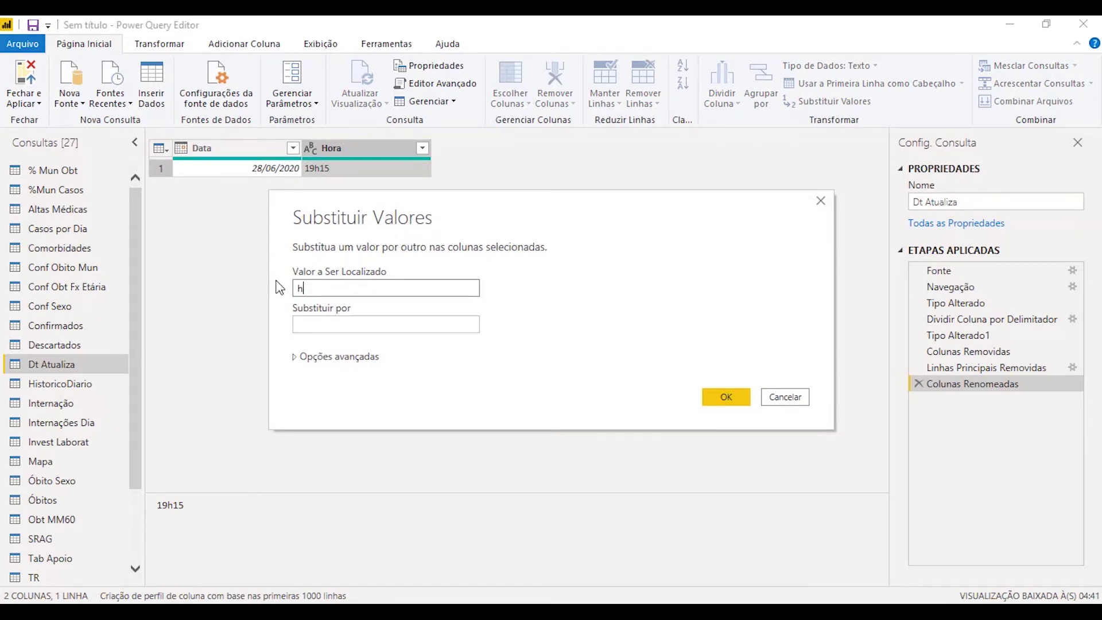
click(342, 320)
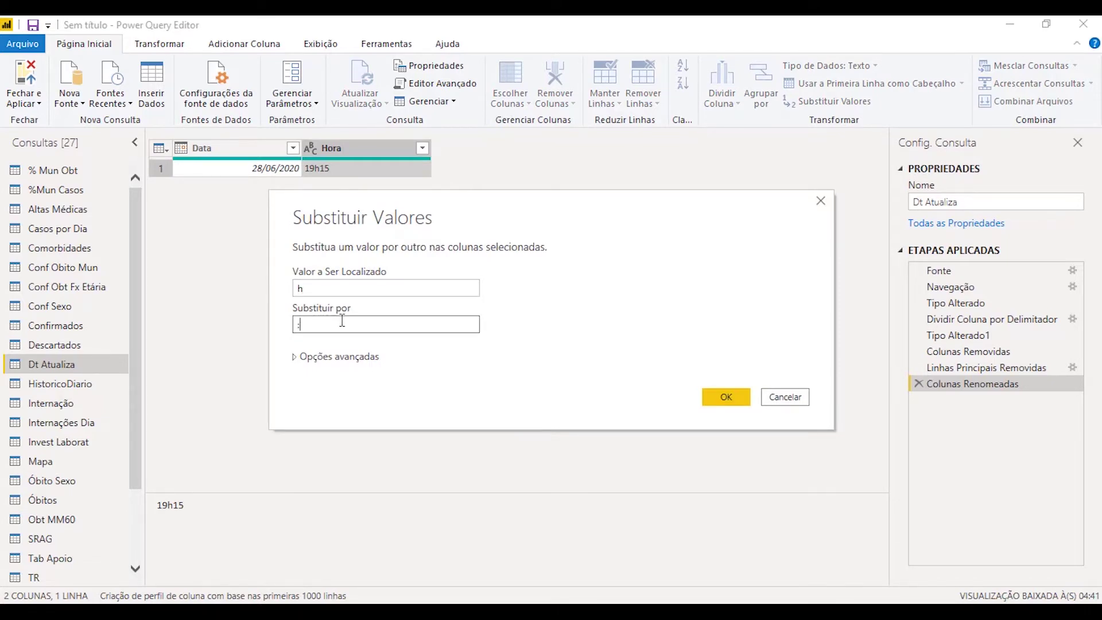
text(:)
click(724, 396)
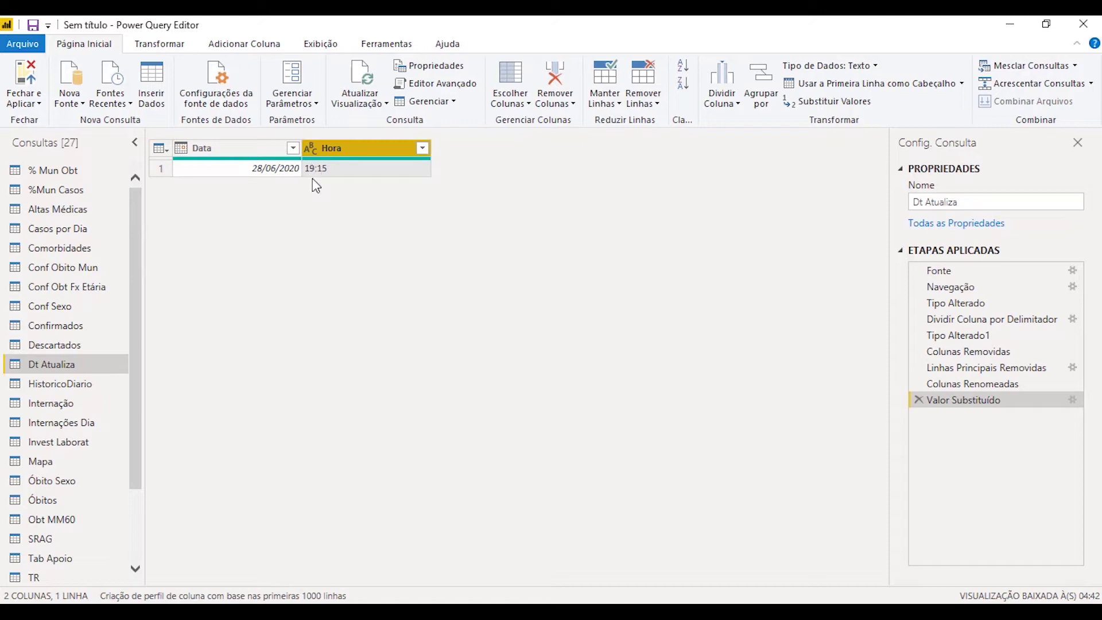
click(310, 148)
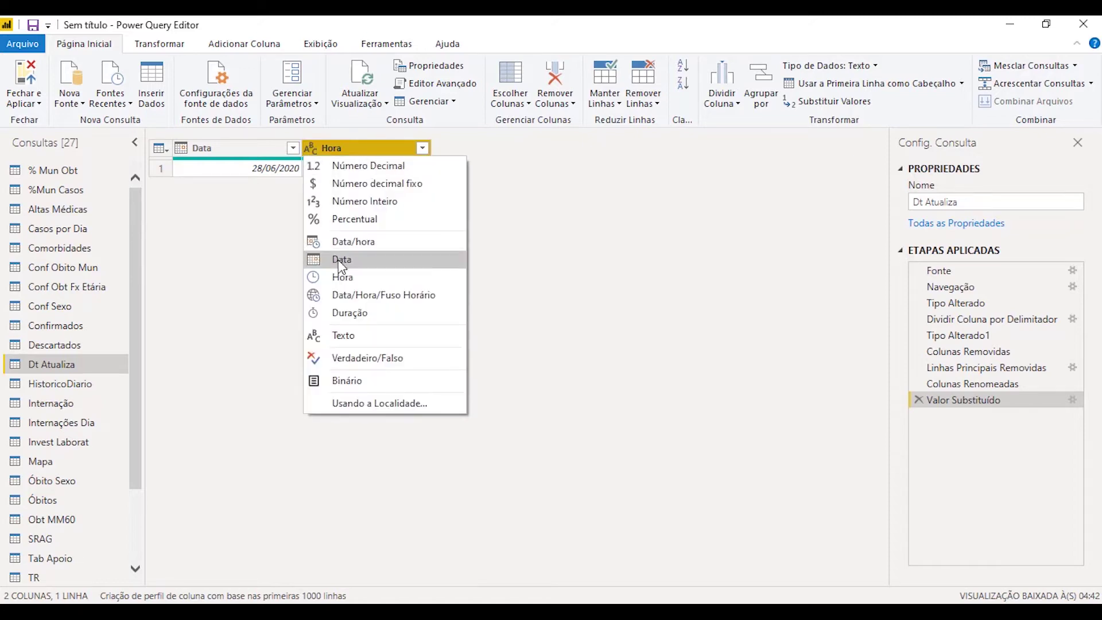
click(380, 283)
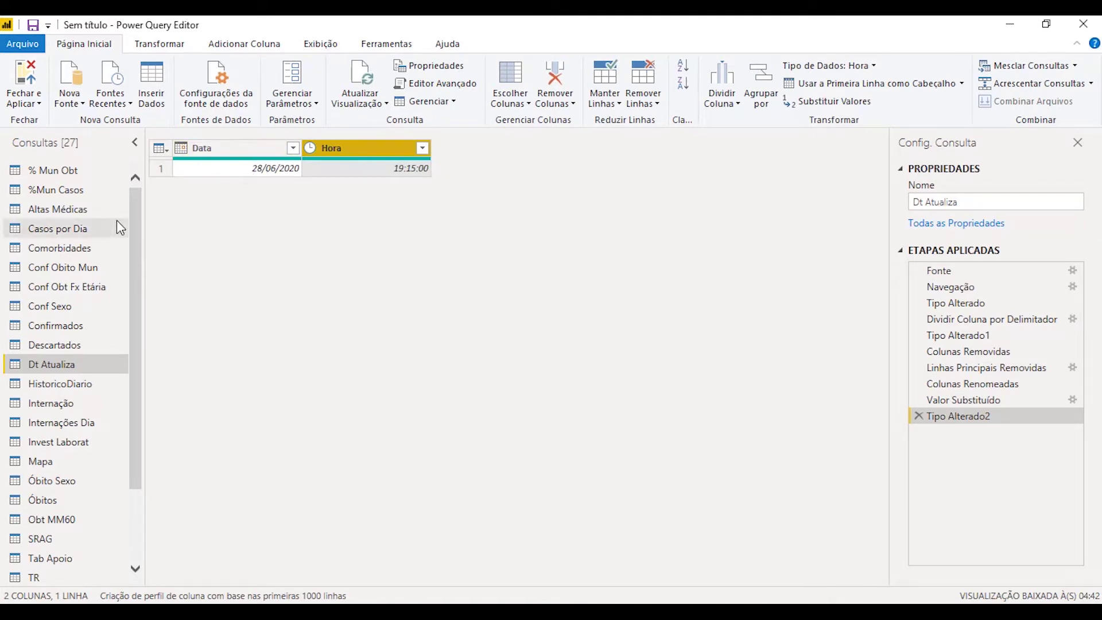
- Rename the unnamed date column in the HistoricoDiario query to Data
click(67, 388)
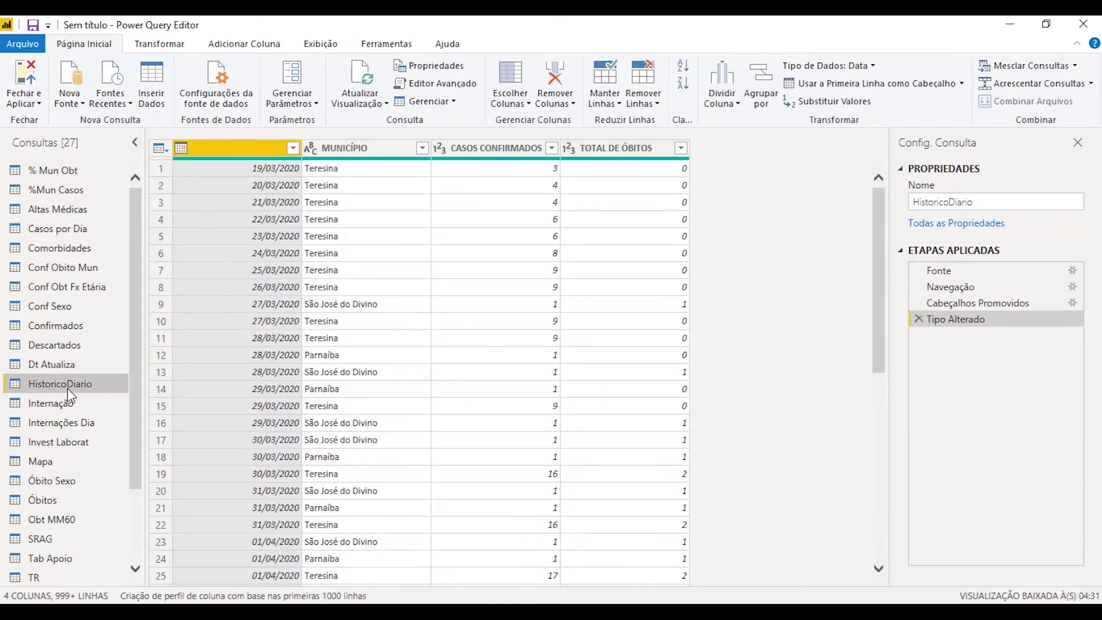
double_click(250, 147)
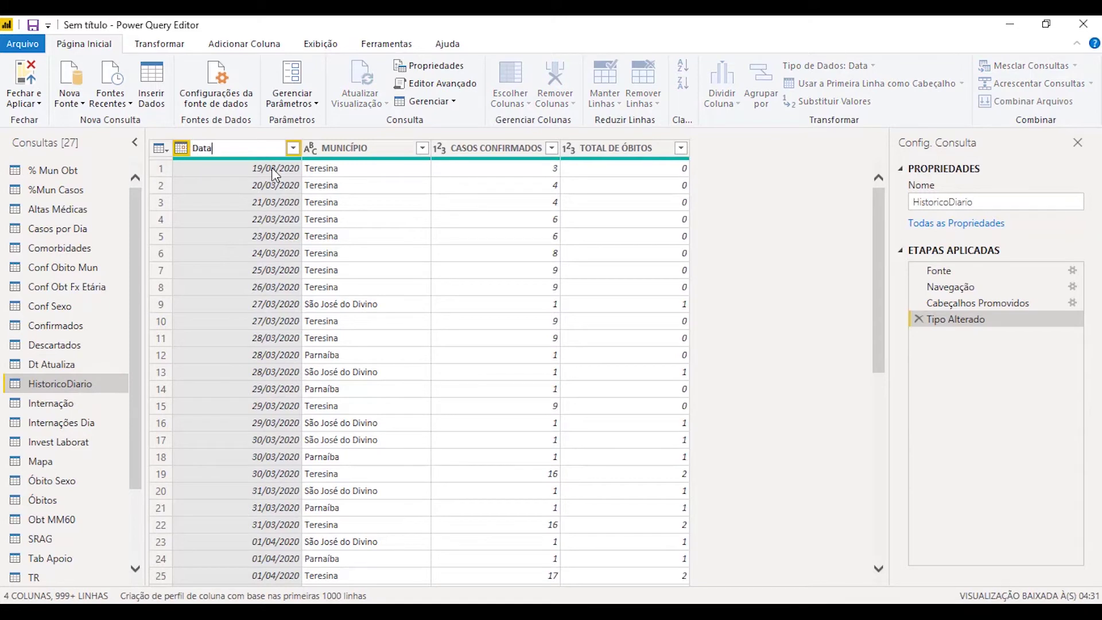
key(Return)
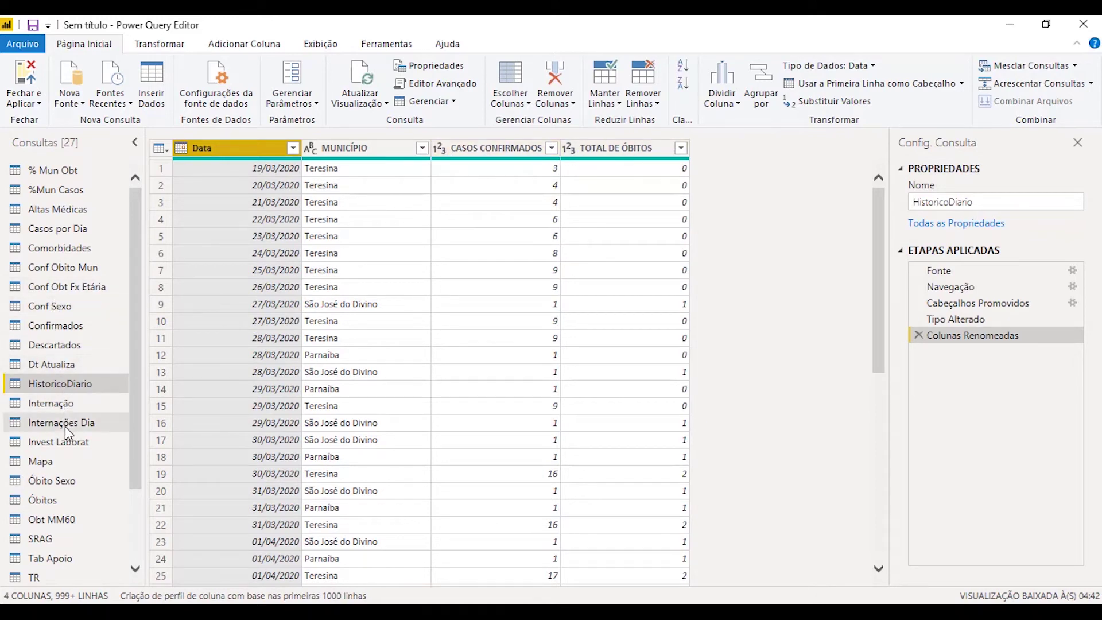
- Change the Id column of the Internação query to the Texto data type, adding the conversion as a new step
click(66, 406)
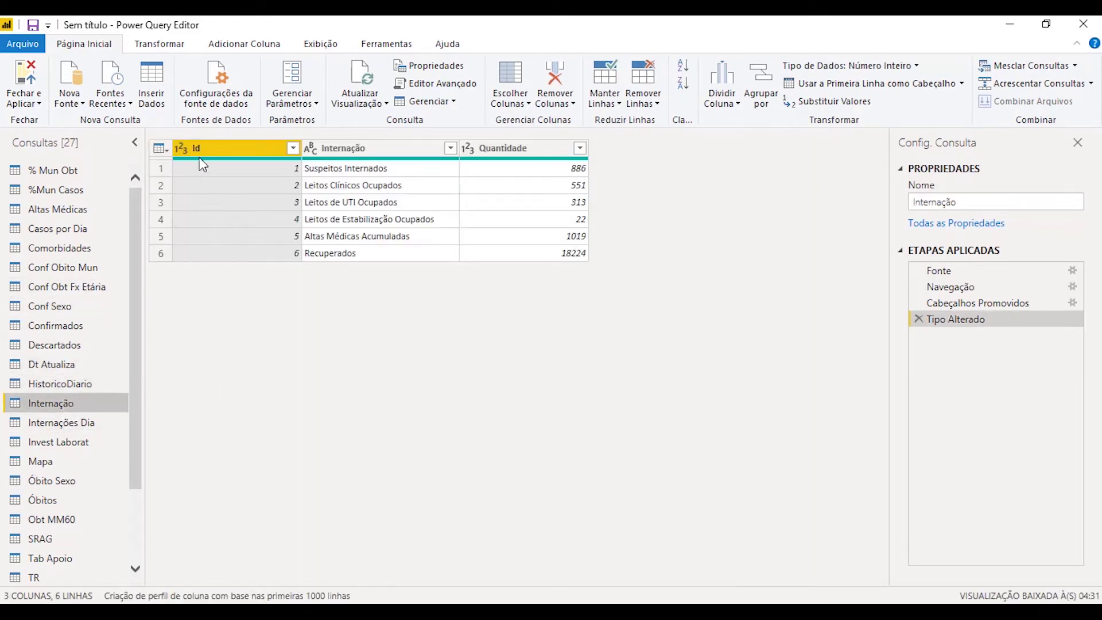
click(182, 148)
click(251, 336)
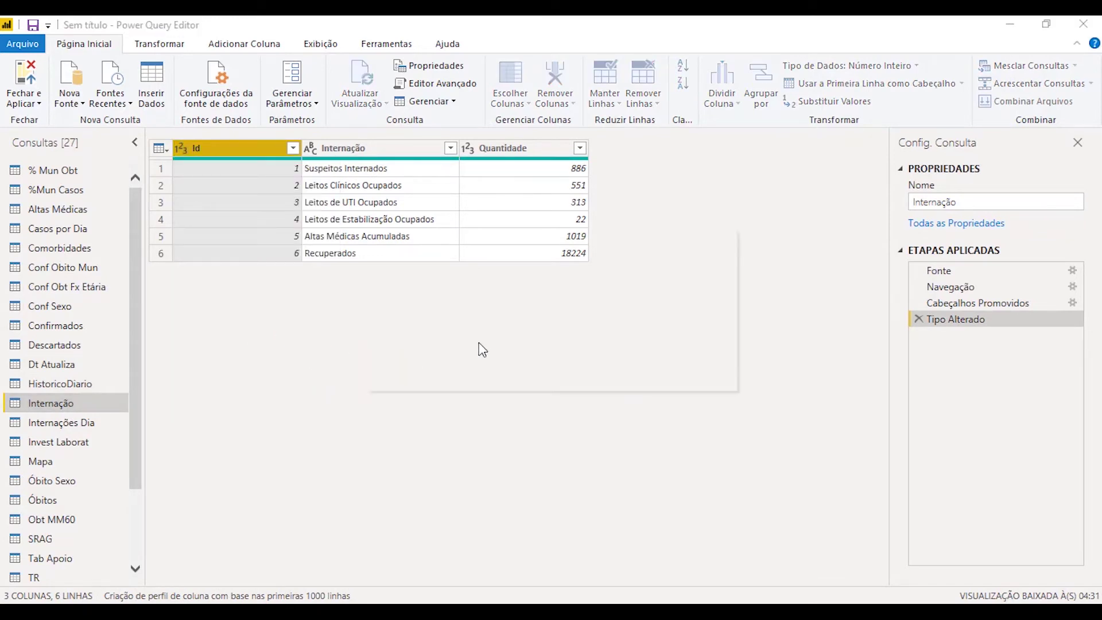
click(600, 371)
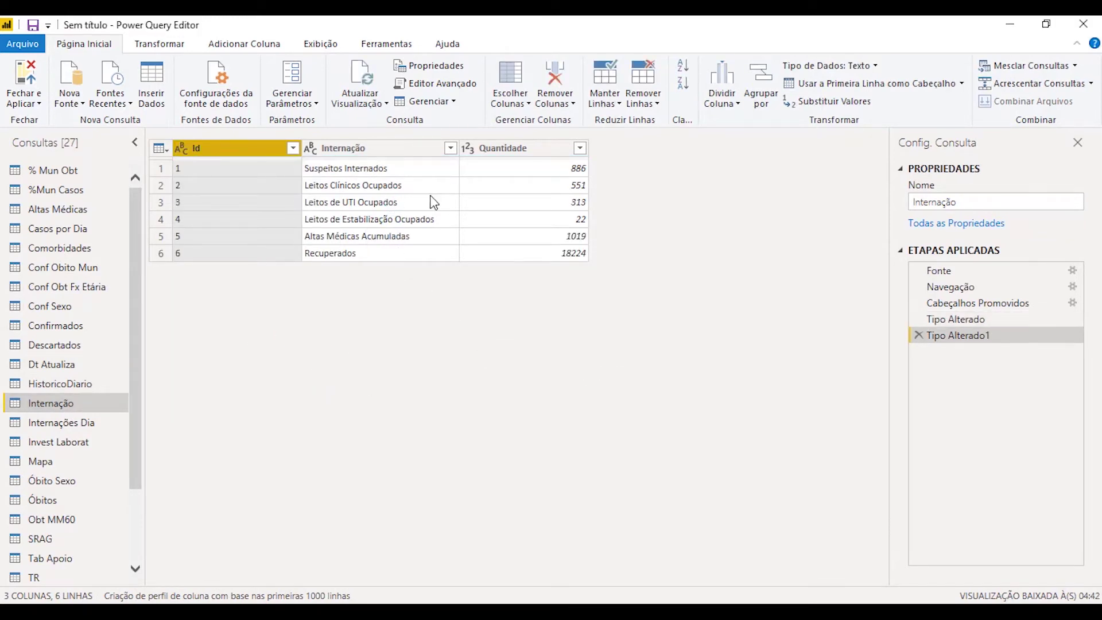
- Open the Internações Dia query
click(65, 424)
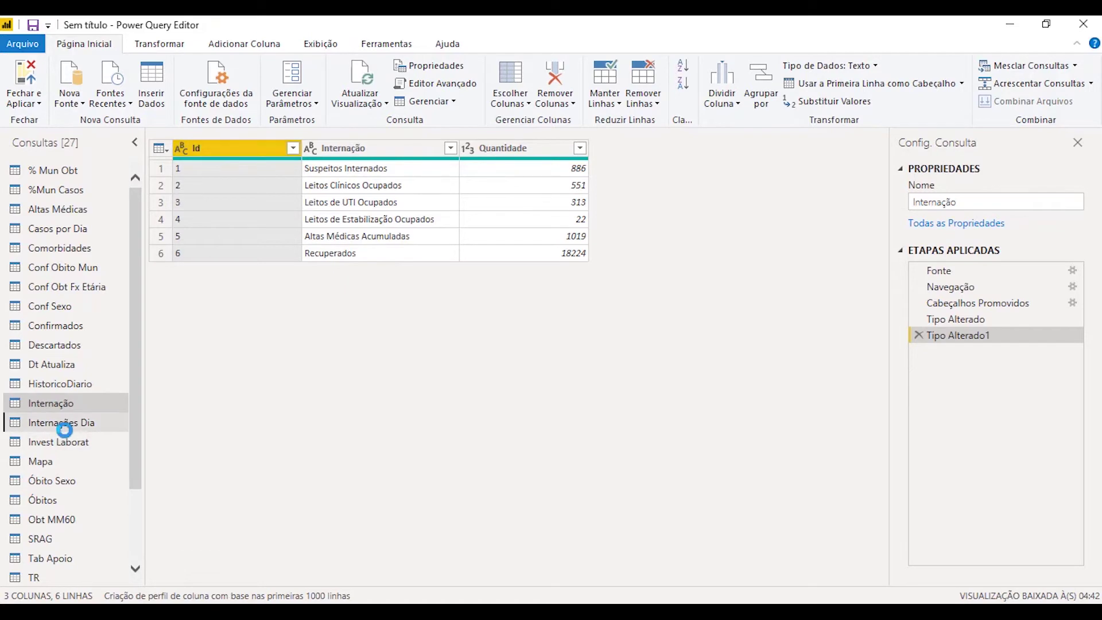
- Remove the blank rows from the Internações Dia query
scroll(88, 435, down, 2)
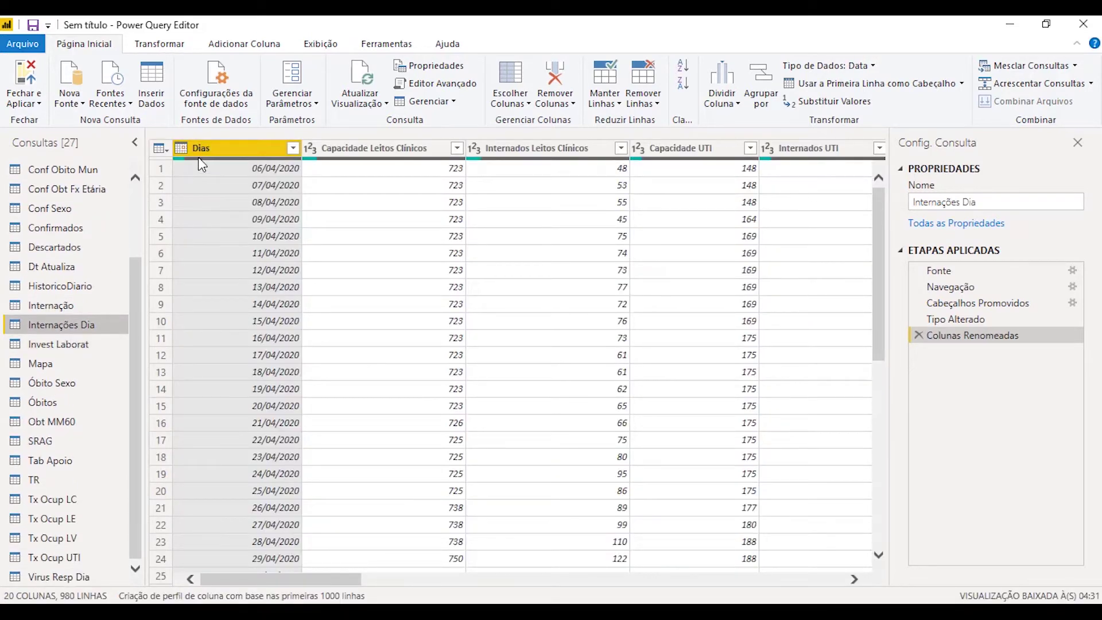
mouse_move(199, 159)
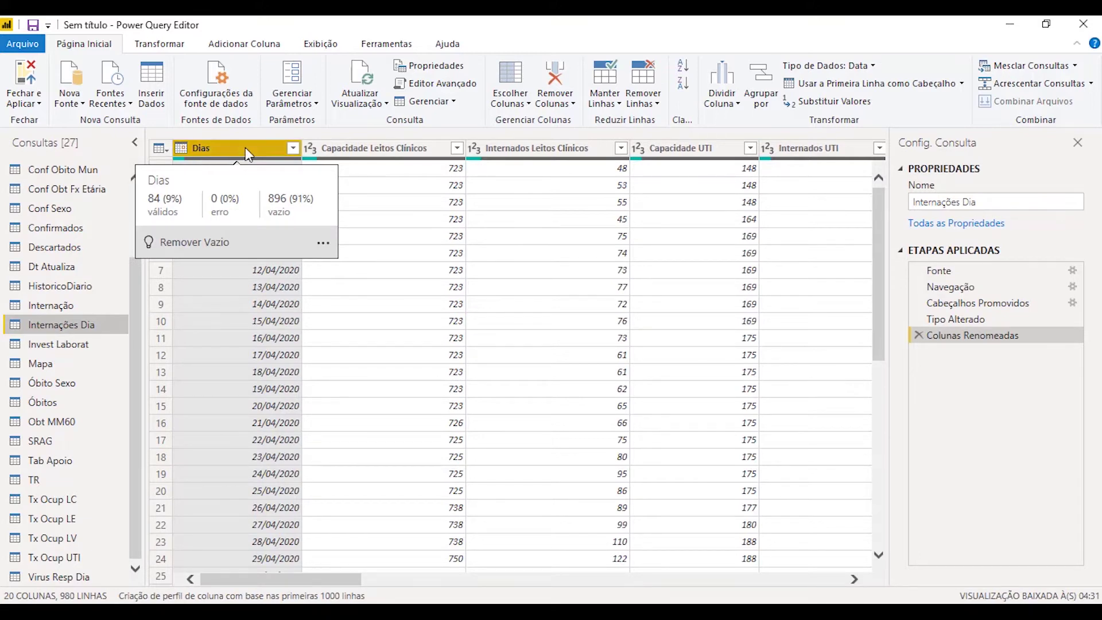
click(657, 104)
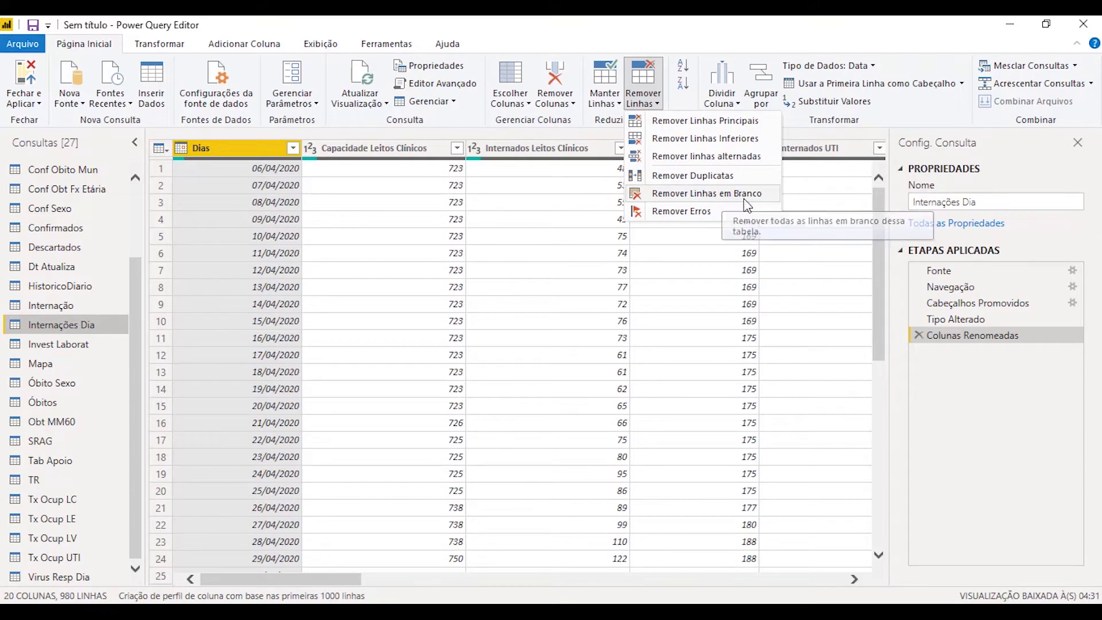
click(747, 204)
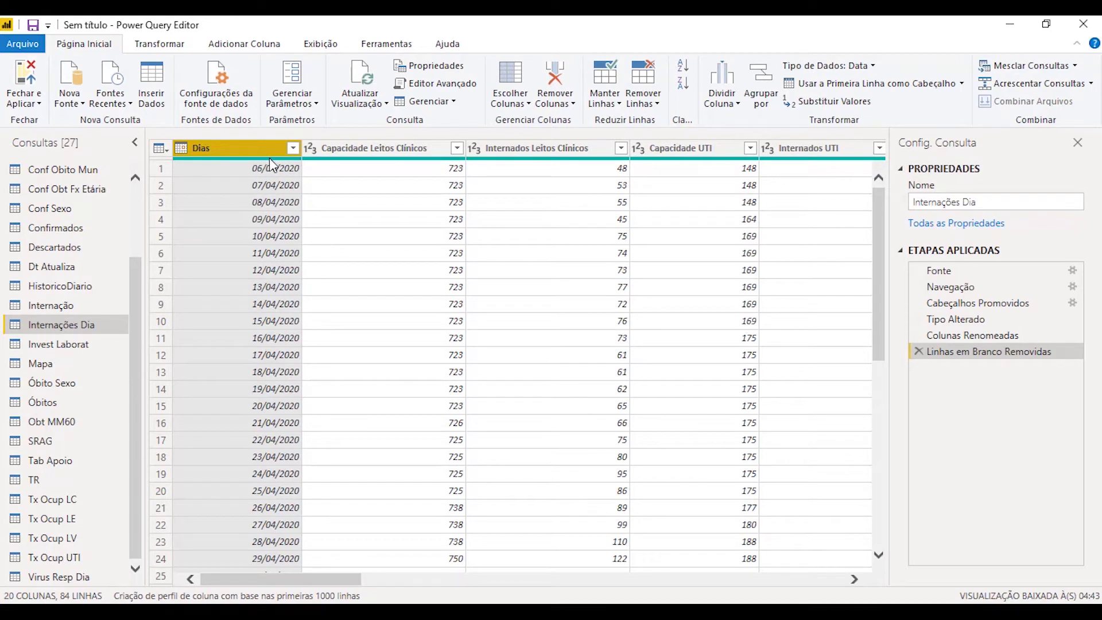
mouse_move(270, 157)
- Replace the null values in the Altas column with 0
drag(312, 576, 575, 597)
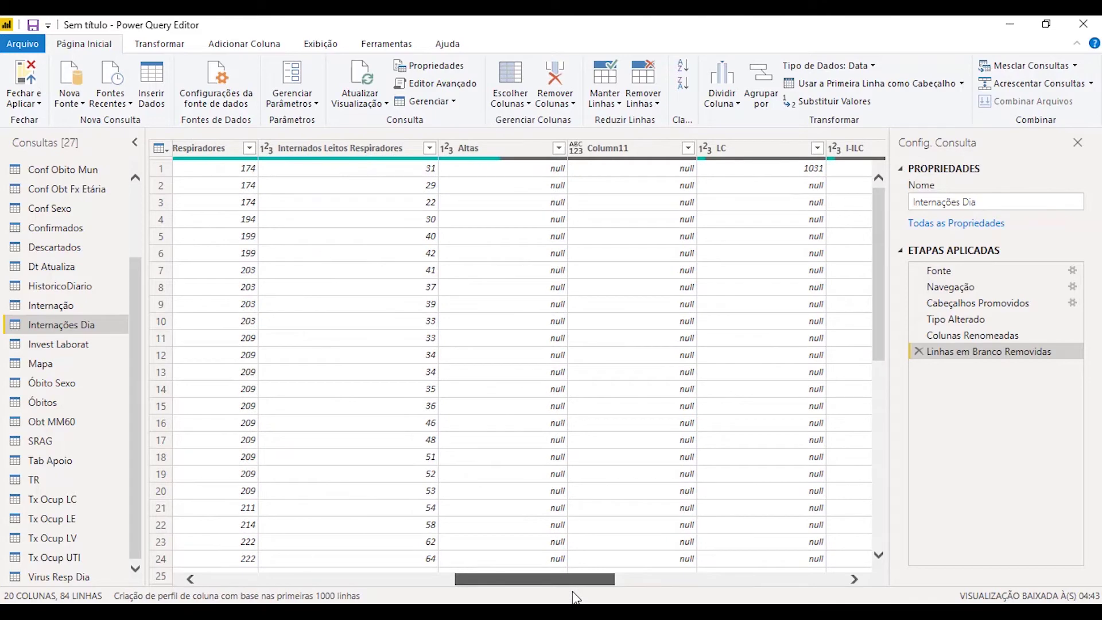
click(507, 154)
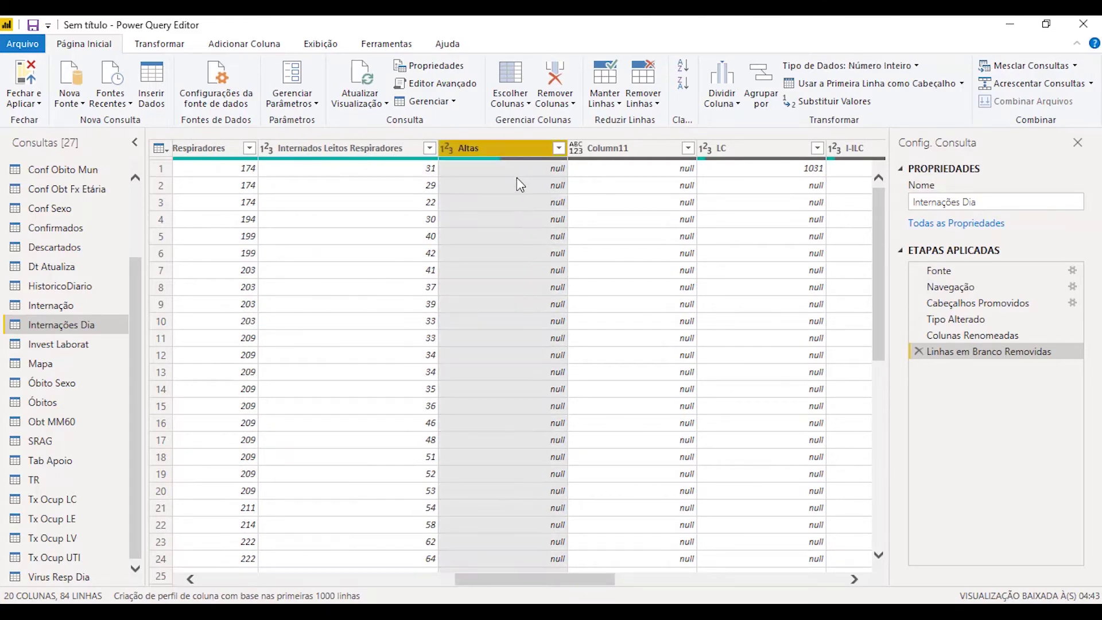
scroll(501, 301, down, 15)
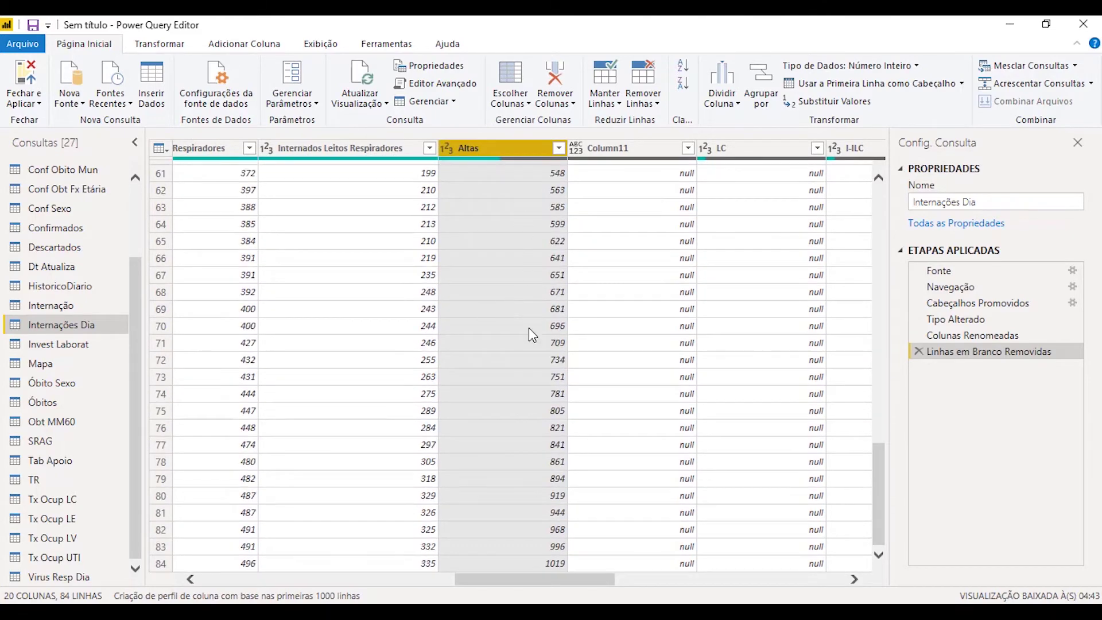
scroll(535, 298, up, 15)
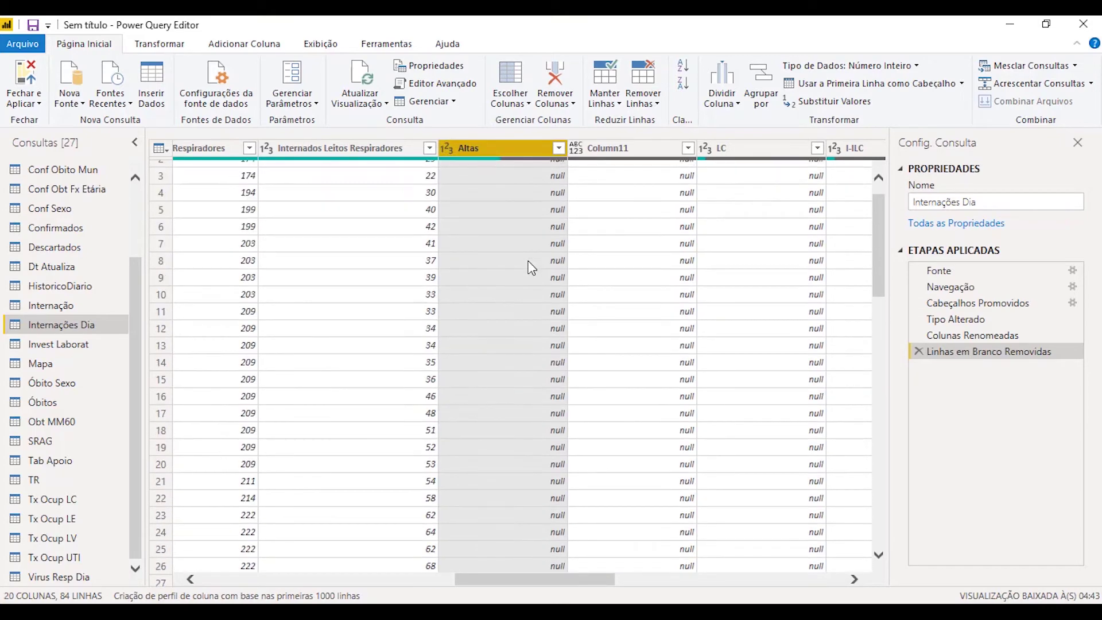
scroll(531, 266, up, 1)
click(539, 218)
right_click(539, 218)
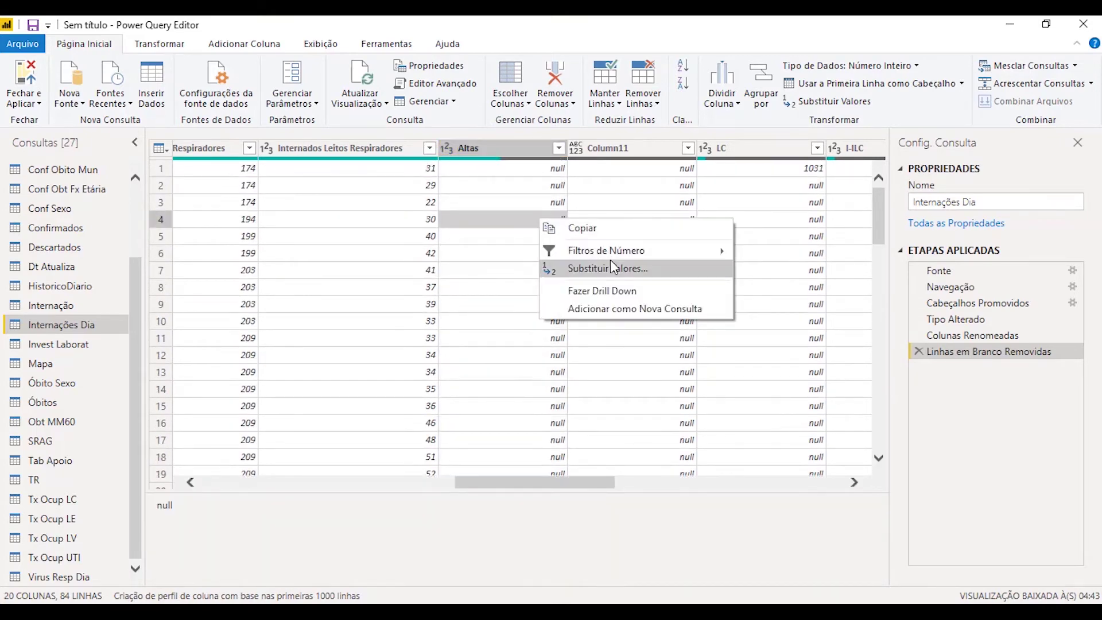
click(617, 273)
text(0)
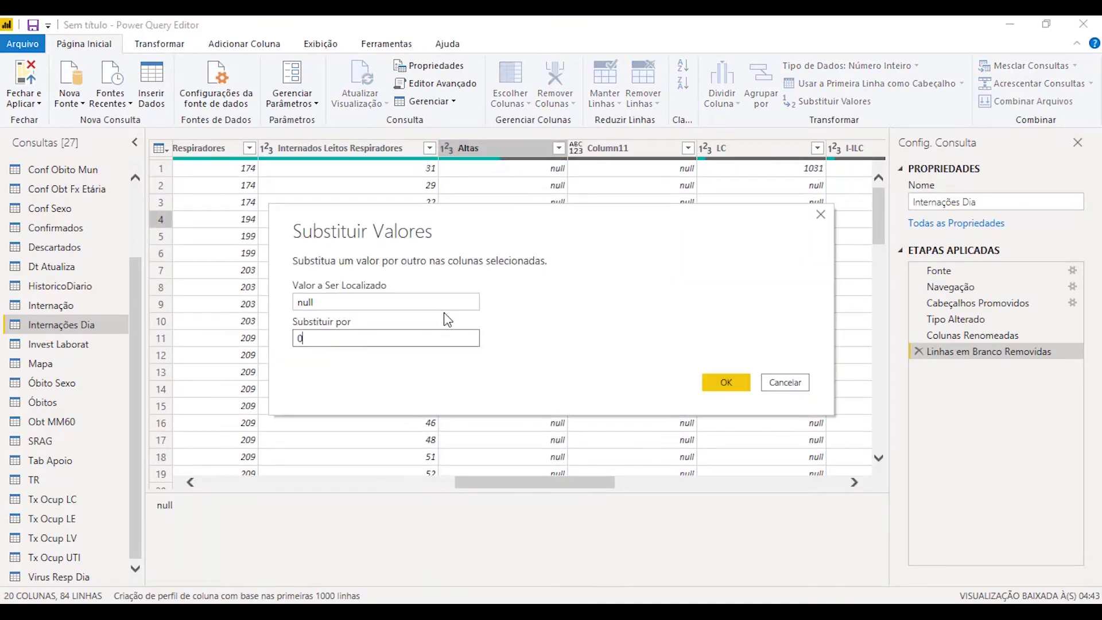
click(725, 382)
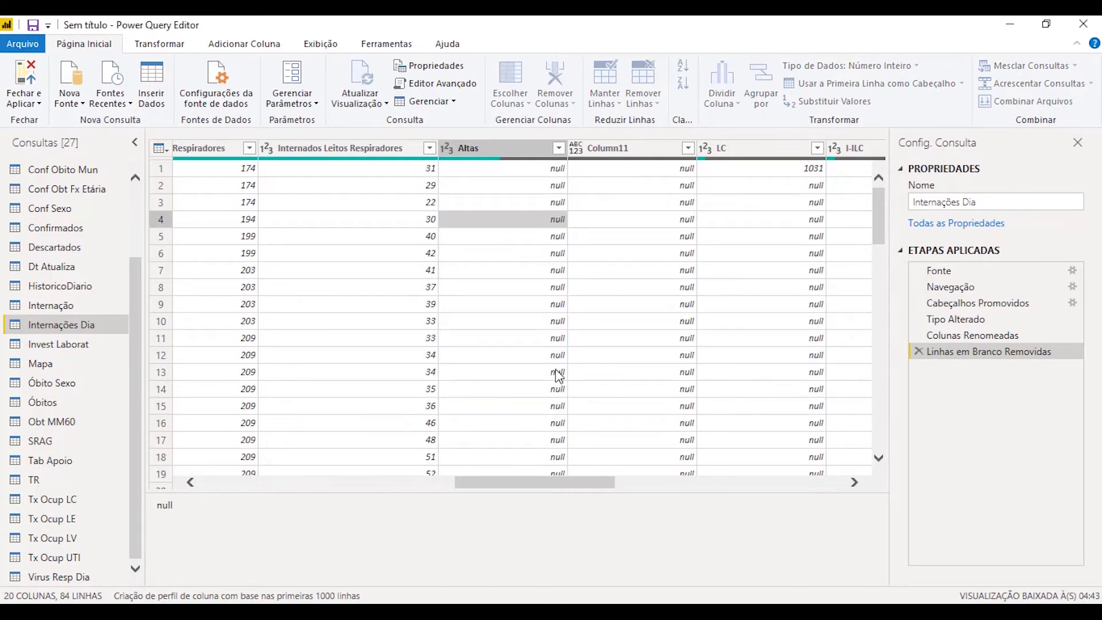
- Remove all columns from Column11 through ALTAS.1 from the Internações Dia query
click(623, 150)
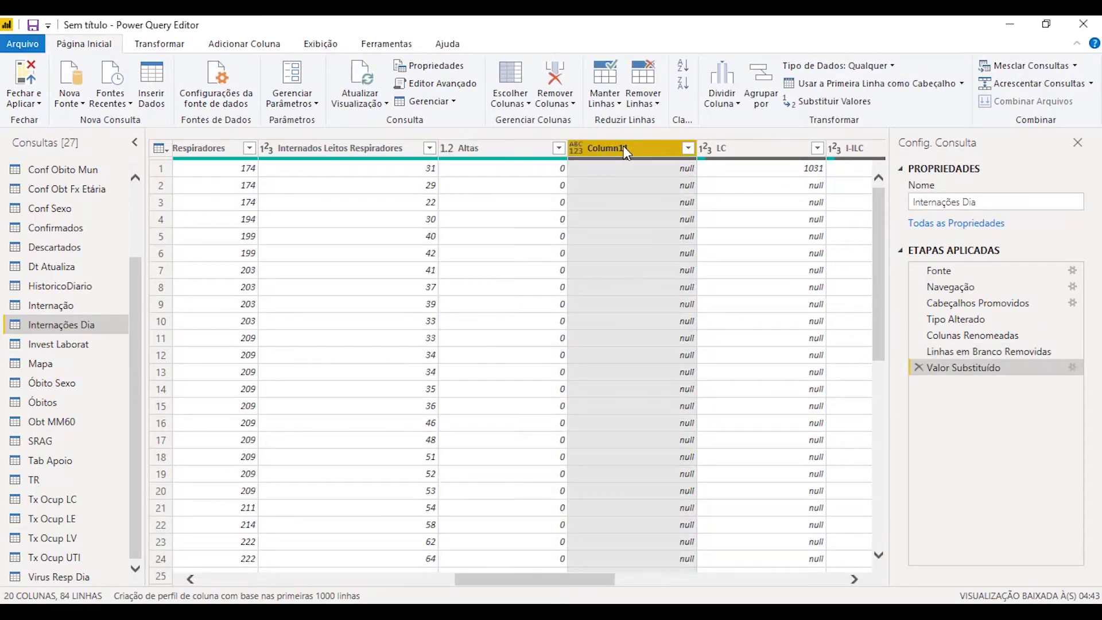
drag(574, 580, 624, 577)
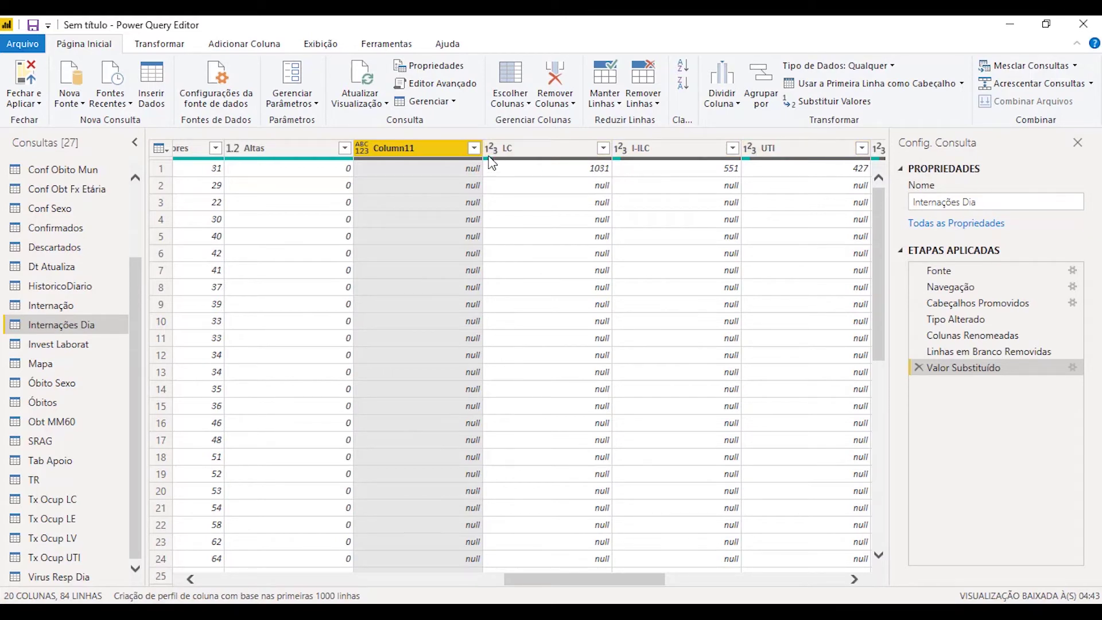
mouse_move(493, 164)
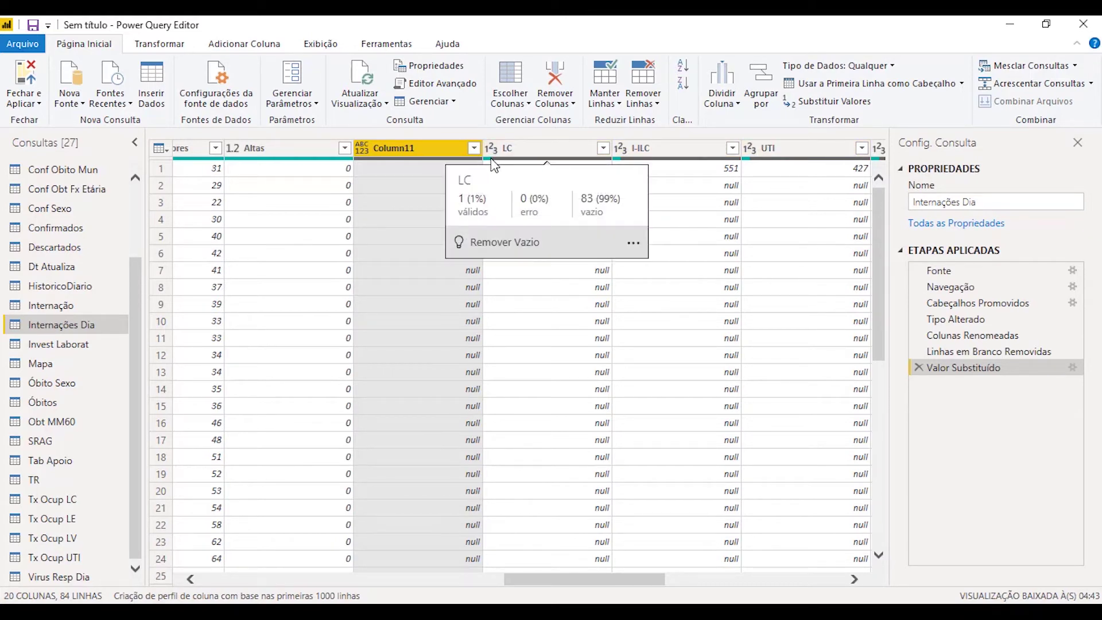
ctrl+click(538, 150)
ctrl+click(682, 148)
ctrl+click(815, 148)
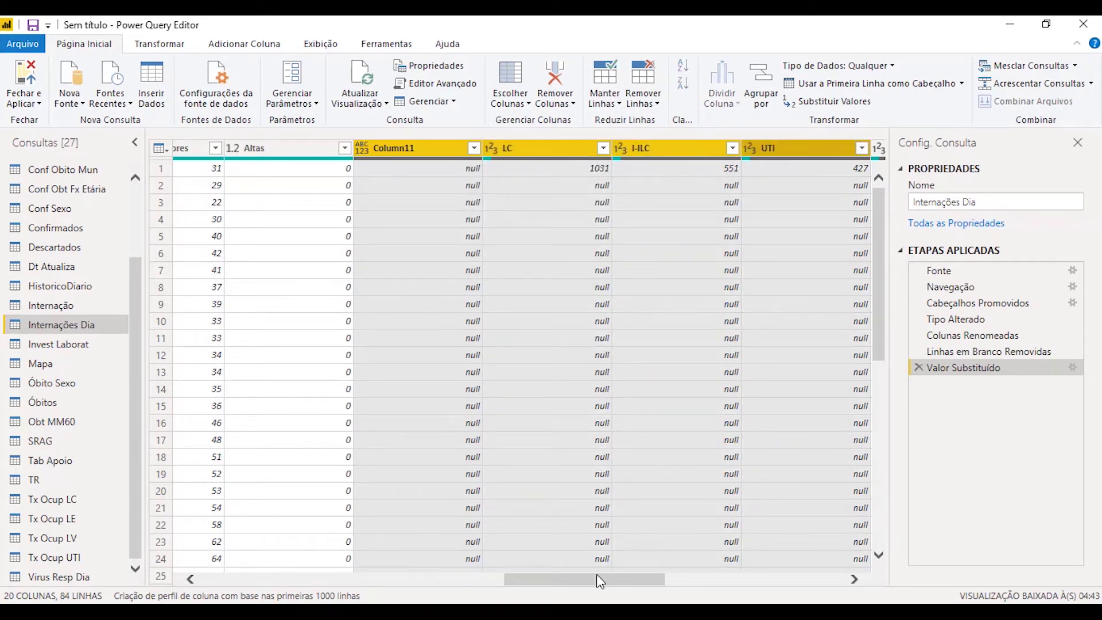
drag(597, 574, 836, 314)
ctrl+click(829, 150)
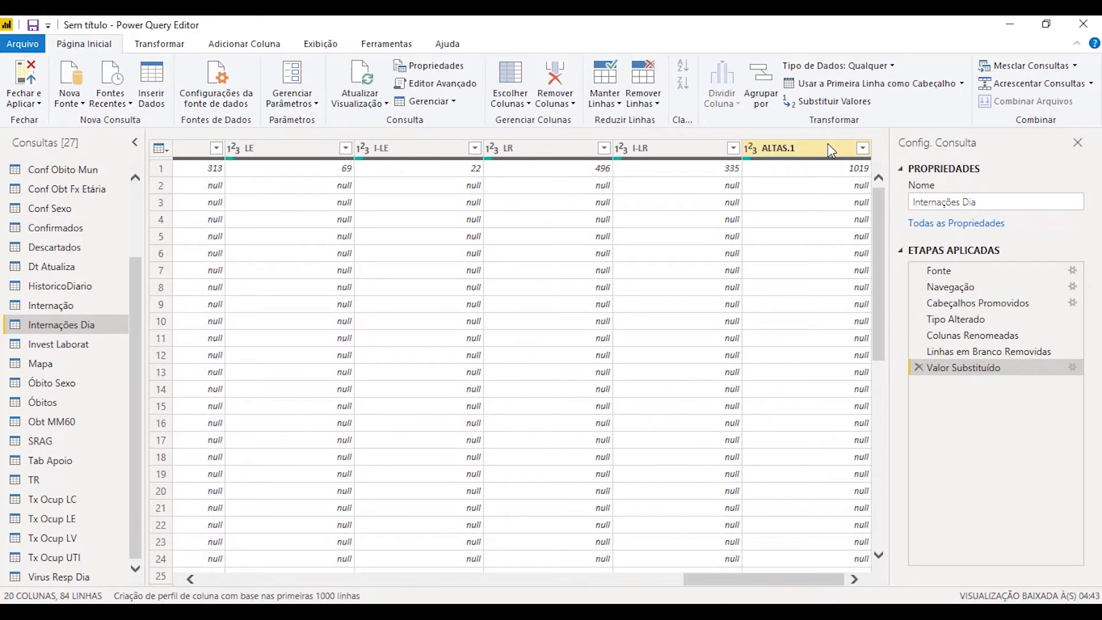
shift+click(827, 145)
drag(747, 580, 585, 590)
right_click(382, 154)
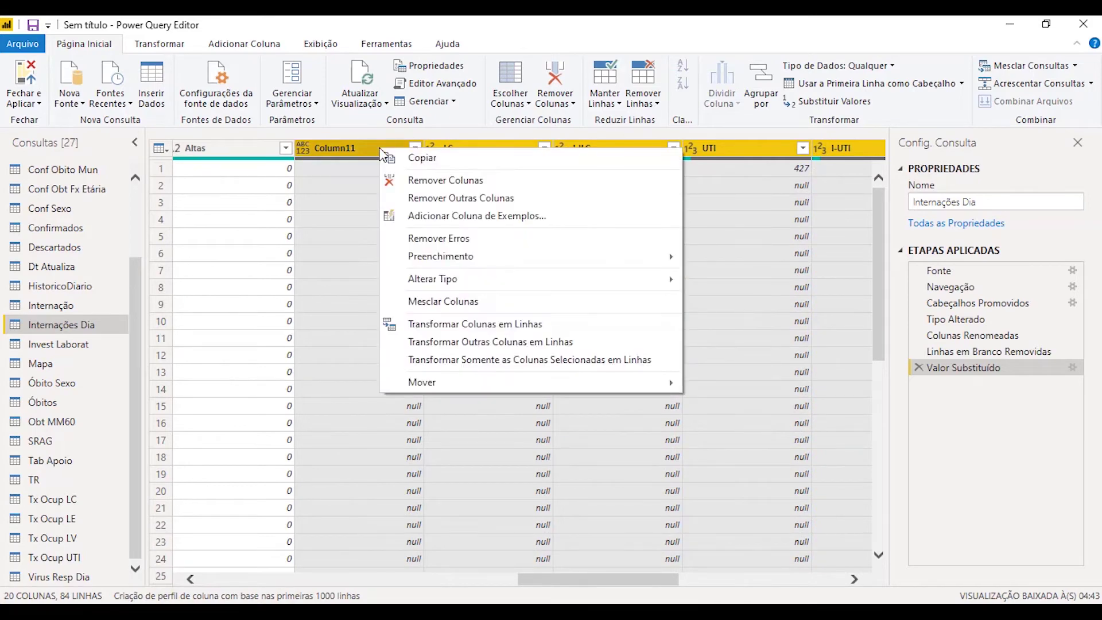
click(443, 182)
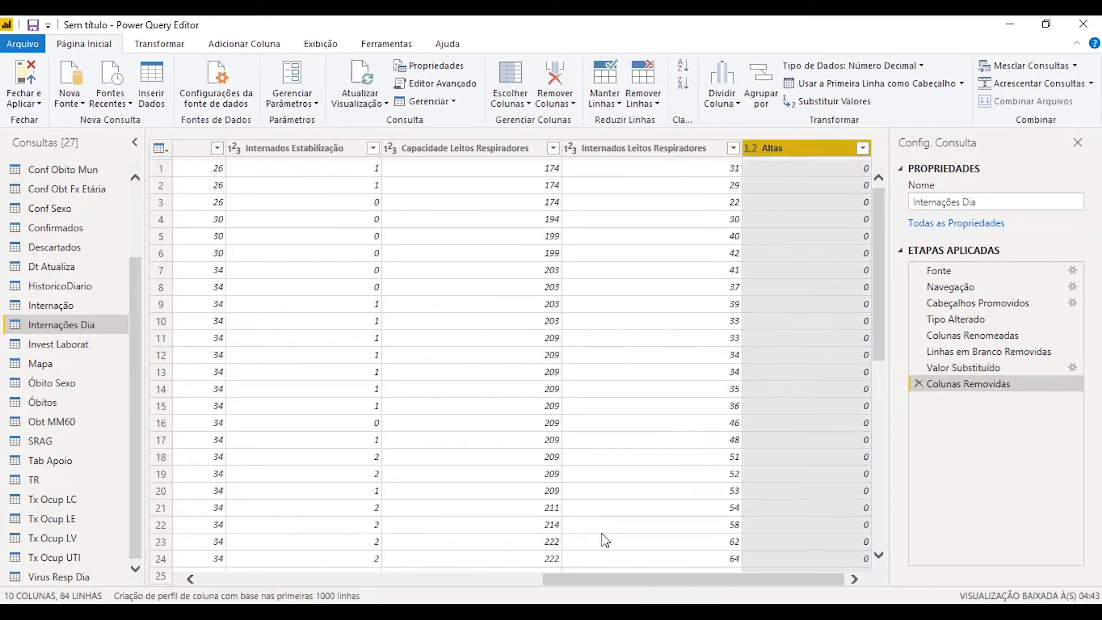
drag(698, 585, 332, 583)
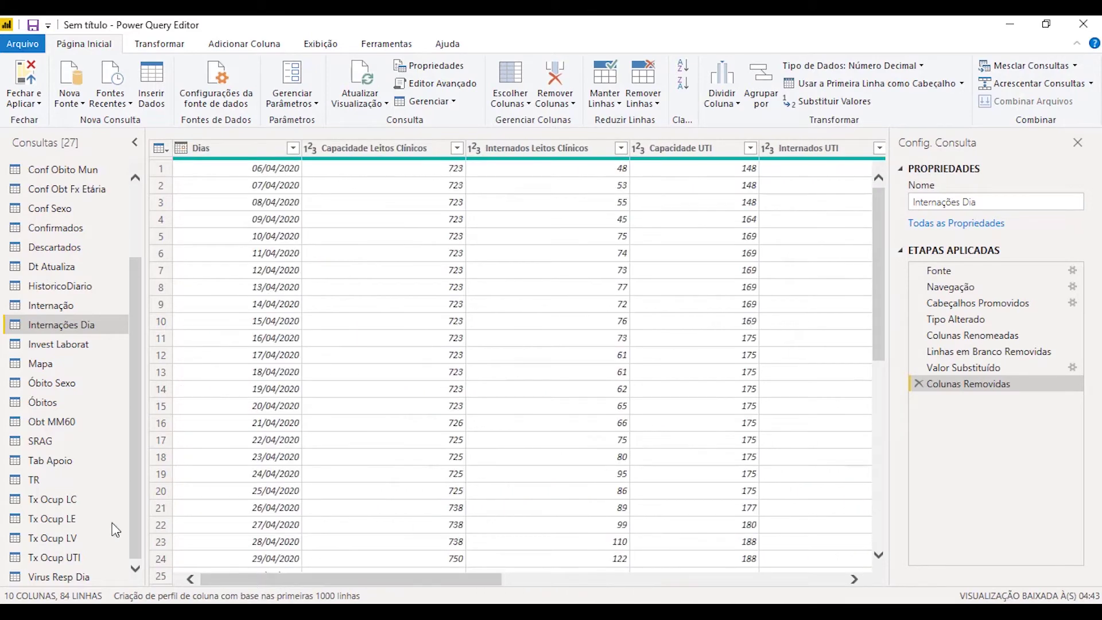
- Change the ID column of the Invest Laborat query to the Texto data type, adding the conversion as a new step
click(74, 344)
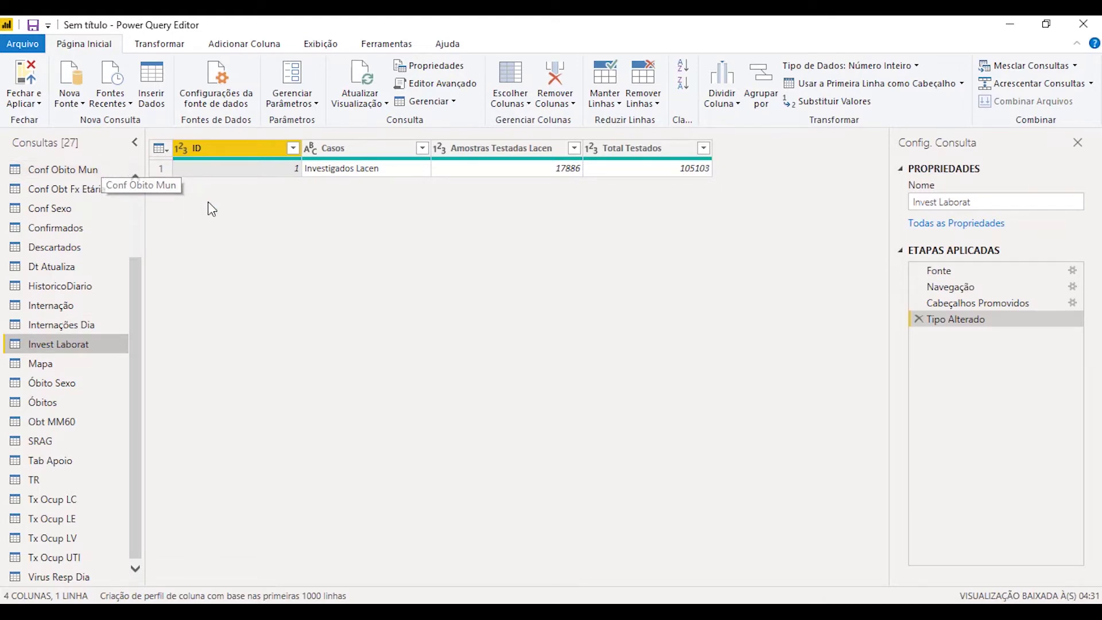
click(185, 145)
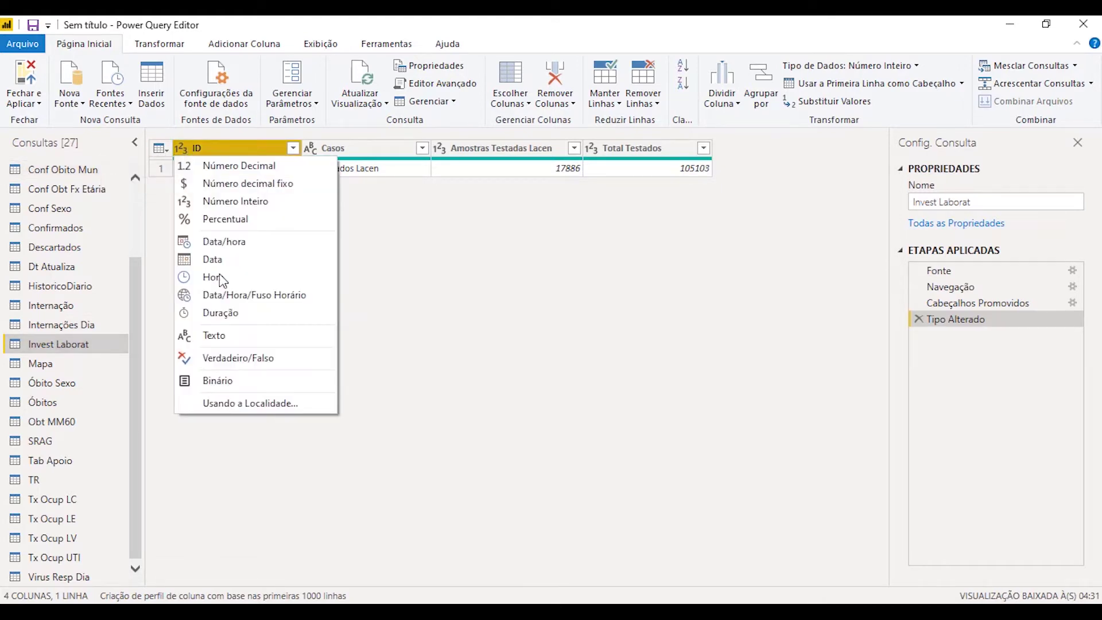
click(255, 346)
click(601, 359)
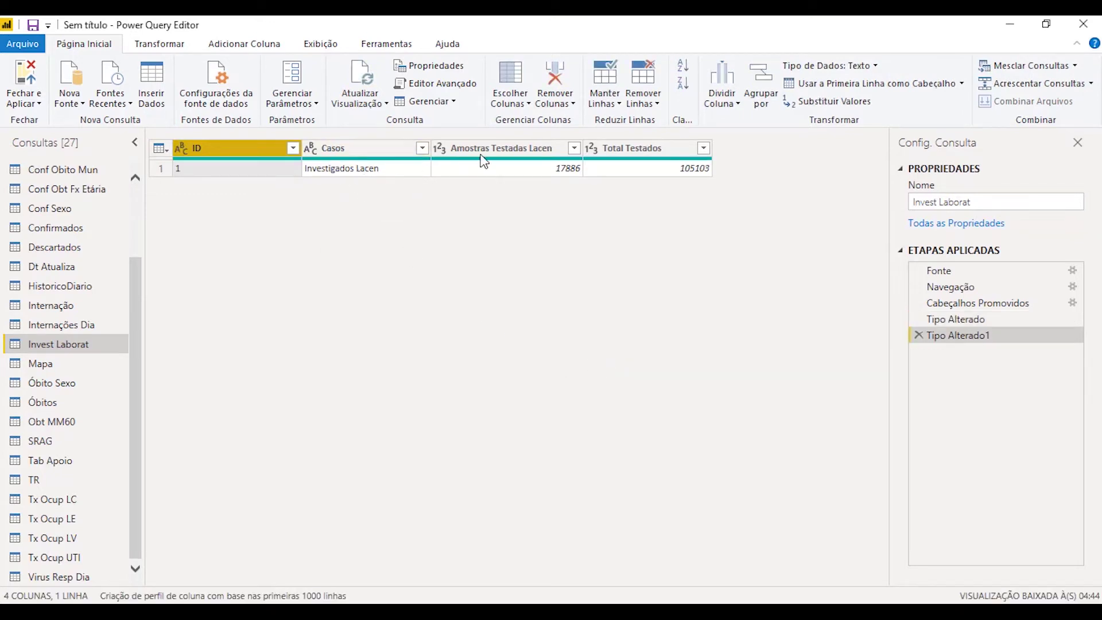
- In the Mapa query, remove the empty Column3 and change the Zipcode column's data type to Texto
click(60, 363)
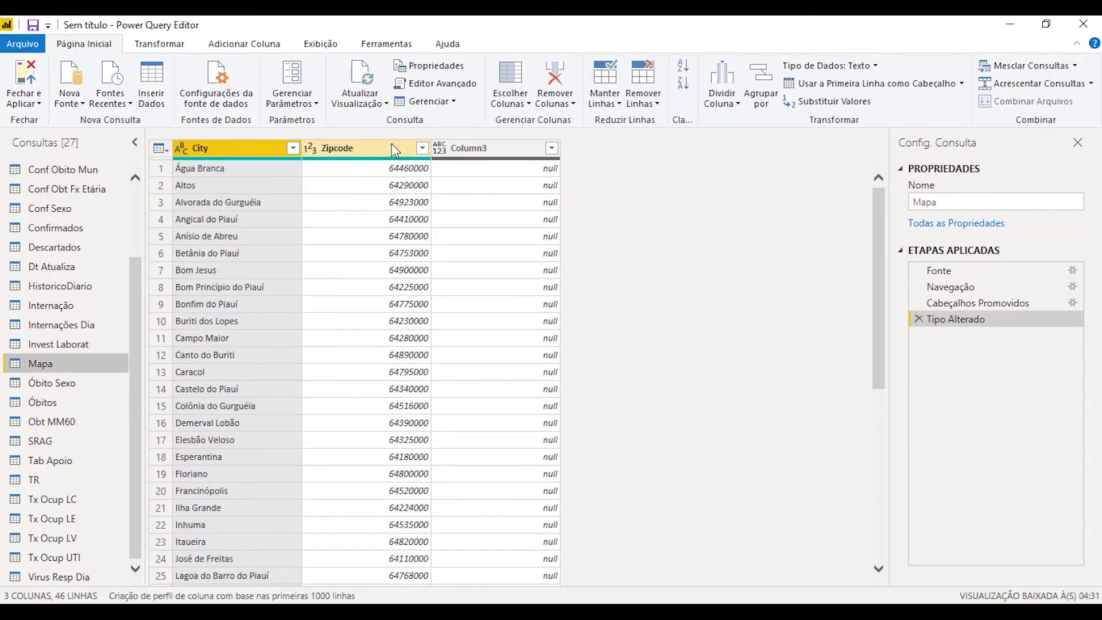
click(469, 145)
right_click(488, 145)
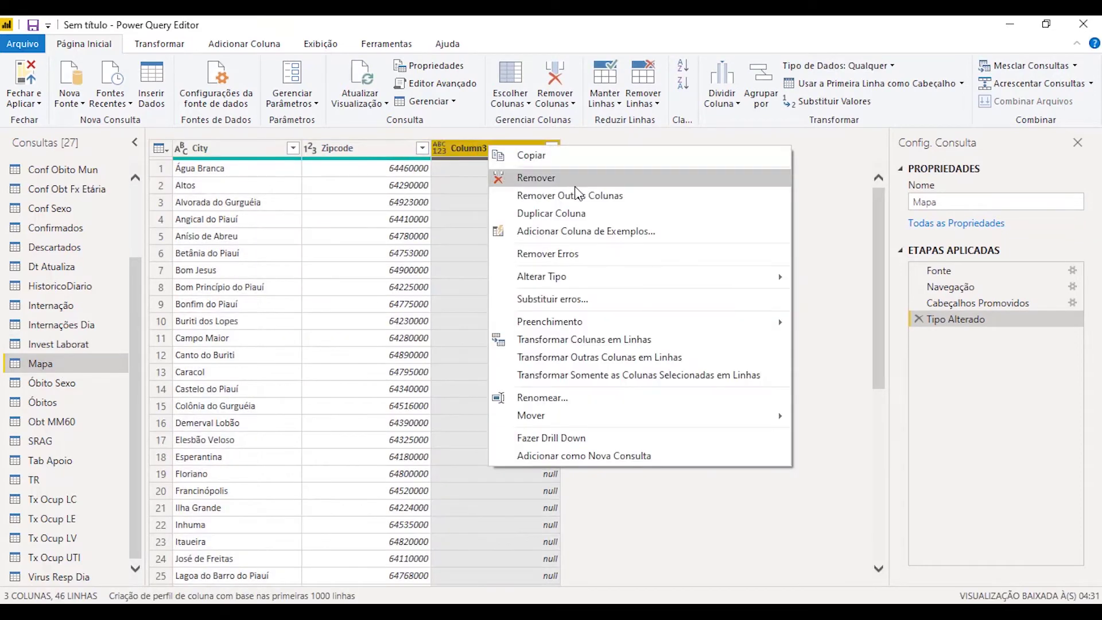
click(573, 182)
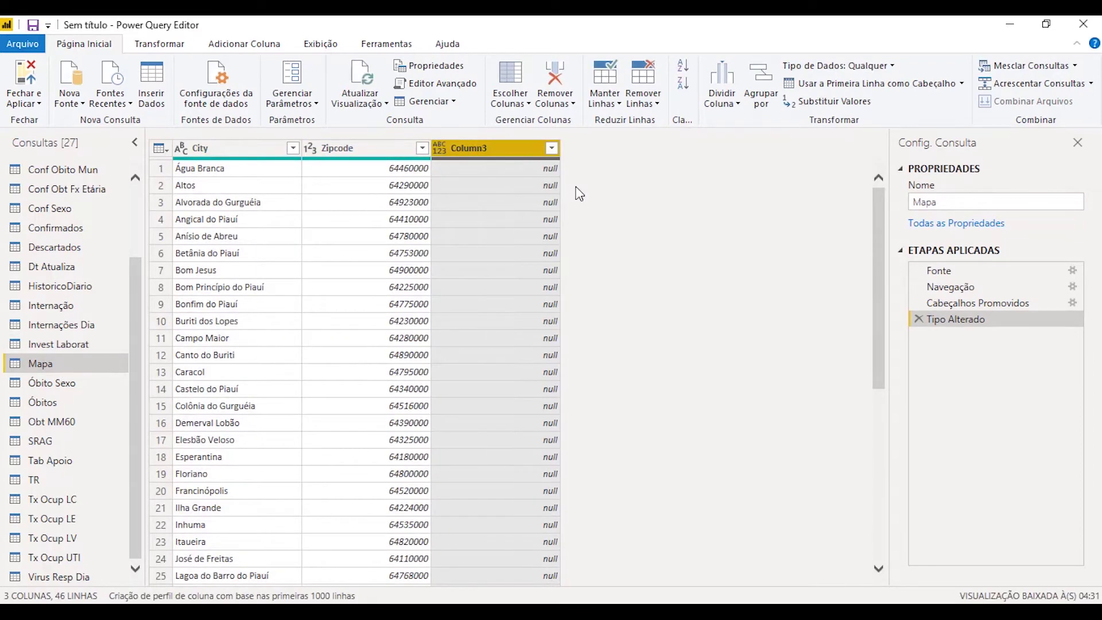
click(311, 148)
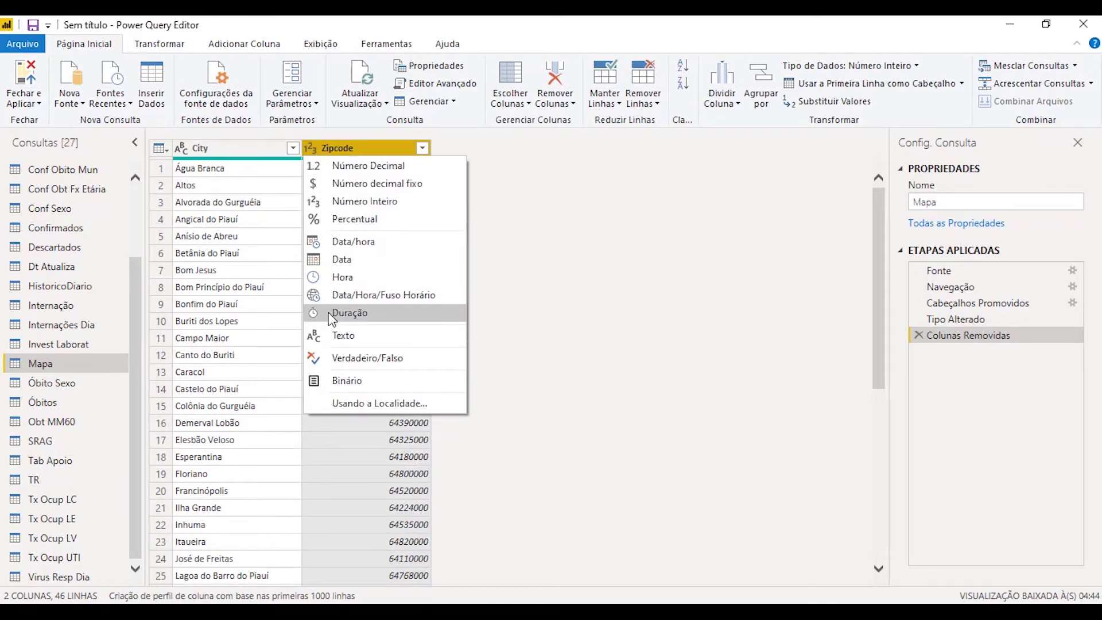
click(395, 337)
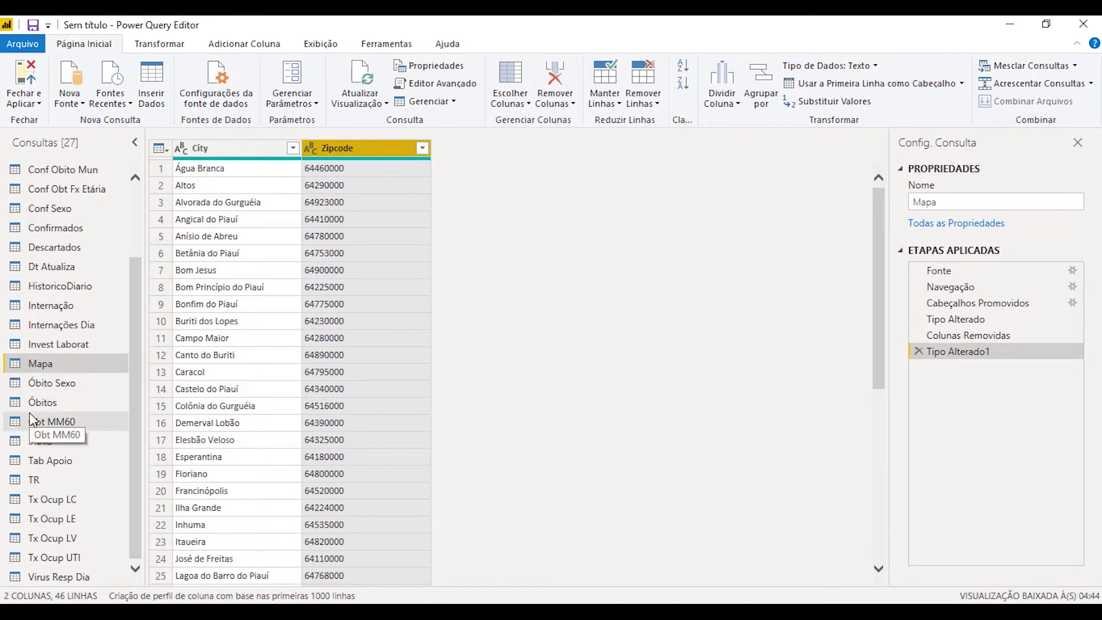
- In the Óbito Sexo query, keep only Column1 to Column3 and promote the first row to headers
click(72, 384)
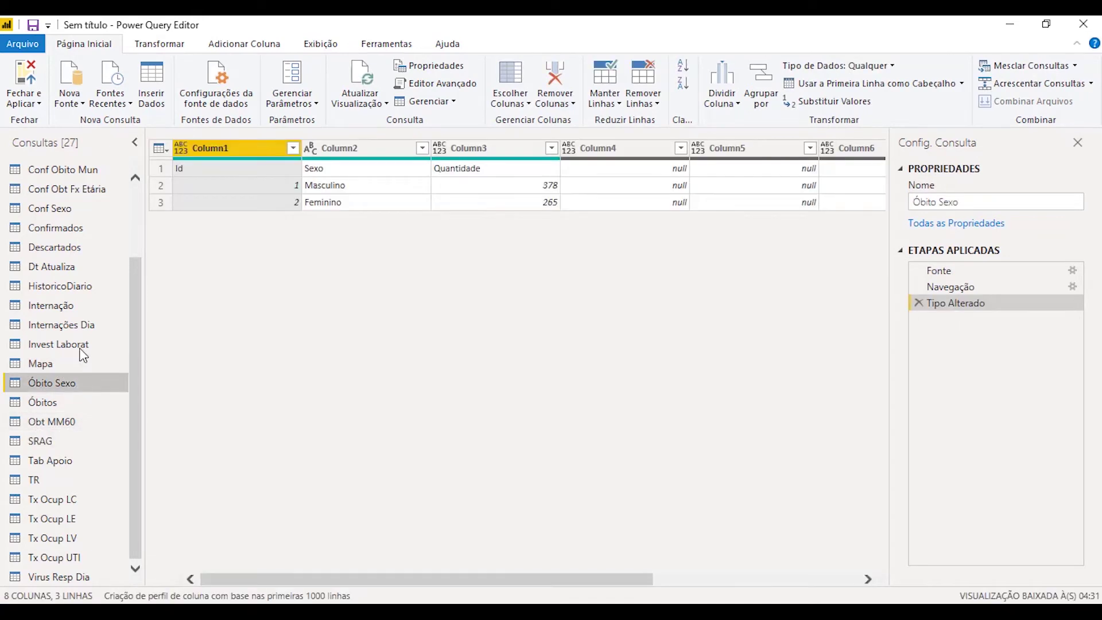
shift+click(488, 148)
right_click(488, 148)
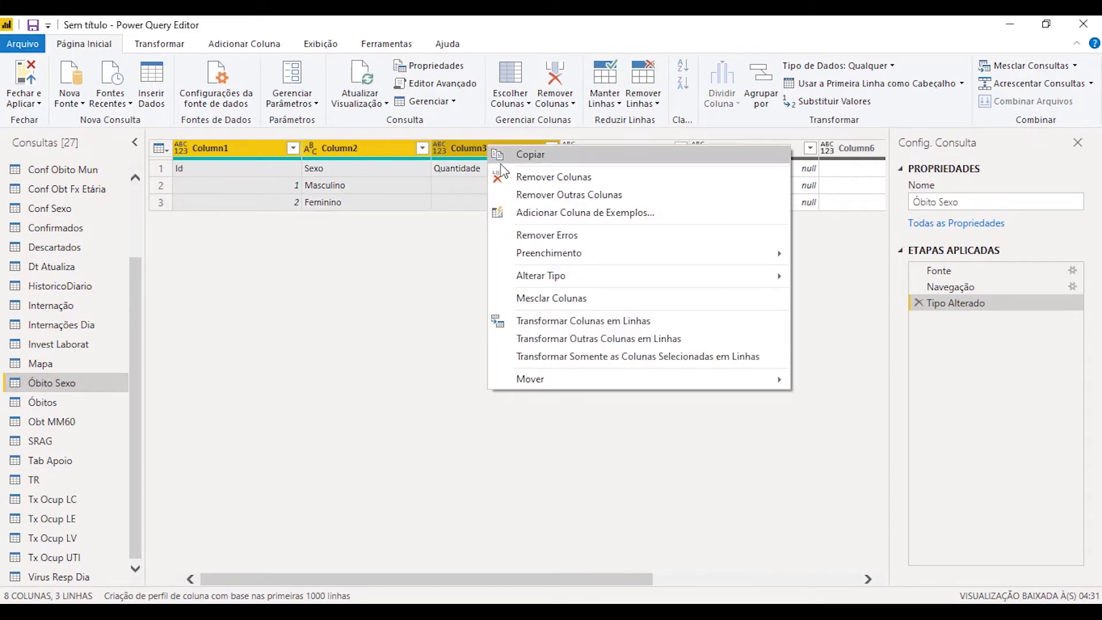
click(568, 194)
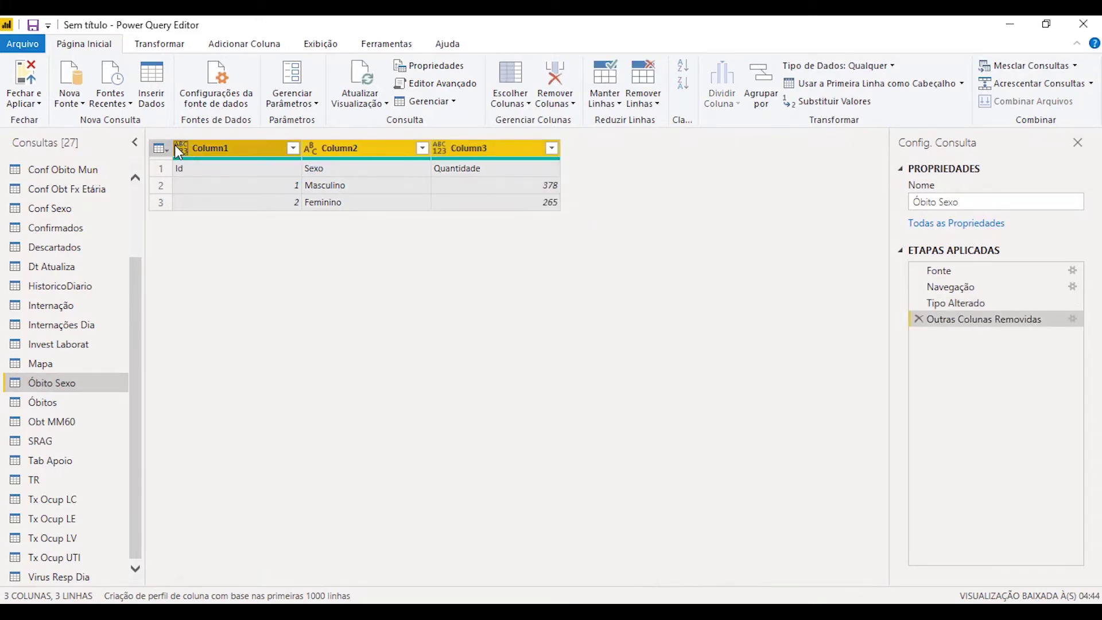
click(161, 148)
click(237, 190)
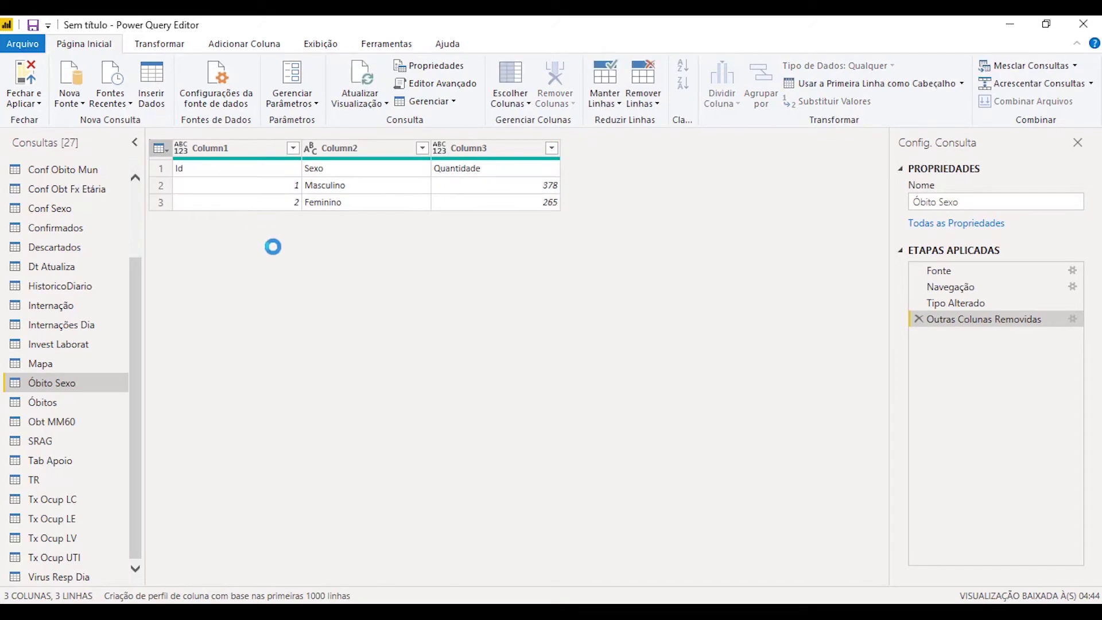
- Change the Id column of the Óbito Sexo query to Texto, adding the conversion as a new step
click(285, 150)
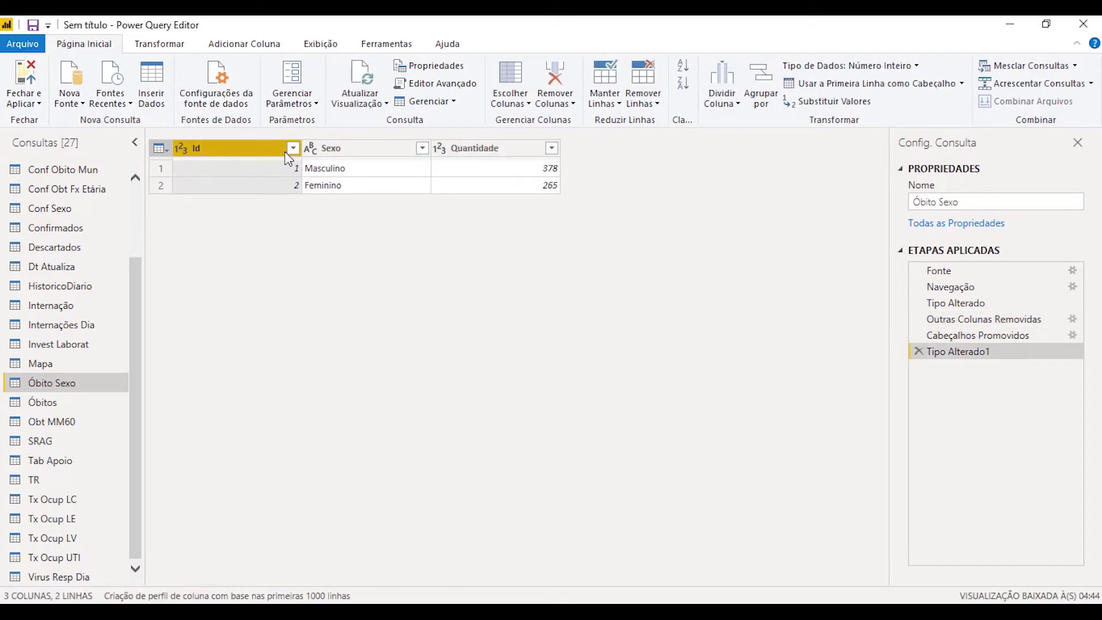
click(180, 151)
click(257, 333)
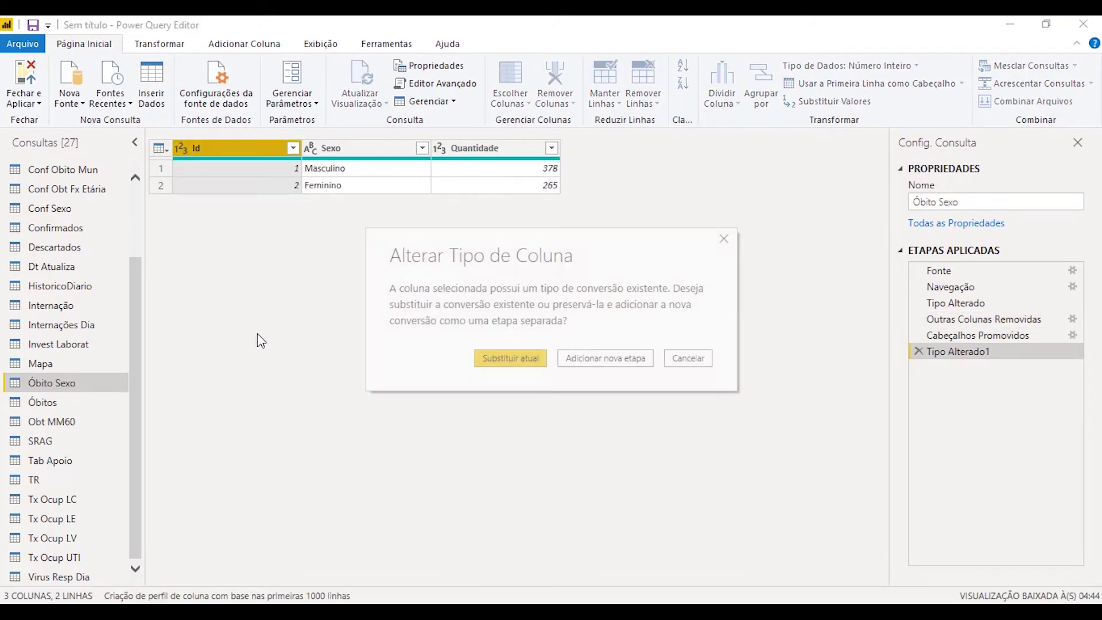
click(605, 358)
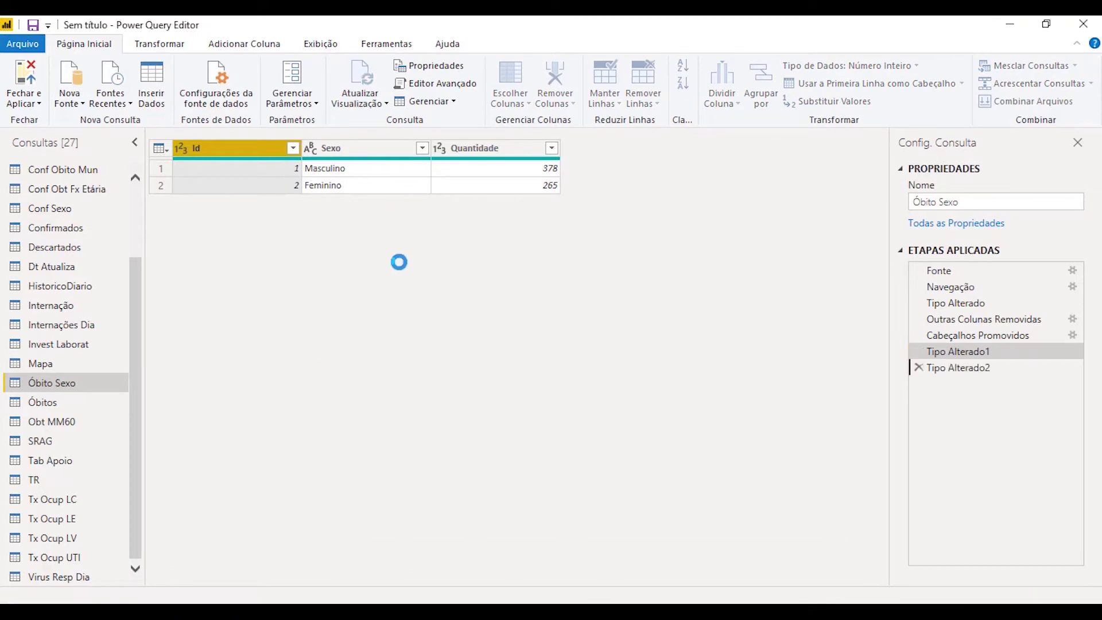
- Change the ID column of the Óbitos query to the Texto data type, adding the conversion as a new step
click(68, 403)
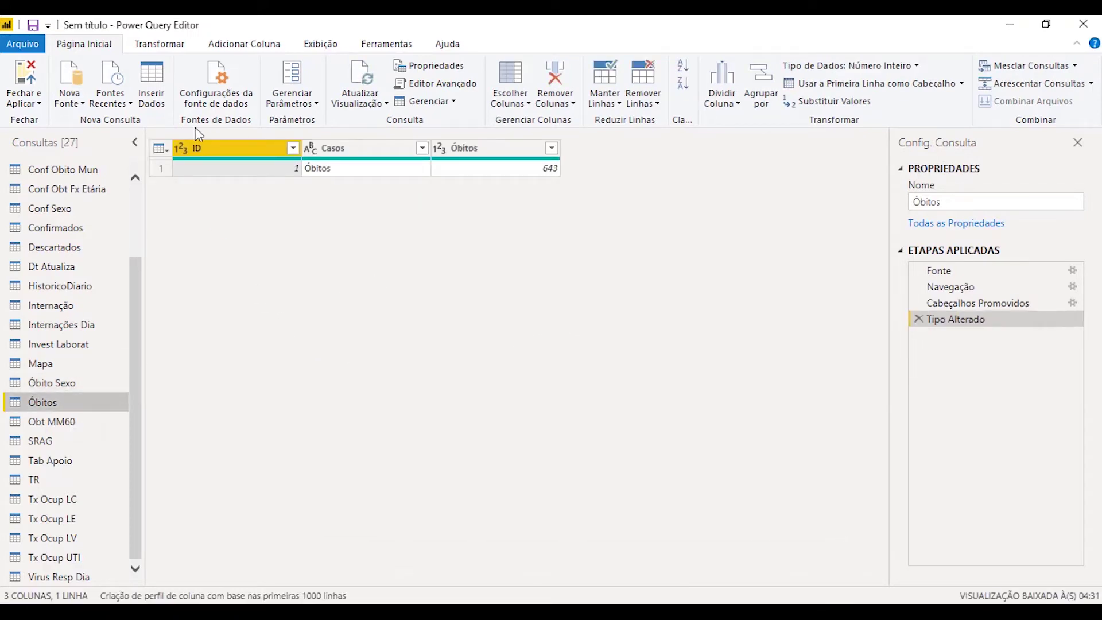
click(184, 147)
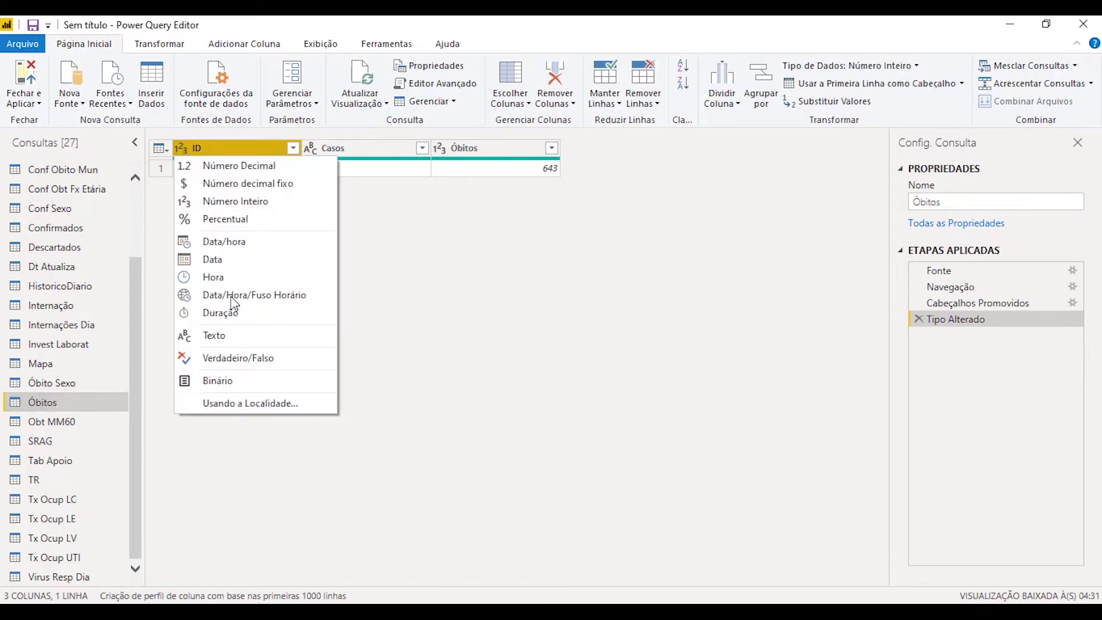
click(245, 338)
click(569, 360)
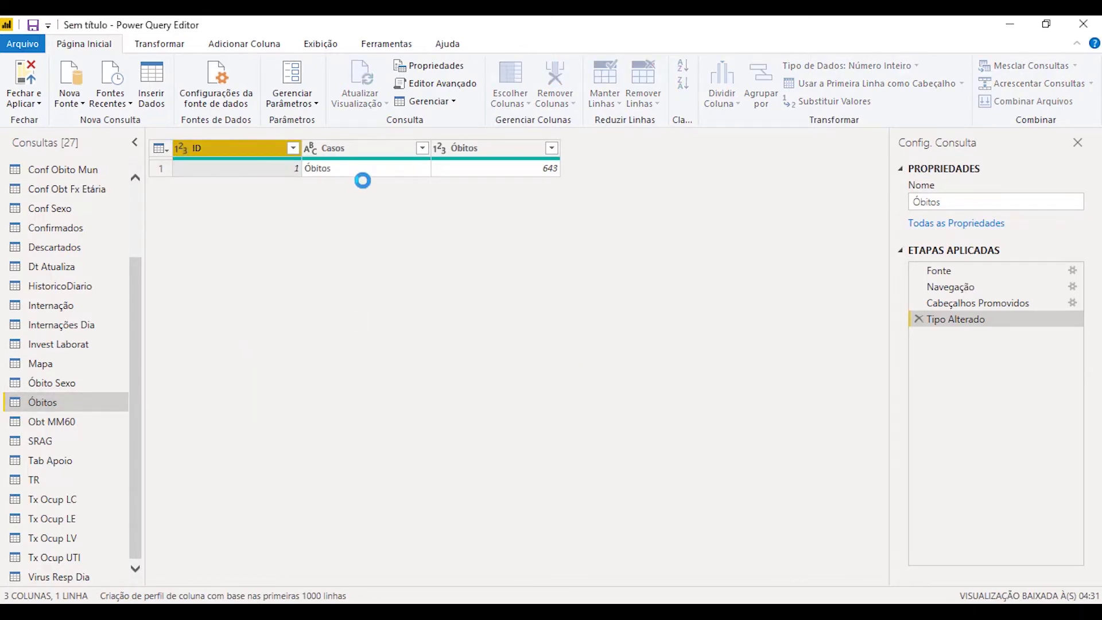
click(396, 170)
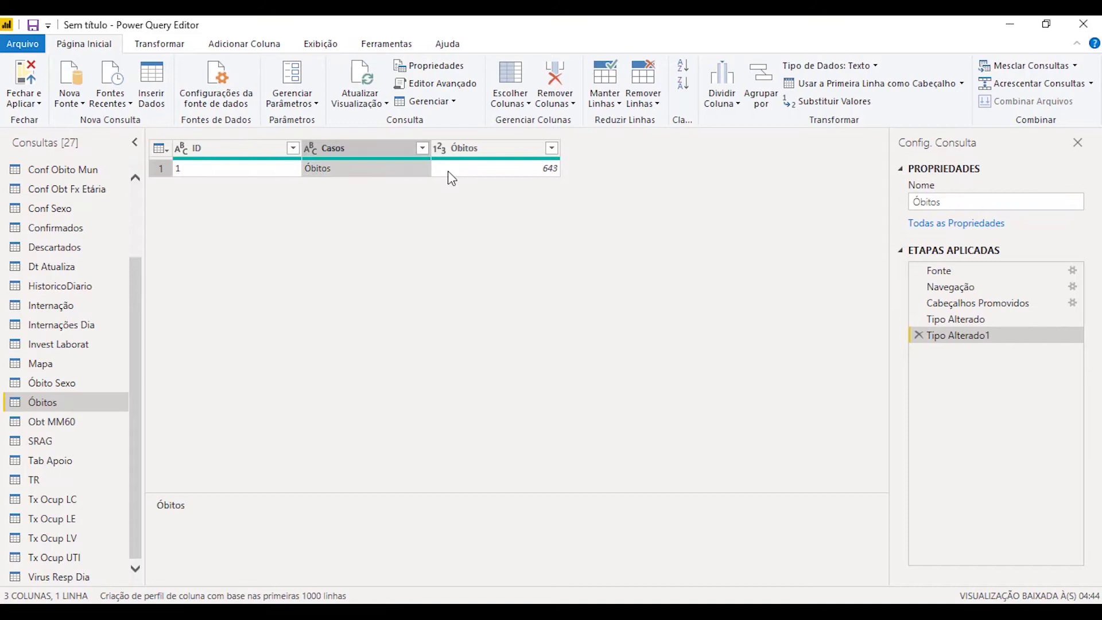
click(531, 170)
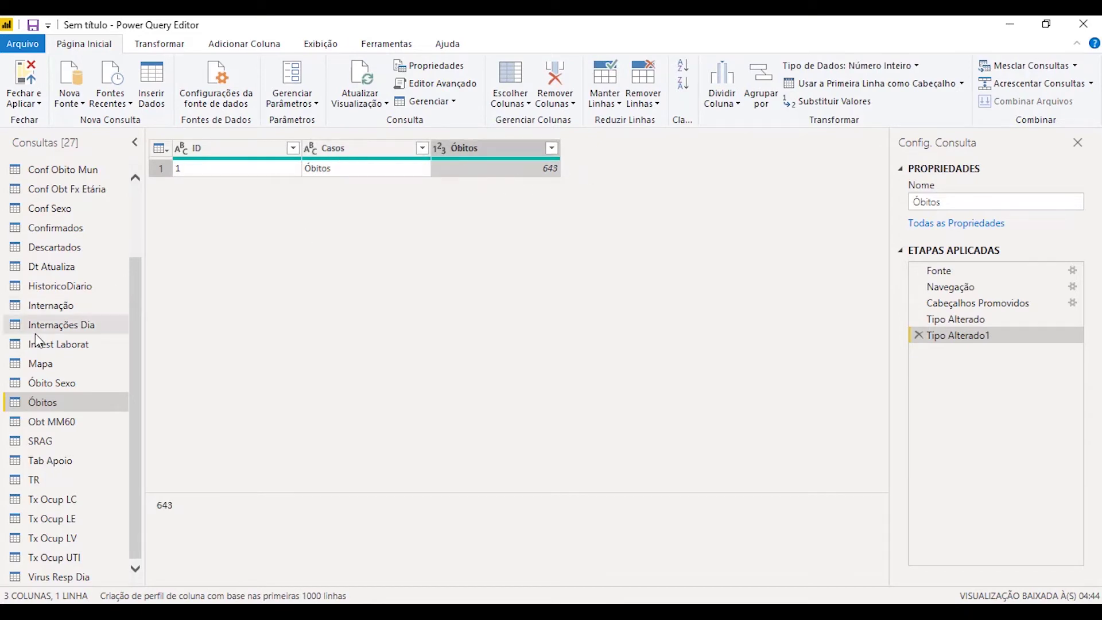
- In the Obt MM60 query, keep only Column1 to Column3 and promote the first row to headers
click(60, 423)
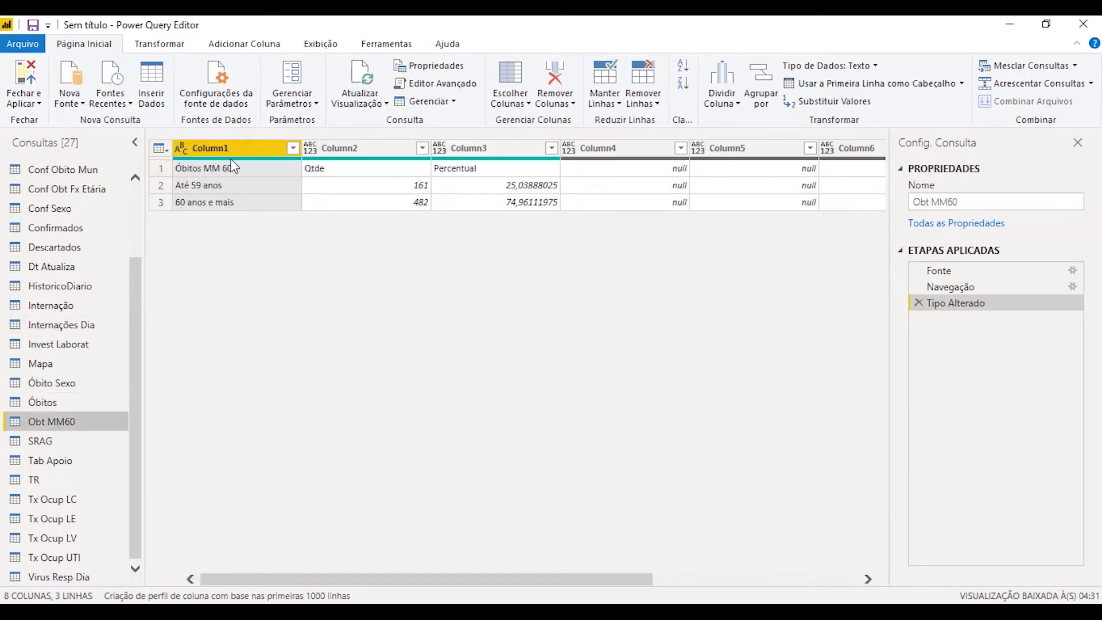
shift+click(519, 148)
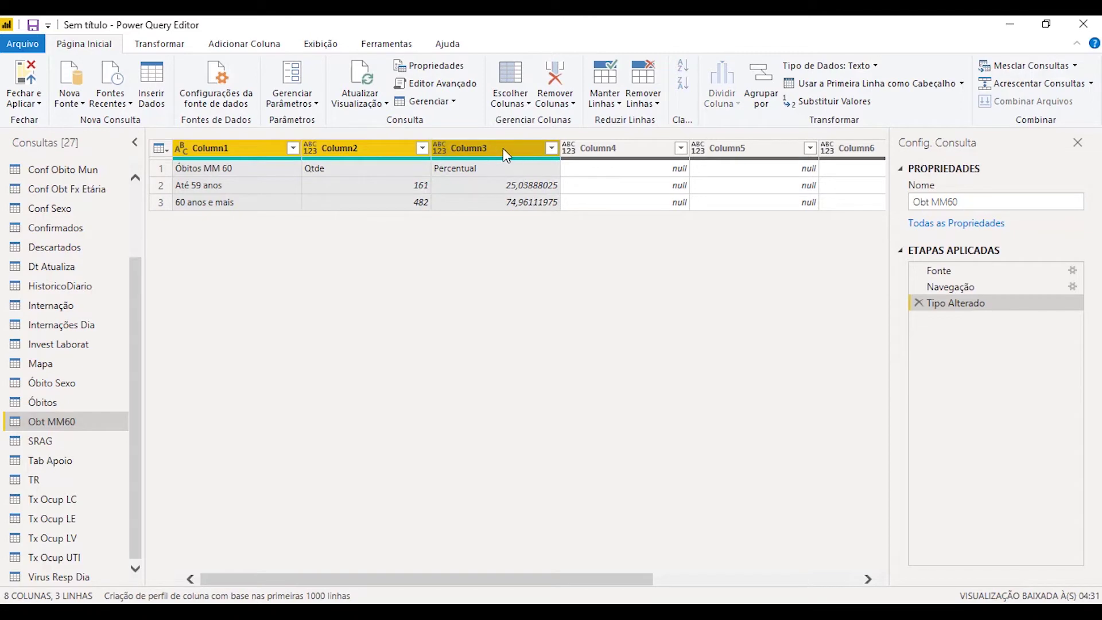
right_click(503, 149)
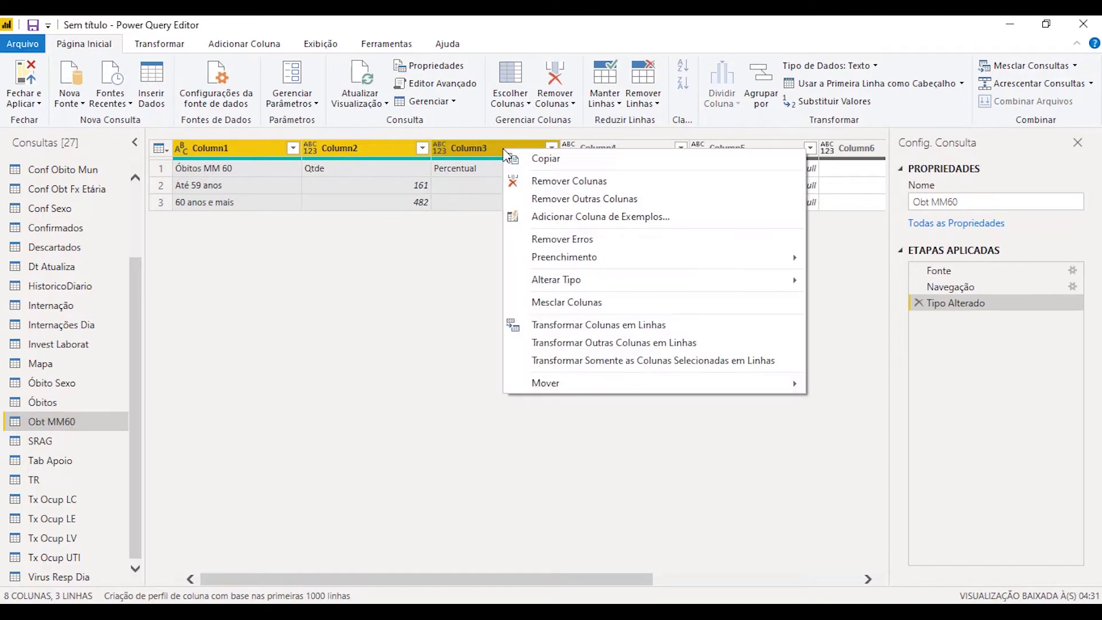
click(677, 200)
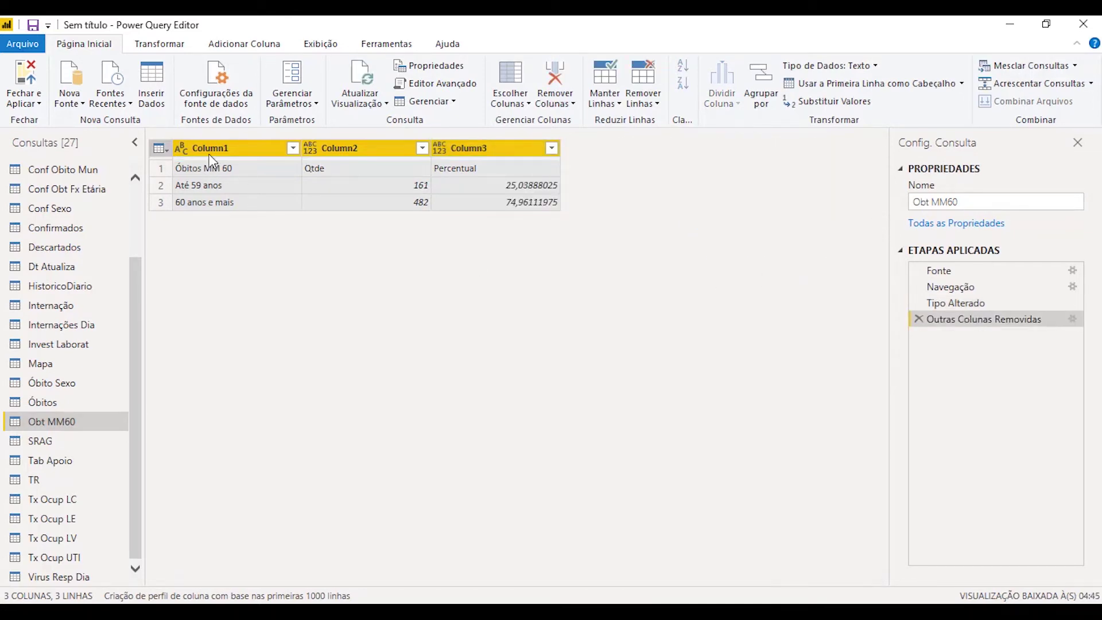
click(165, 152)
click(246, 189)
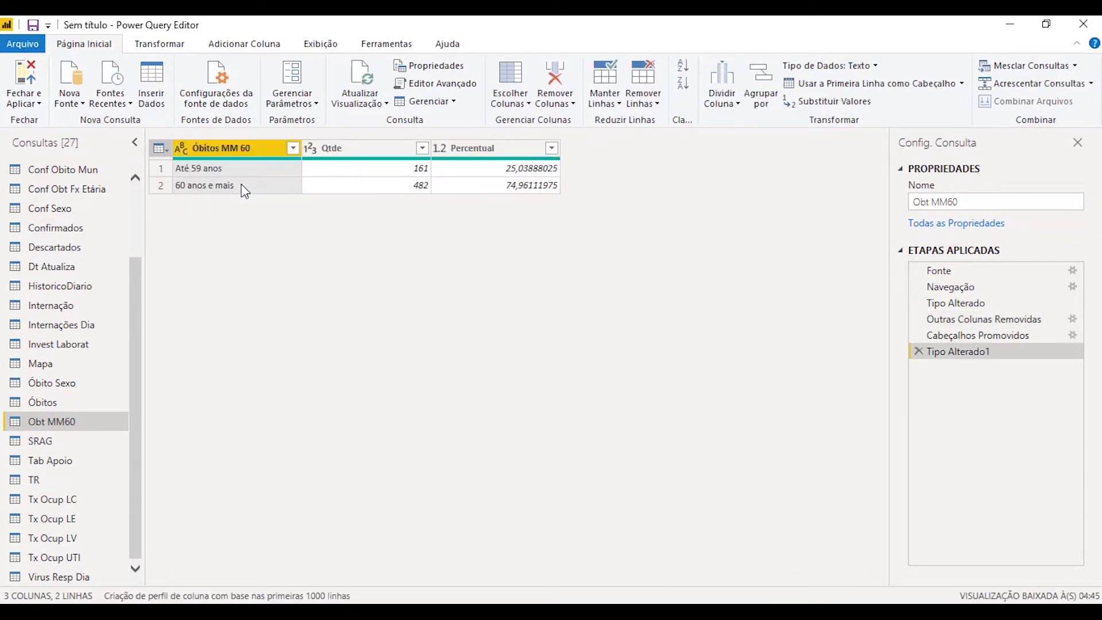
- Promote the first row of the SRAG query to column headers
click(83, 442)
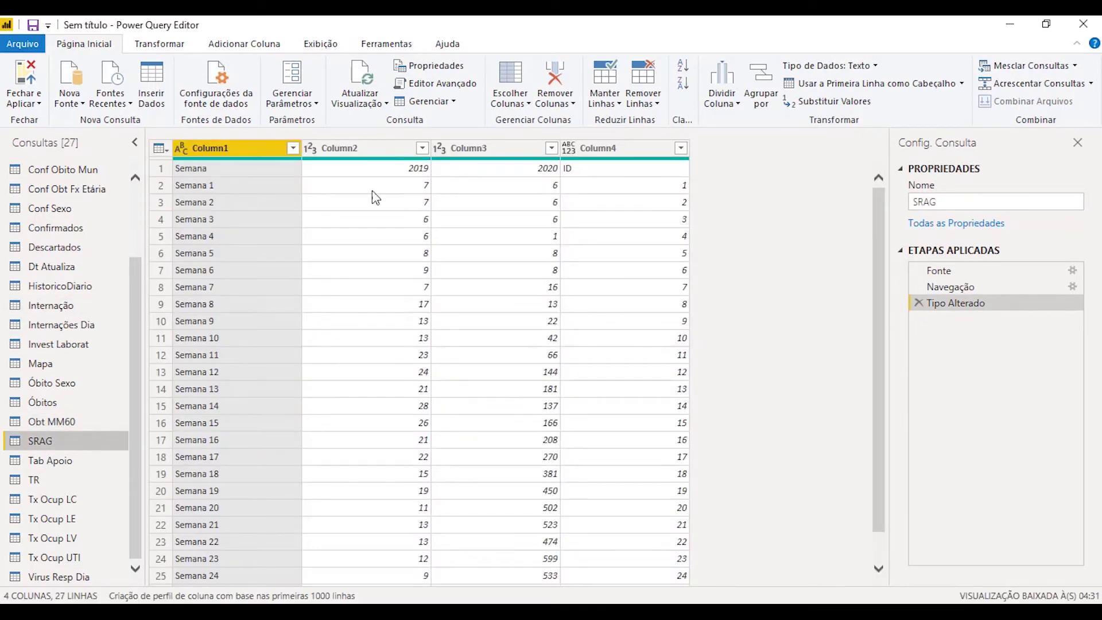
scroll(365, 239, down, 1)
scroll(364, 248, up, 1)
click(162, 149)
click(305, 191)
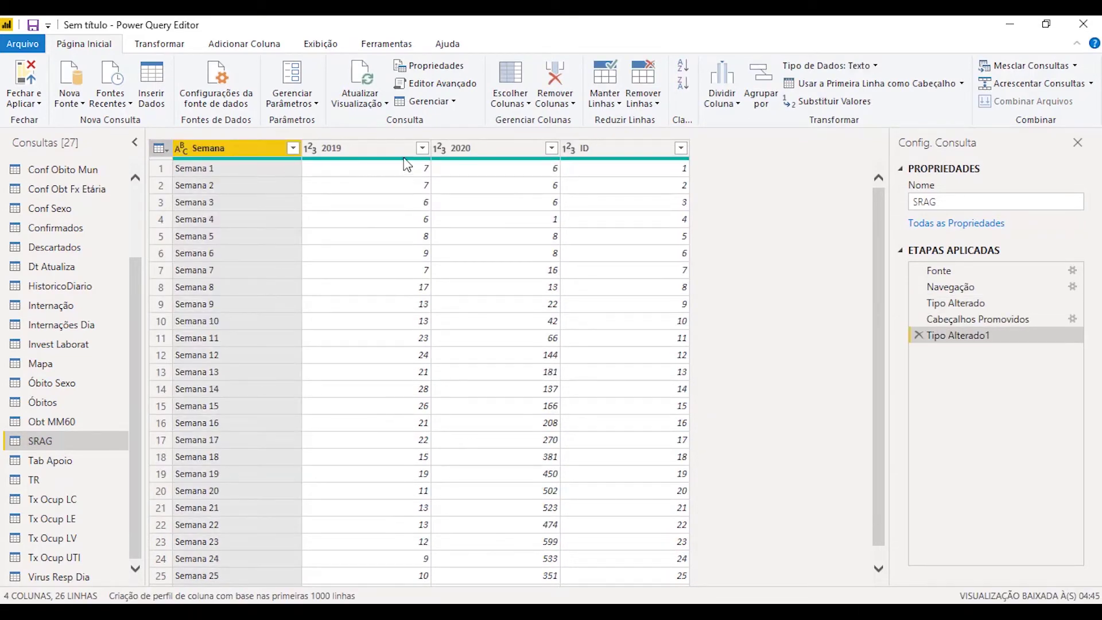
- Move the ID column of the SRAG query in front of Semana and change its data type to Texto
click(588, 150)
double_click(584, 149)
drag(584, 149, 230, 165)
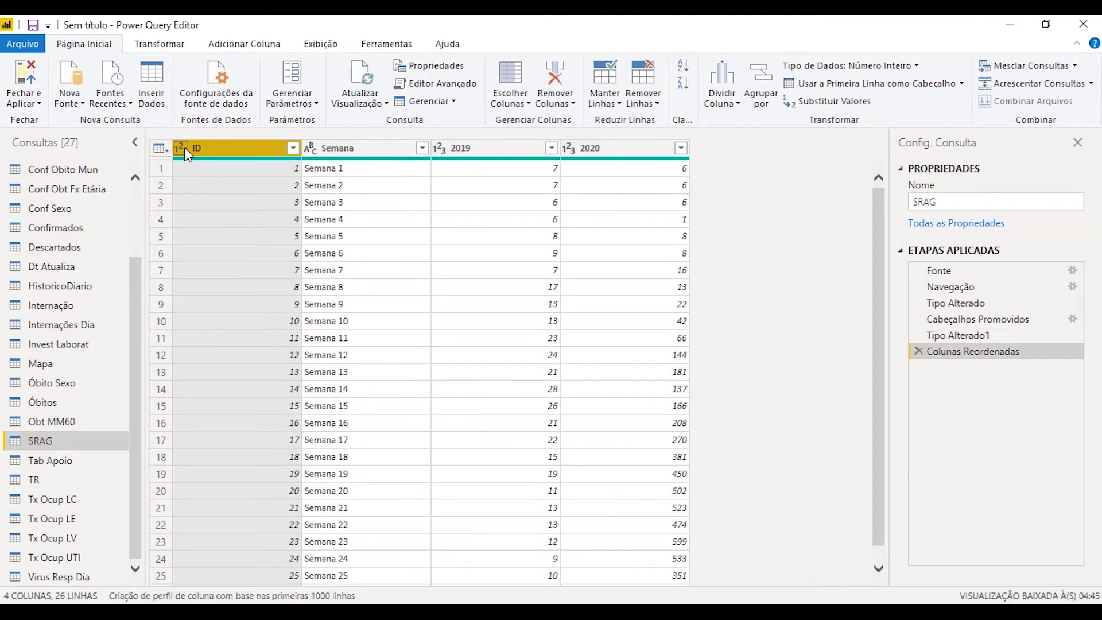
click(182, 148)
click(245, 335)
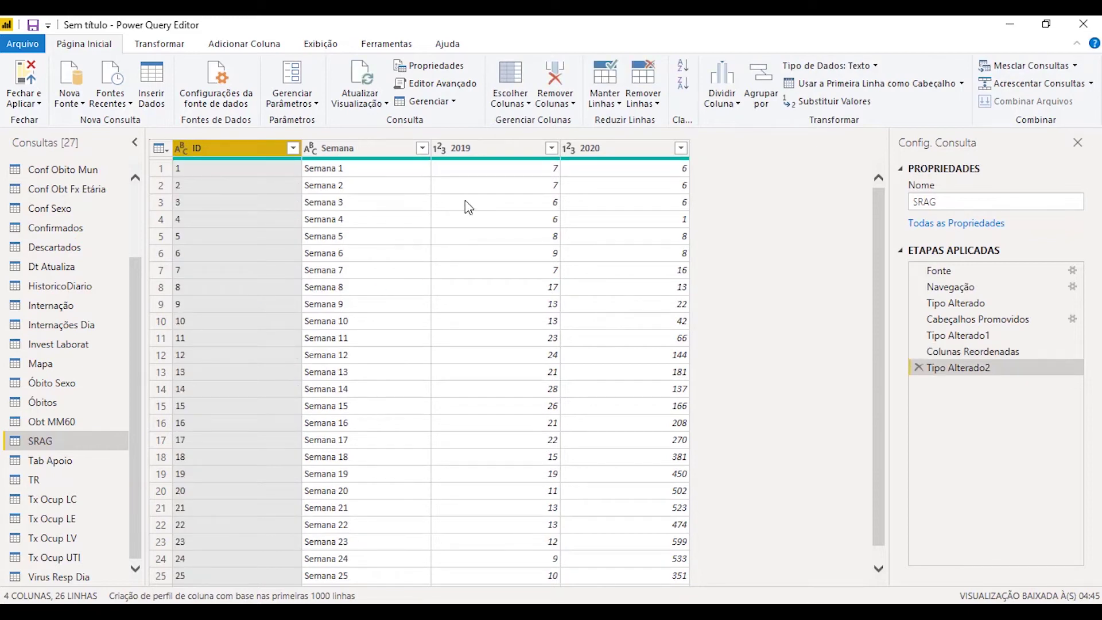
scroll(559, 265, down, 1)
scroll(559, 265, up, 1)
- Examine the end of the Tab Apoio query, checking the id, Município, Confirmados and Óbitos values in its last rows
click(66, 461)
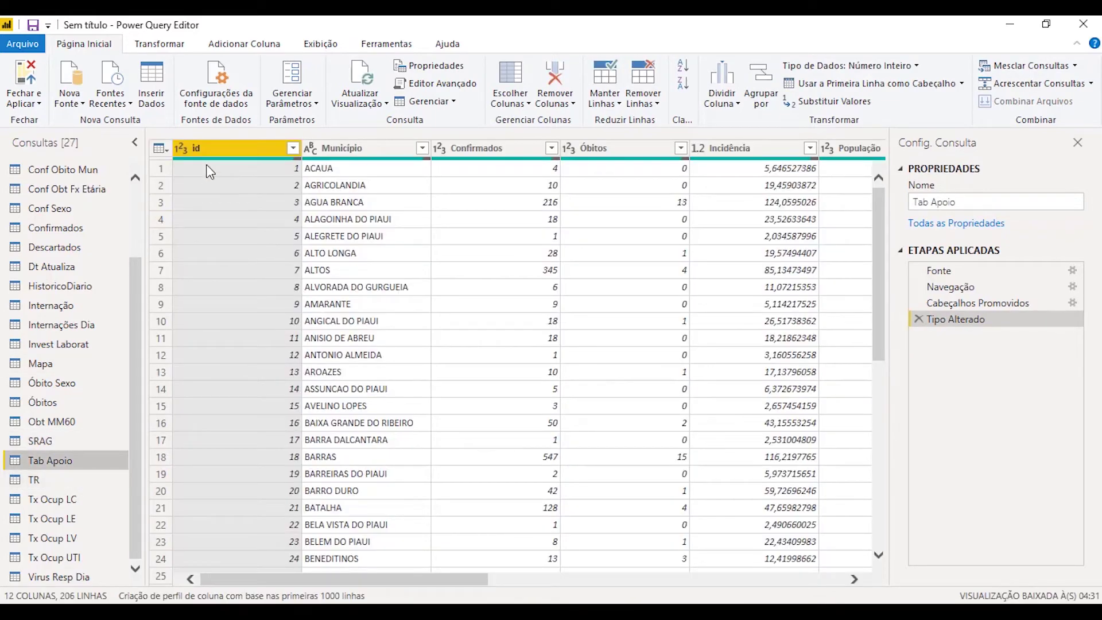
click(179, 148)
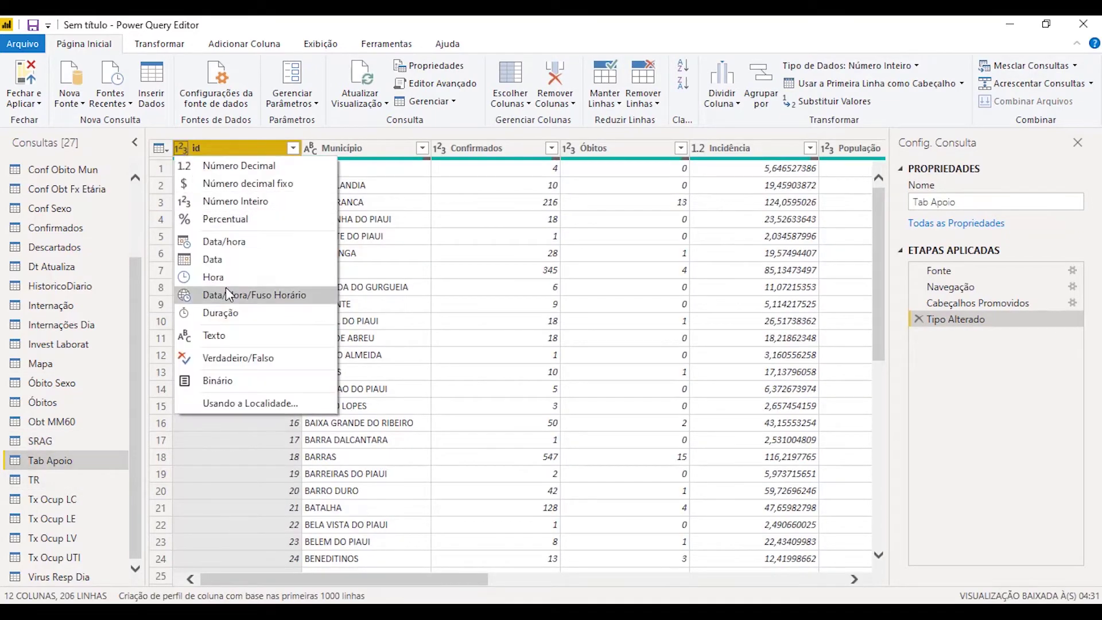
click(523, 377)
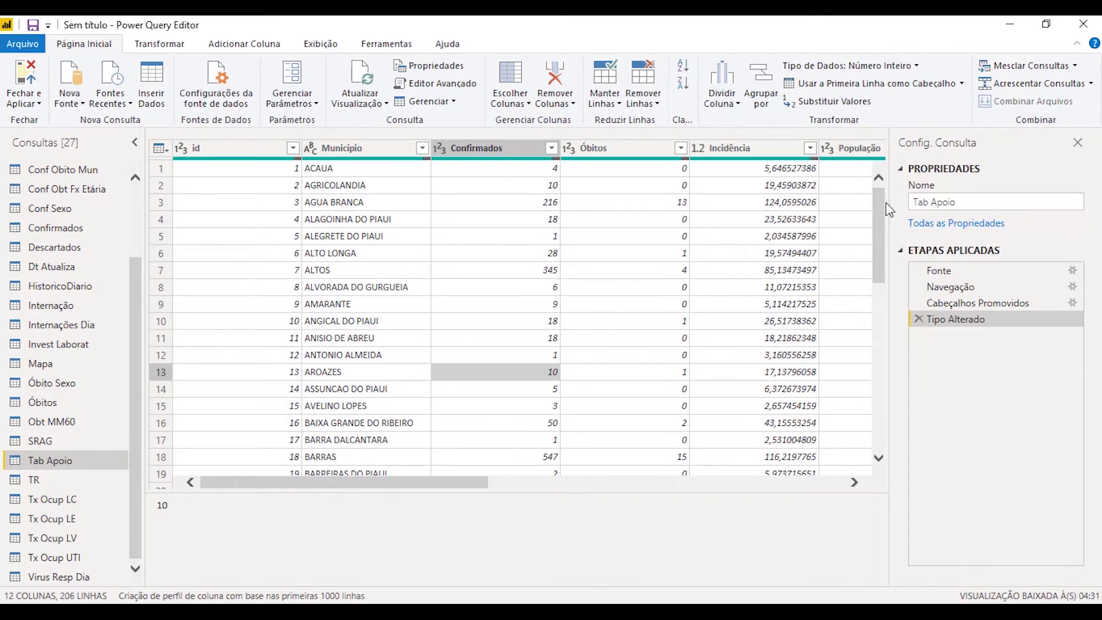
drag(878, 264, 878, 439)
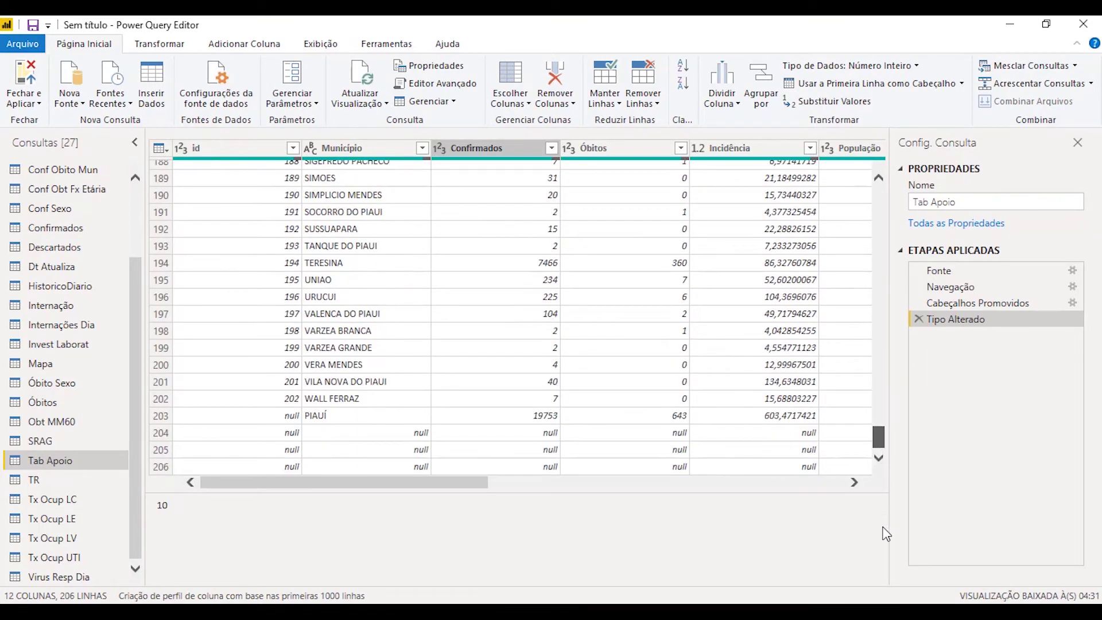
click(415, 436)
click(479, 434)
click(401, 436)
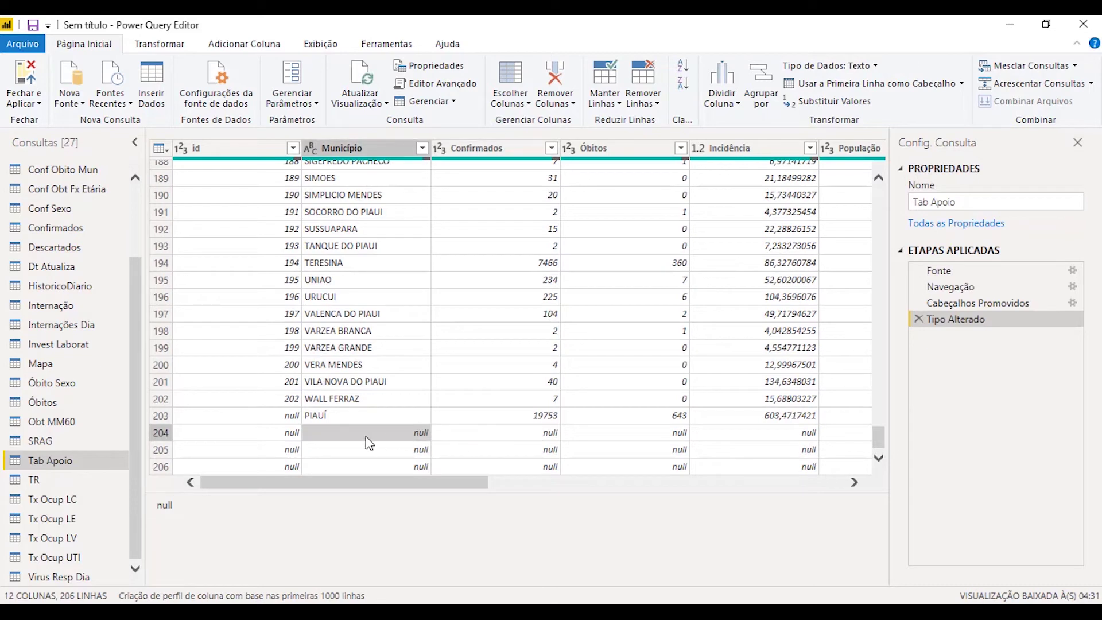
click(283, 438)
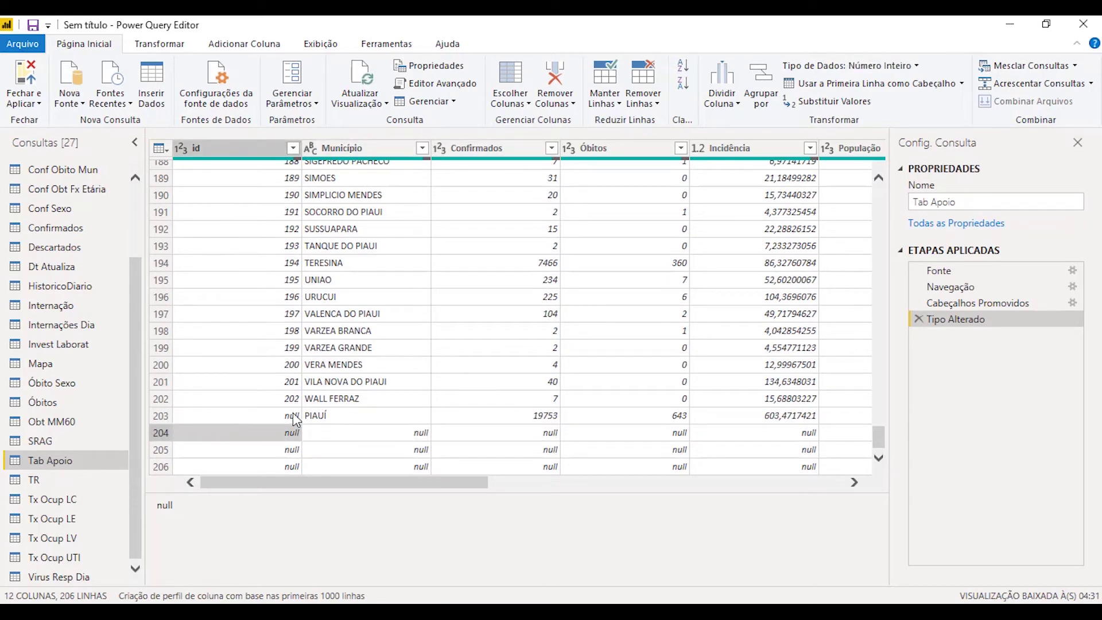
click(295, 417)
click(337, 421)
click(490, 420)
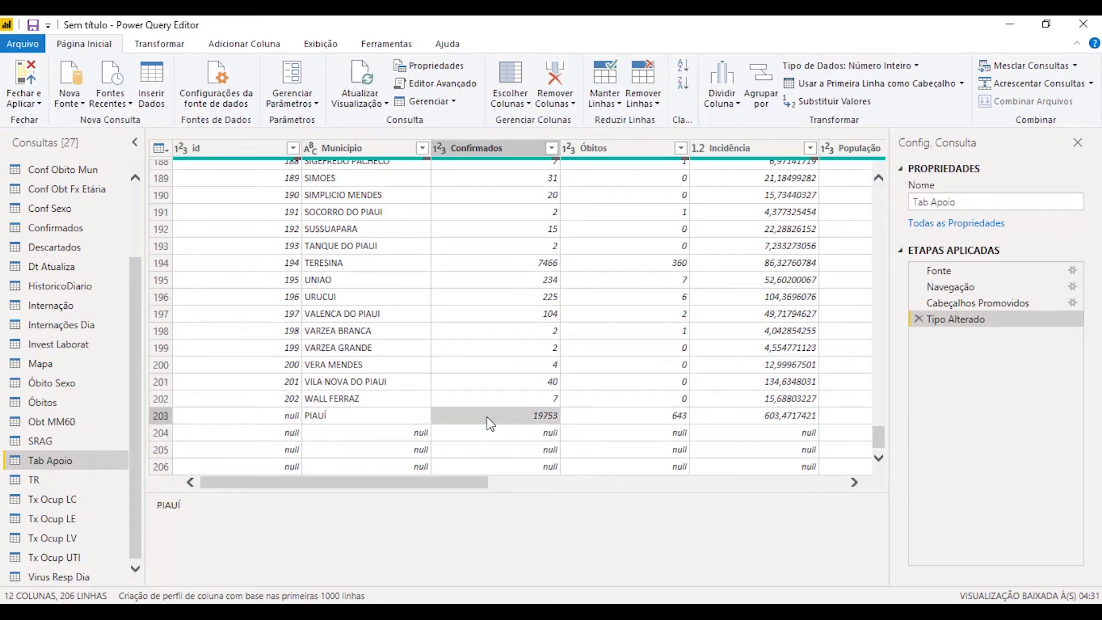
click(613, 418)
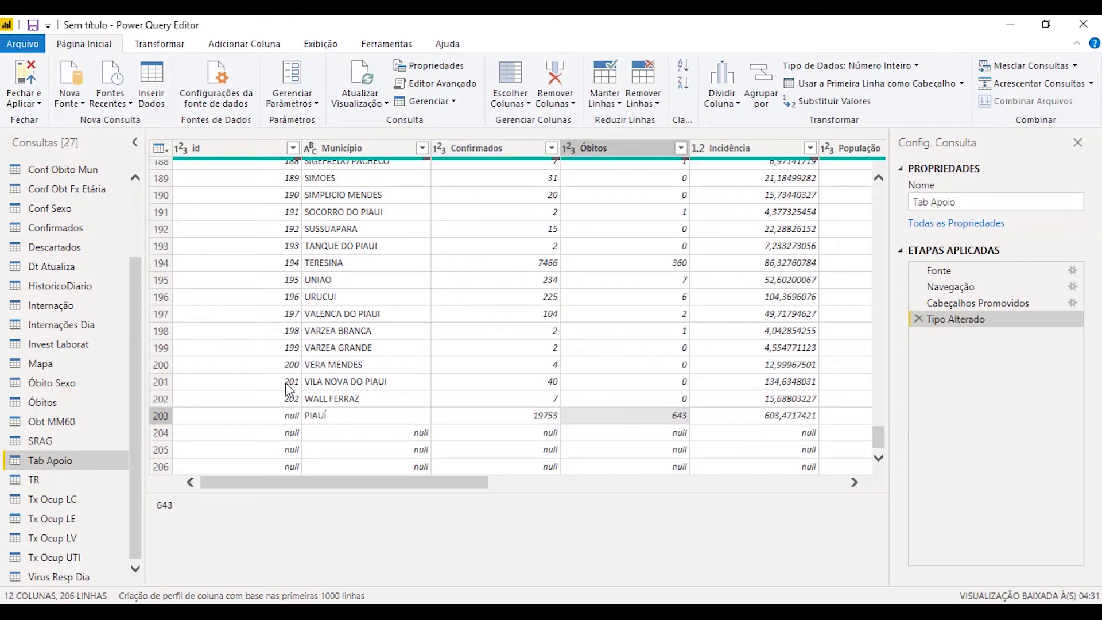
- Try removing the blank rows from the Tab Apoio query, check its last rows and delete the added step
click(251, 151)
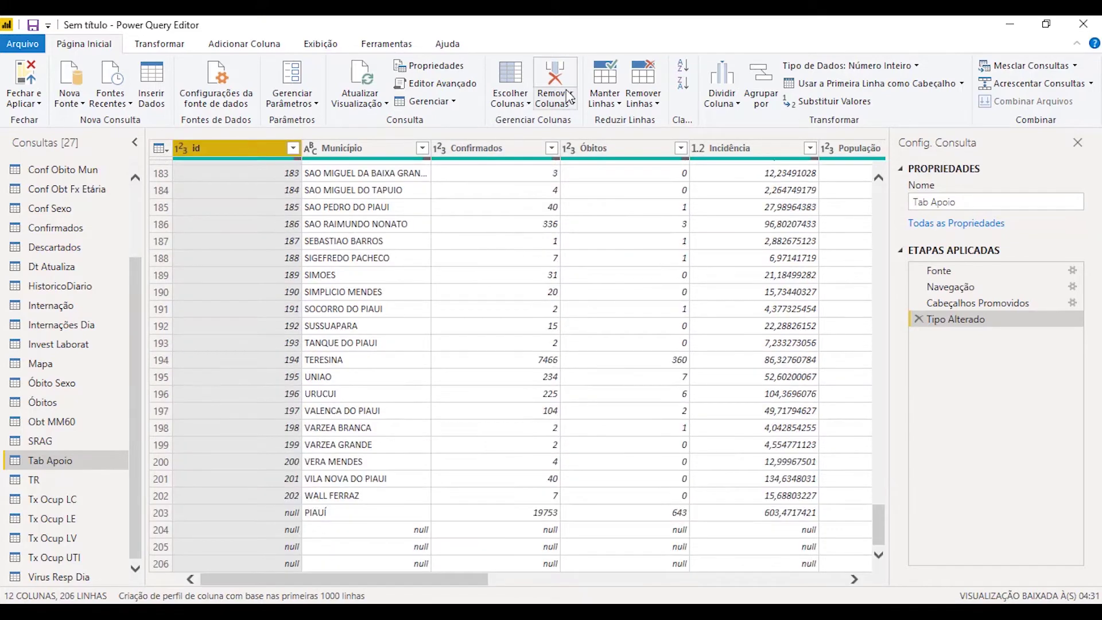
click(555, 98)
click(648, 102)
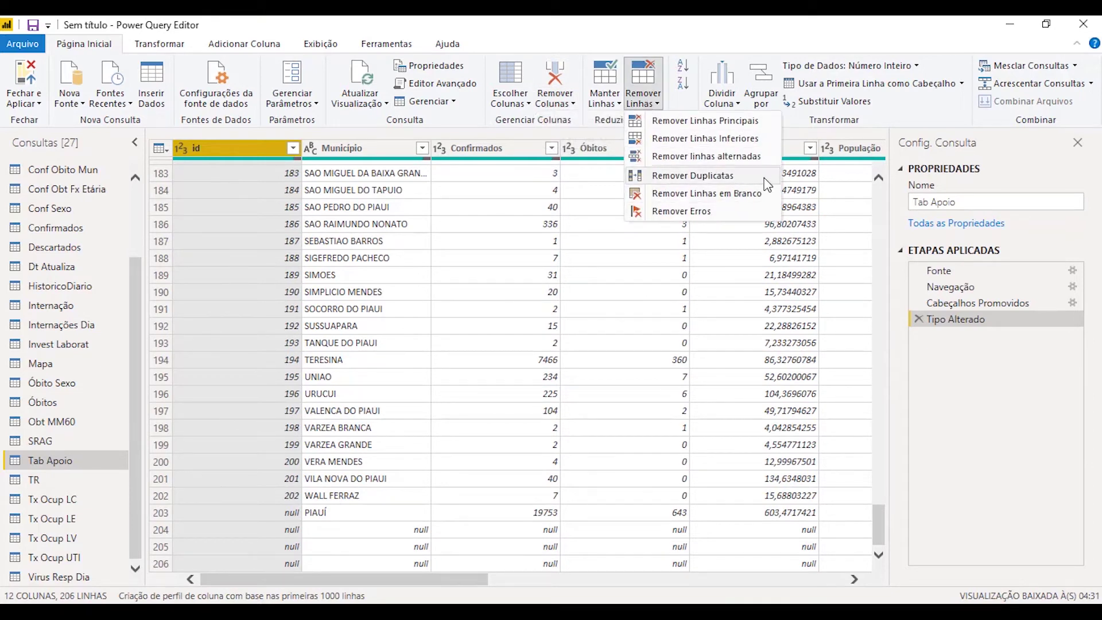
click(727, 197)
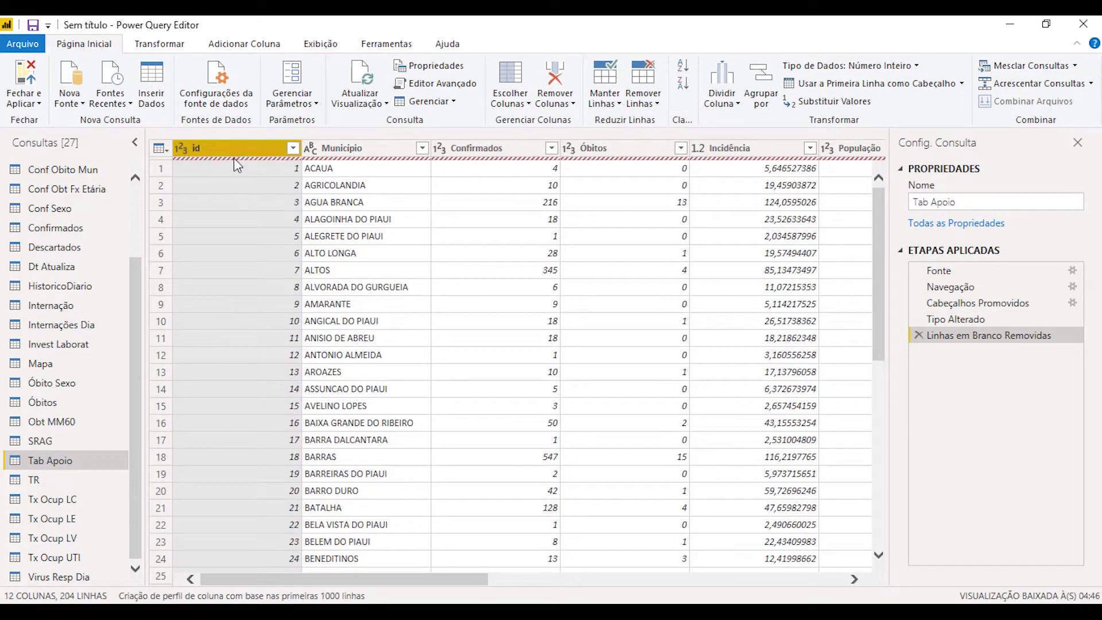
scroll(332, 294, down, 20)
scroll(332, 294, down, 20)
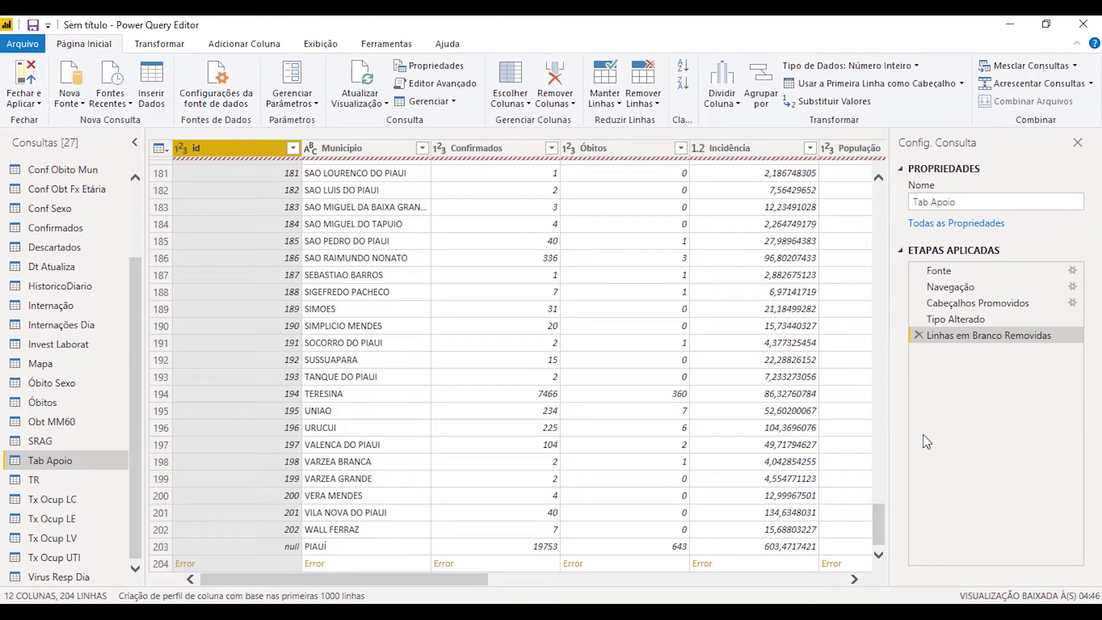
click(917, 336)
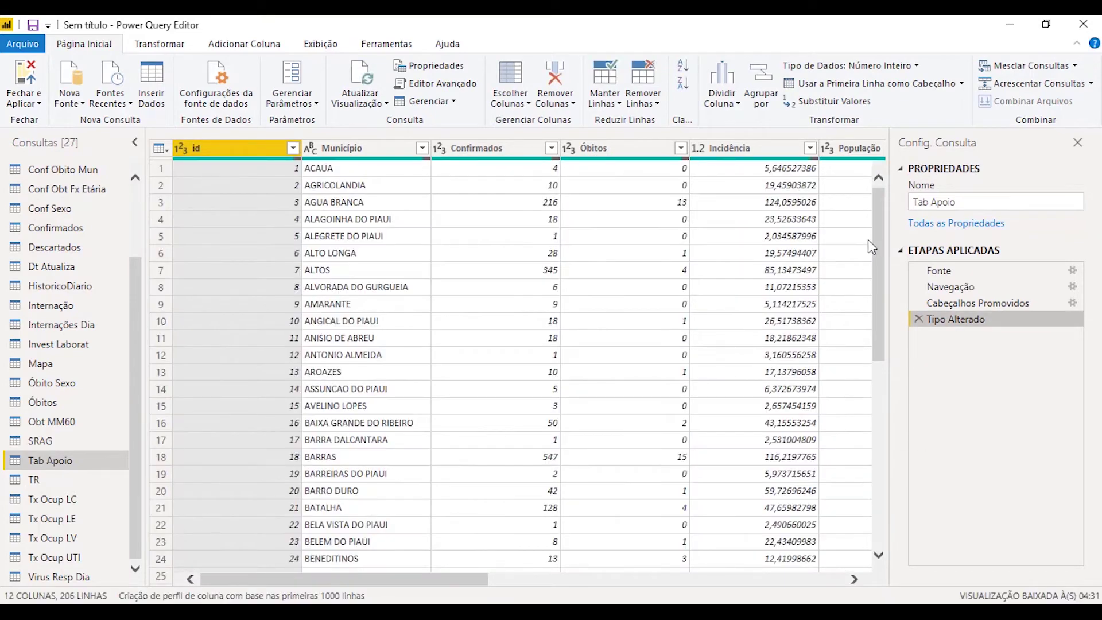
- Try removing the bottom 4 rows of the Tab Apoio query, check the end of the table and delete the added step
drag(878, 290, 882, 551)
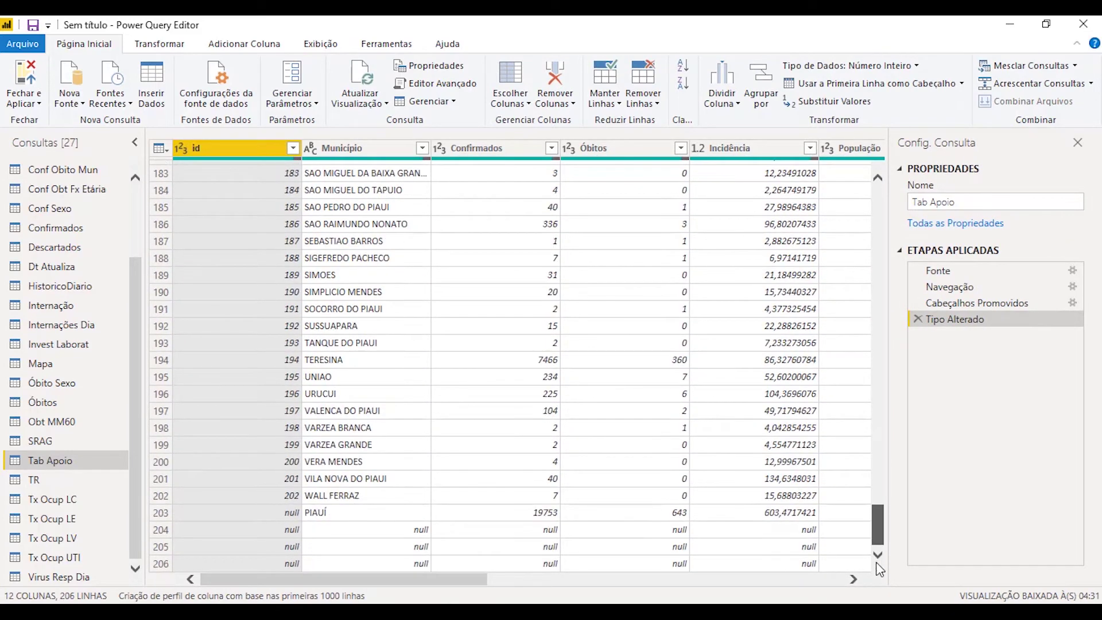
click(656, 104)
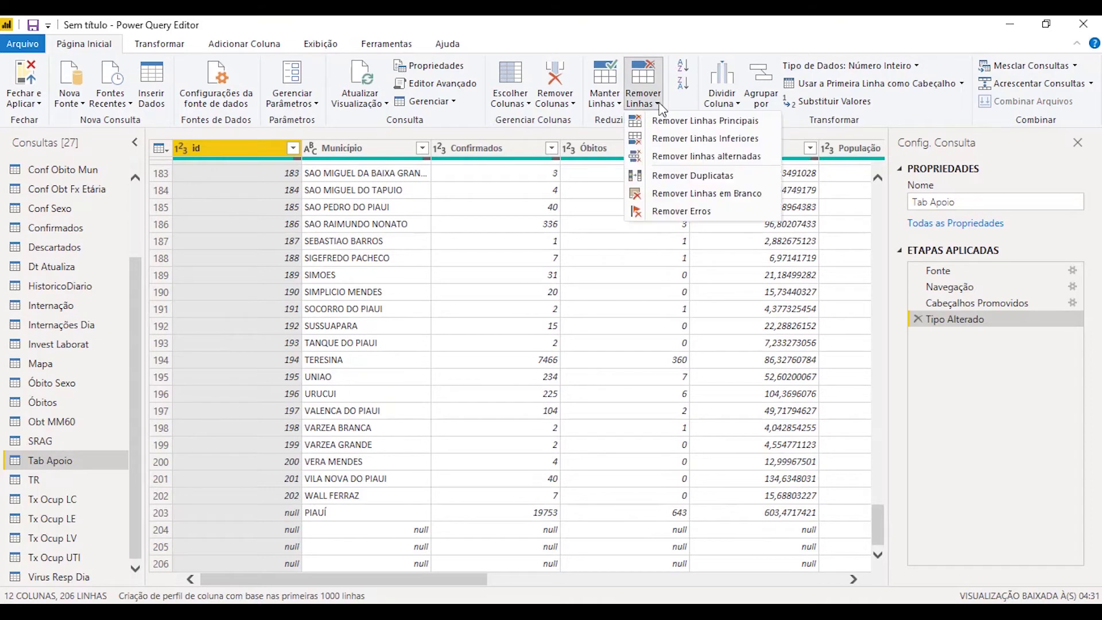
click(744, 142)
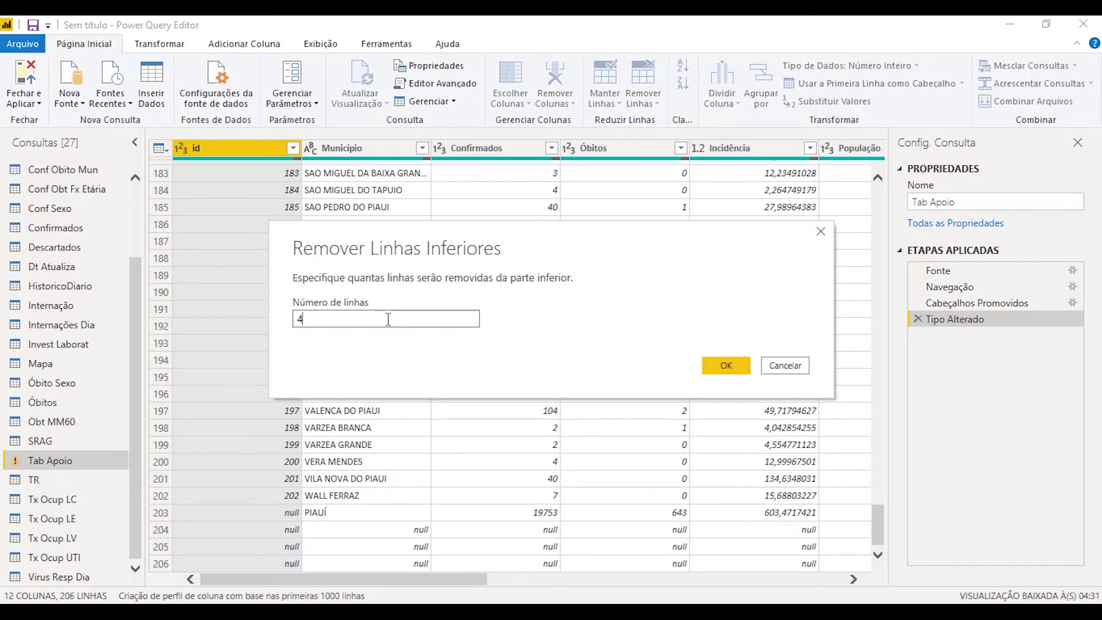
click(724, 370)
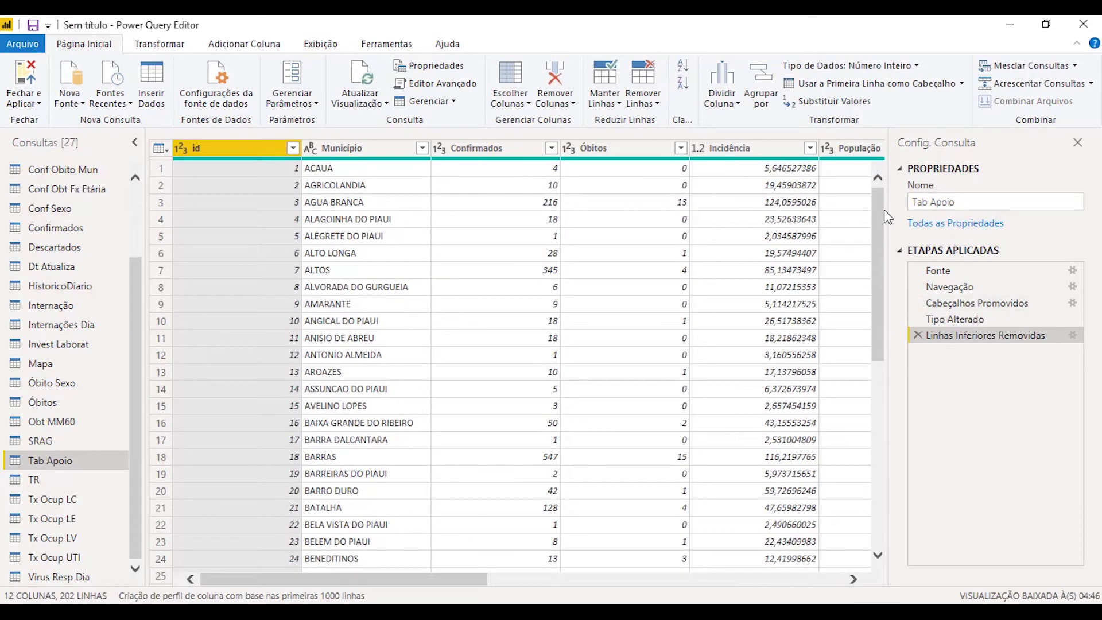
drag(883, 209, 876, 525)
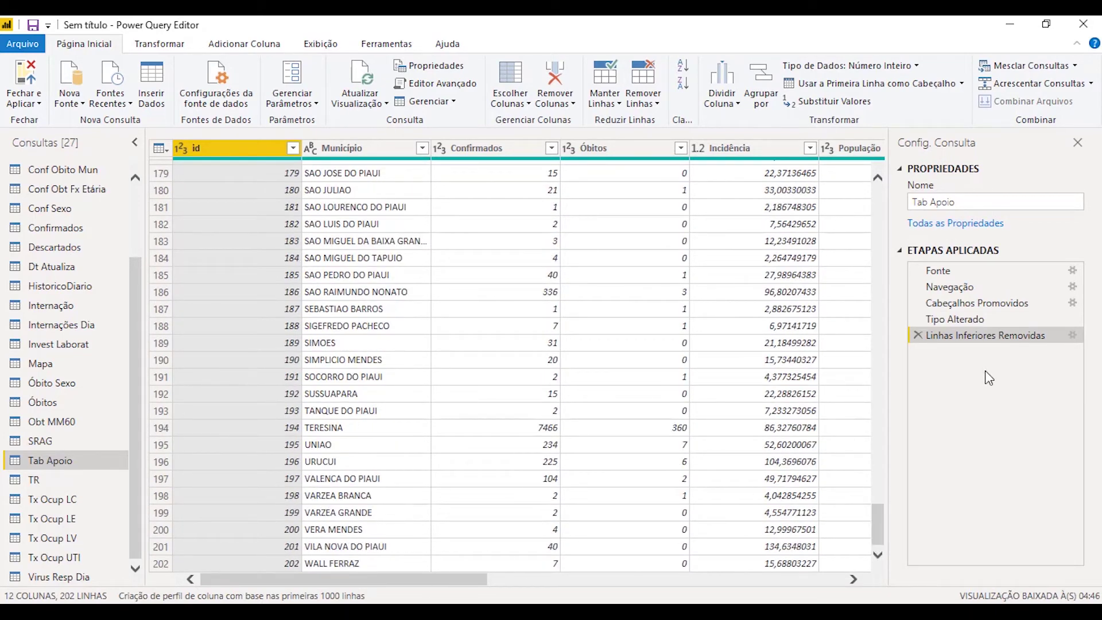
click(917, 335)
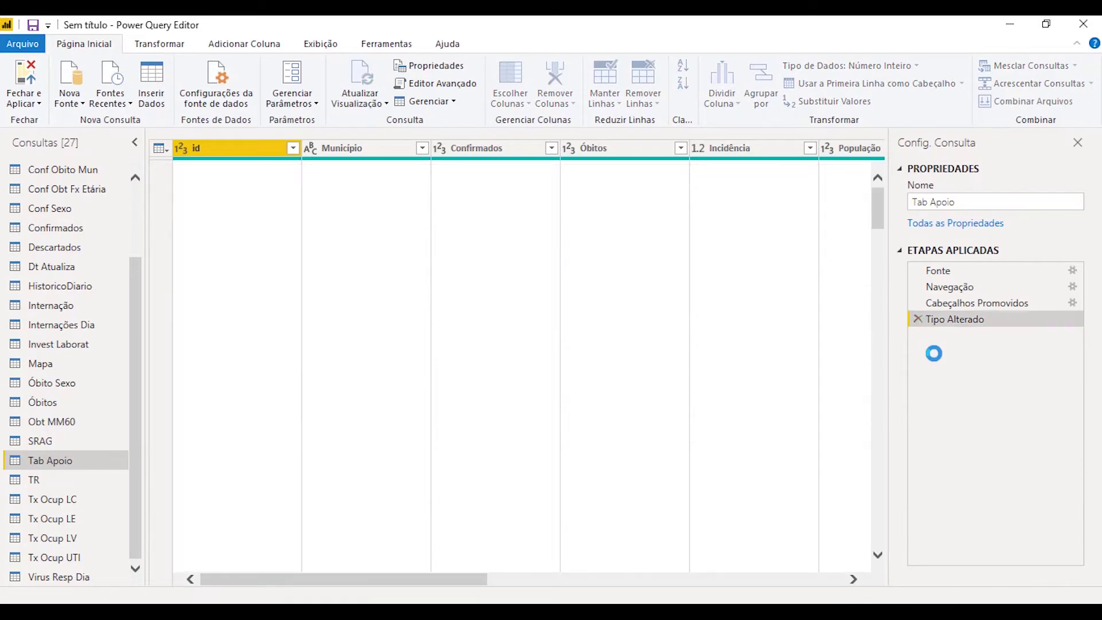
drag(874, 241, 892, 557)
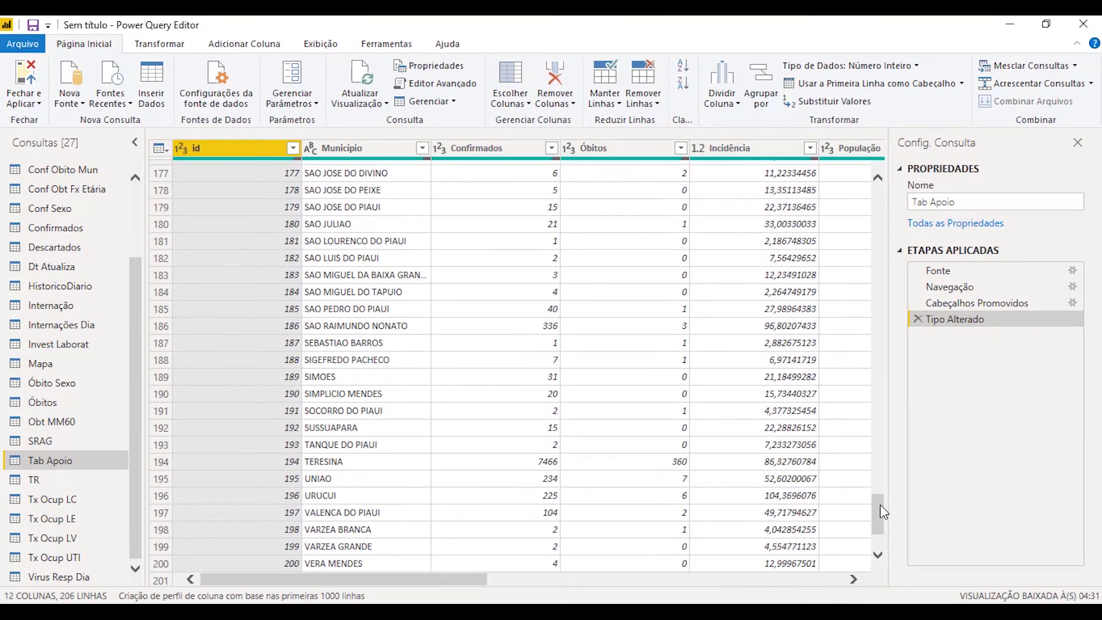
drag(882, 511, 866, 542)
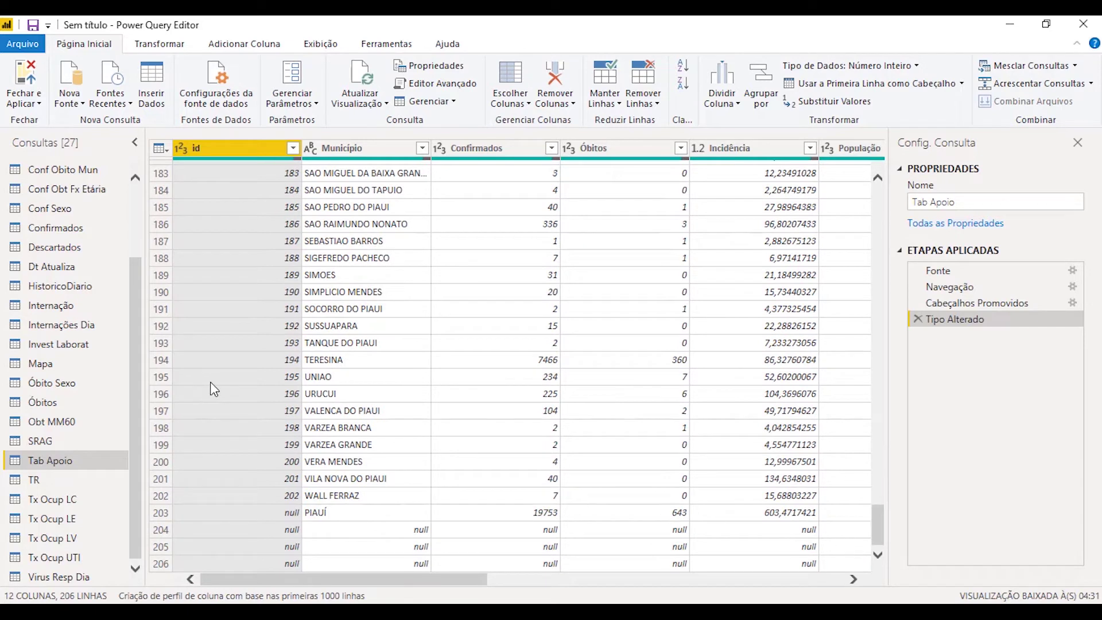
- Filter the (nulo) value out of the id column of the Tab Apoio query and check the table's last rows
click(294, 148)
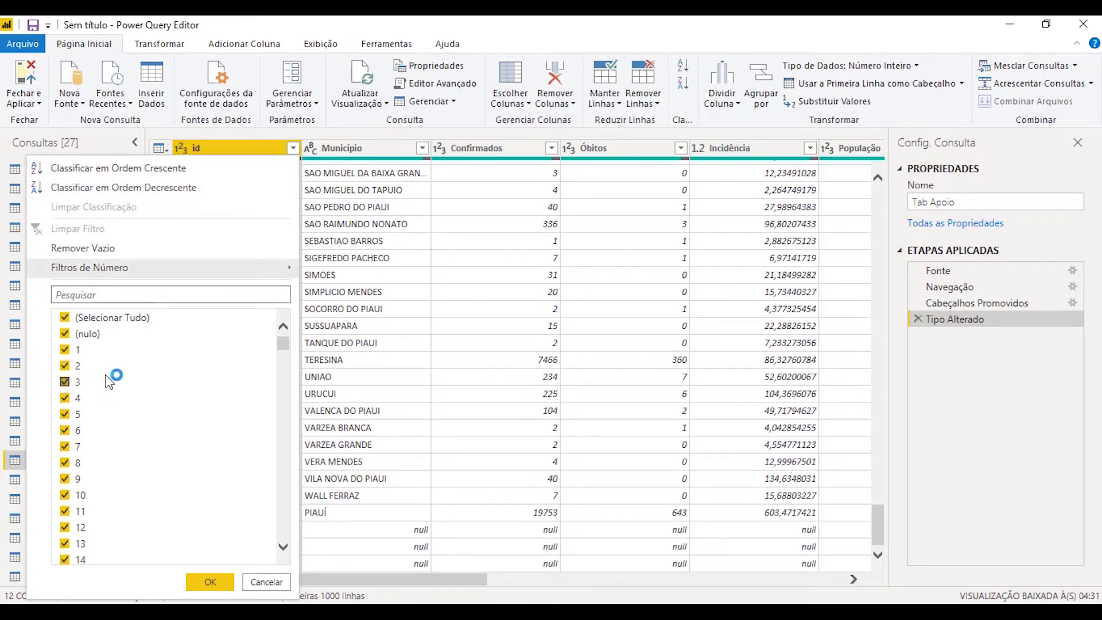
scroll(109, 382, down, 15)
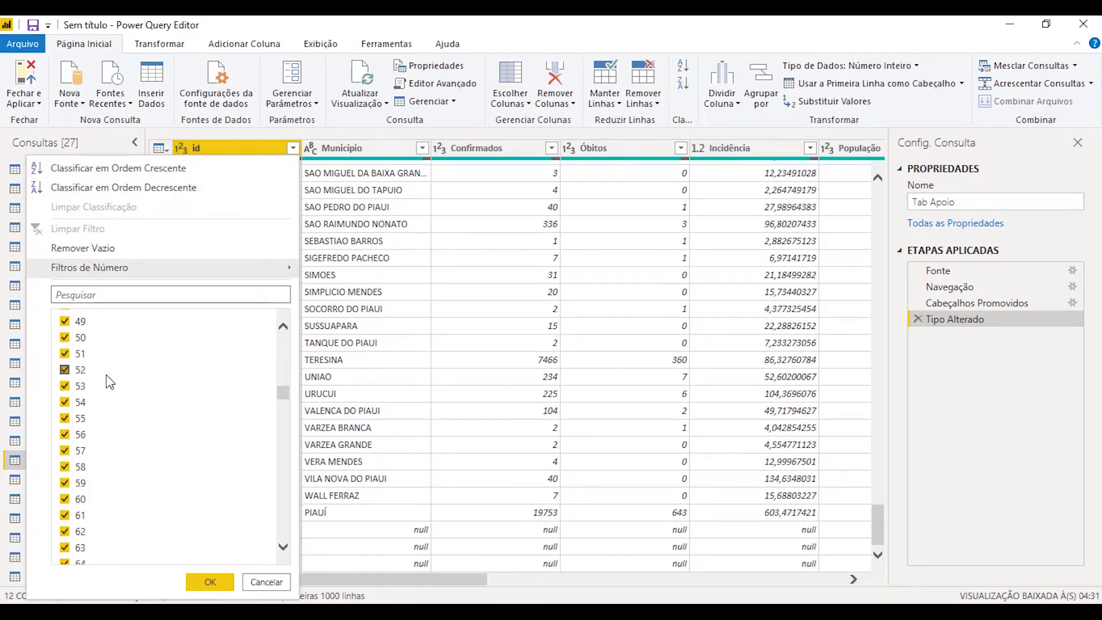
scroll(112, 381, up, 16)
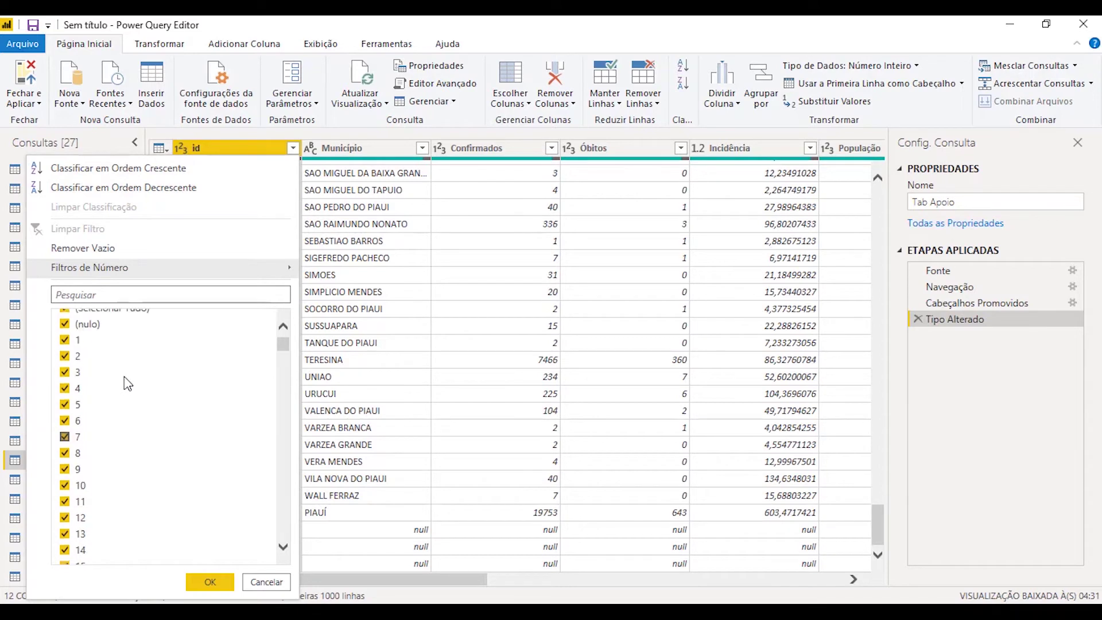
scroll(127, 383, up, 1)
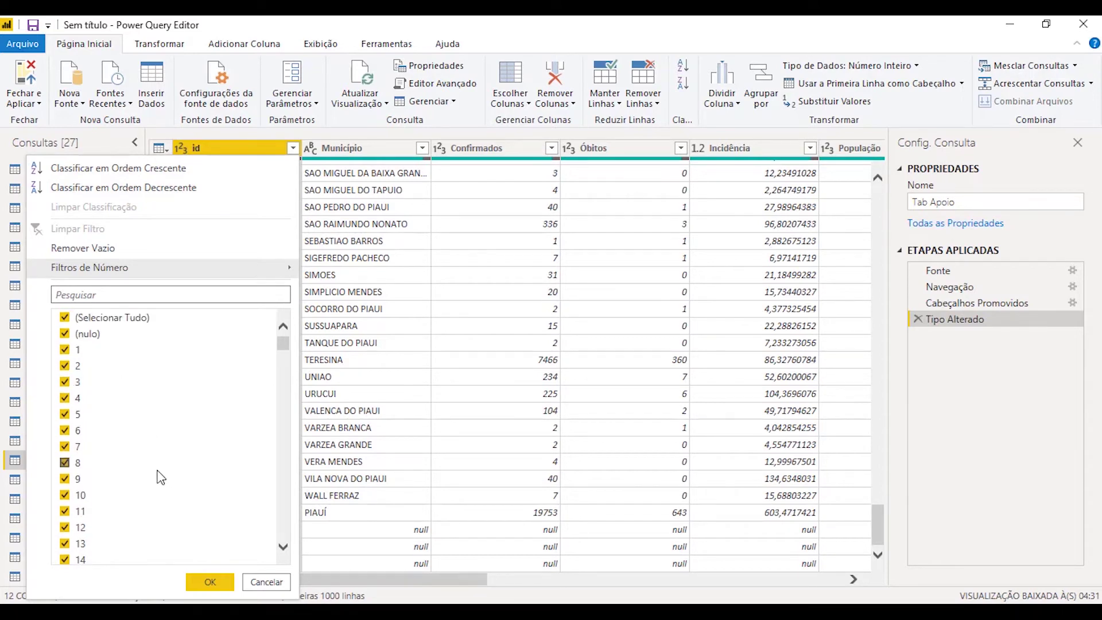
click(65, 333)
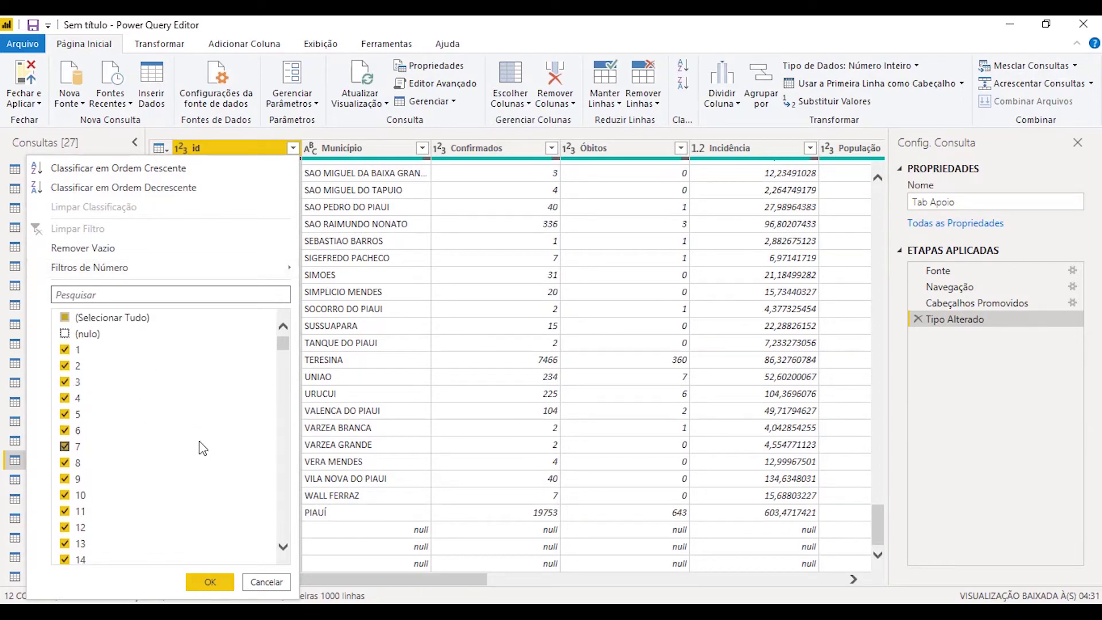
click(208, 581)
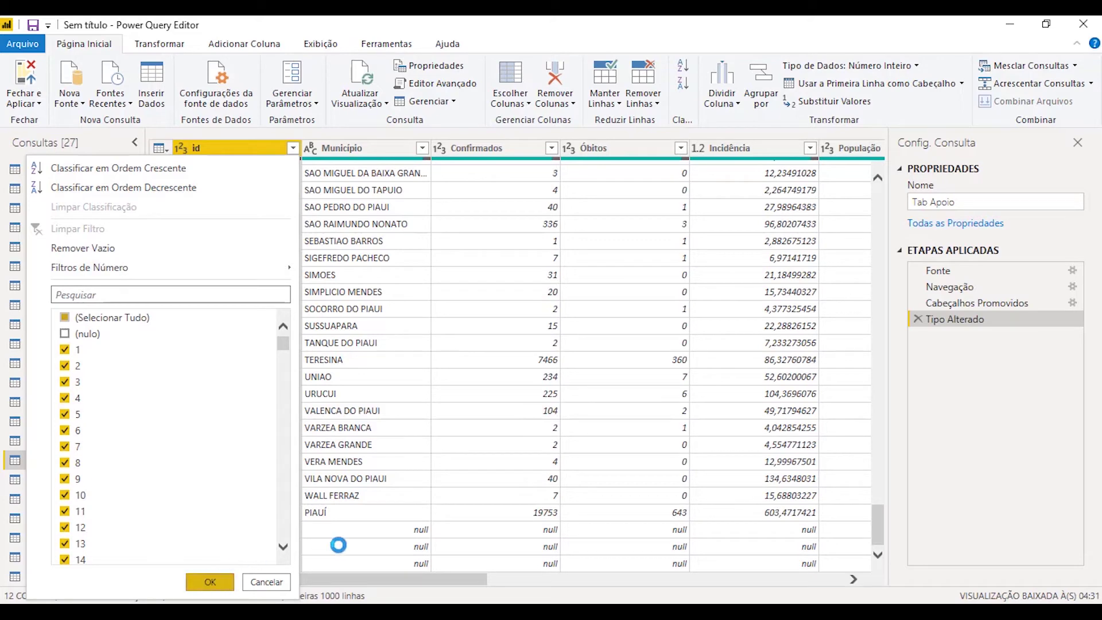
drag(876, 205, 875, 574)
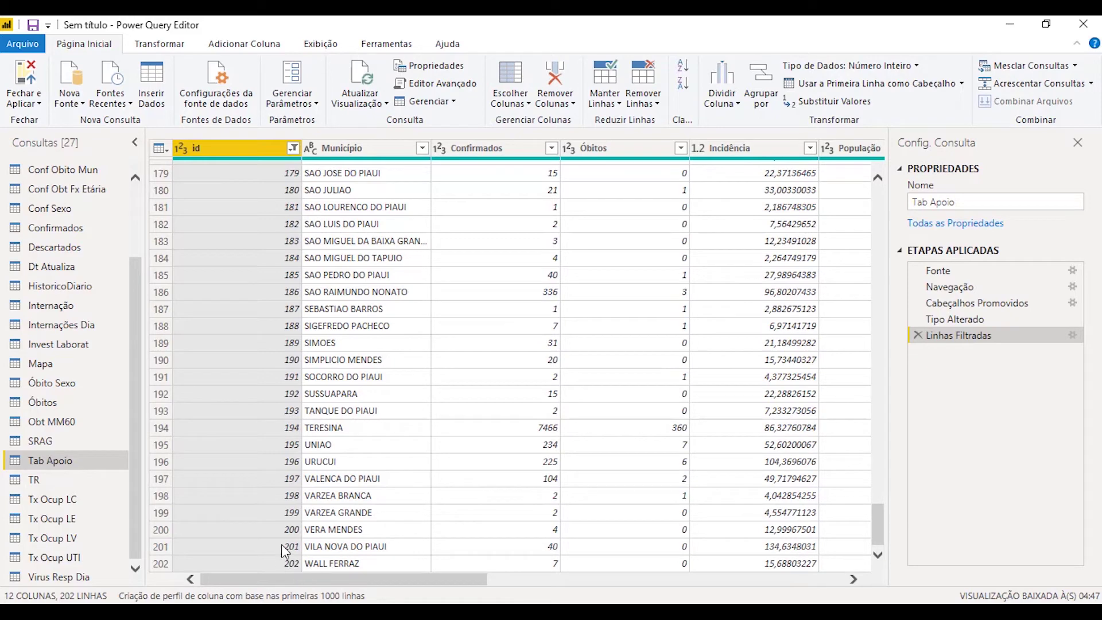
scroll(292, 447, up, 6)
scroll(292, 427, down, 6)
- Change the data type of the id column in the Tab Apoio query to Texto
scroll(316, 284, up, 6)
scroll(316, 283, up, 20)
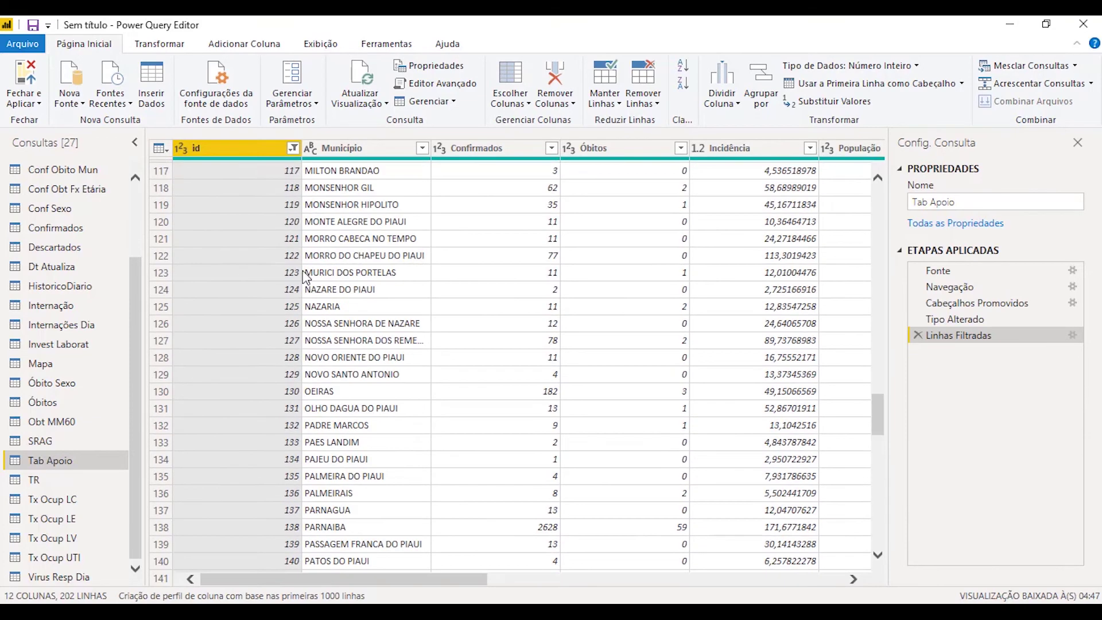
click(181, 149)
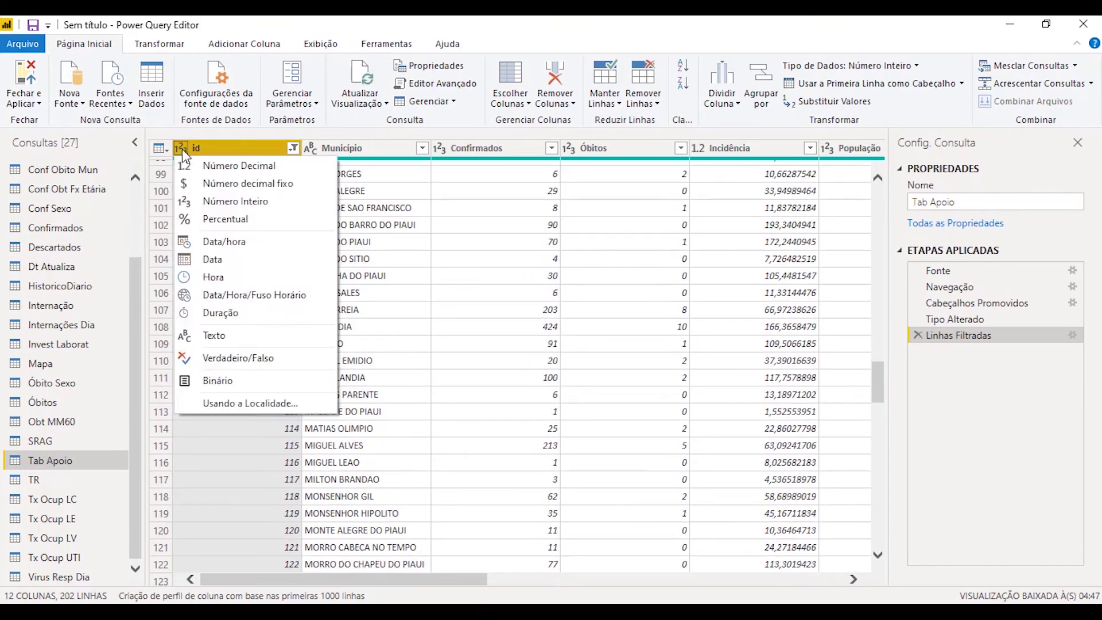
click(265, 333)
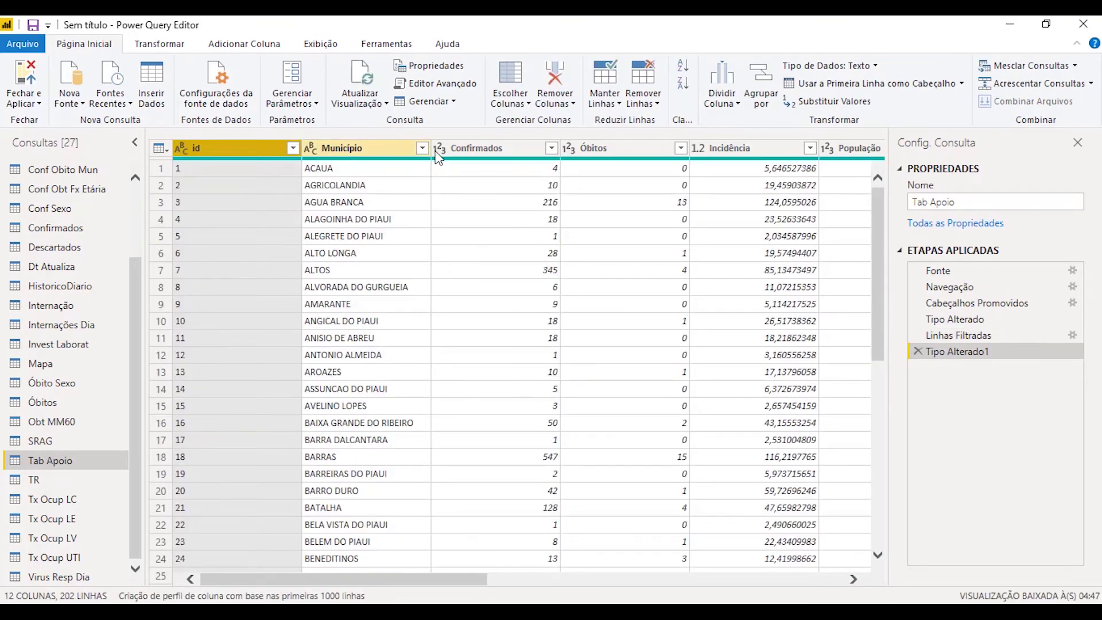
- Remove the columns from Território through OBT from the Tab Apoio query
drag(433, 584, 658, 584)
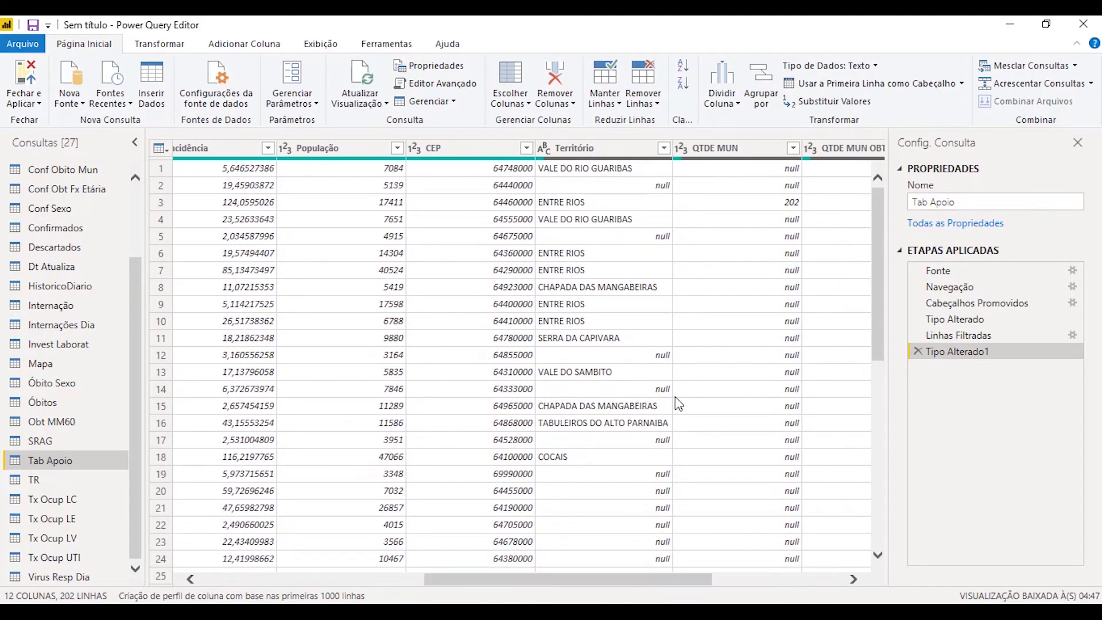
click(612, 150)
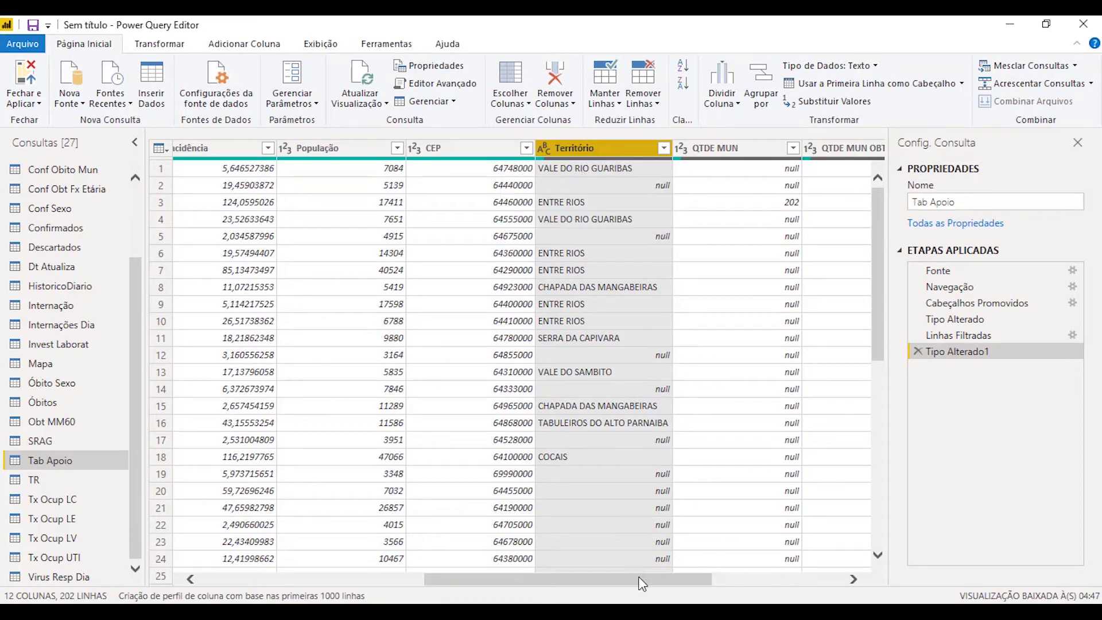
drag(642, 591, 801, 603)
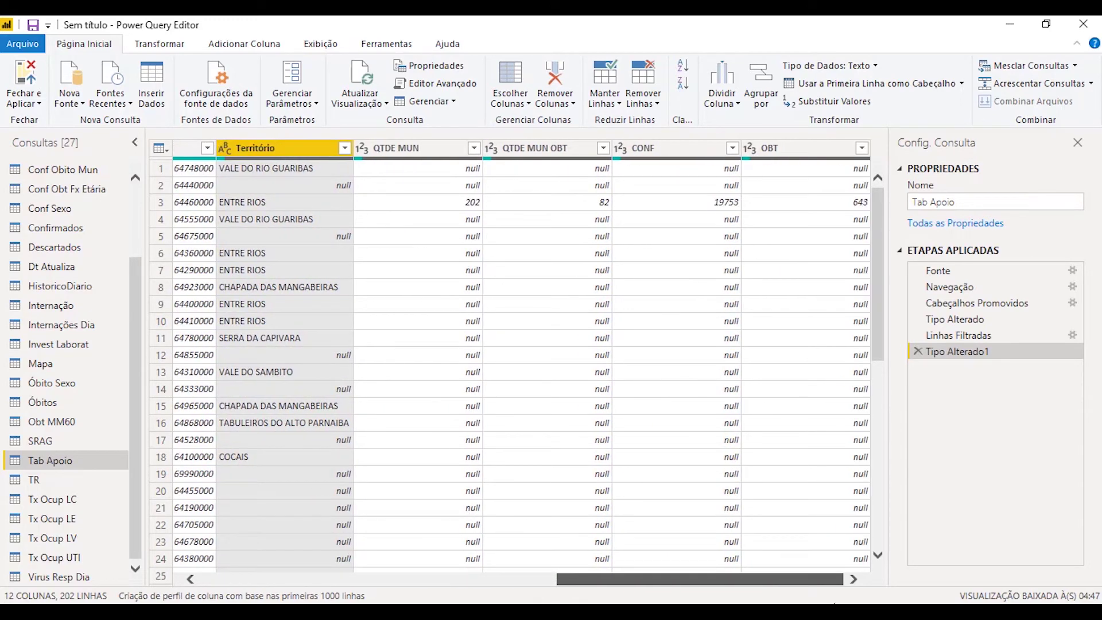
shift+click(794, 152)
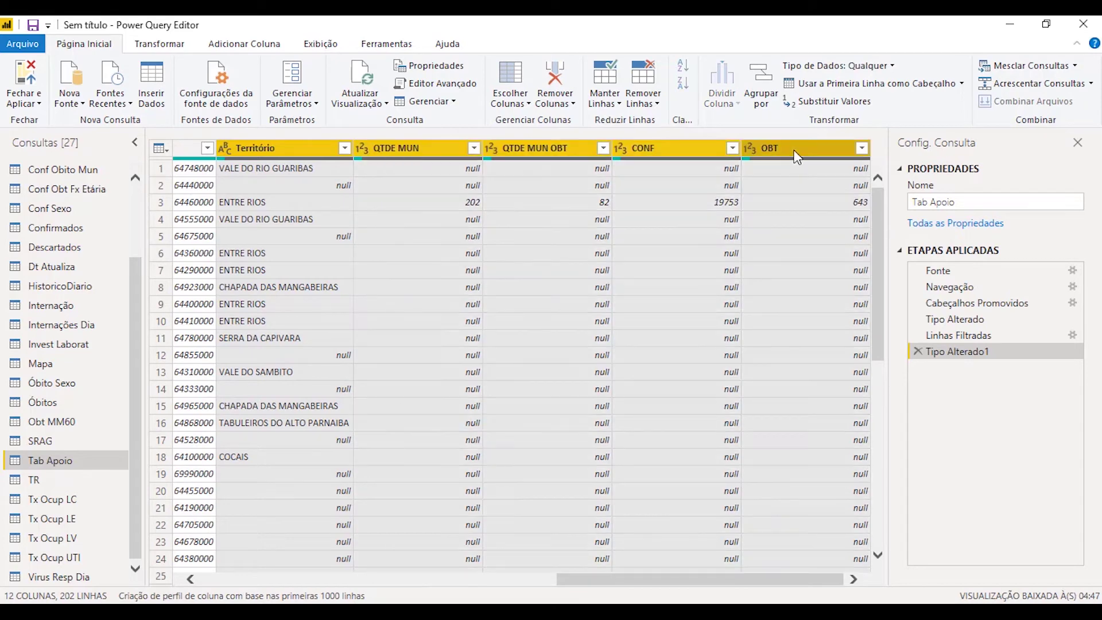
right_click(795, 155)
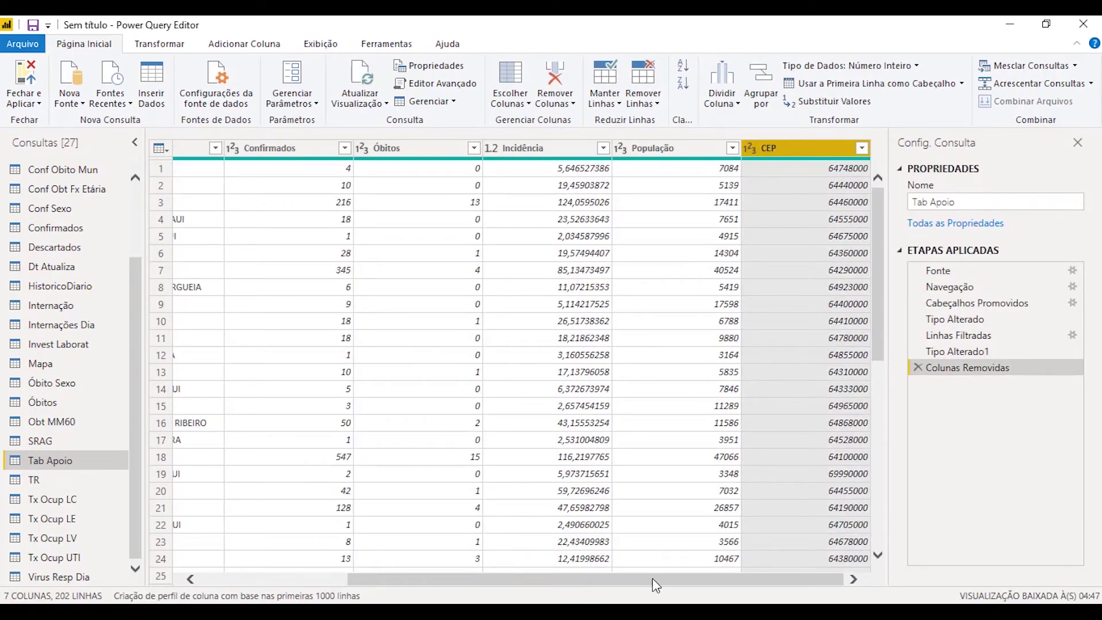
- Change the data type of the CEP column in the Tab Apoio query to Texto
click(750, 148)
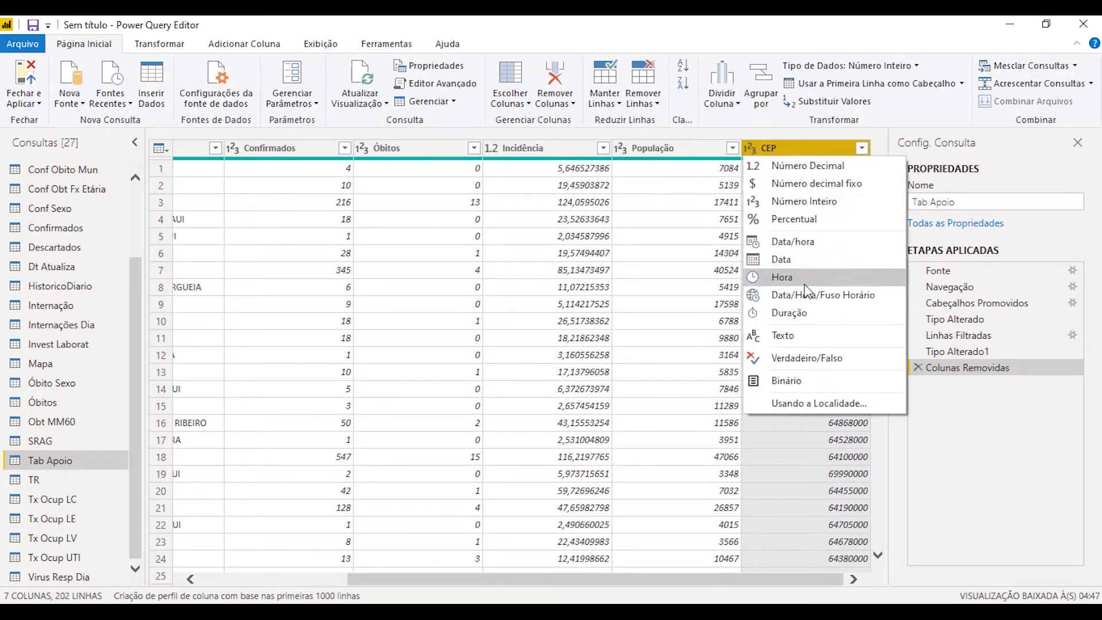
click(814, 335)
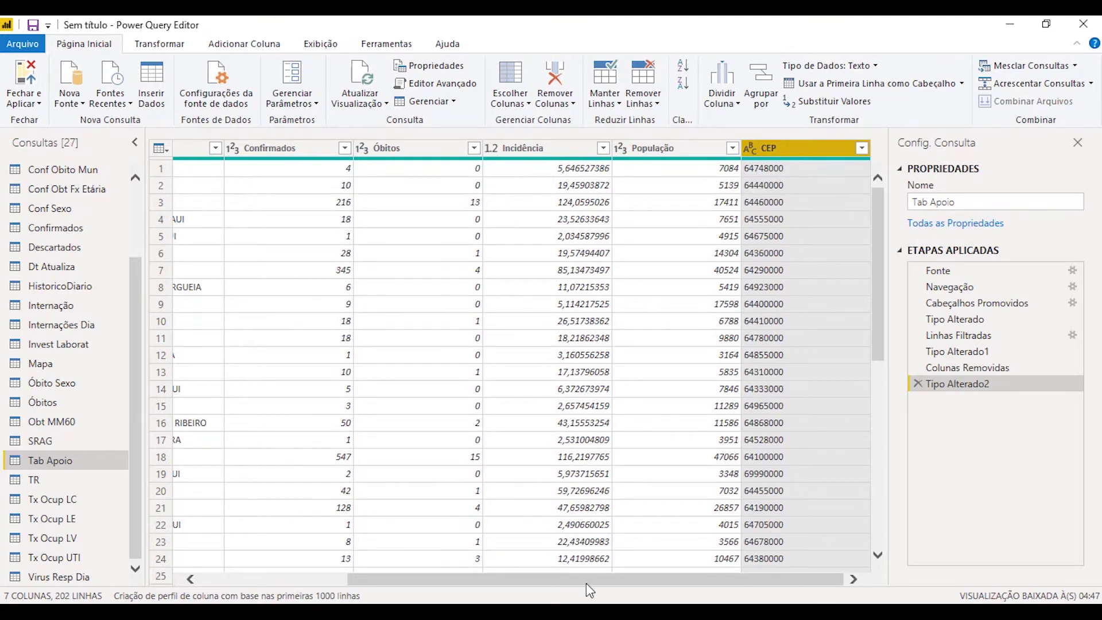
drag(586, 583, 322, 568)
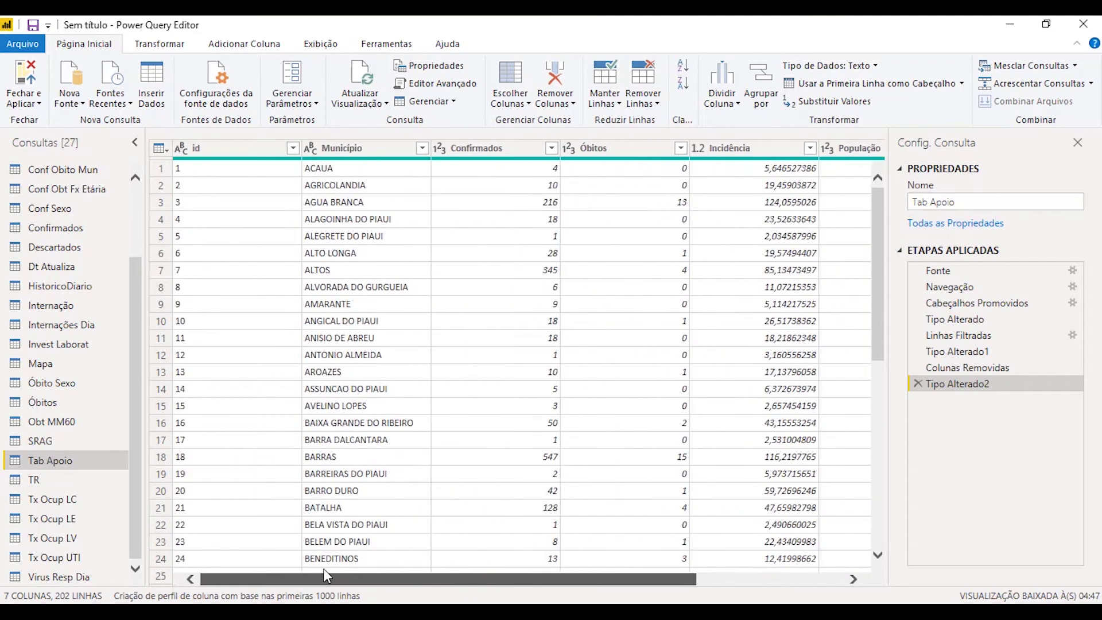
- Change the data type of the ID column in the TR query to Texto, adding the conversion as a new step
click(73, 480)
click(182, 149)
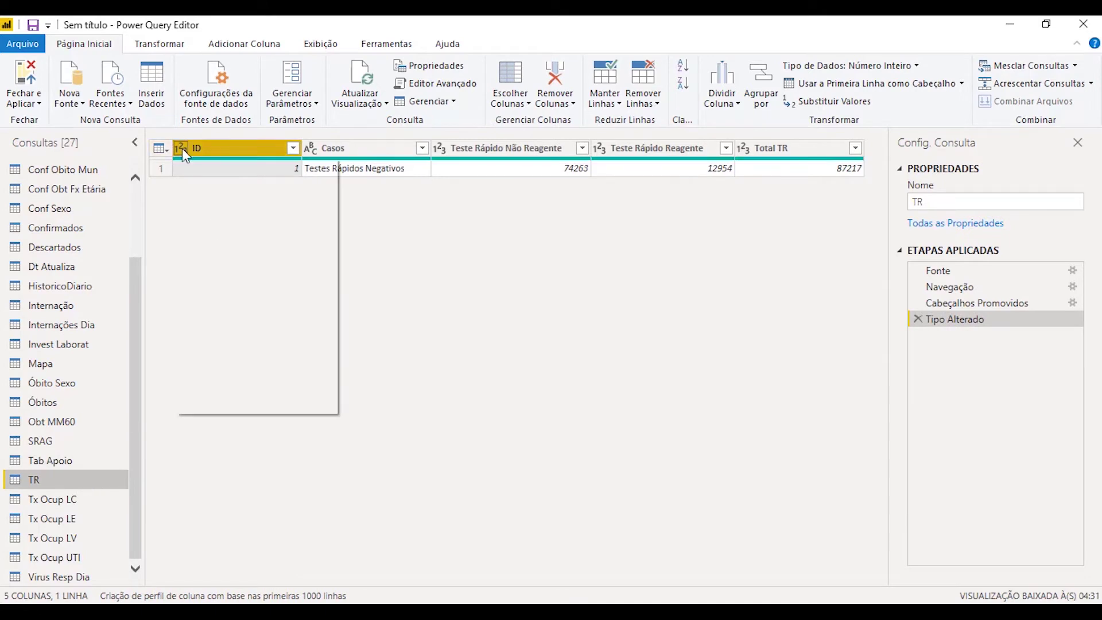
click(281, 338)
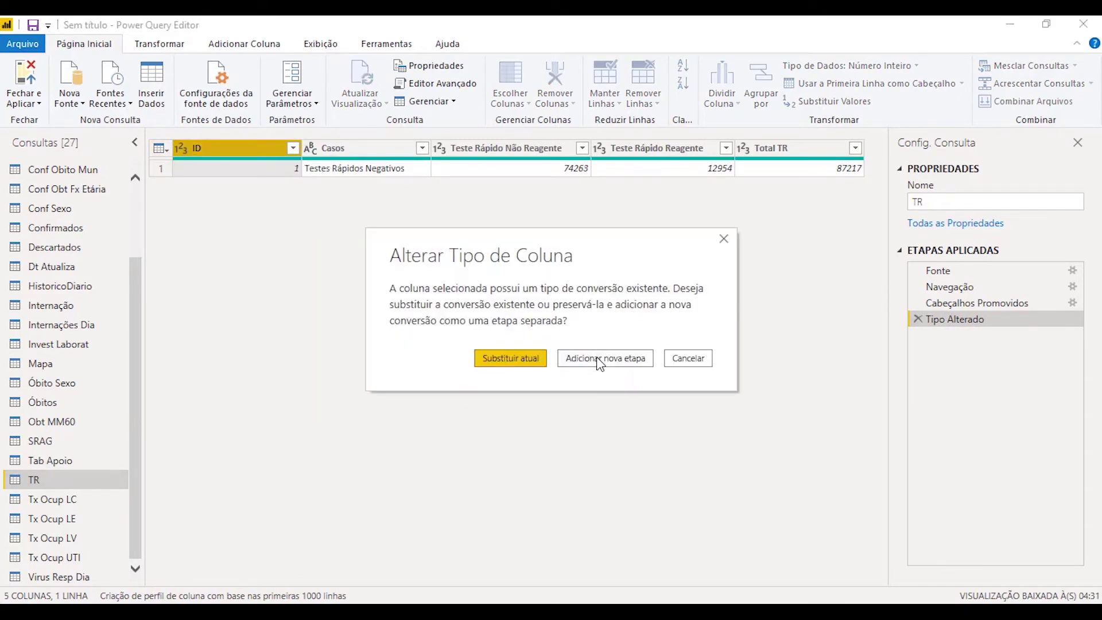
click(599, 362)
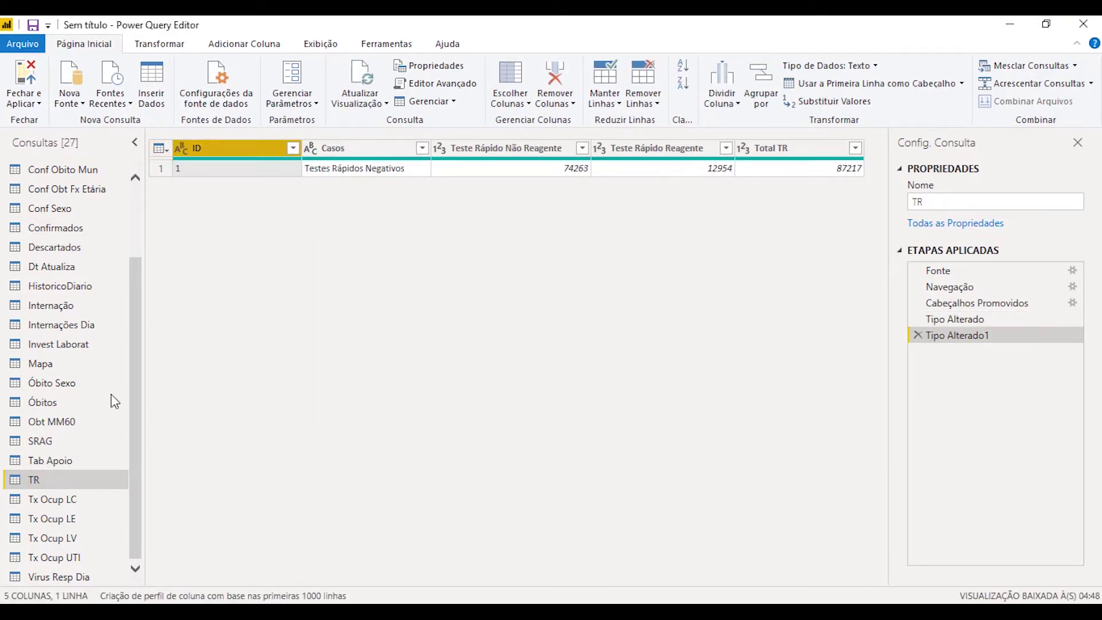
- Keep only Column1 to Column3 in the Tx Ocup LC query and promote its first row to headers
click(80, 501)
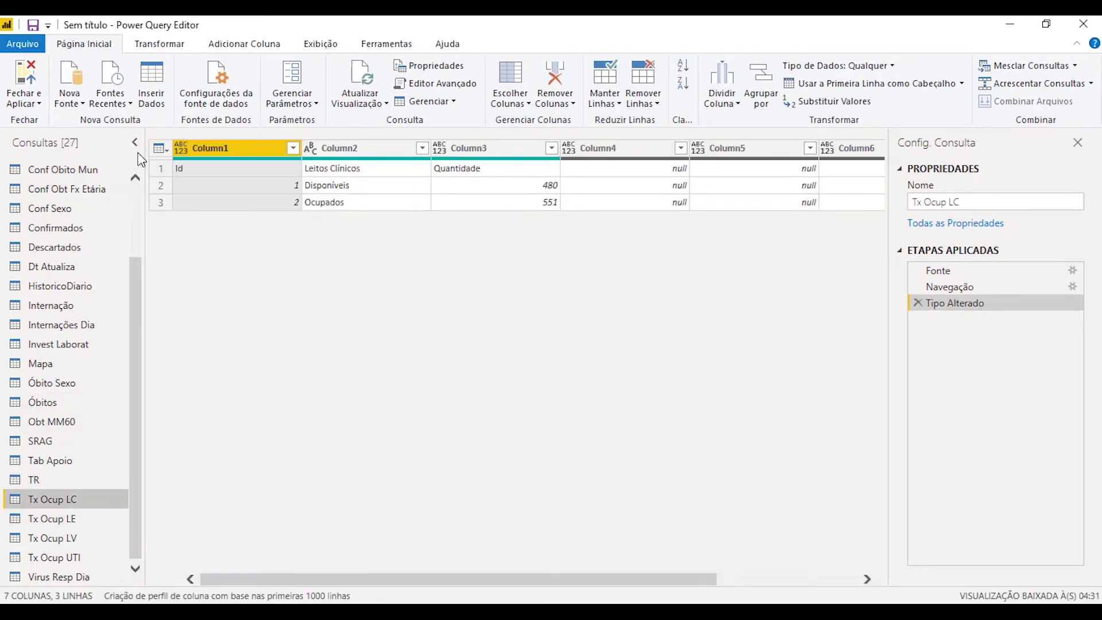
shift+click(471, 146)
right_click(472, 145)
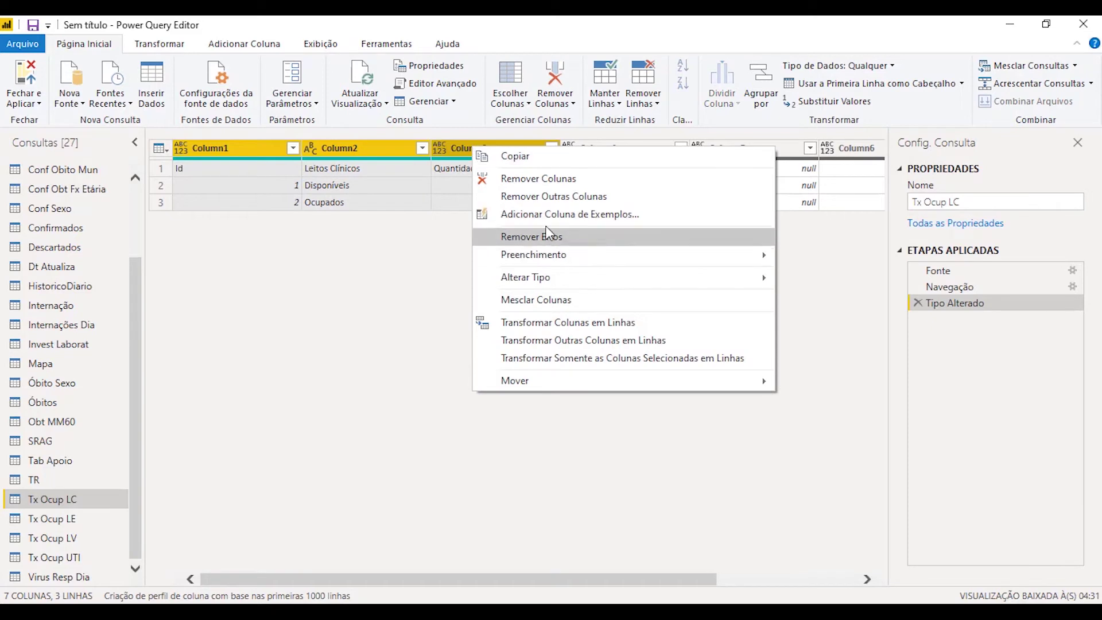
click(573, 196)
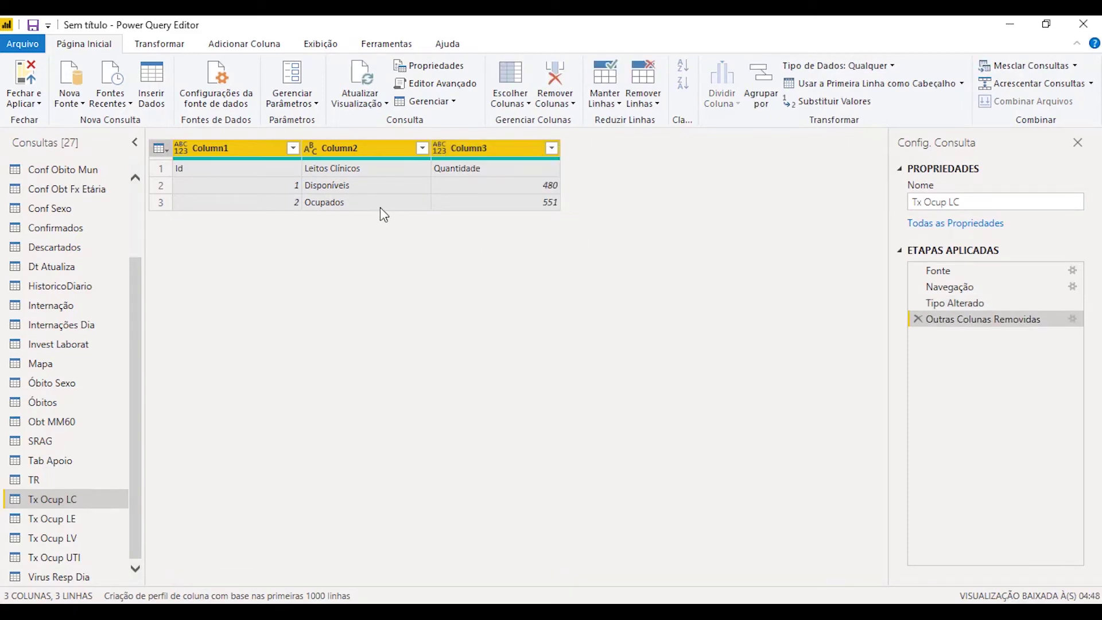
click(160, 148)
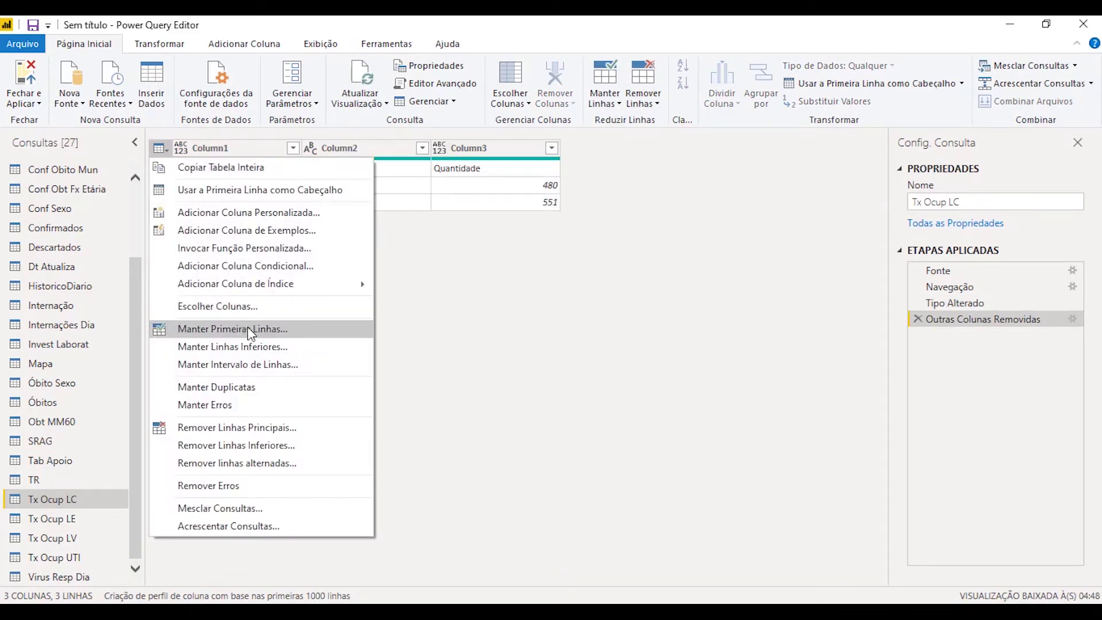
click(276, 190)
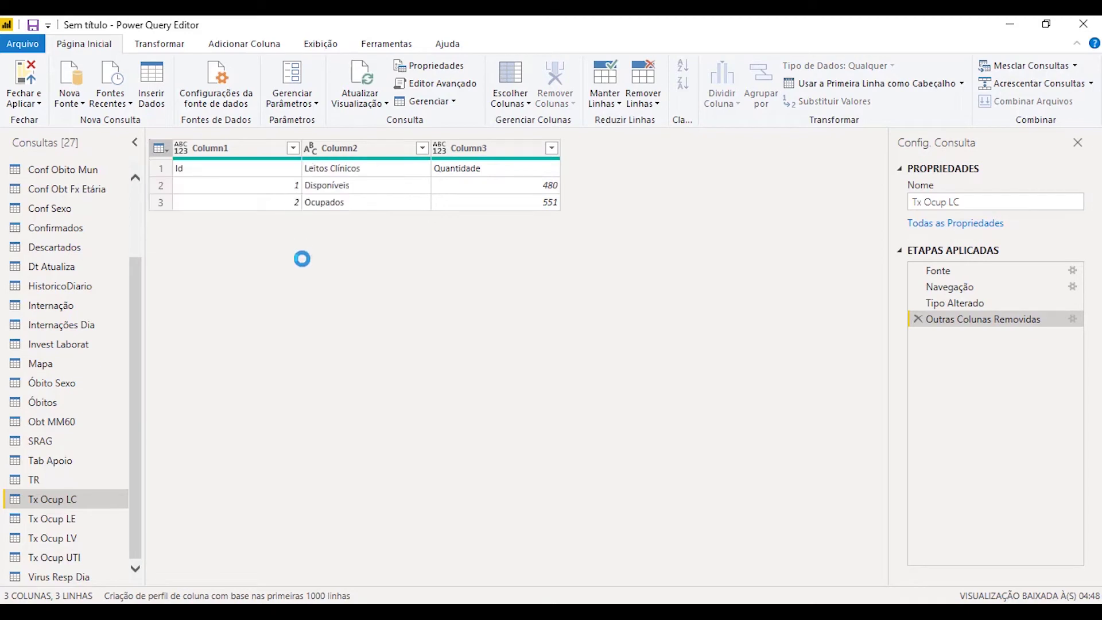
- Change the data type of the Id column in the Tx Ocup LC query to Texto, adding the conversion as a new step
click(190, 144)
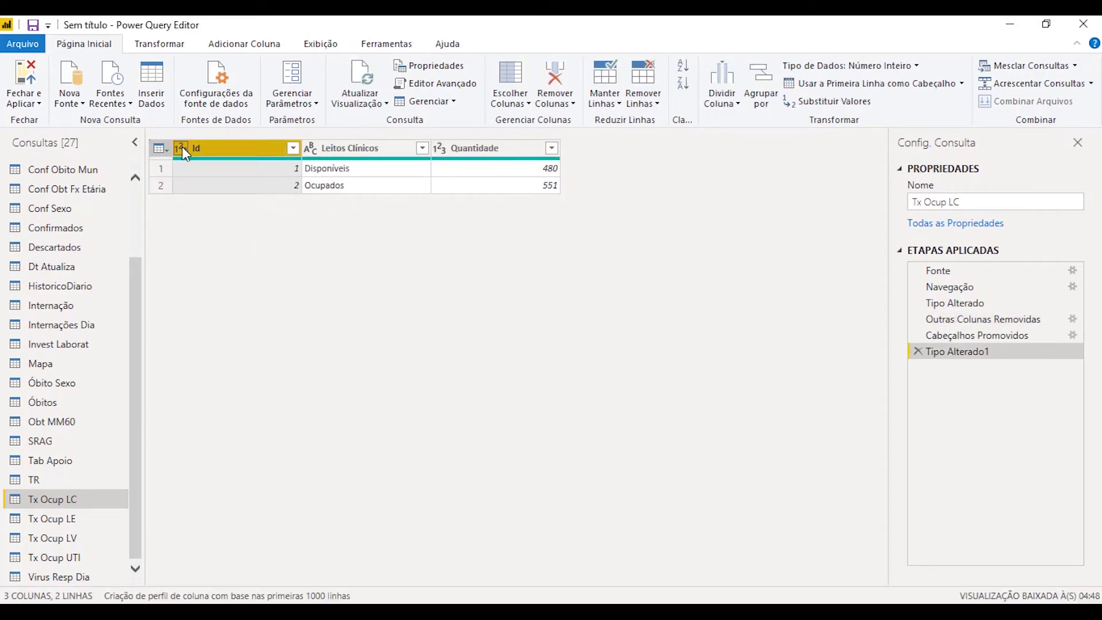
click(182, 148)
click(265, 335)
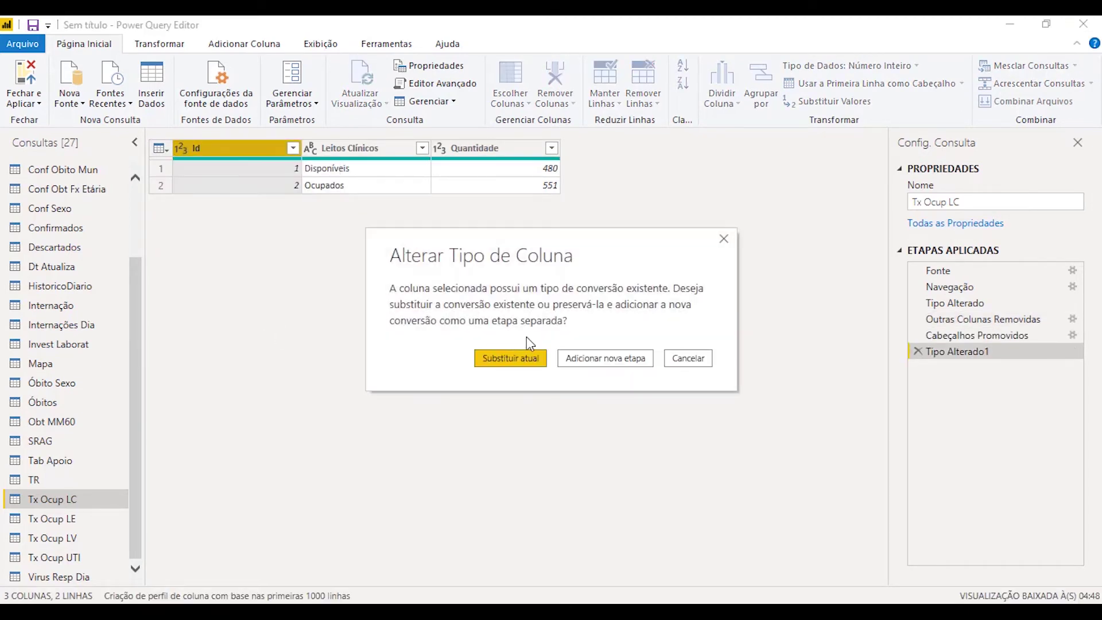
click(599, 357)
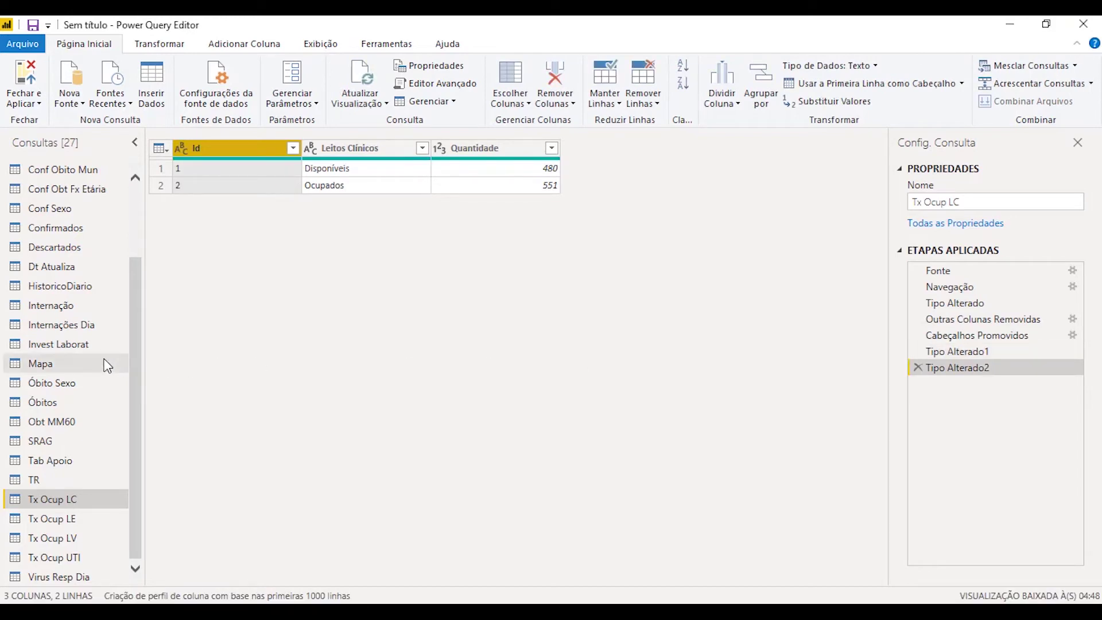
- Remove all columns except Column1 to Column3 from the Tx Ocup LE query and use its first row as headers
click(69, 518)
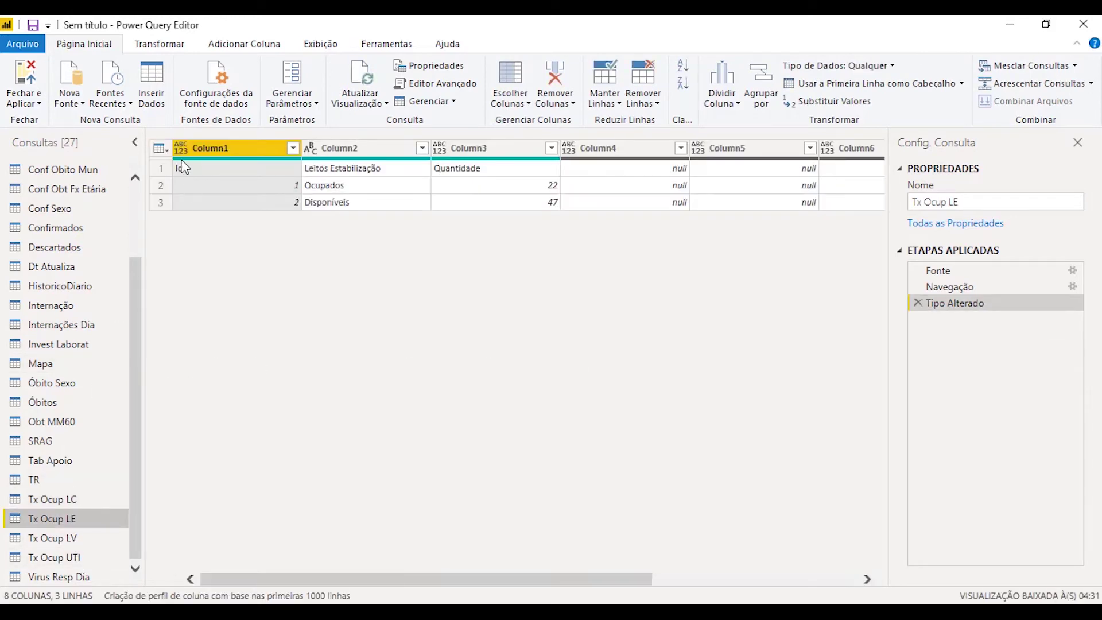
shift+click(494, 148)
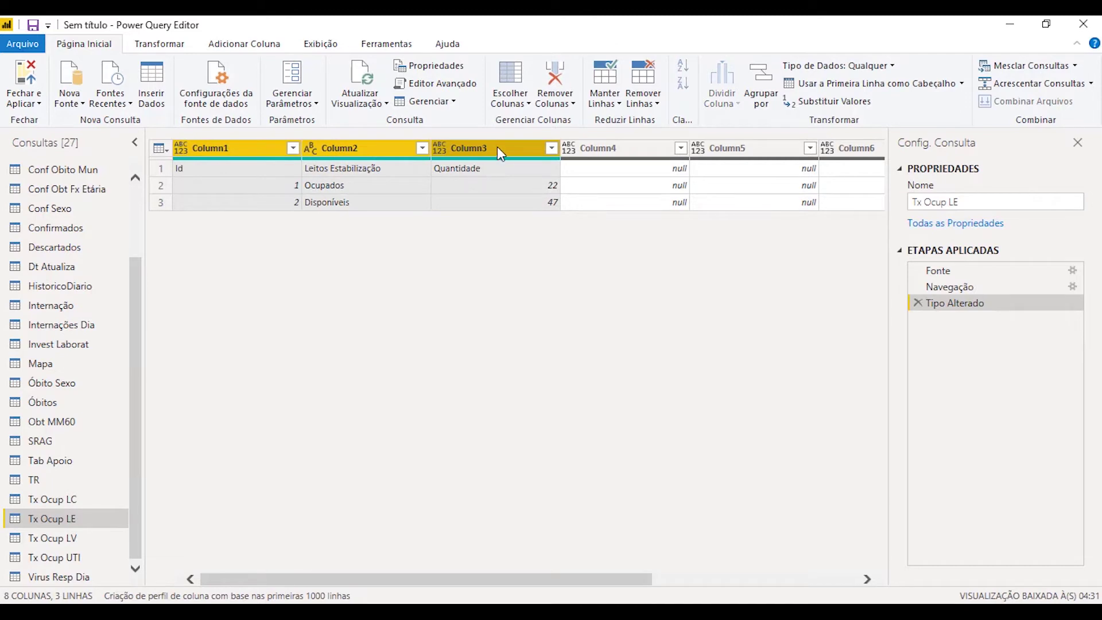
right_click(497, 147)
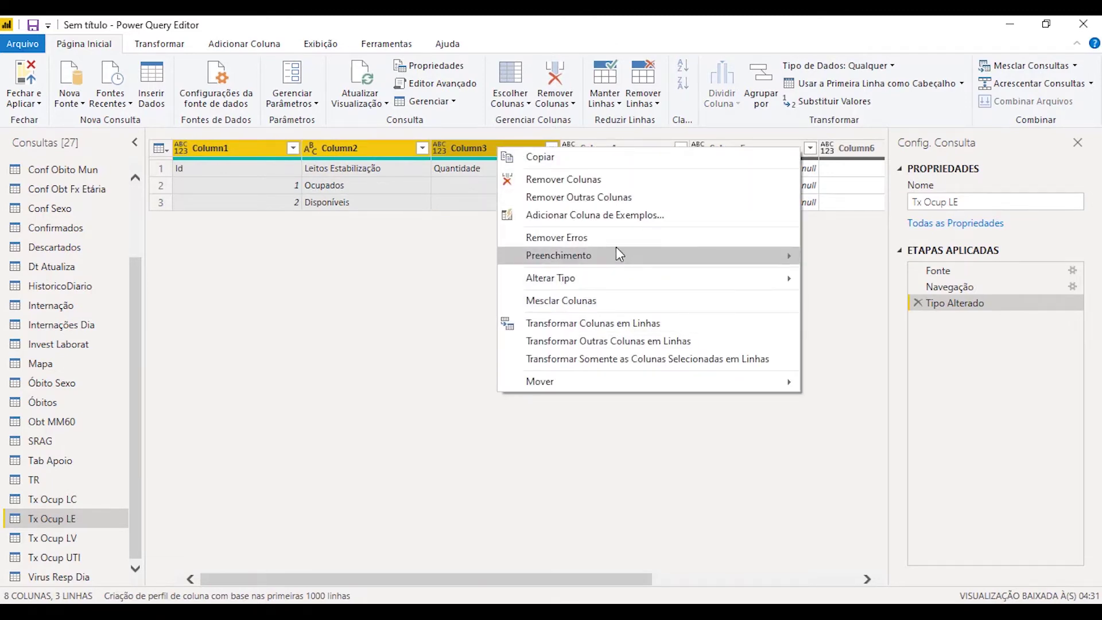
click(618, 200)
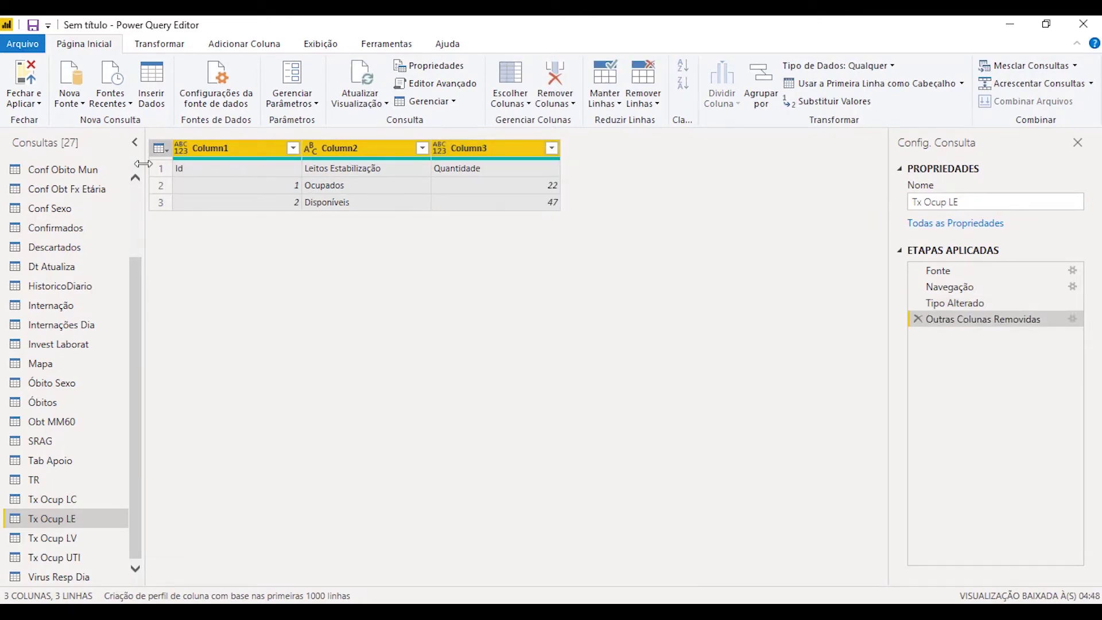
click(160, 148)
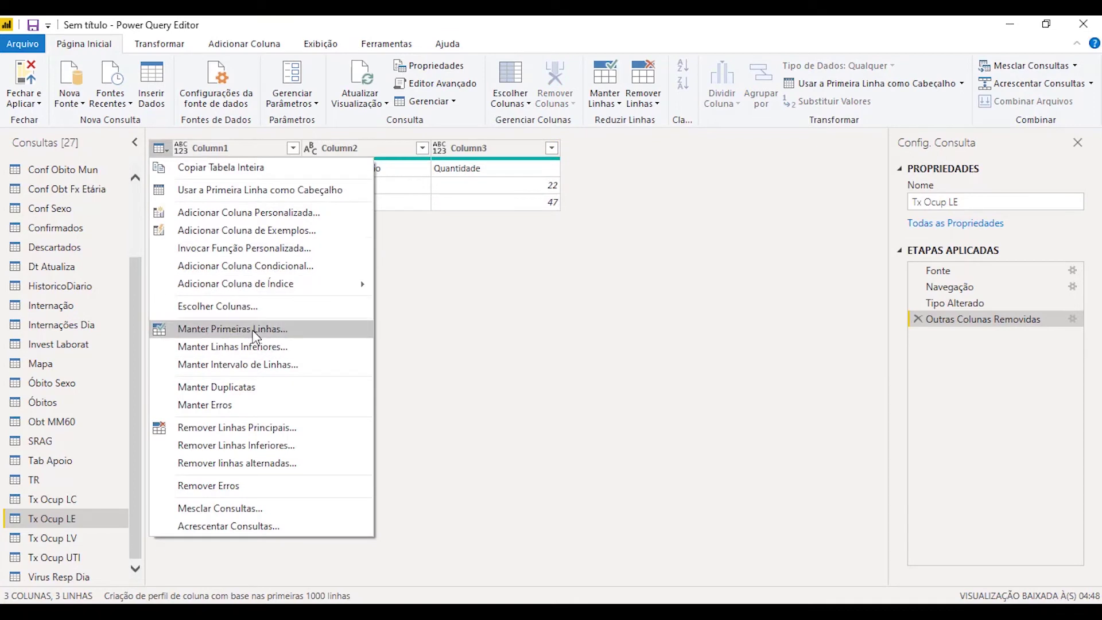
click(226, 190)
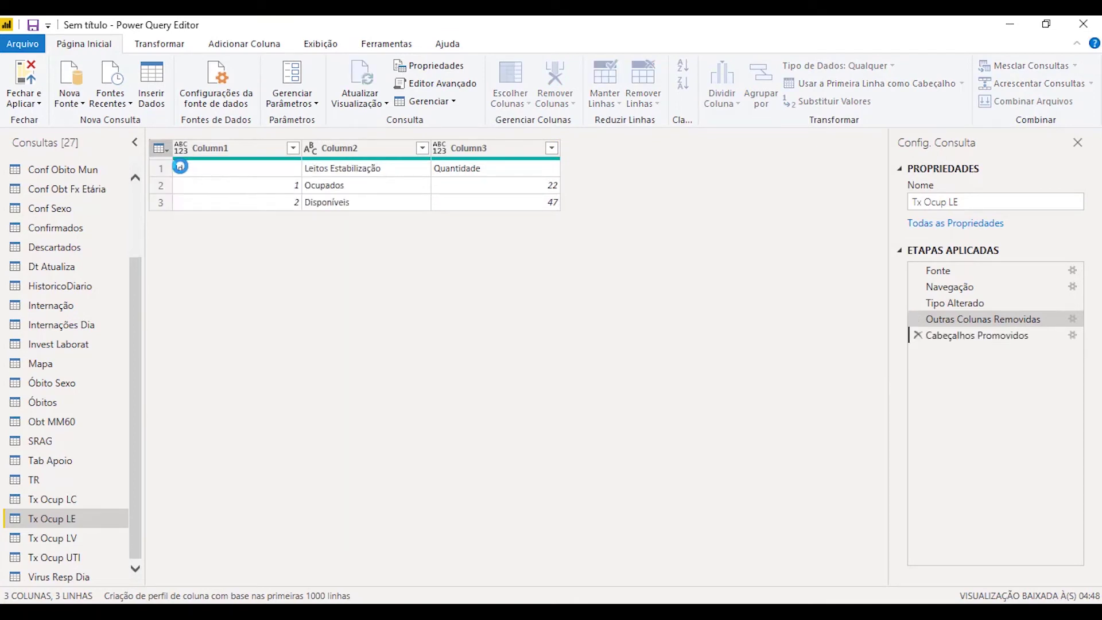
- Change the data type of the Id column in the Tx Ocup LE query to Texto, adding the conversion as a new step
click(184, 148)
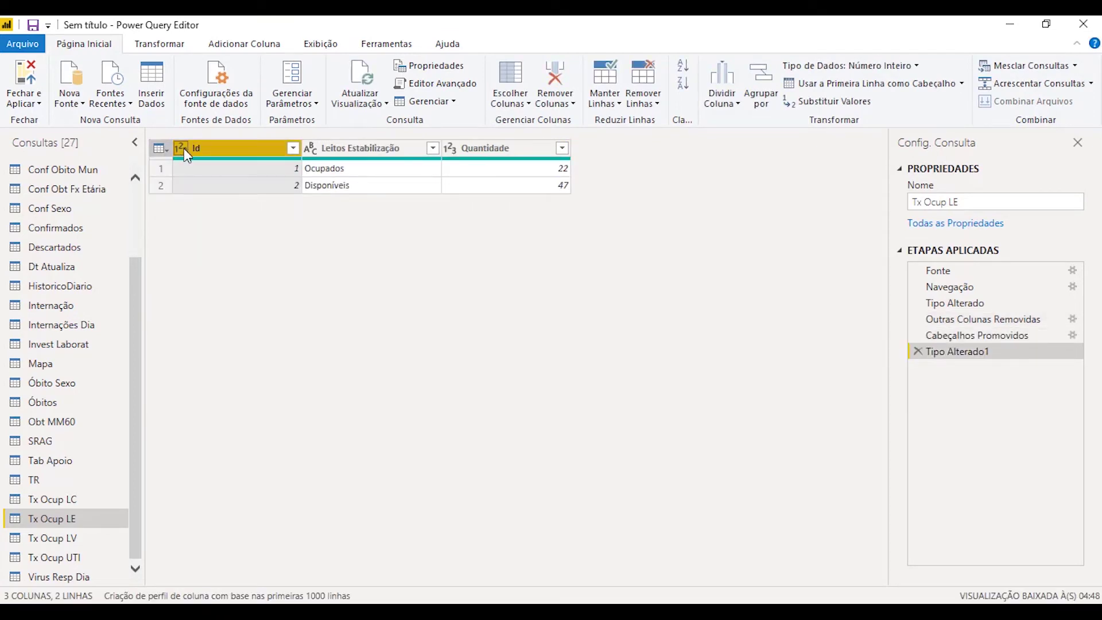
click(184, 148)
click(250, 335)
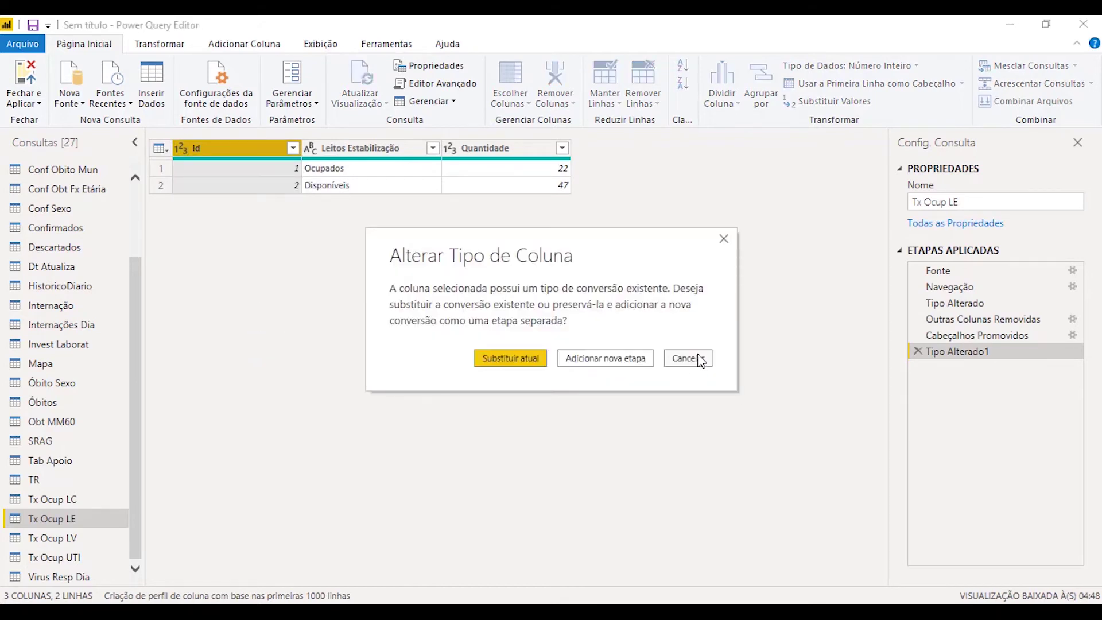
click(591, 361)
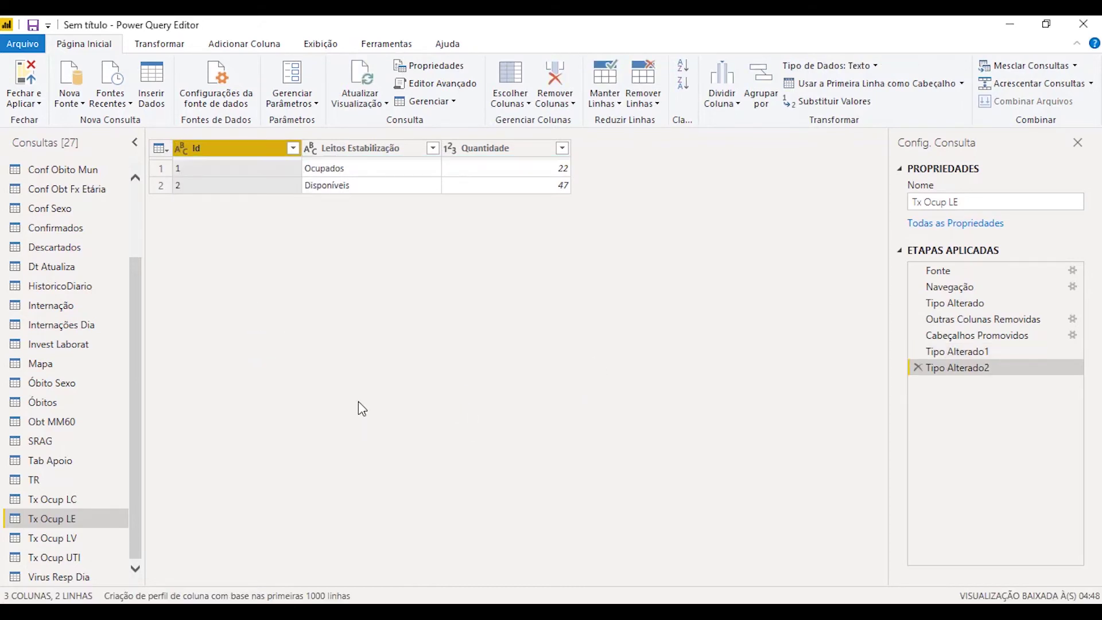
- Promote the first row of the Tx Ocup LV query to column headers
click(72, 539)
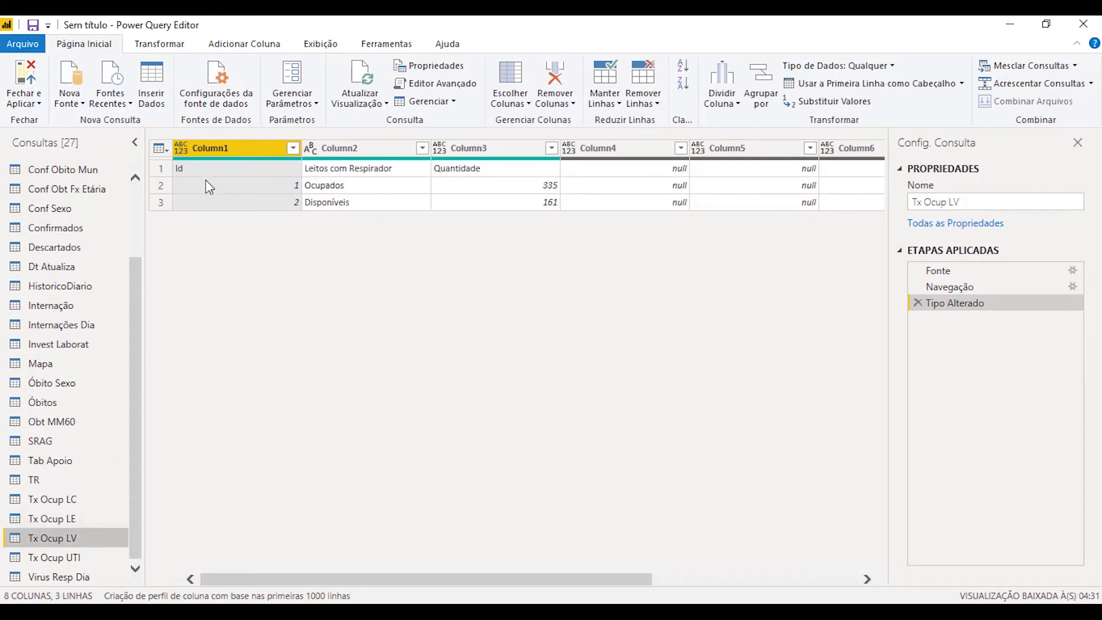
click(160, 148)
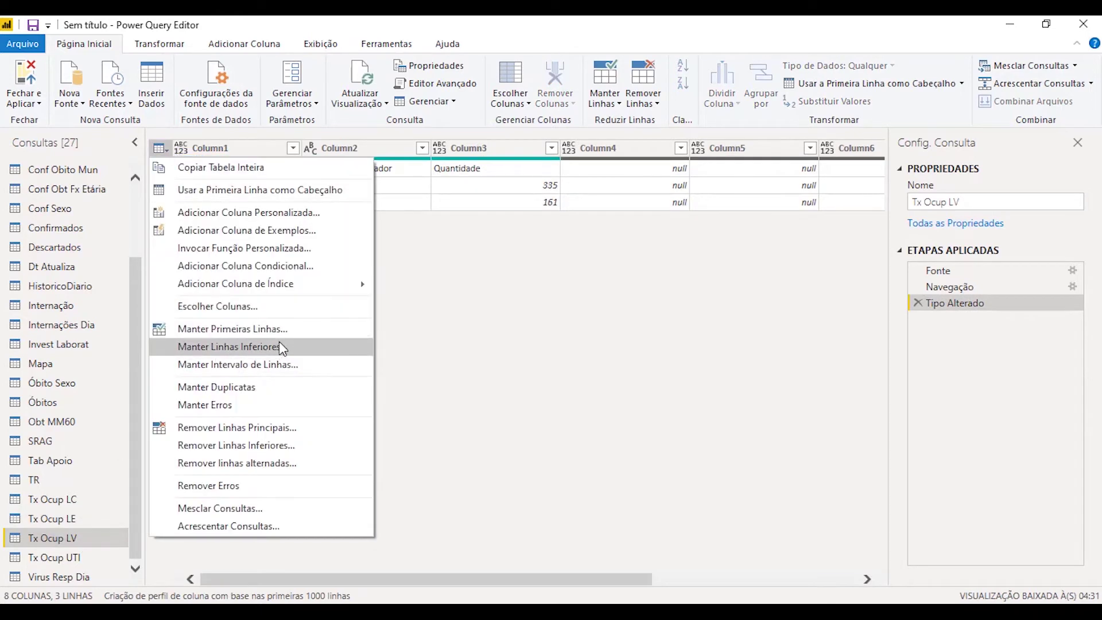
click(252, 189)
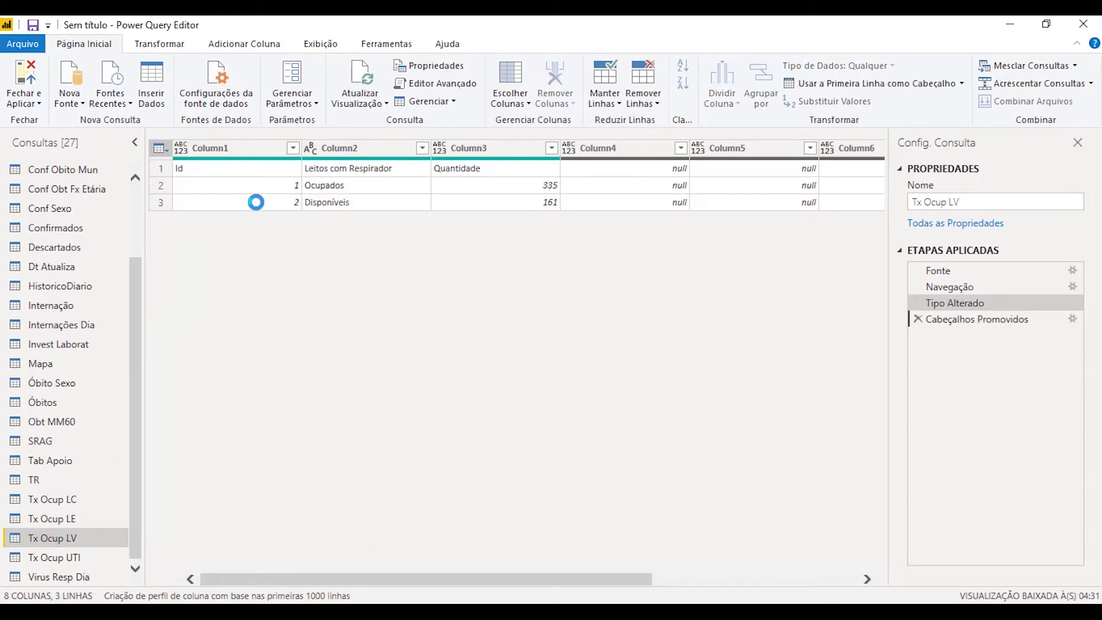
- Keep only the Id, Leitos com Respirador and Quantidade columns in Tx Ocup LV, and change the Id column's data type to Texto
shift+click(515, 150)
right_click(515, 150)
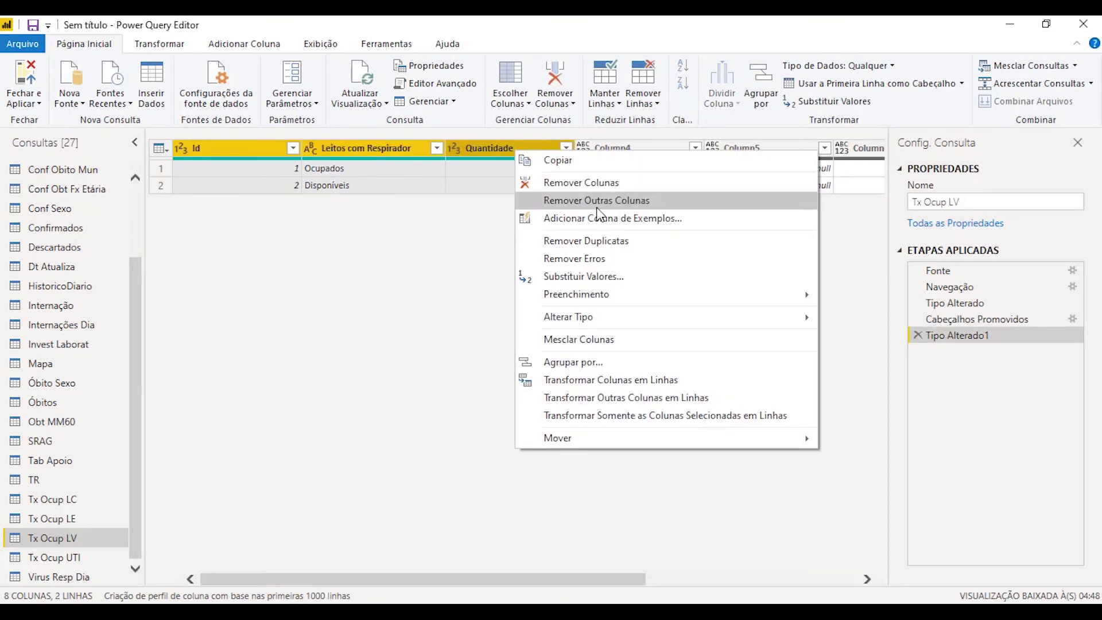
click(634, 200)
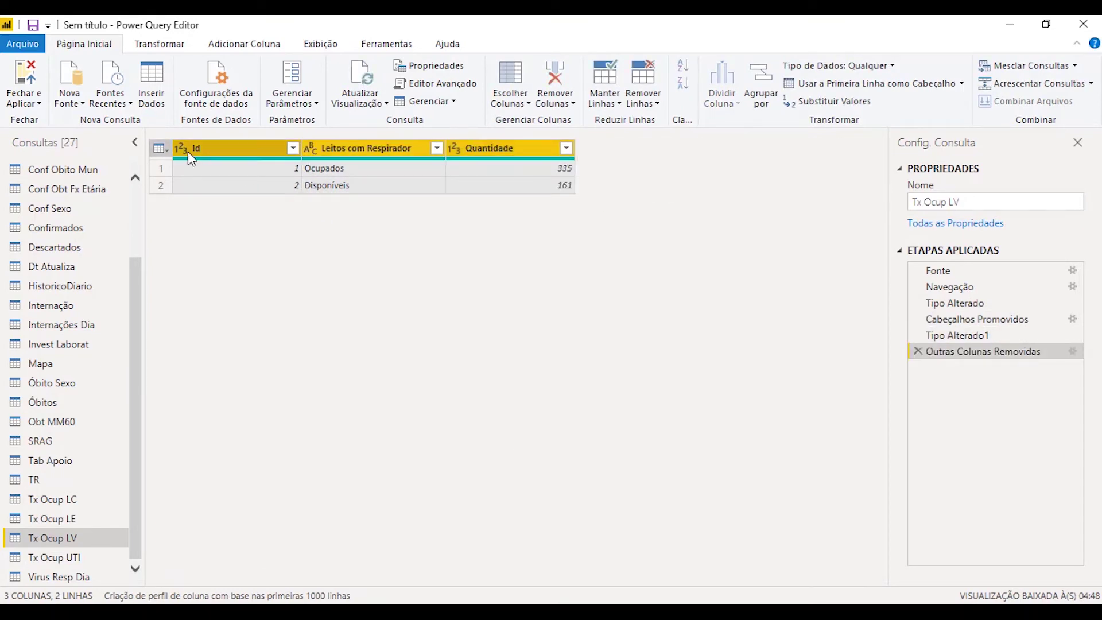
click(184, 149)
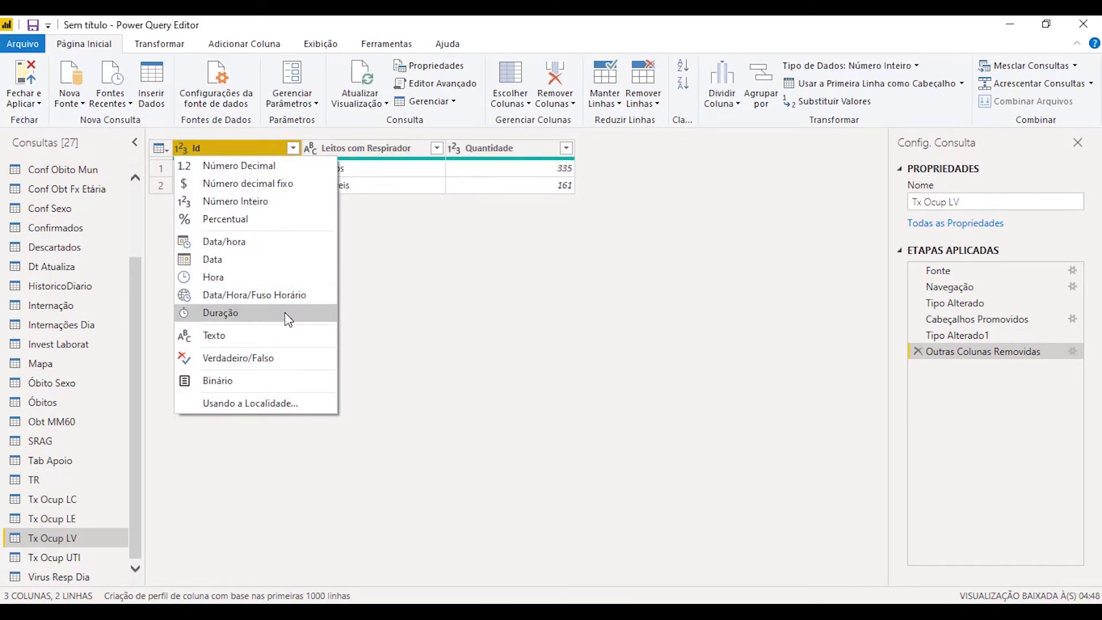
click(297, 343)
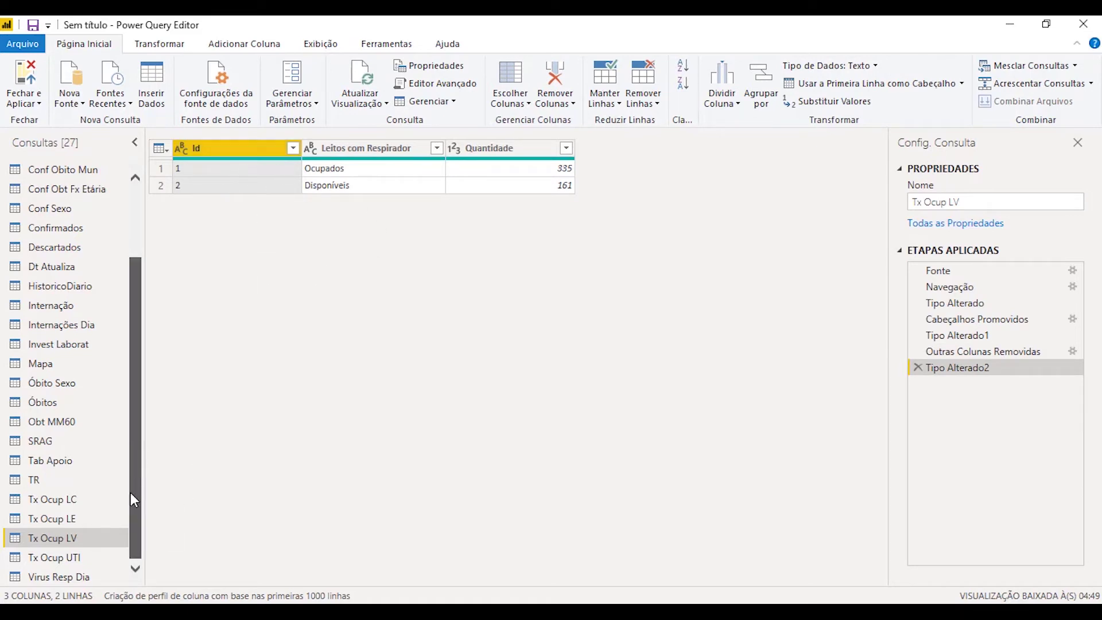
- Remove all columns except Column1 to Column3 from the Tx Ocup UTI query and use its first row as headers
click(78, 555)
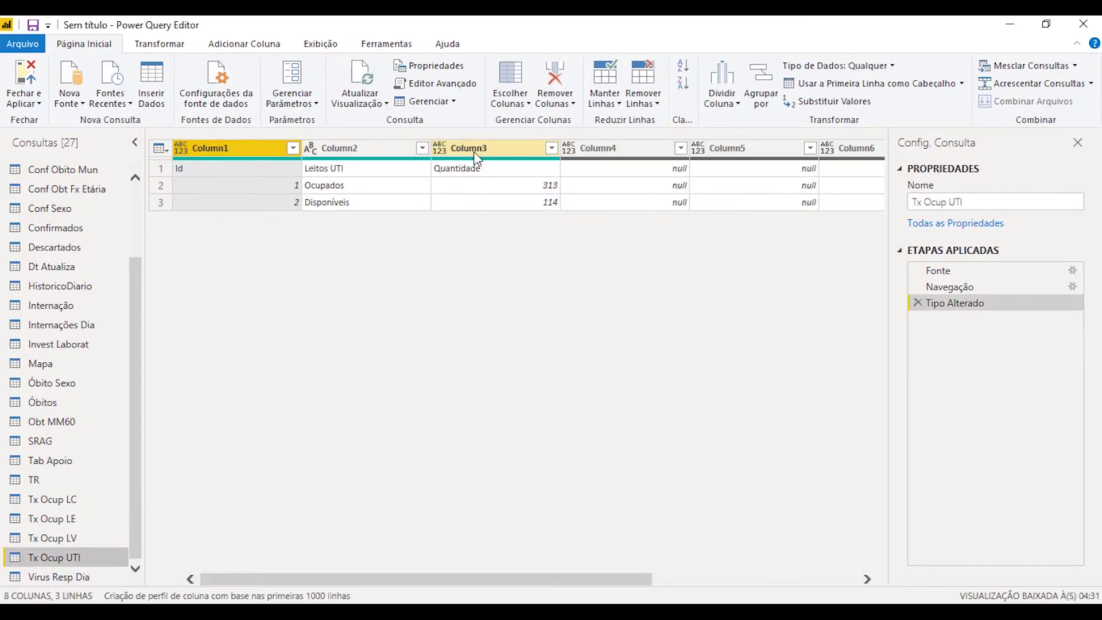
shift+click(503, 148)
right_click(503, 148)
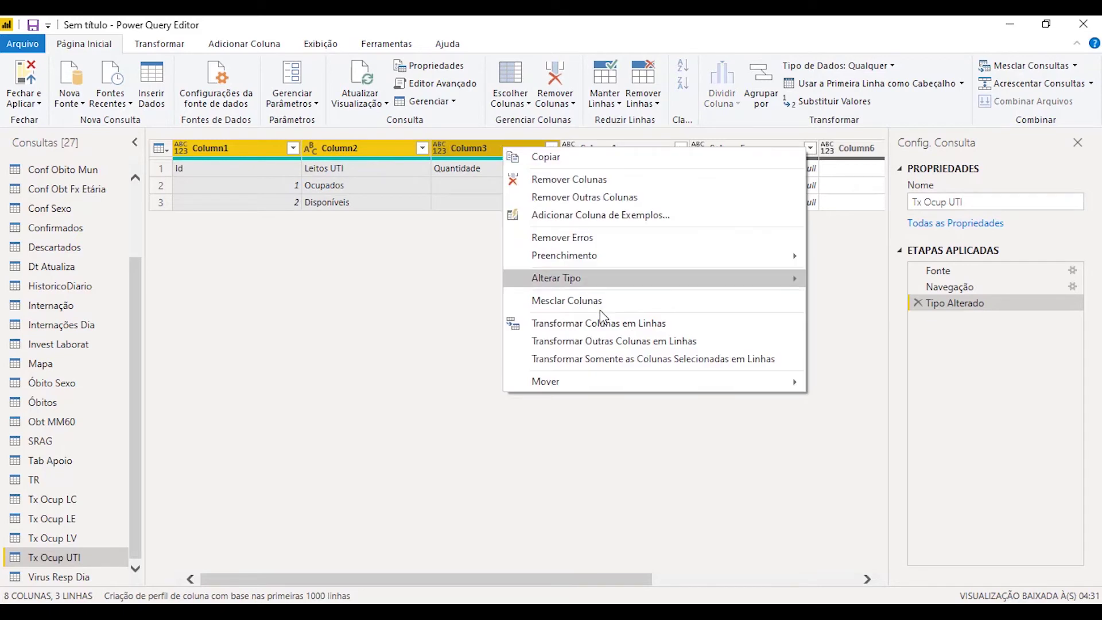
click(653, 197)
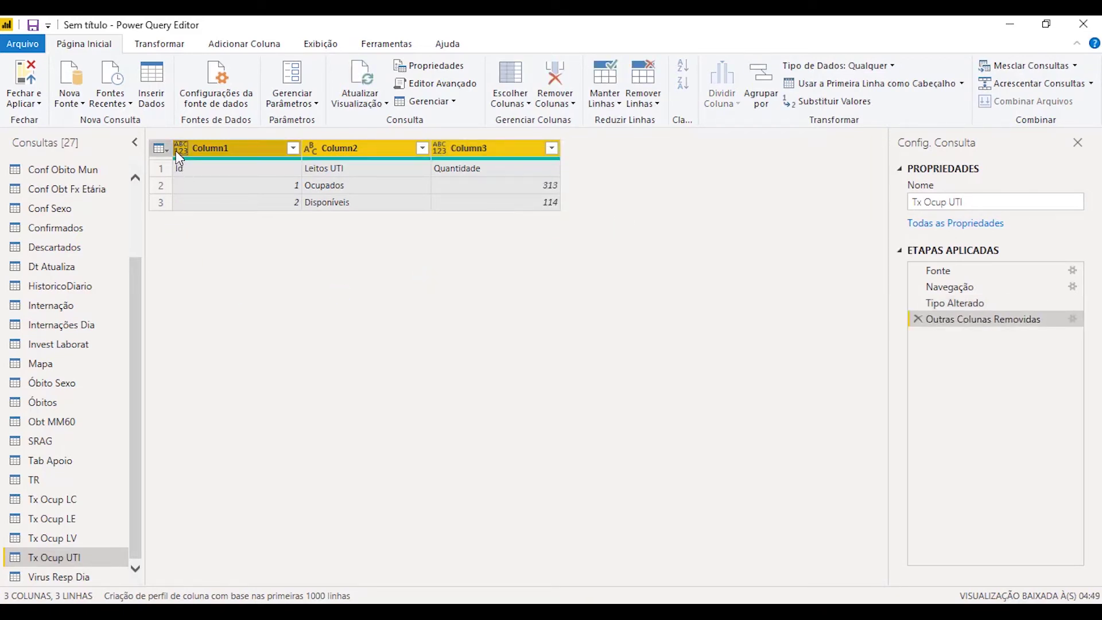
click(162, 149)
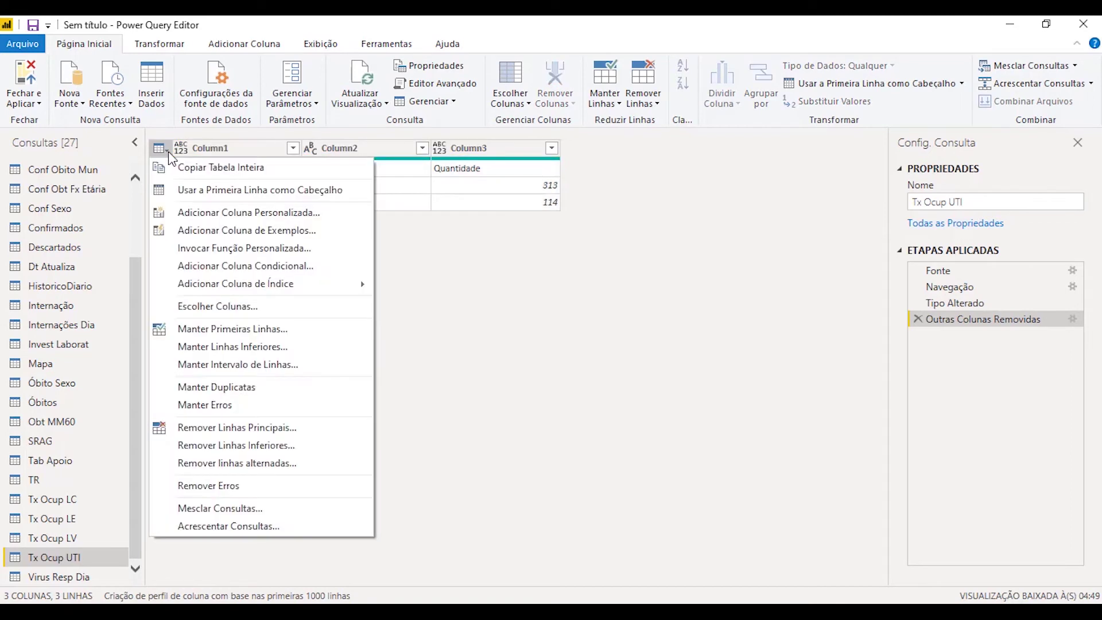
click(268, 191)
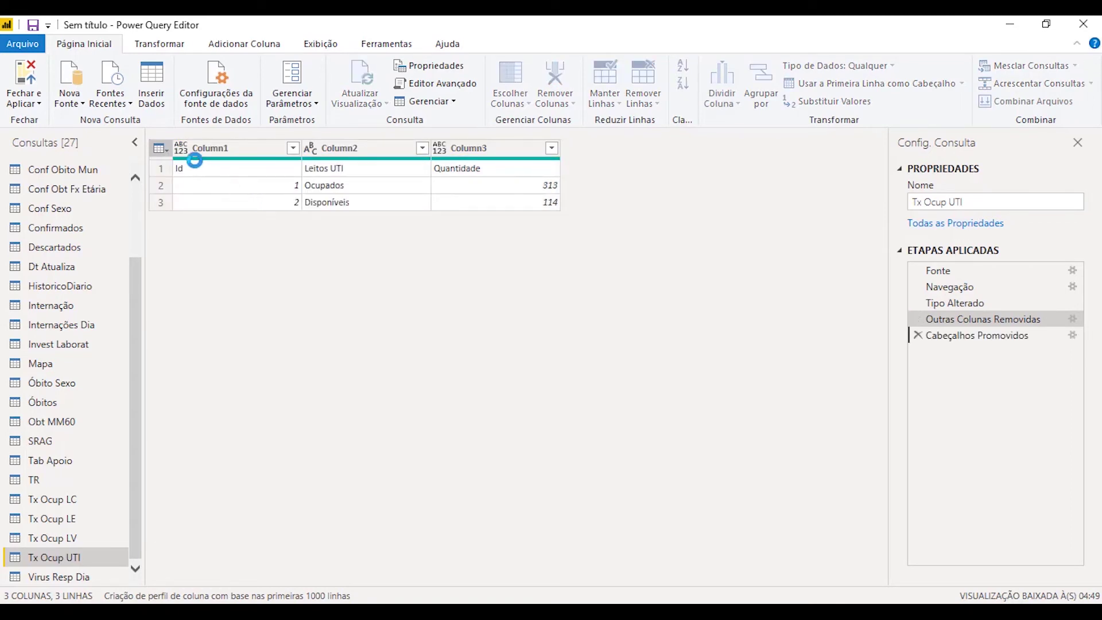
- Change the data type of the Id column in the Tx Ocup UTI query to Texto, adding the conversion as a new step
click(227, 153)
click(181, 151)
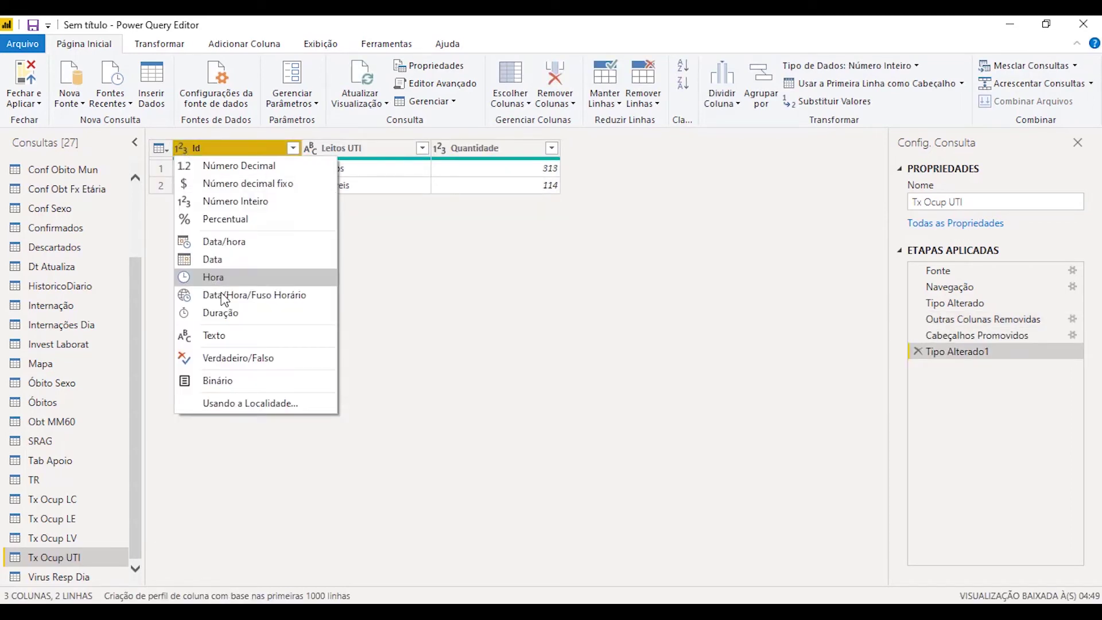
click(250, 336)
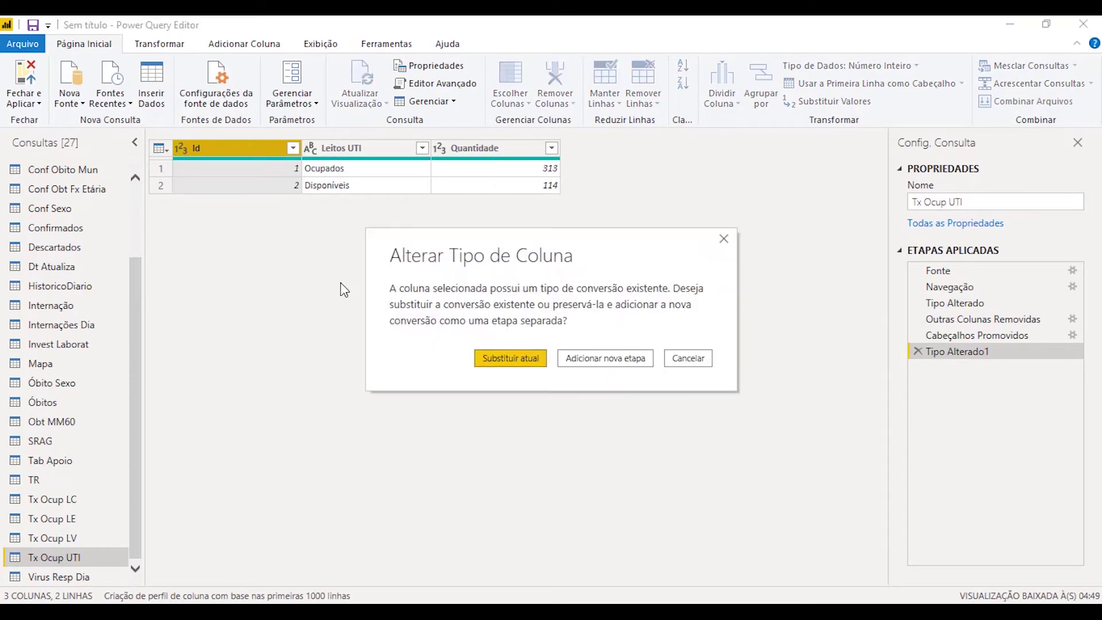
click(629, 352)
- Remove the blank rows from the Virus Resp Dia query and check its columns
click(93, 576)
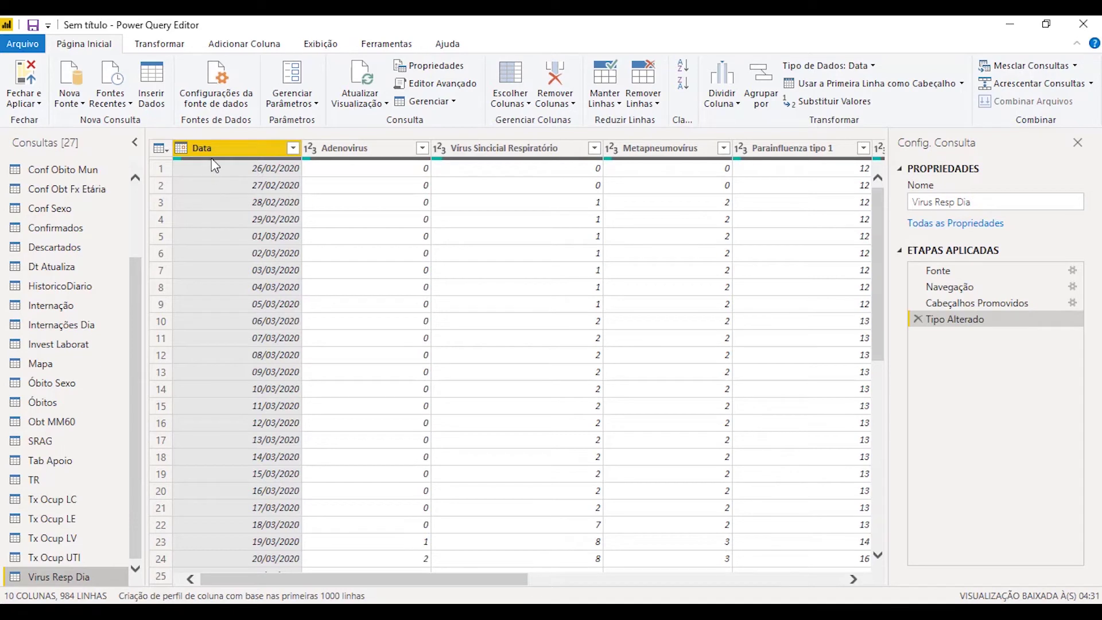
mouse_move(211, 159)
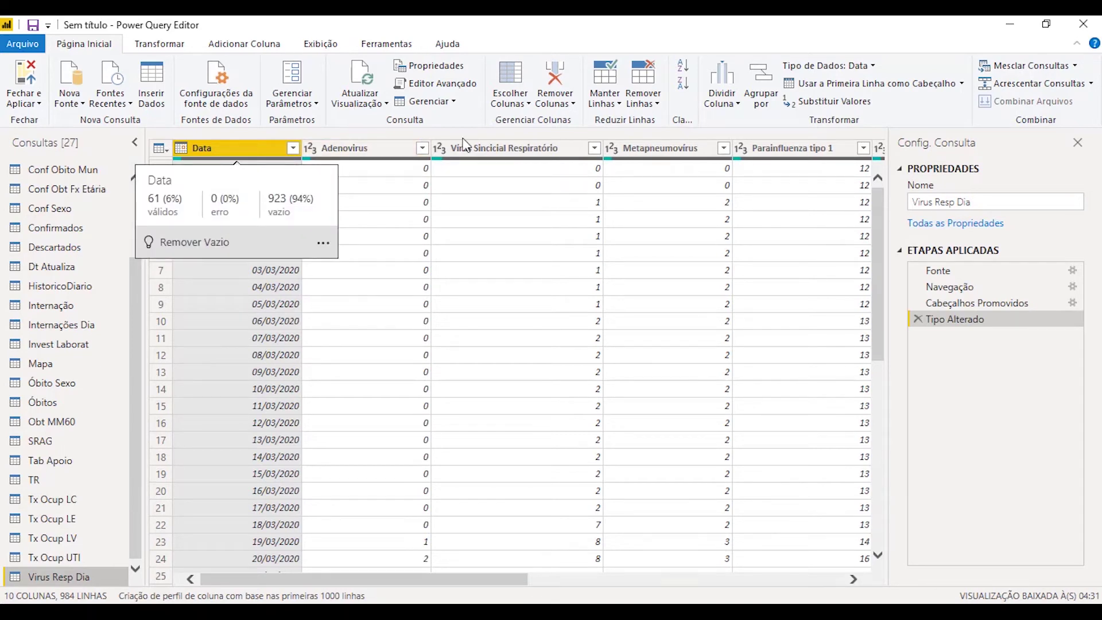
click(655, 104)
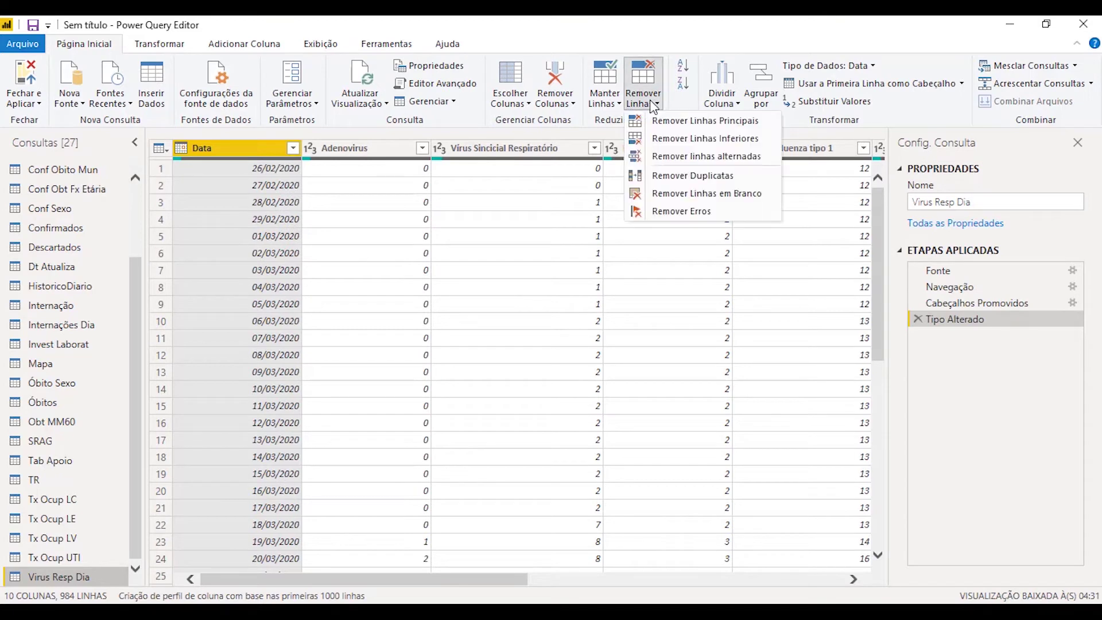
click(728, 194)
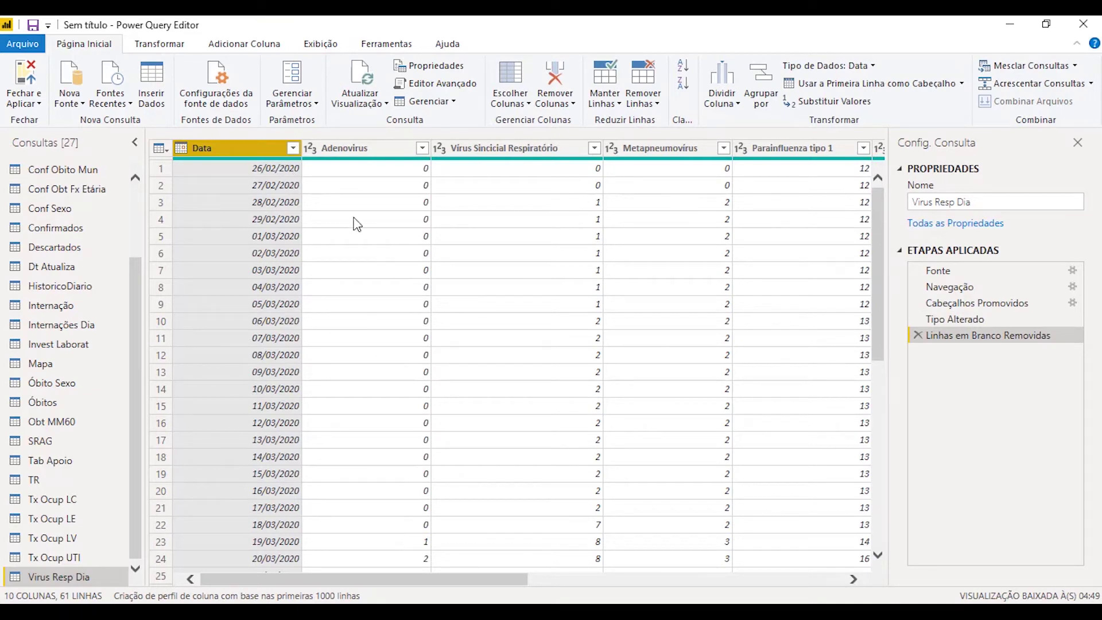
drag(434, 578, 398, 591)
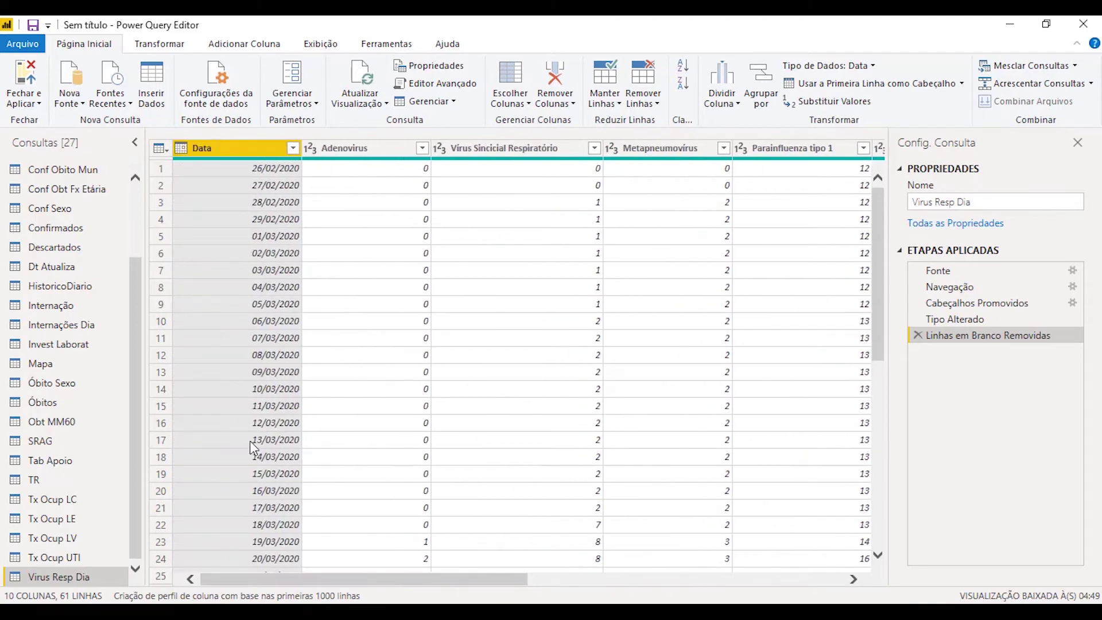
- View the Painel Covid-19 dashboard and the star versus snowflake schema diagram in the browser, then return to Power BI Desktop
scroll(85, 370, up, 2)
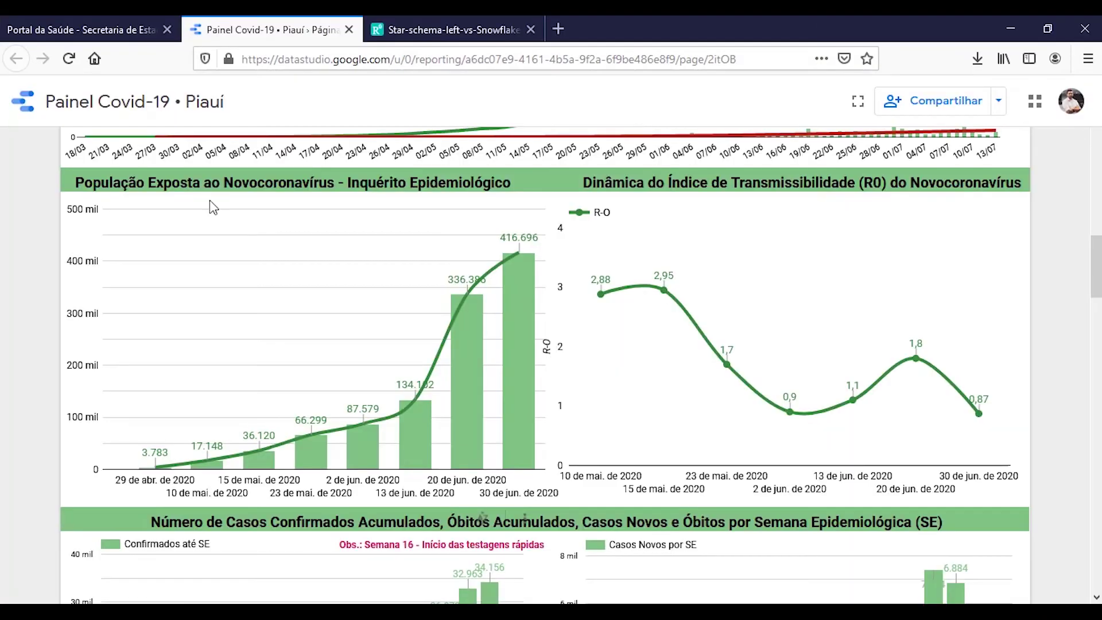
click(393, 31)
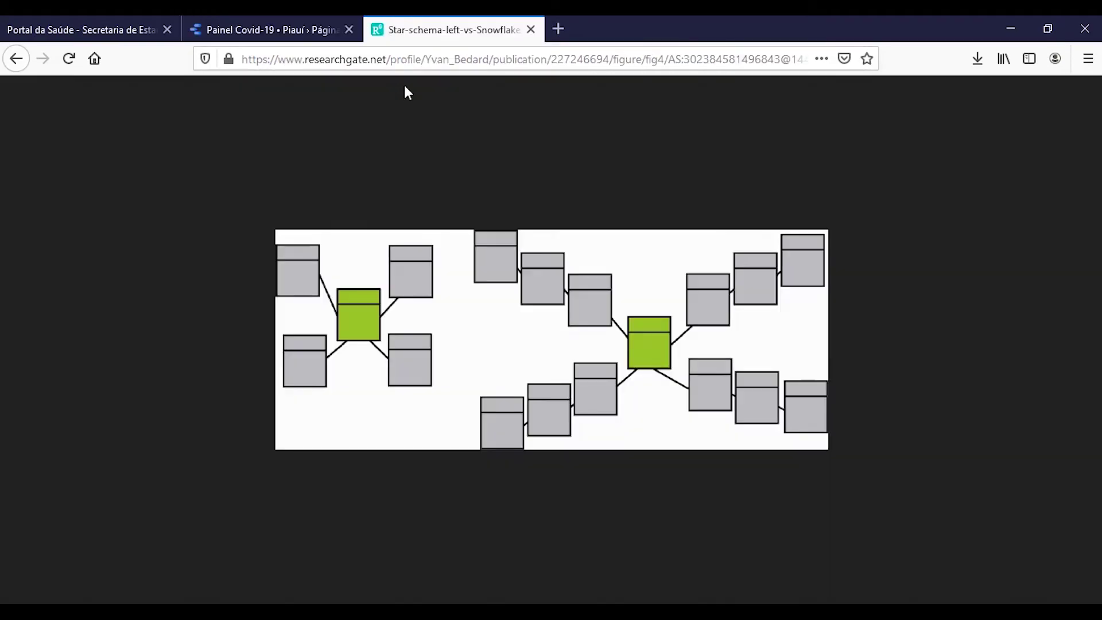
key(alt+Tab)
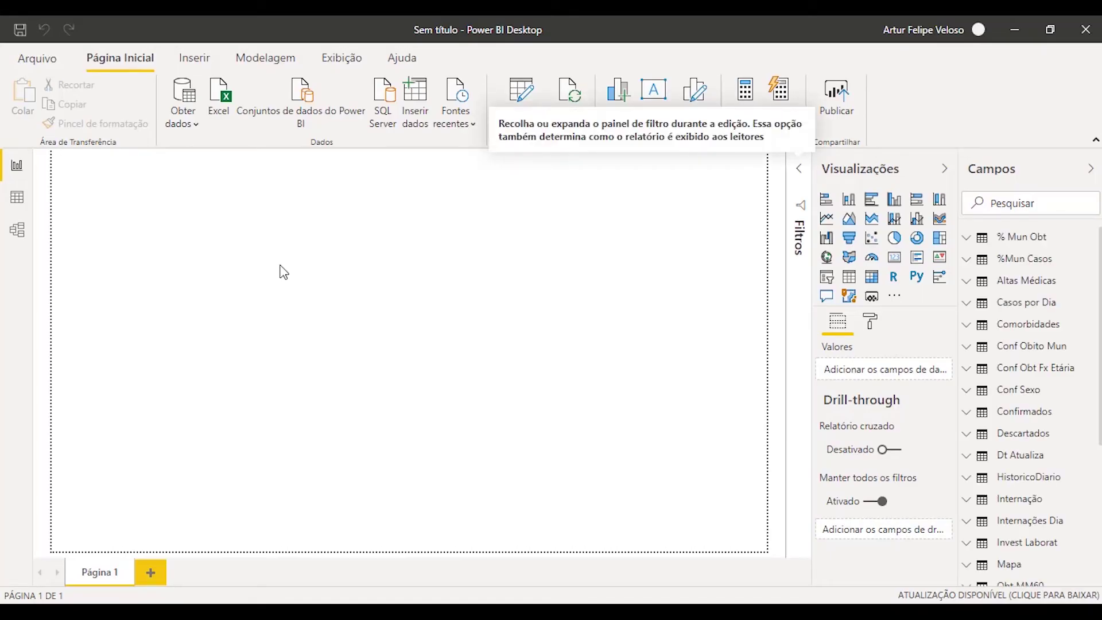
key(alt+Tab)
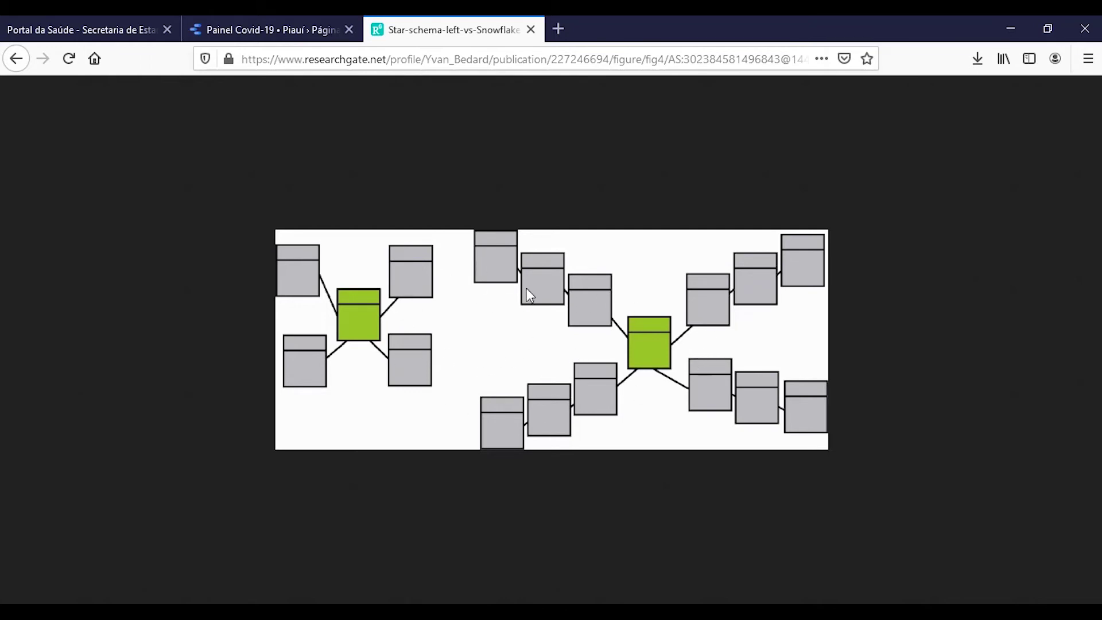
click(1005, 26)
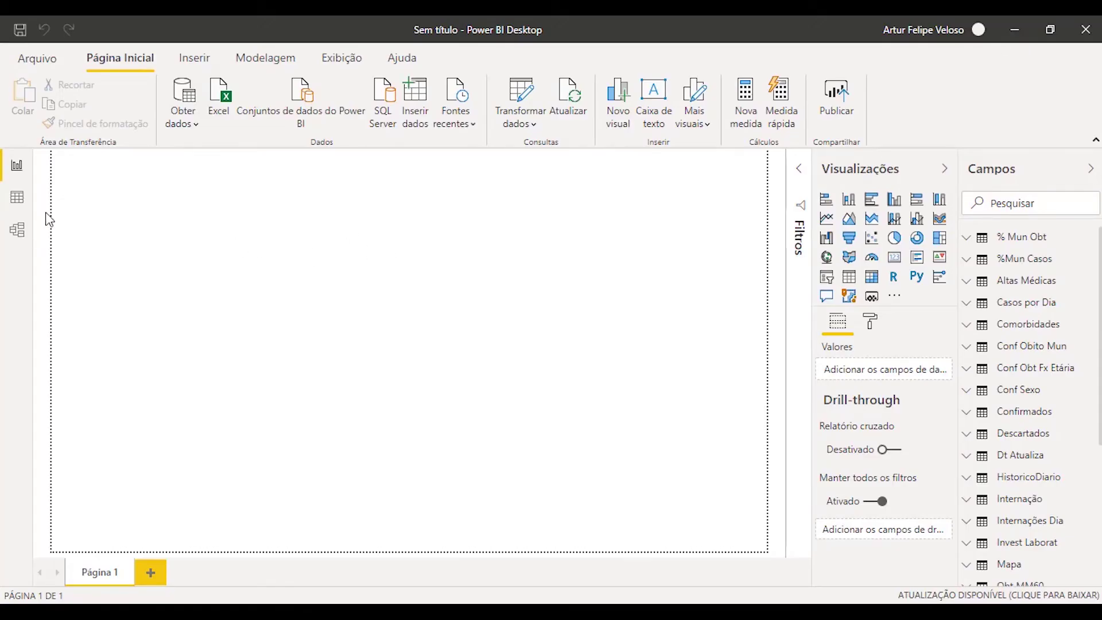
- Inspect the table relationships in the model view, then return to the report view and look through the list of loaded tables
click(17, 229)
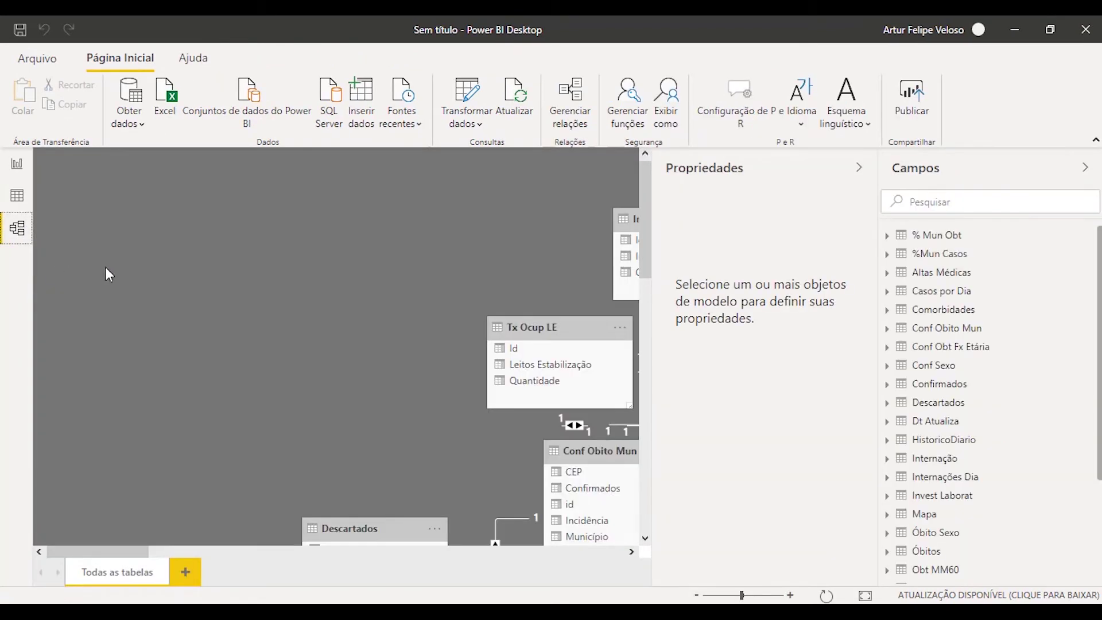
click(16, 165)
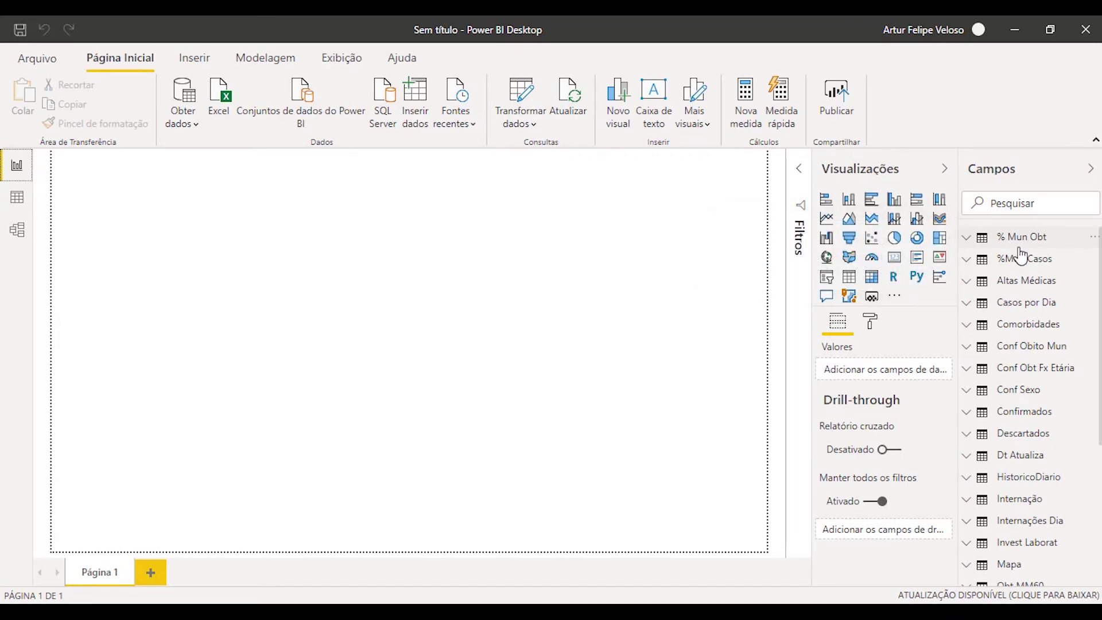
scroll(1030, 344, down, 4)
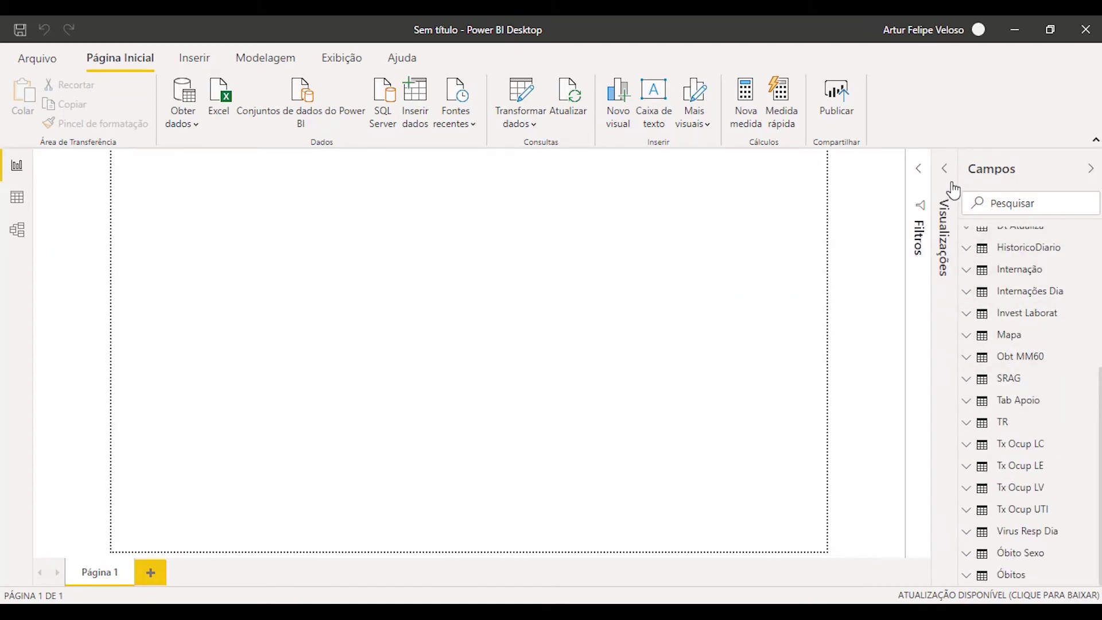
click(952, 186)
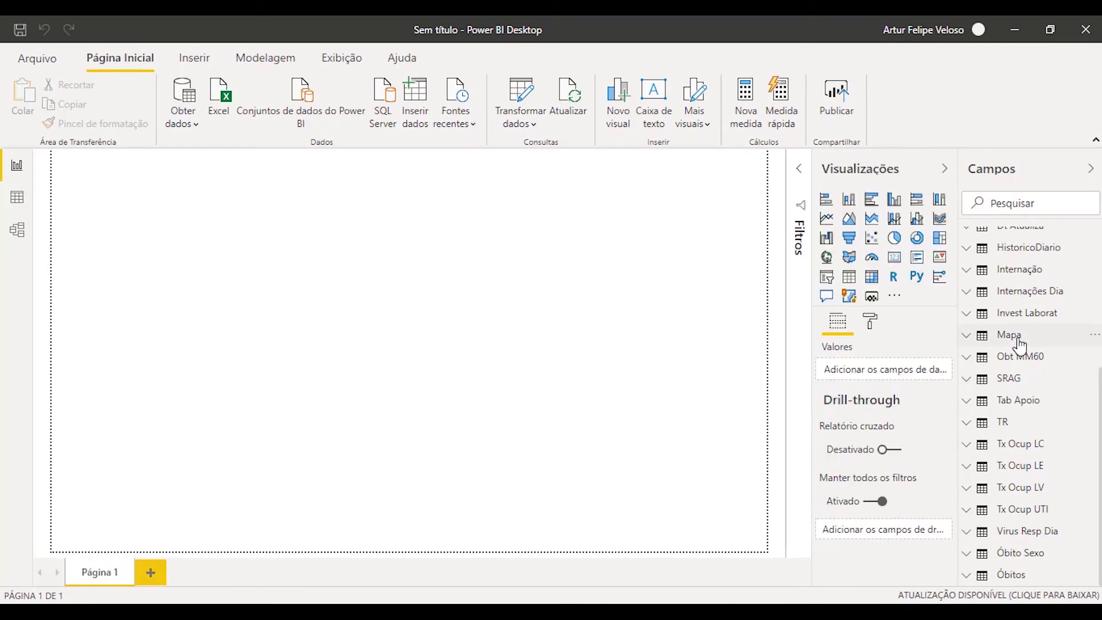
scroll(1019, 344, up, 3)
scroll(1012, 342, down, 3)
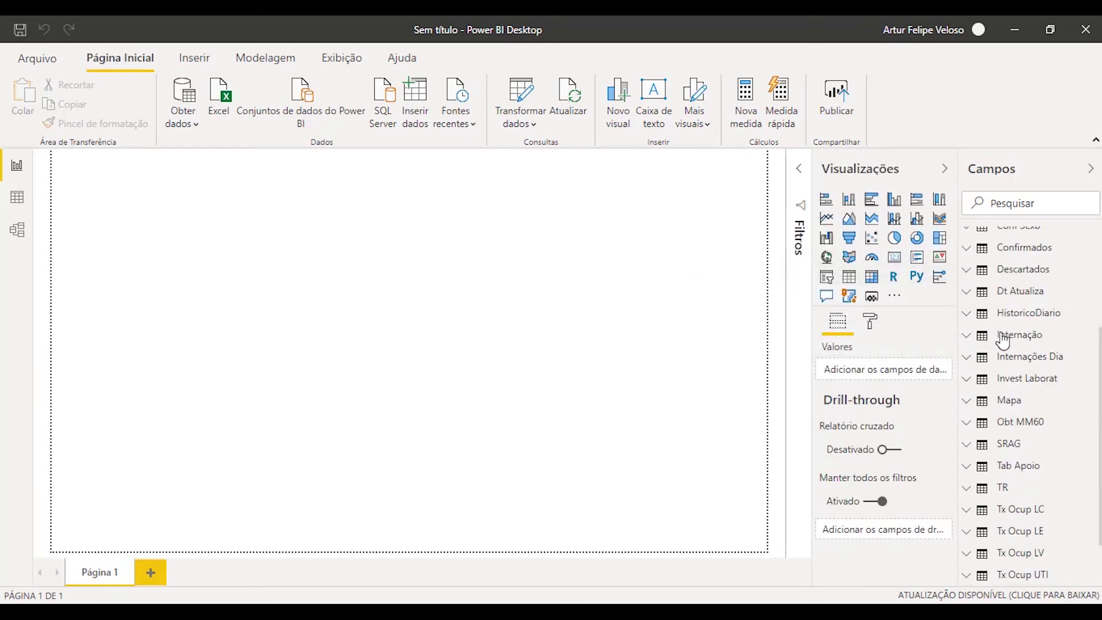
- Add a card visual showing the Óbitos field of the Óbitos table to Página 1 and enlarge it slightly
click(984, 575)
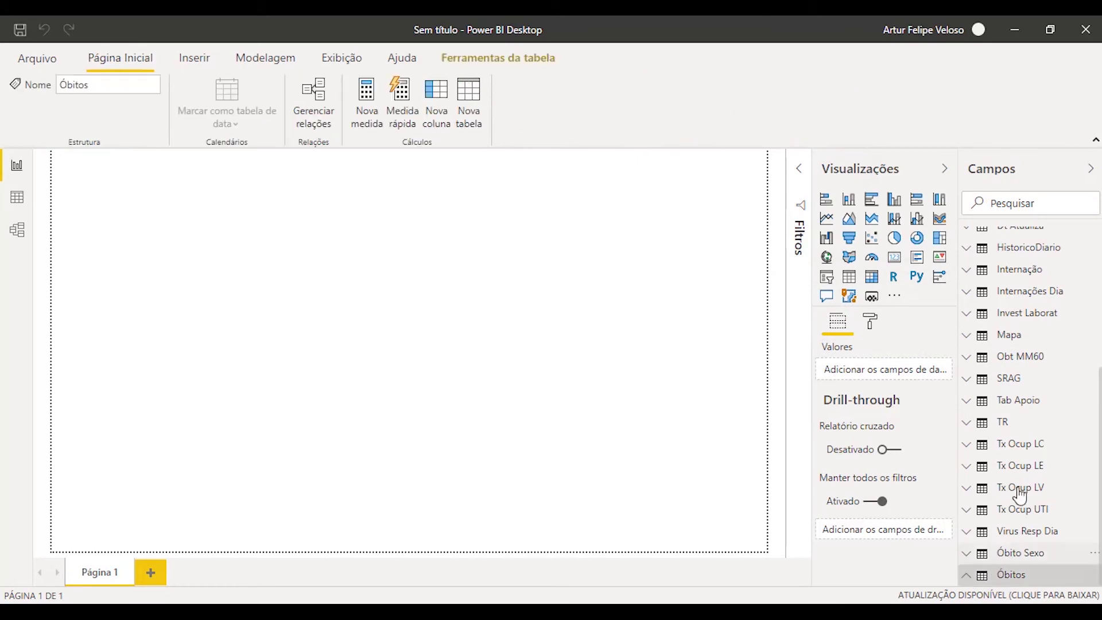
click(988, 574)
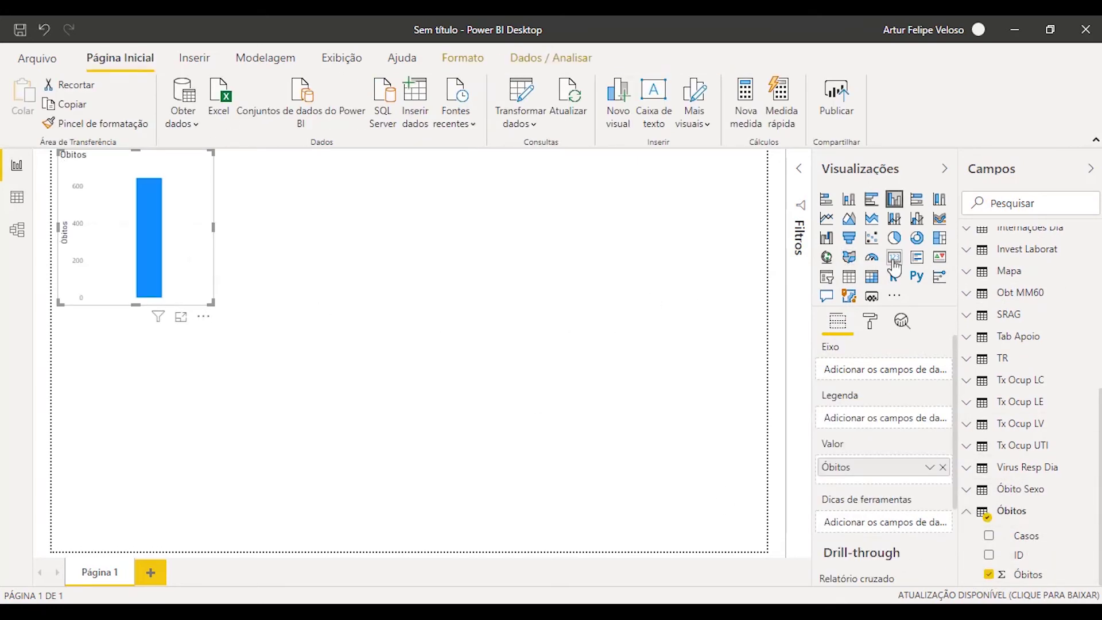
drag(212, 304, 235, 319)
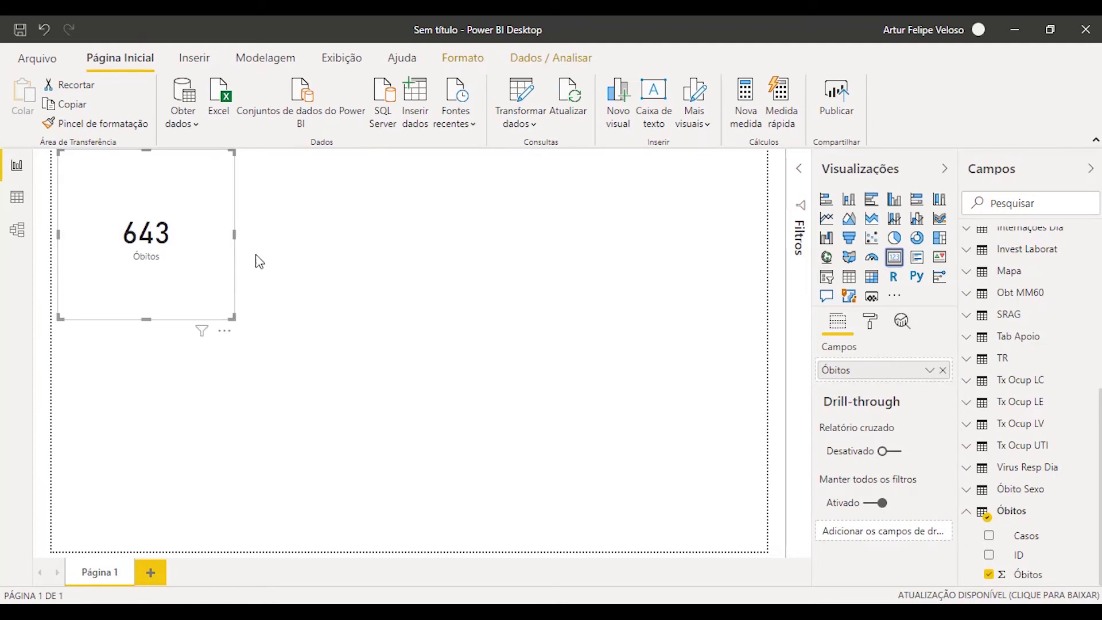
- Inspect the rows of the % Mun Obt, %Mun Casos, Altas Médicas and Casos por Dia tables in the data view
click(290, 280)
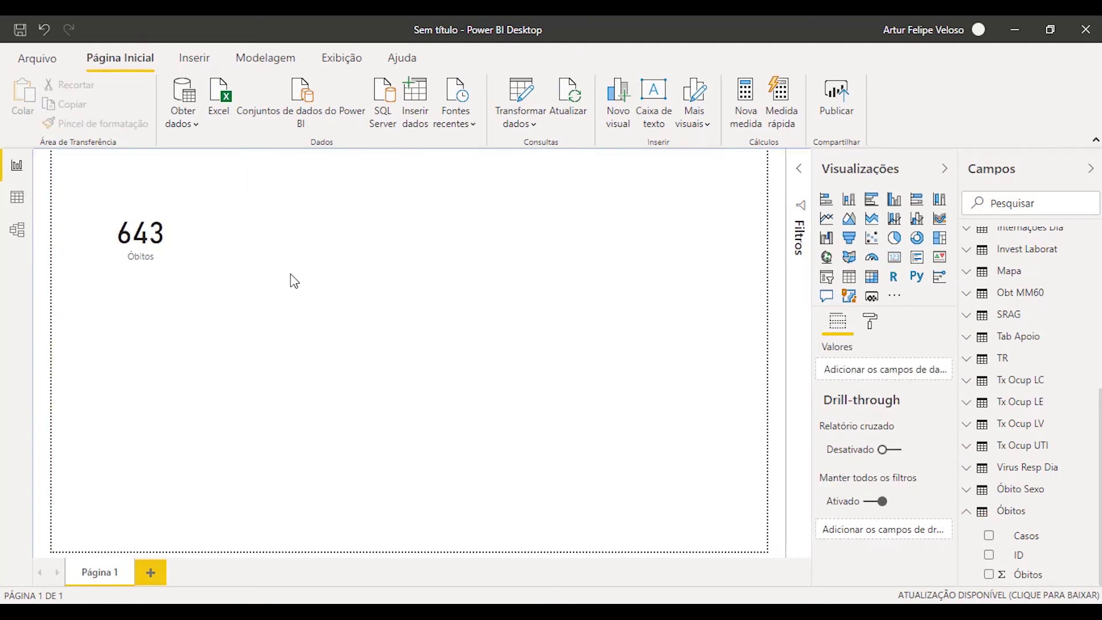
click(16, 198)
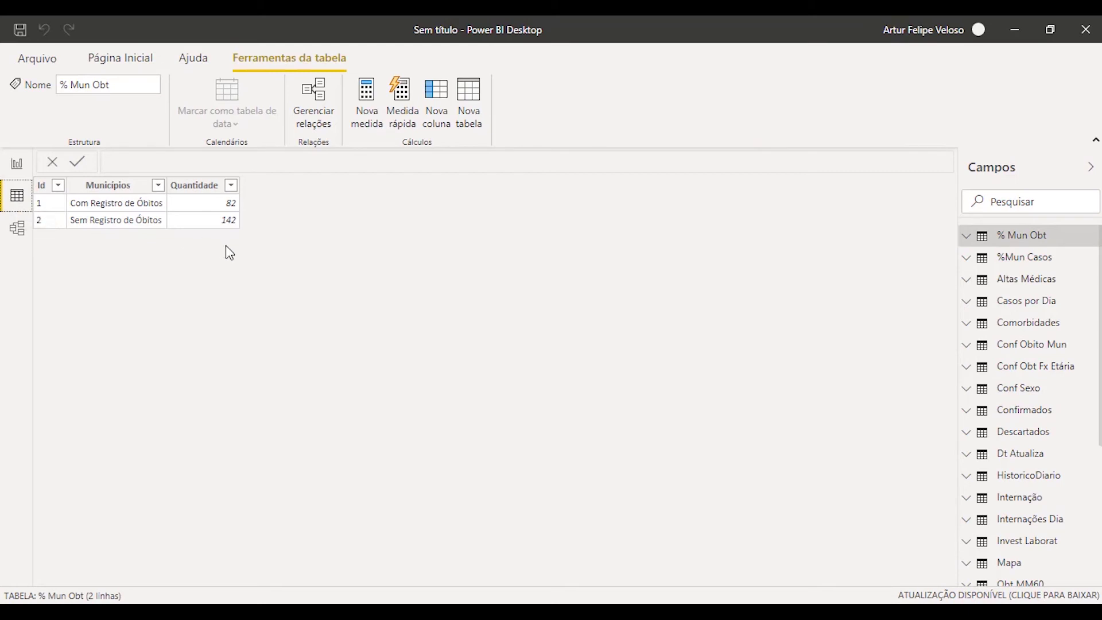
click(1030, 260)
click(1024, 258)
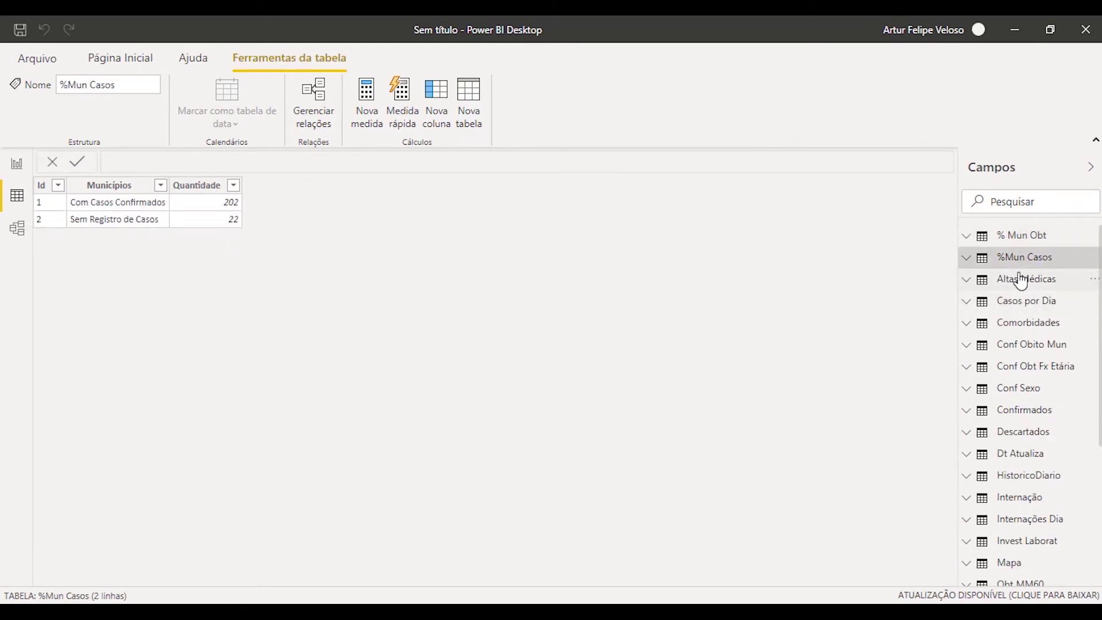
click(1020, 281)
click(1020, 281)
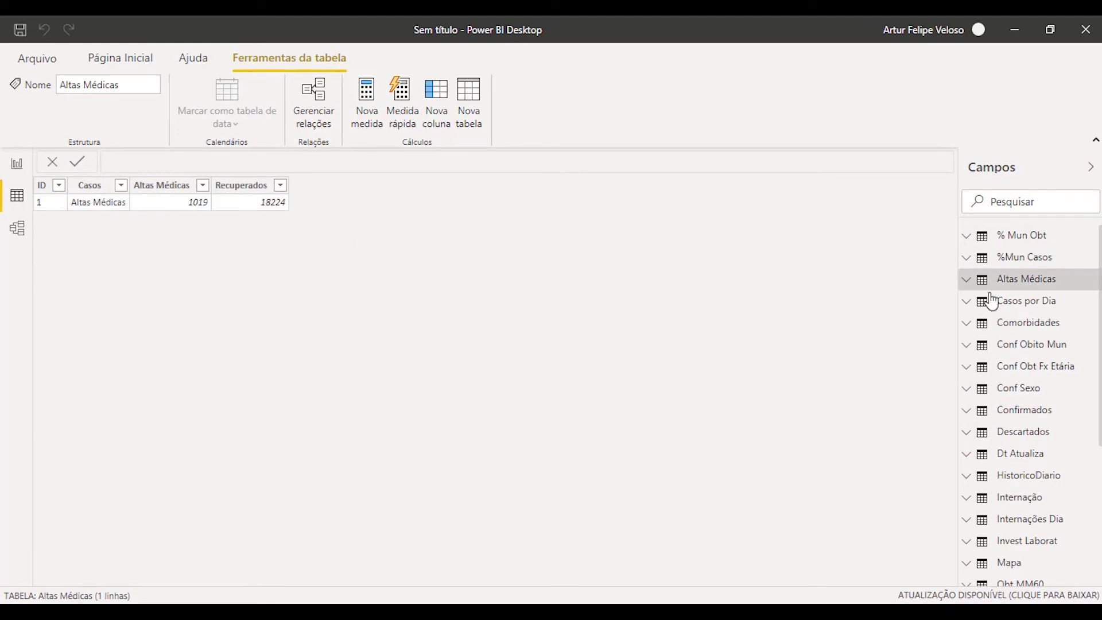
click(1021, 309)
click(1022, 303)
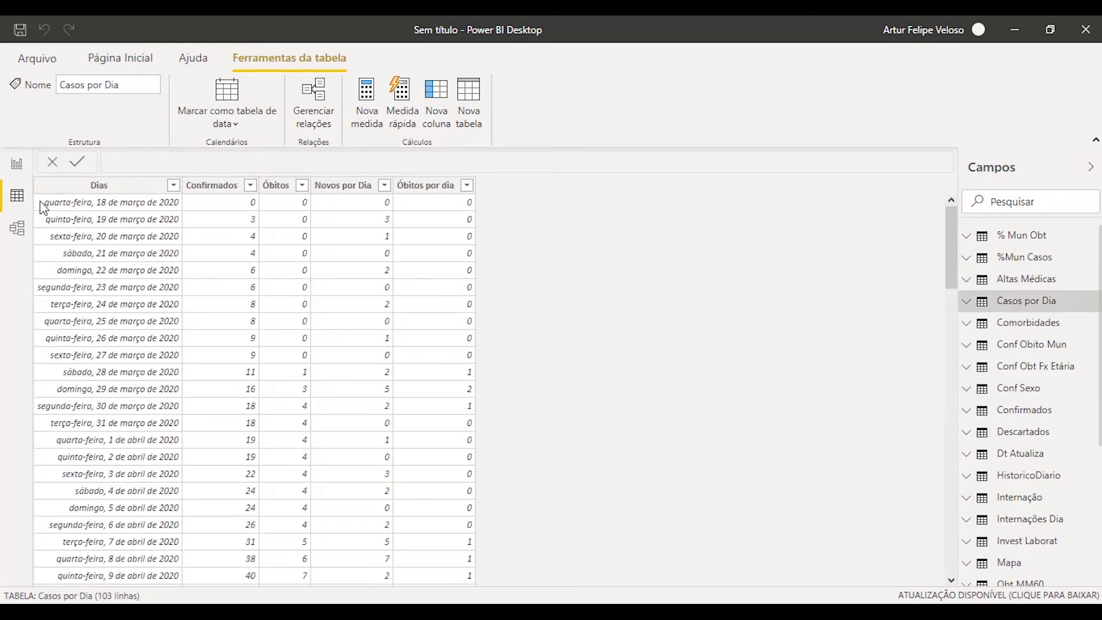
- Switch to the model view and collapse the Propriedades and Campos panes to enlarge the diagram area
click(18, 232)
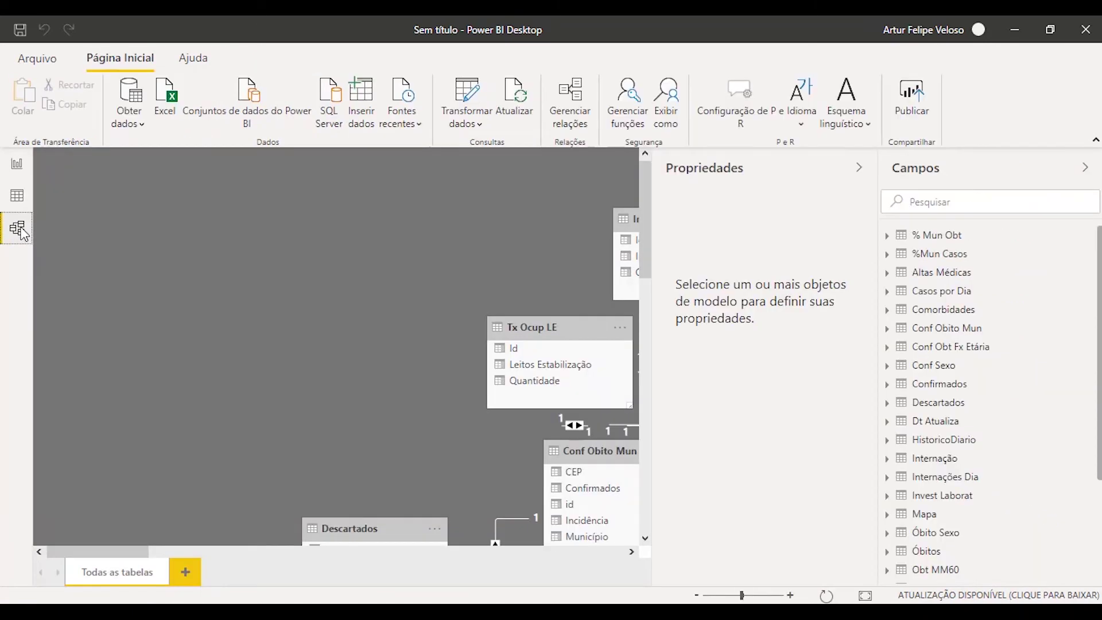
click(859, 167)
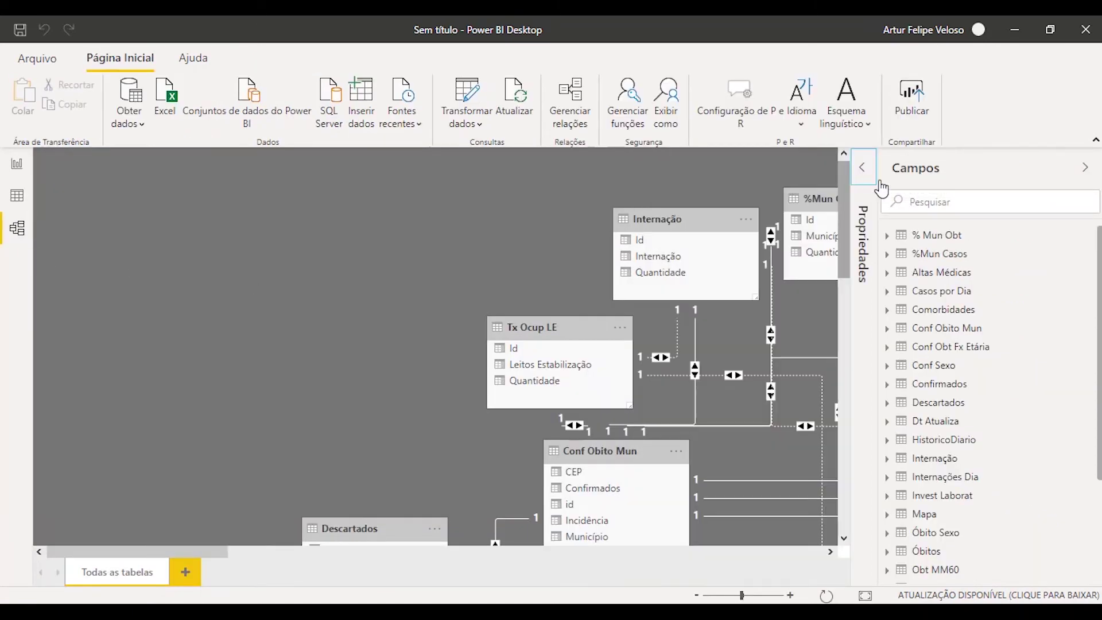
click(1084, 168)
scroll(500, 261, down, 15)
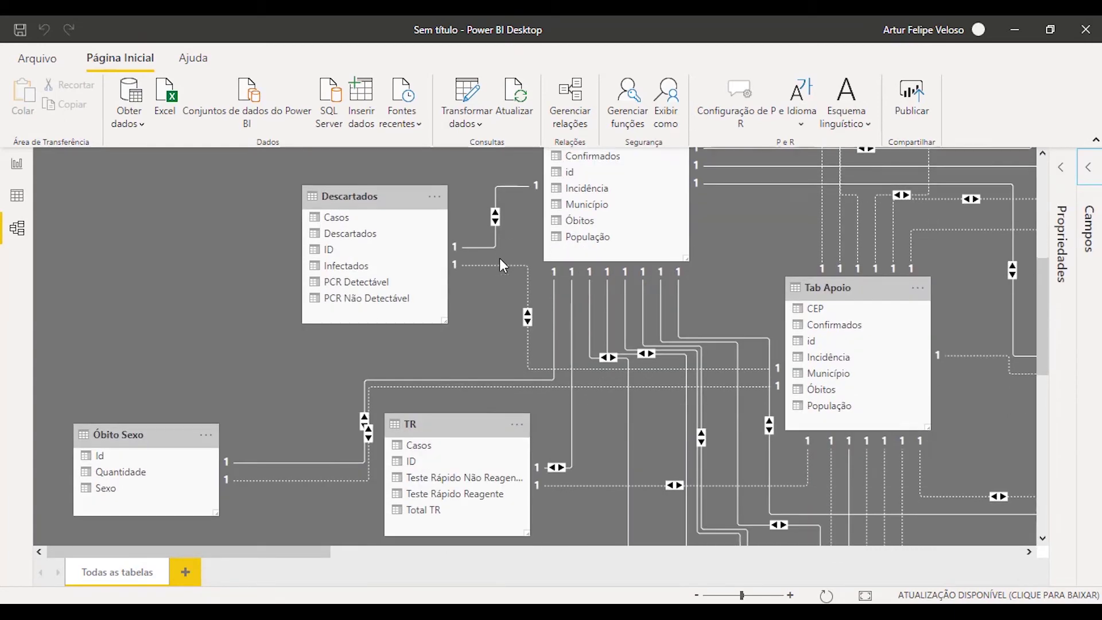
scroll(552, 273, up, 15)
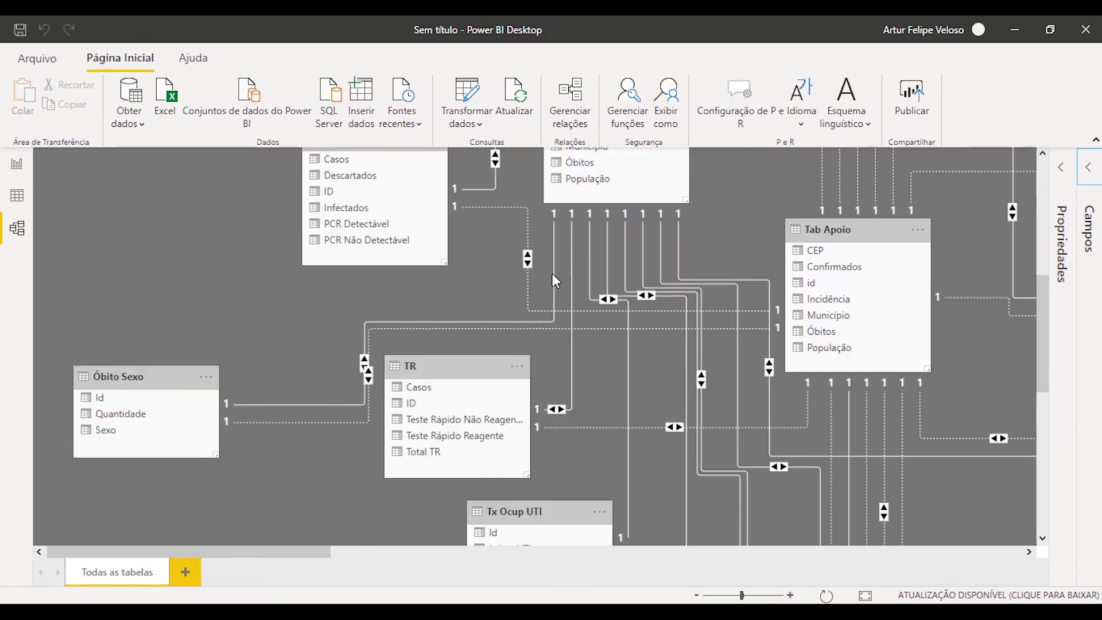
- Move the Tx Ocup LE and Descartados tables to the diagram's left edge and shift Conf Obito Mun slightly down and left
drag(516, 190, 86, 213)
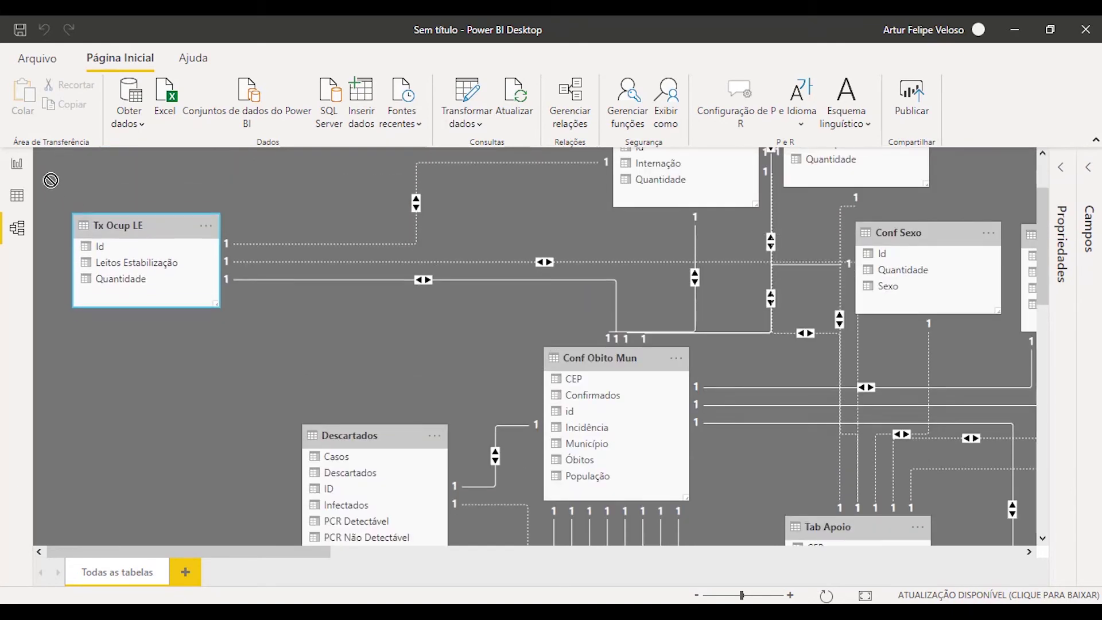
drag(580, 358, 507, 392)
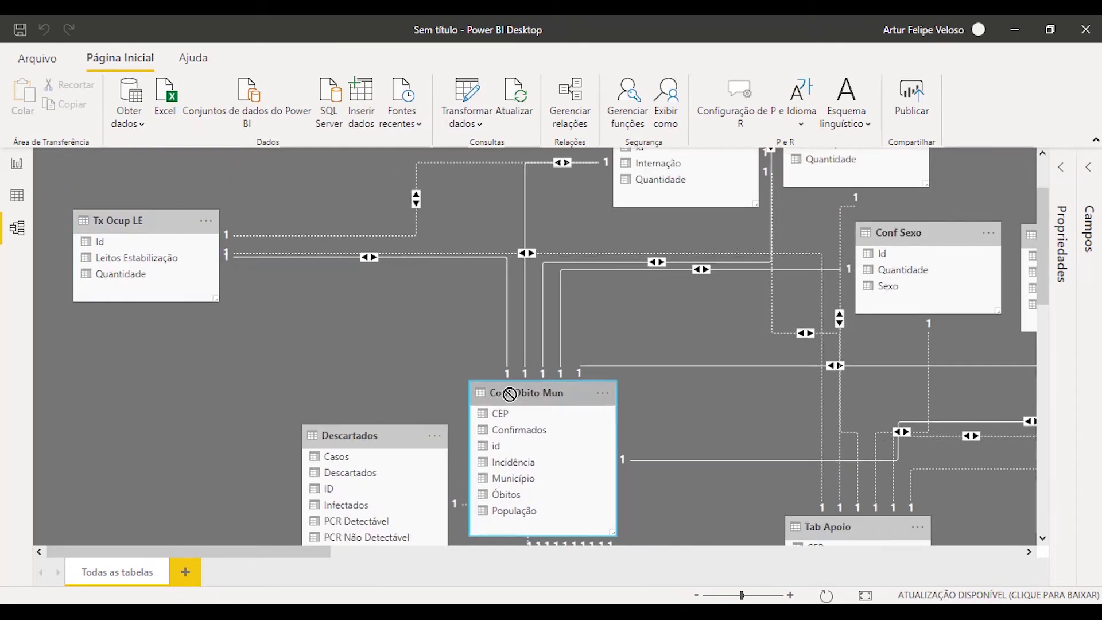
drag(393, 443, 171, 383)
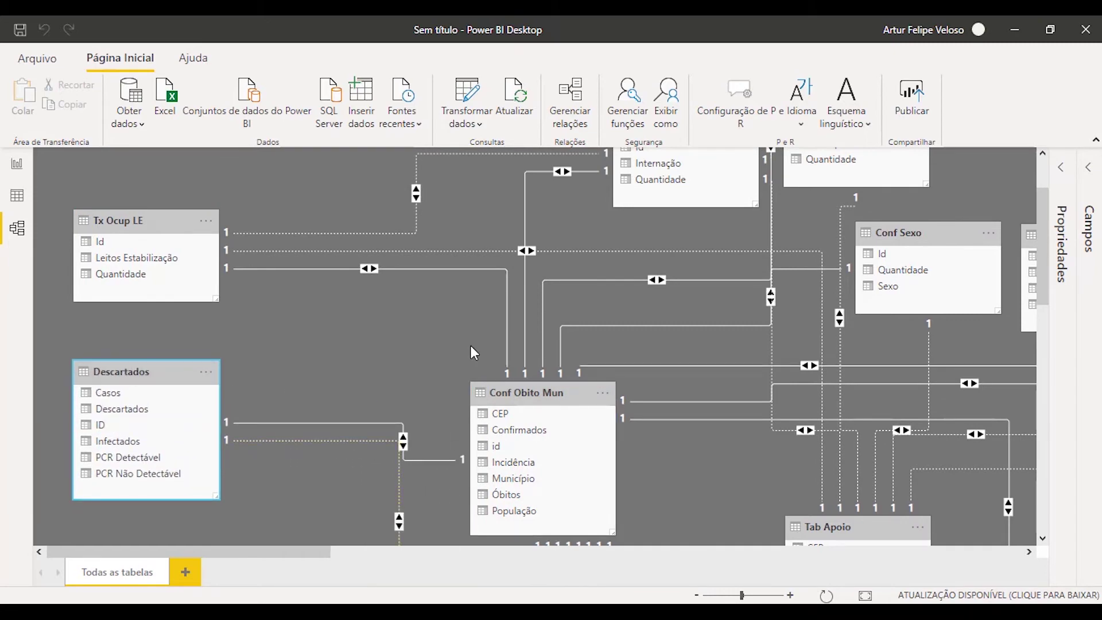
- Align Óbito Sexo directly below Descartados in the diagram and bring Tx Ocup LE down to just above Descartados
scroll(301, 352, down, 5)
drag(182, 281, 173, 182)
scroll(251, 295, up, 3)
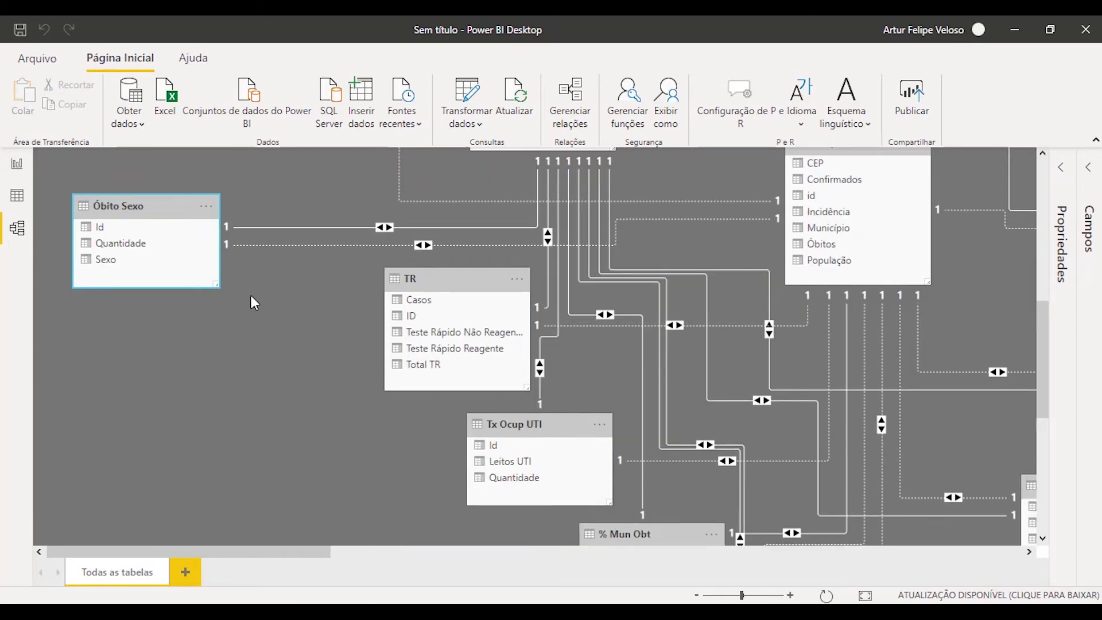
drag(174, 430, 185, 374)
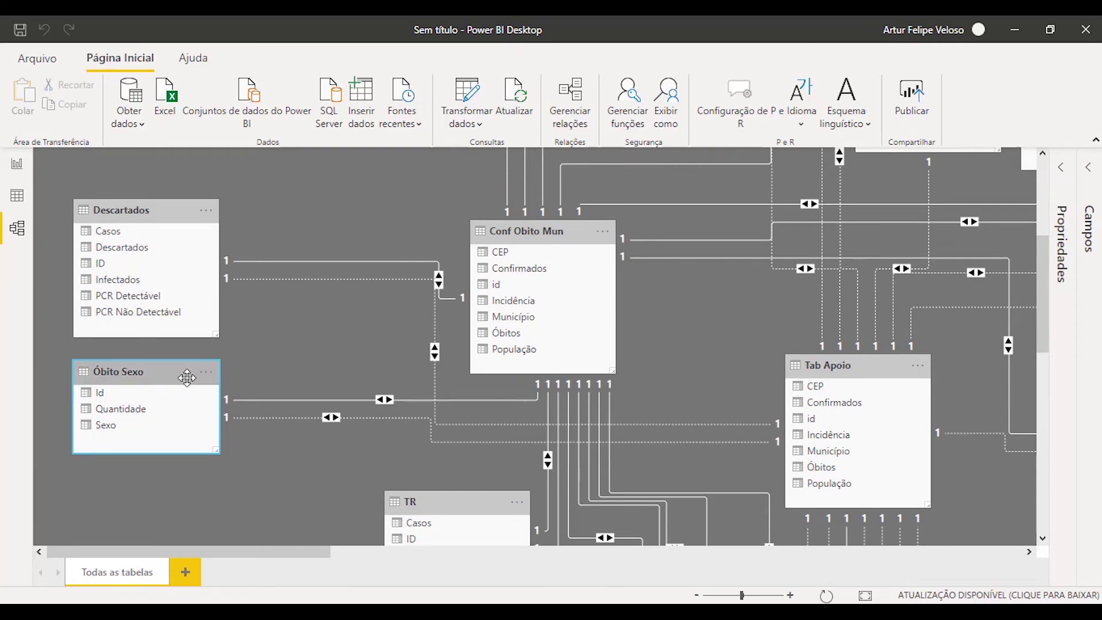
scroll(184, 374, up, 3)
drag(177, 313, 176, 367)
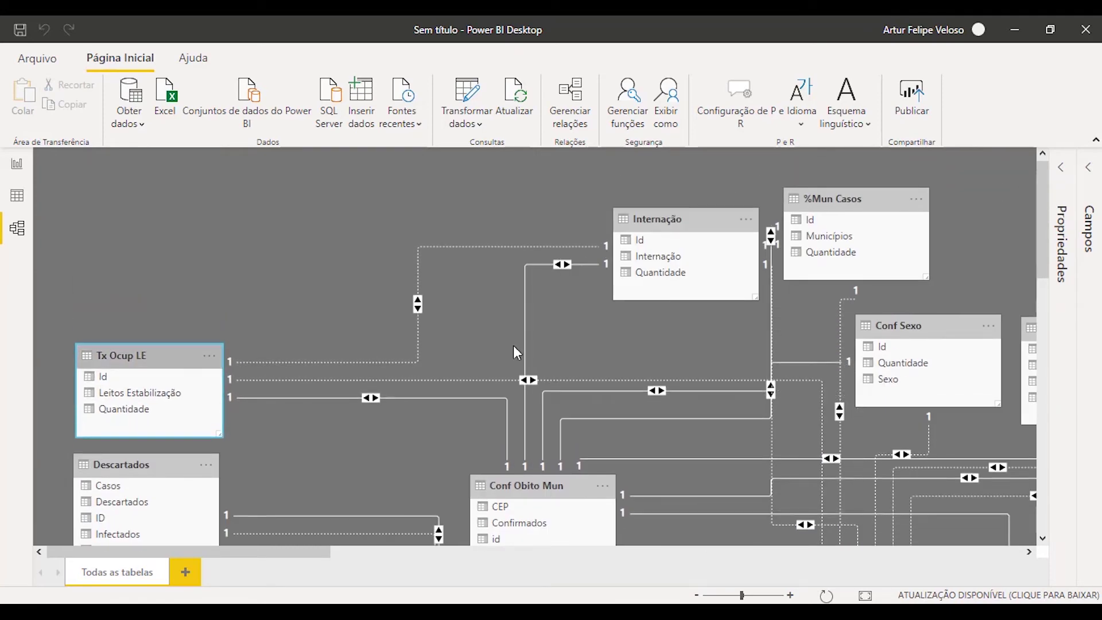
- Move the Internação table above Conf Obito Mun and bring %Mun Casos leftward beside it
scroll(693, 312, down, 3)
scroll(693, 312, up, 3)
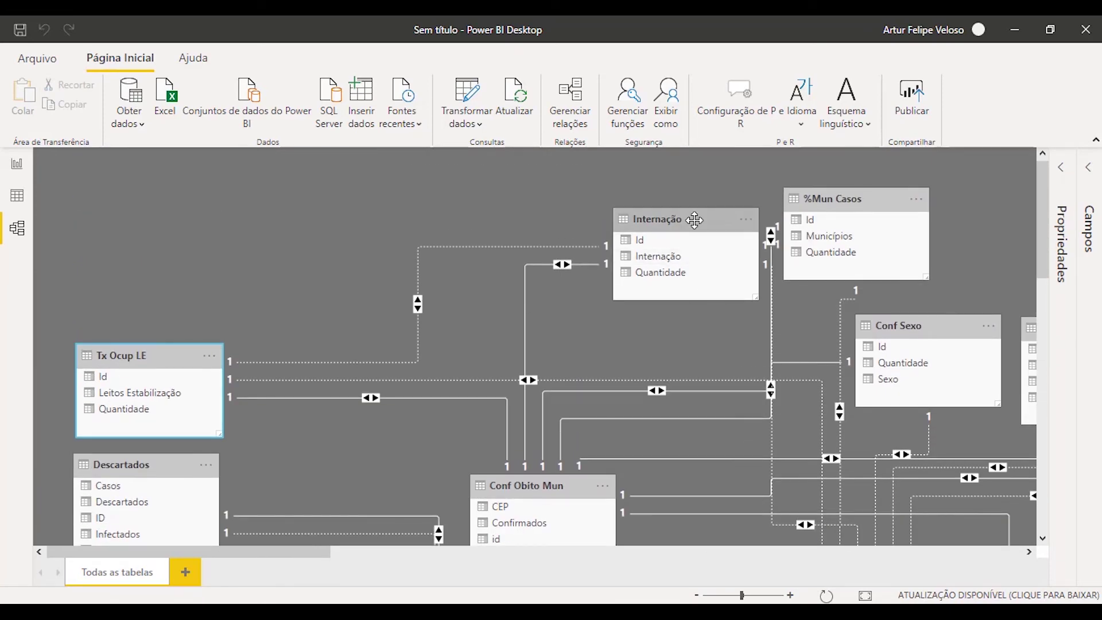
drag(694, 220, 517, 236)
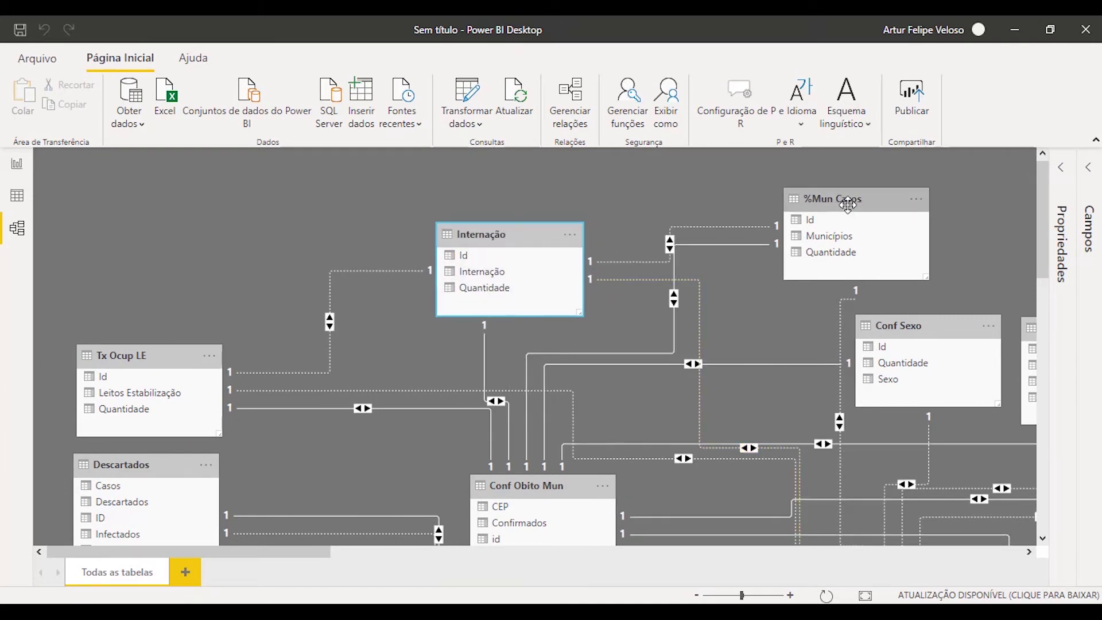
drag(856, 200, 751, 203)
- Examine the relationship lines connecting Conf Obito Mun and Tab Apoio to the surrounding tables in the diagram
scroll(600, 326, down, 3)
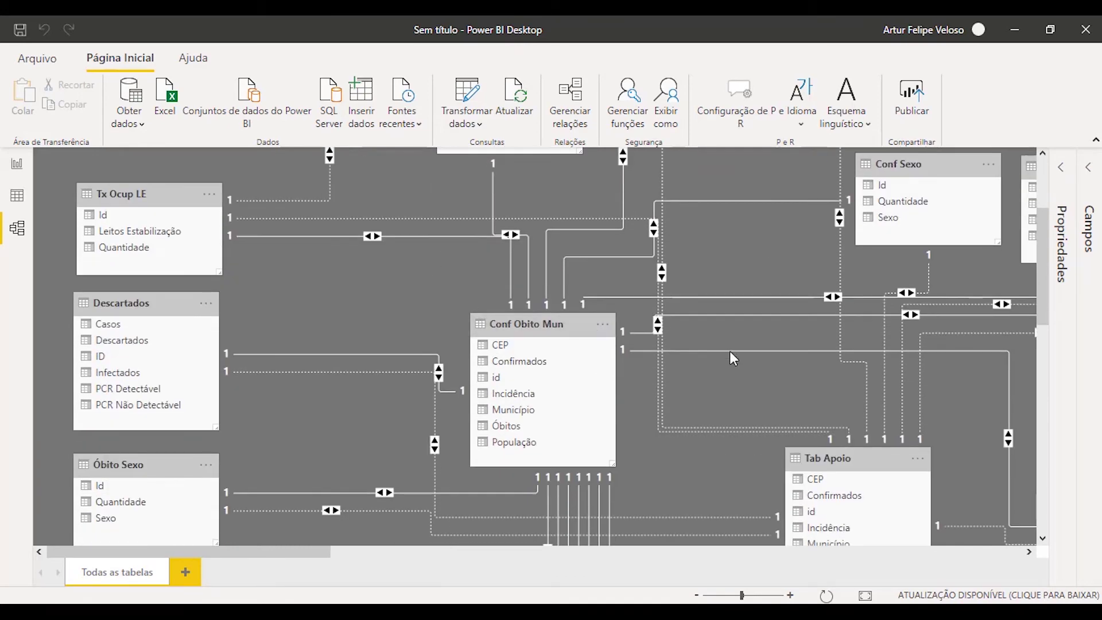
scroll(540, 359, up, 2)
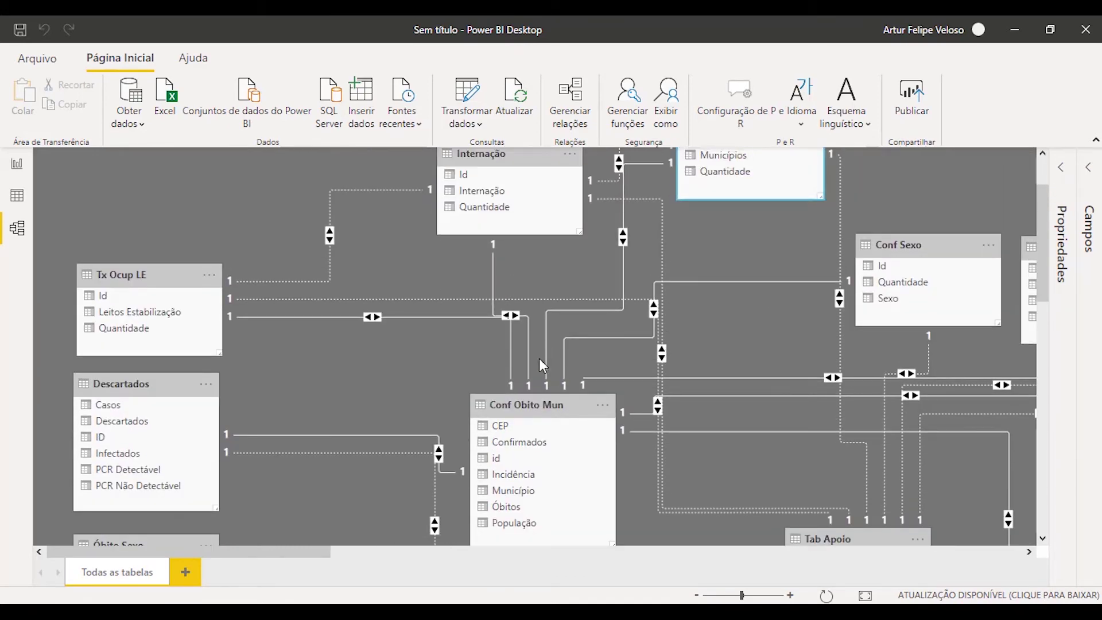
scroll(381, 278, up, 2)
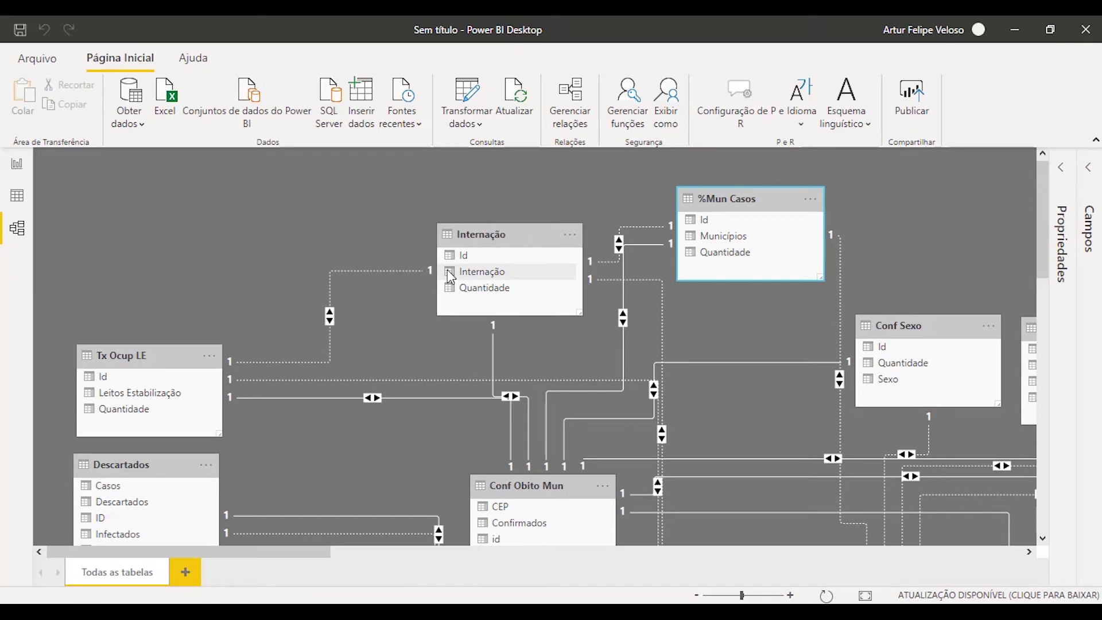
scroll(450, 370, down, 4)
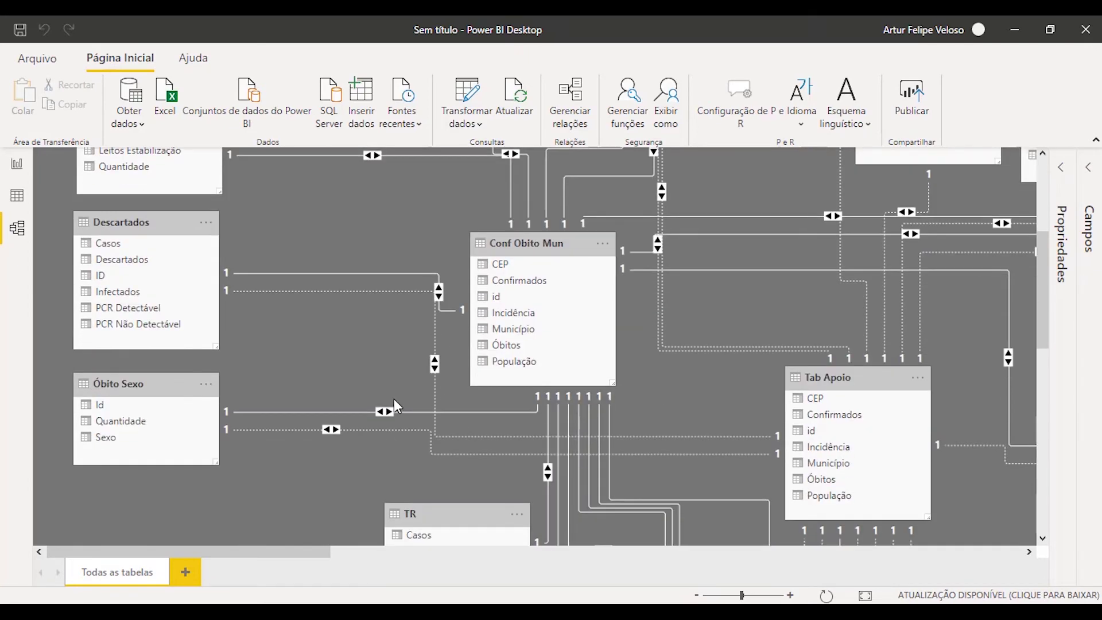
scroll(393, 396, down, 3)
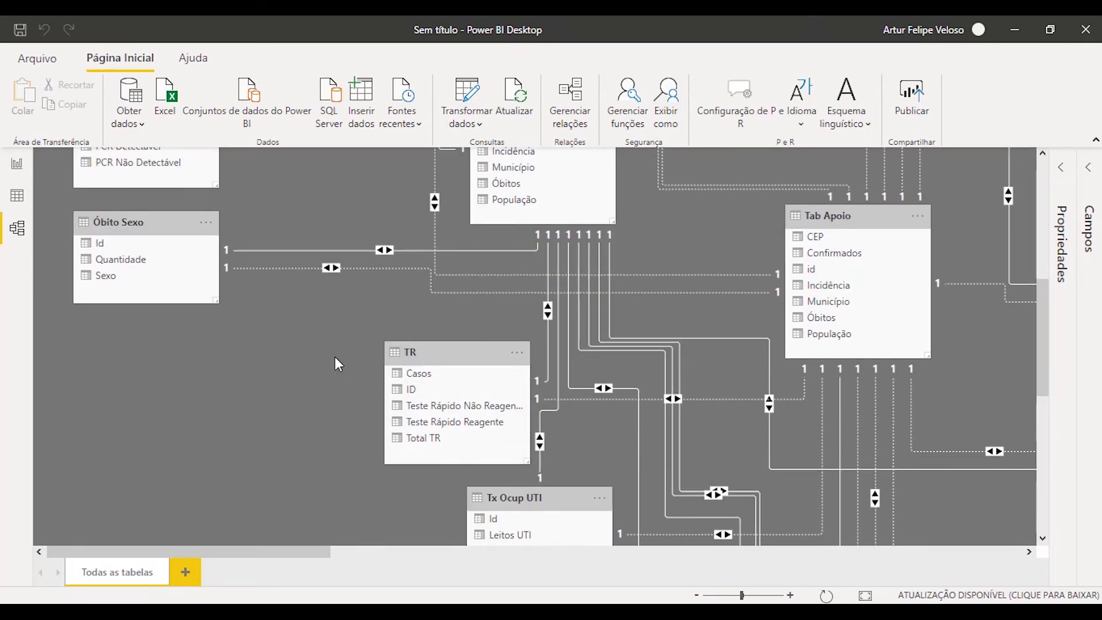
scroll(334, 356, up, 1)
scroll(334, 356, up, 4)
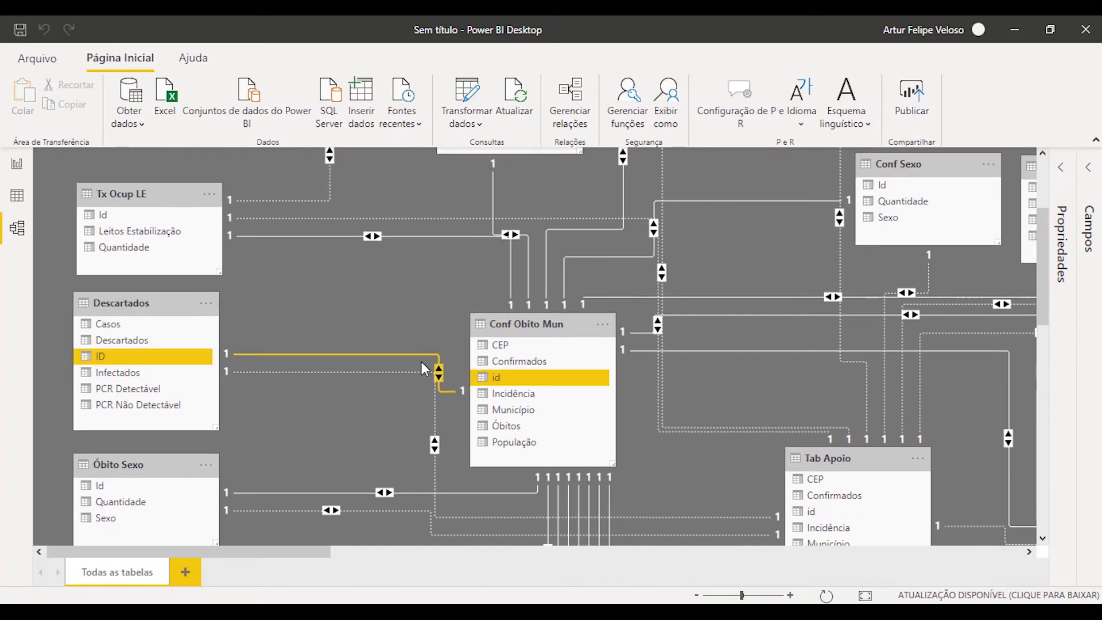
scroll(436, 349, down, 1)
- Stack the unconnected Virus Resp Dia, Comorbidades and Dt Atualiza tables in one column with Casos por Dia
scroll(452, 336, down, 5)
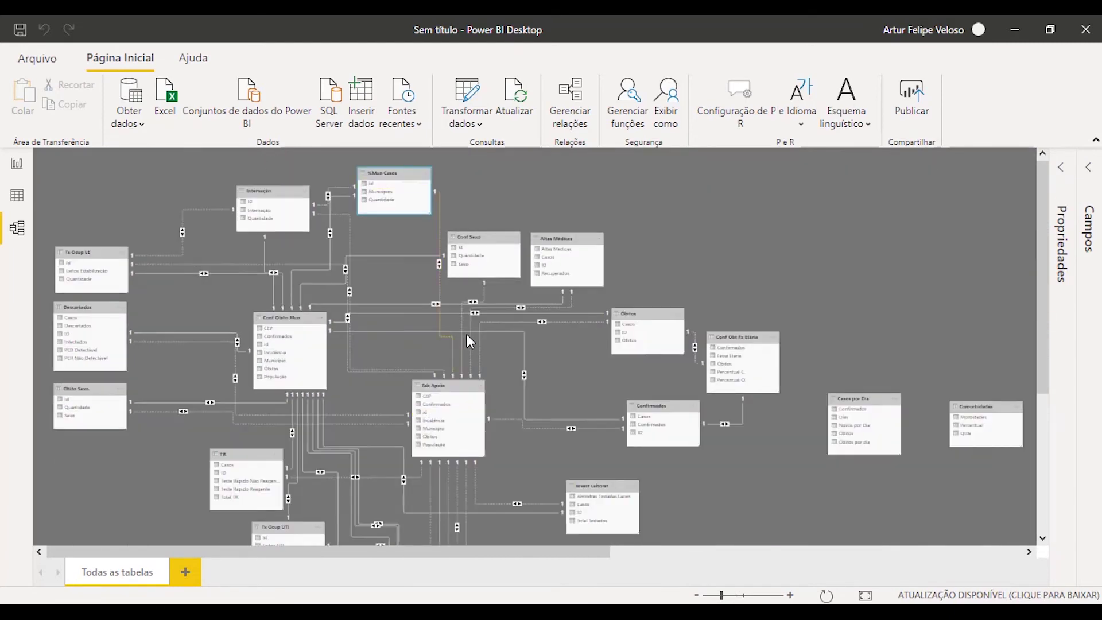
scroll(523, 334, down, 1)
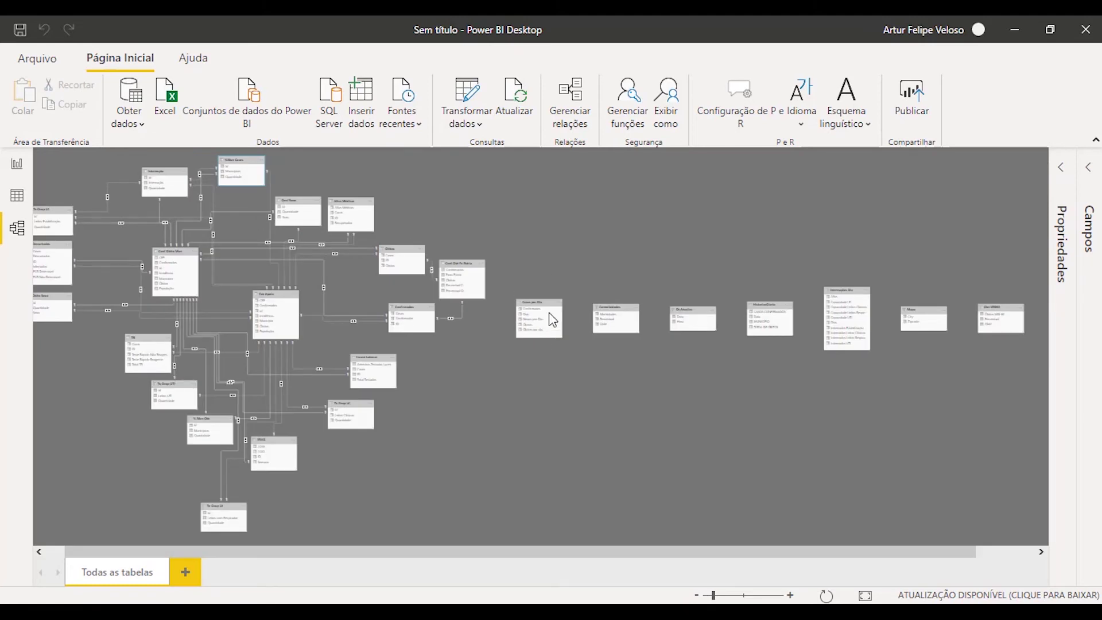
scroll(370, 368, right, 3)
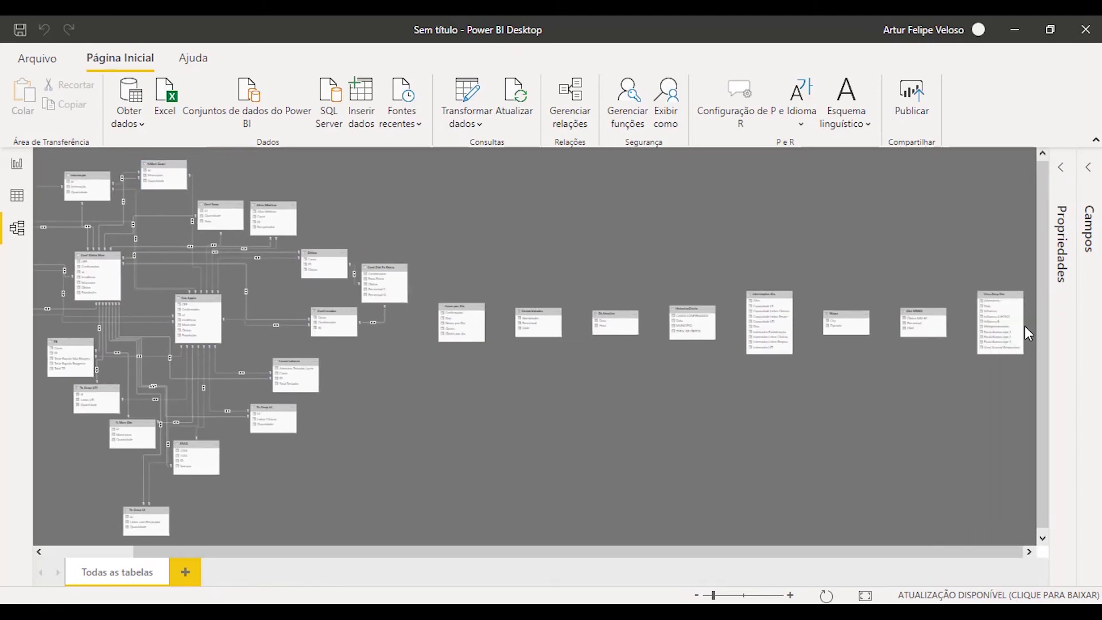
drag(1002, 295, 471, 363)
drag(545, 313, 470, 262)
drag(614, 312, 457, 227)
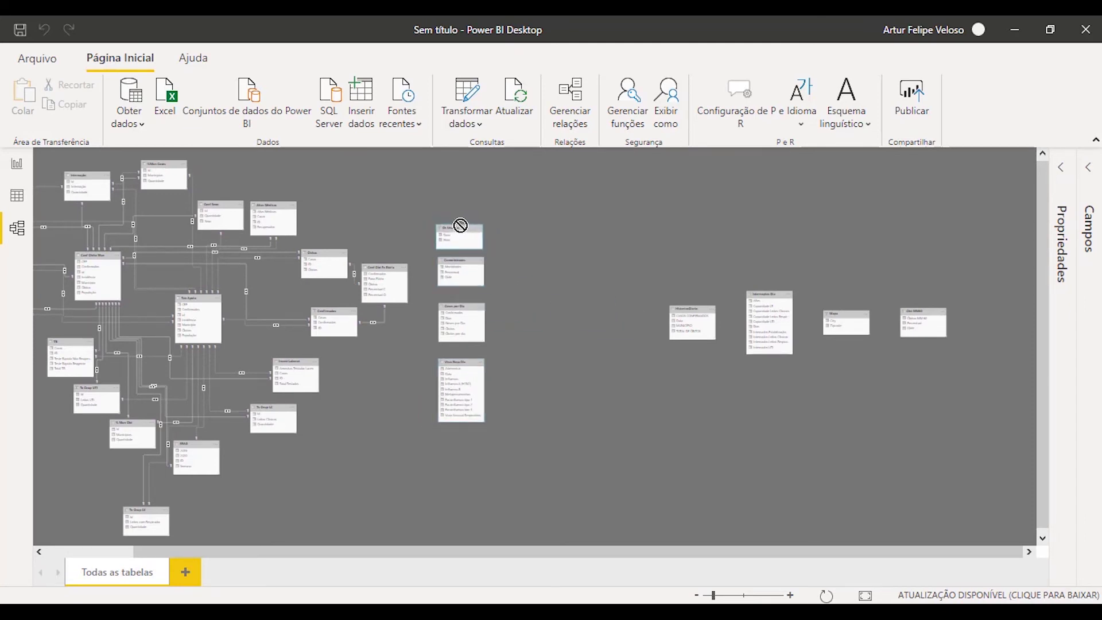
- Arrange HistoricoDiario, Internações Dia, Mapa and Obt MM60 in a second column beside the Casos por Dia column
drag(677, 301, 528, 224)
drag(782, 292, 535, 274)
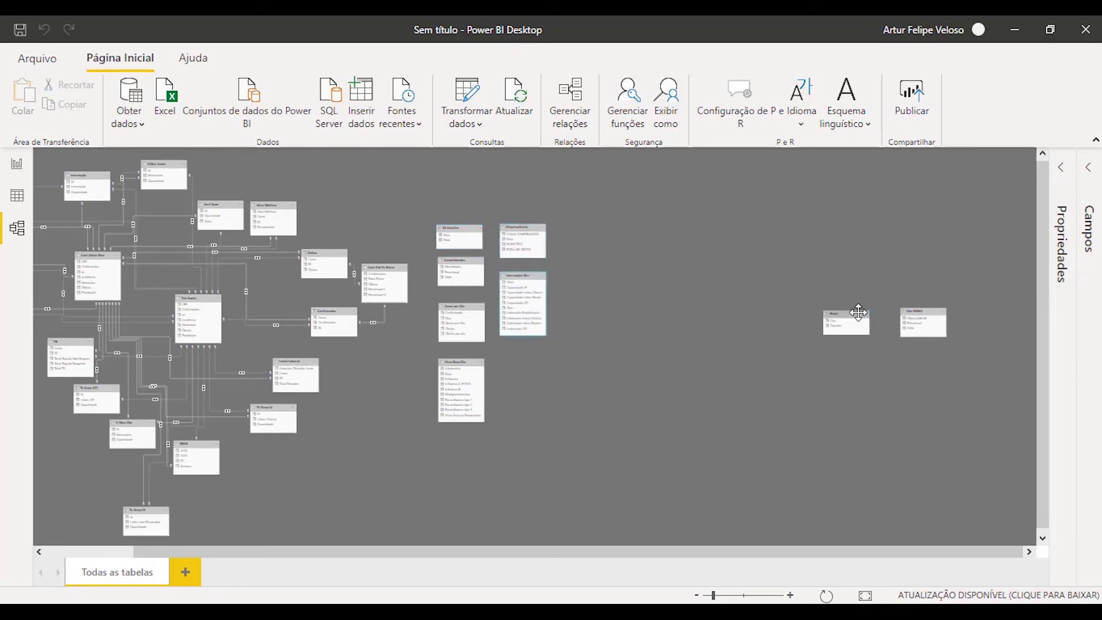
drag(859, 313, 537, 355)
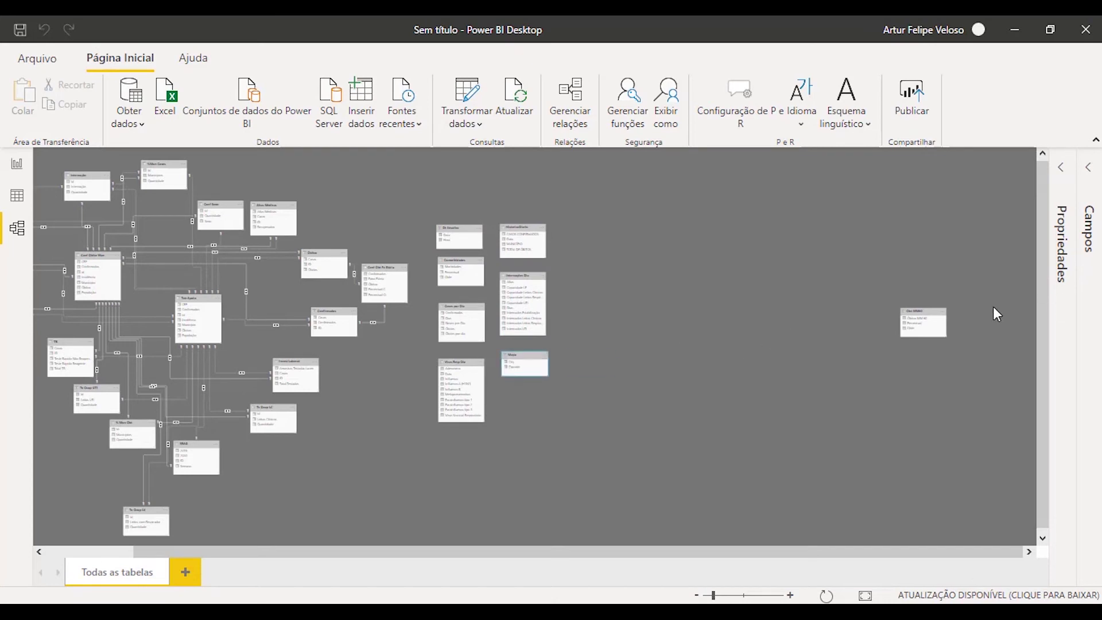
drag(943, 319, 543, 397)
- Review the full list of relationships in the model and delete all of them
drag(615, 550, 453, 549)
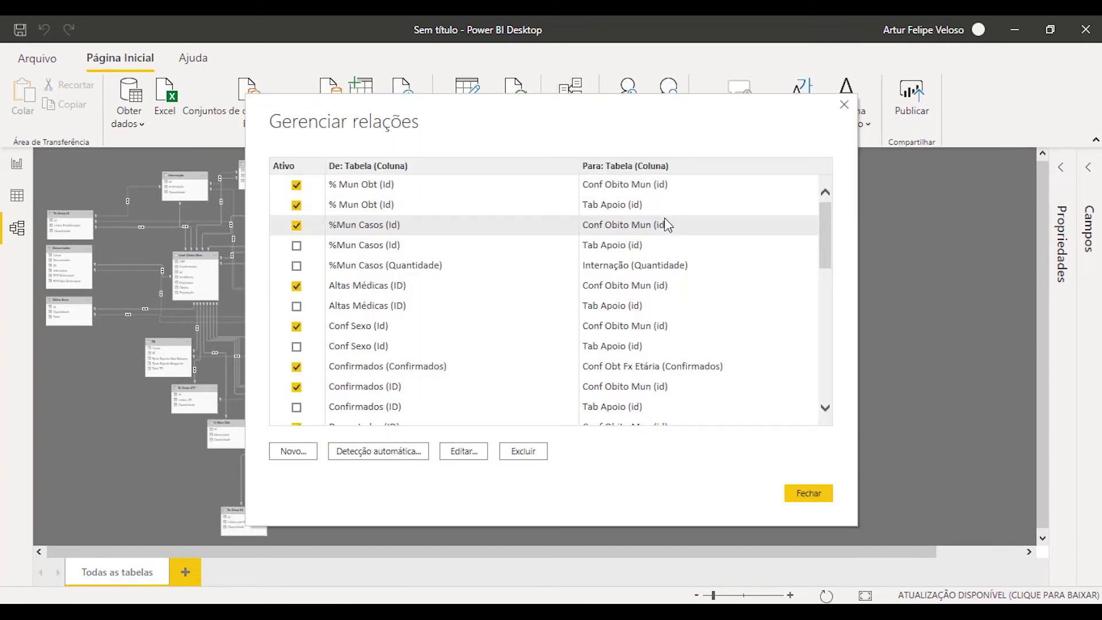
scroll(511, 221, down, 10)
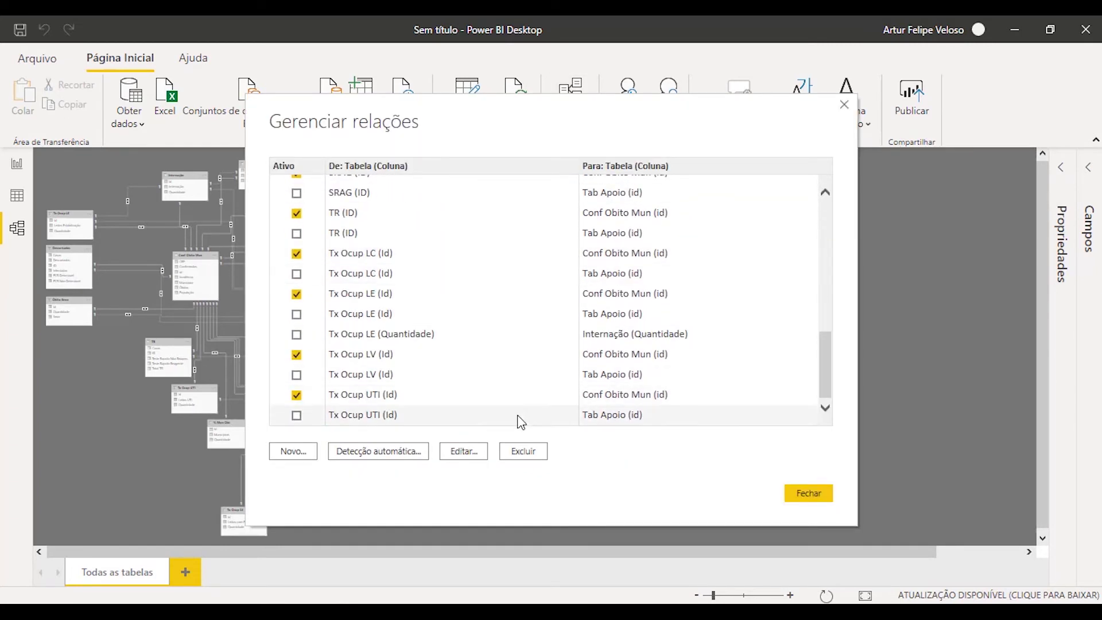
scroll(512, 388, up, 10)
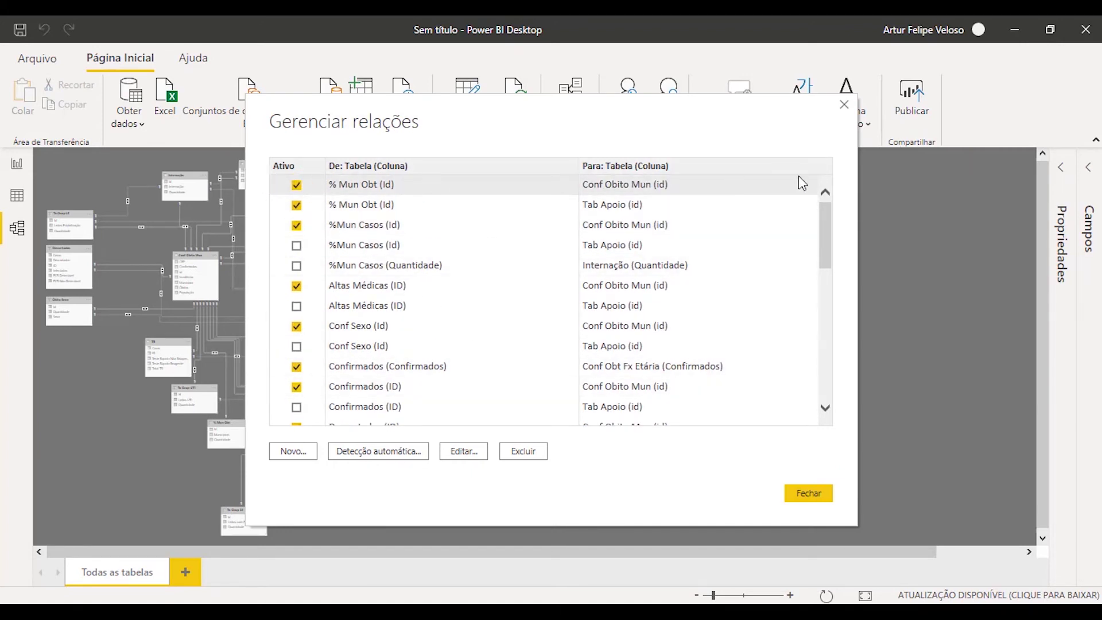
scroll(656, 352, down, 10)
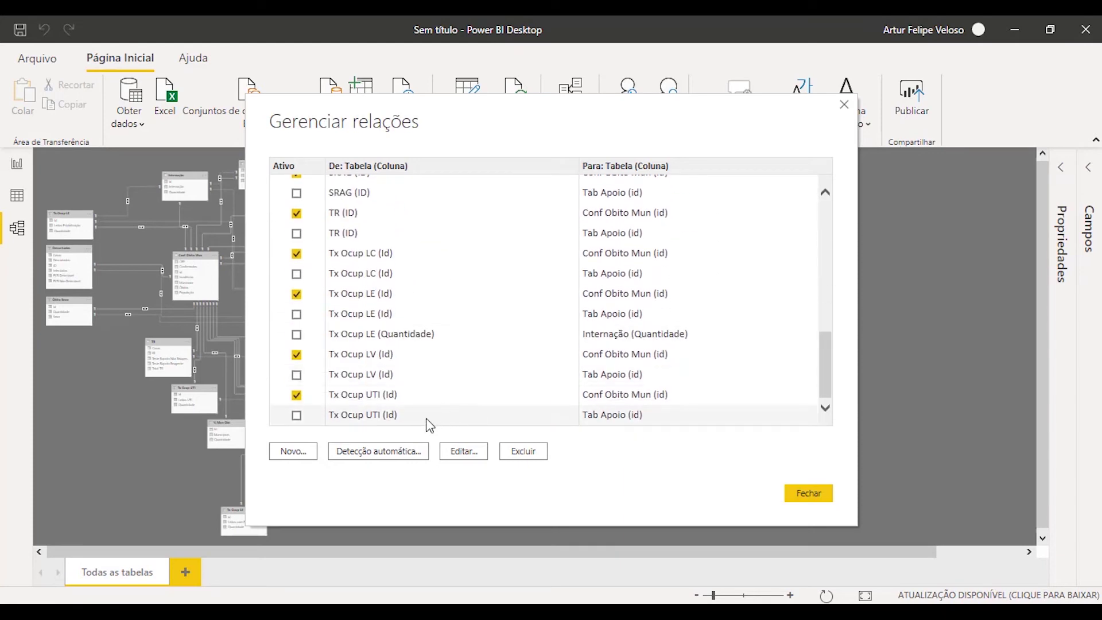
scroll(473, 361, up, 4)
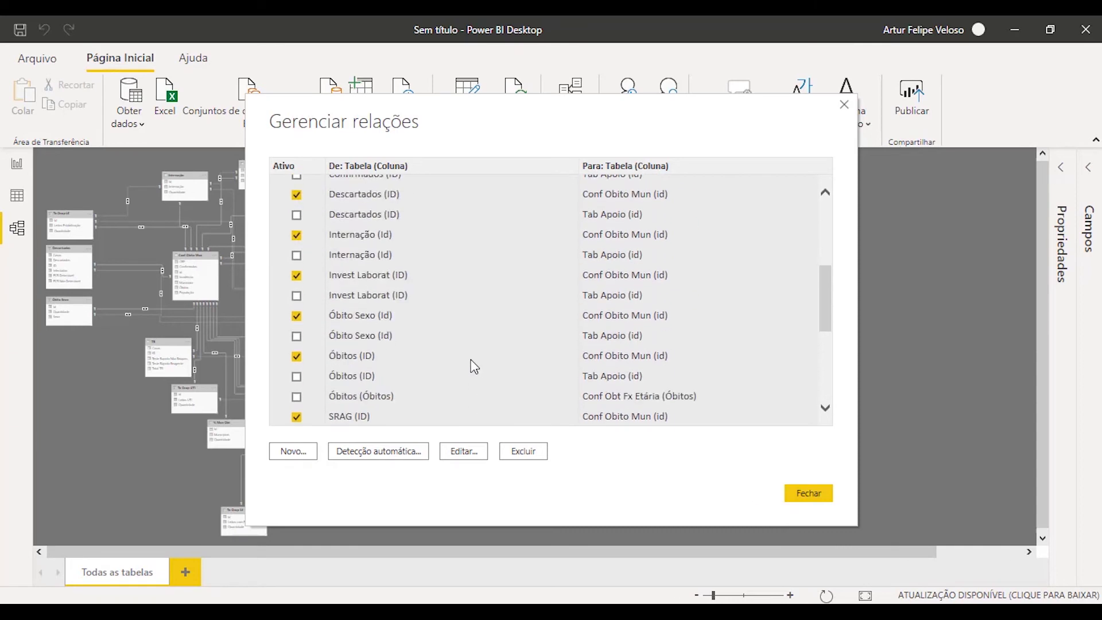
scroll(474, 366, up, 4)
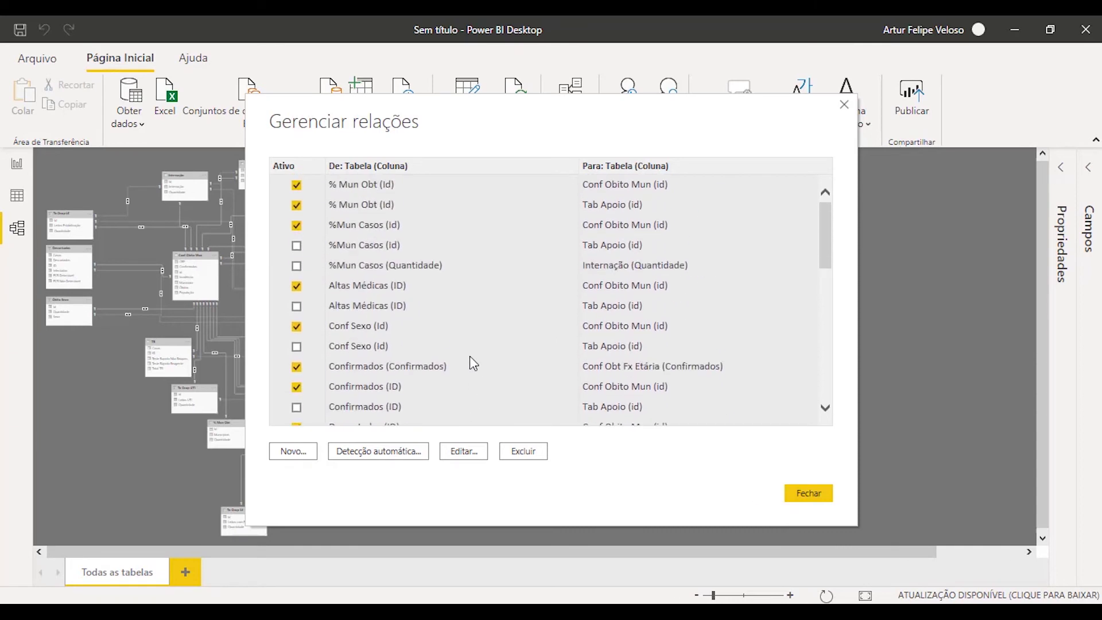
click(527, 452)
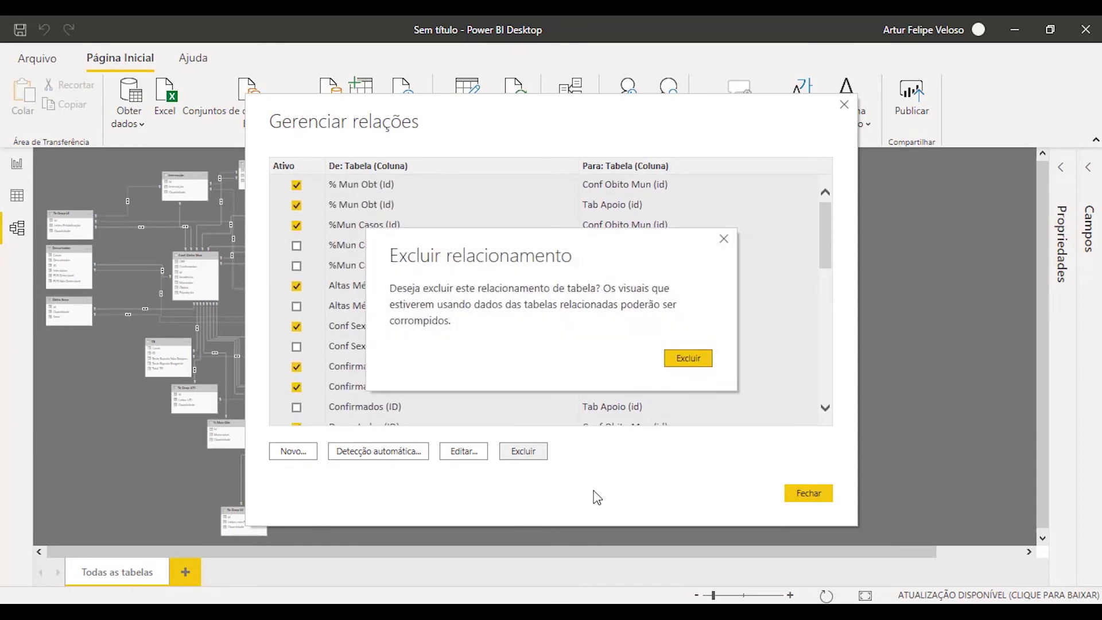
click(688, 358)
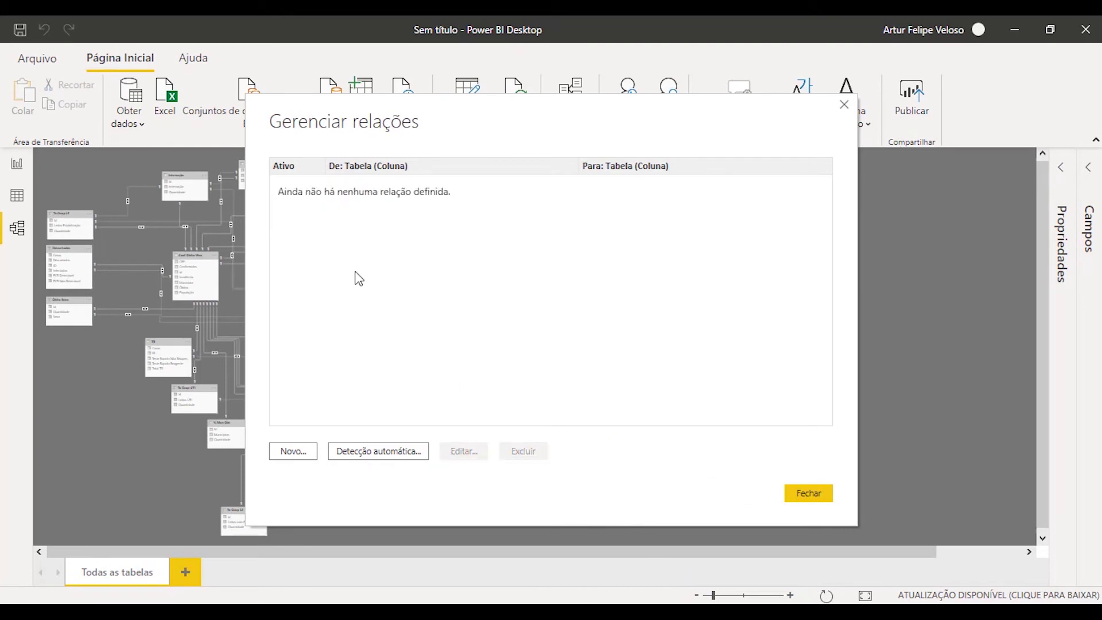
drag(535, 119, 696, 118)
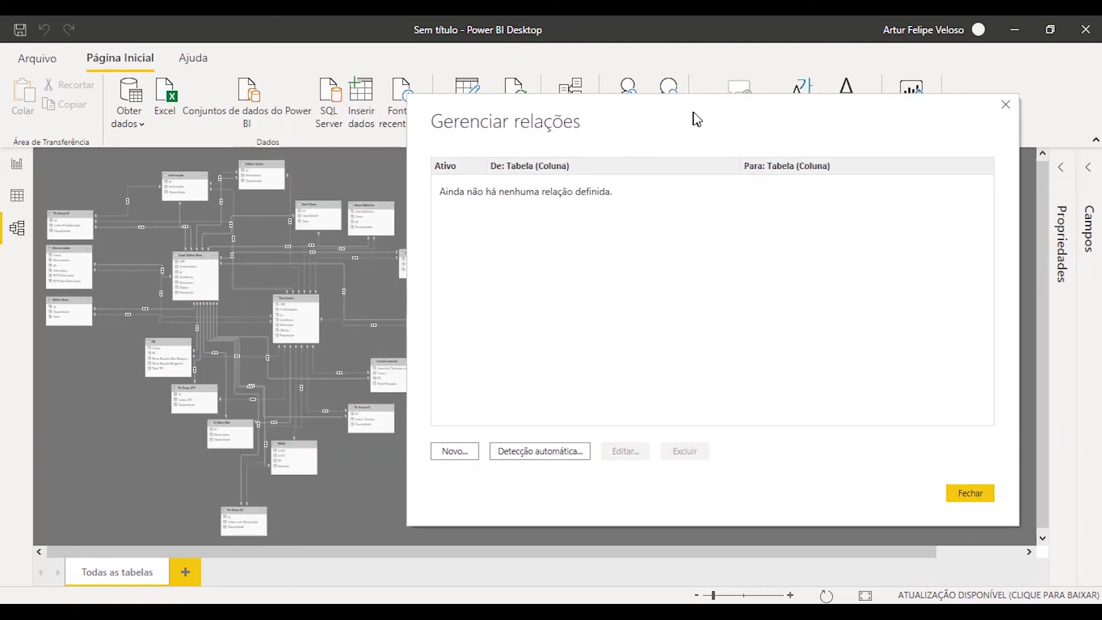
click(978, 498)
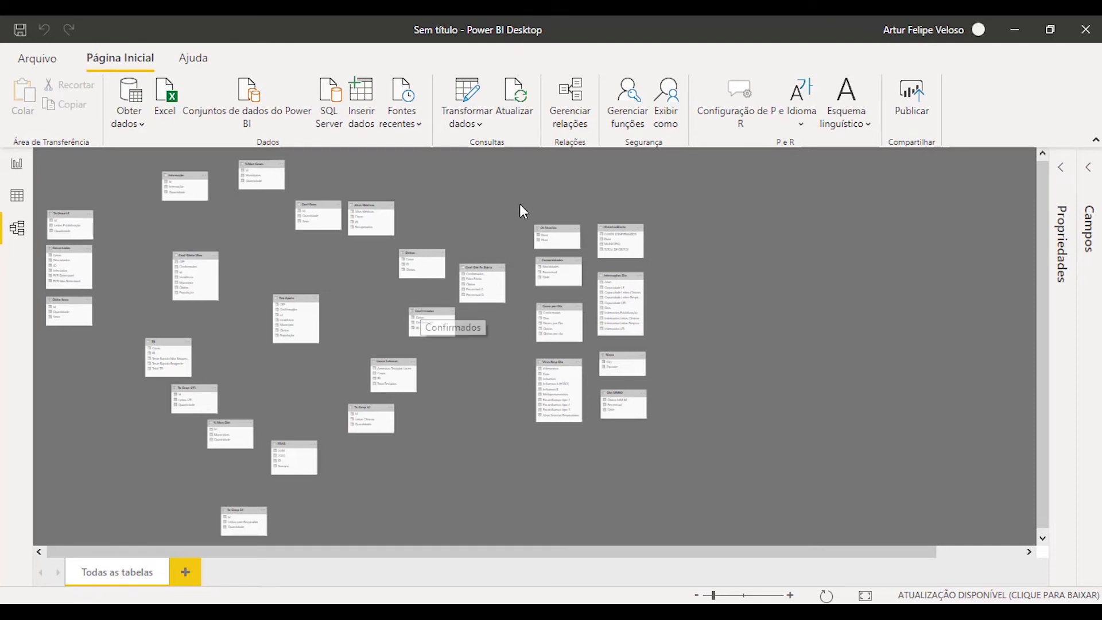
- Set up a new relationship from Conf Obito Mun to Mapa, matching the CEP column with Zipcode
click(570, 94)
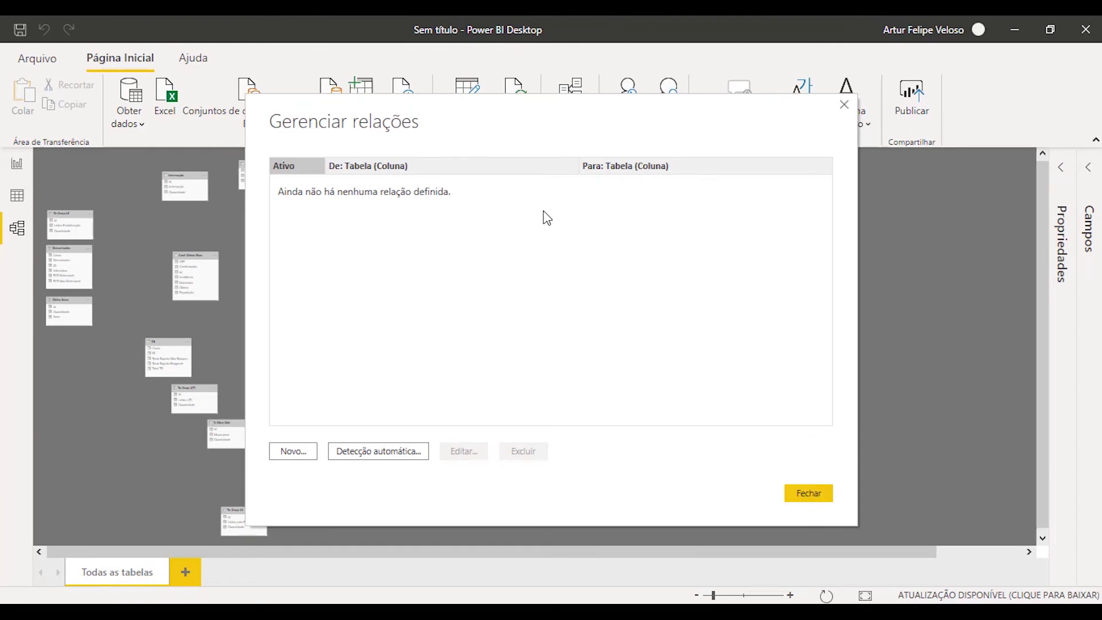
click(292, 451)
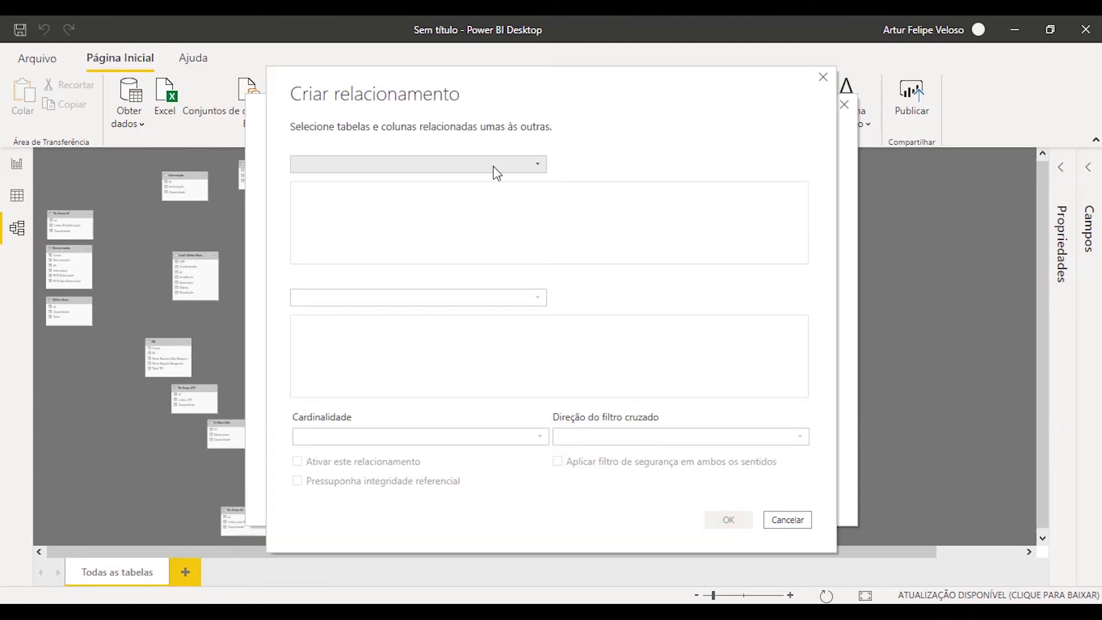
click(496, 172)
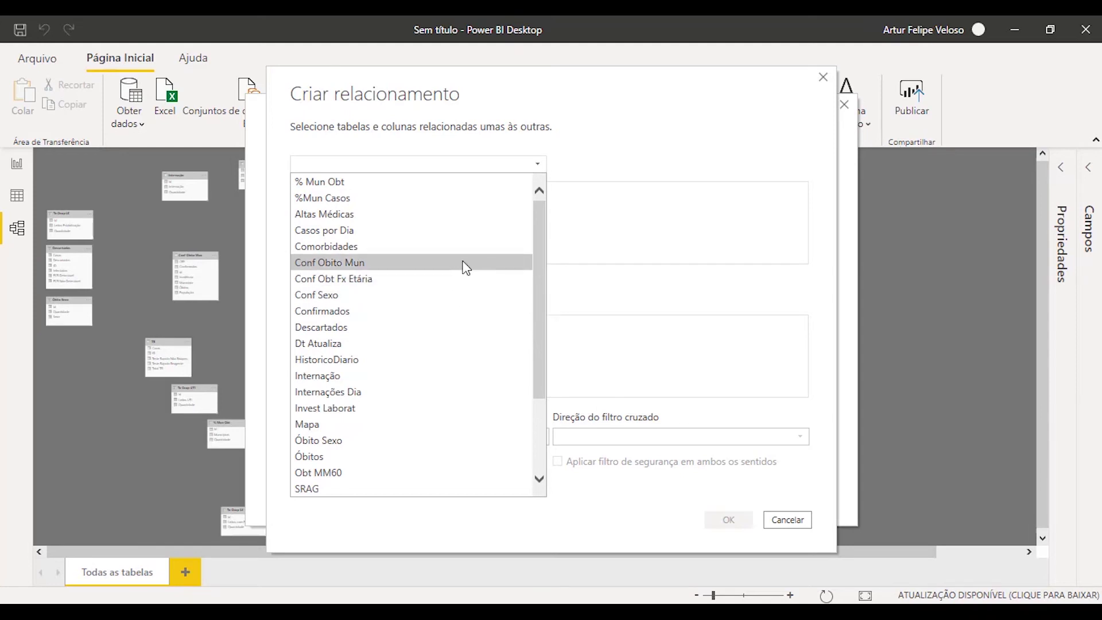
click(464, 264)
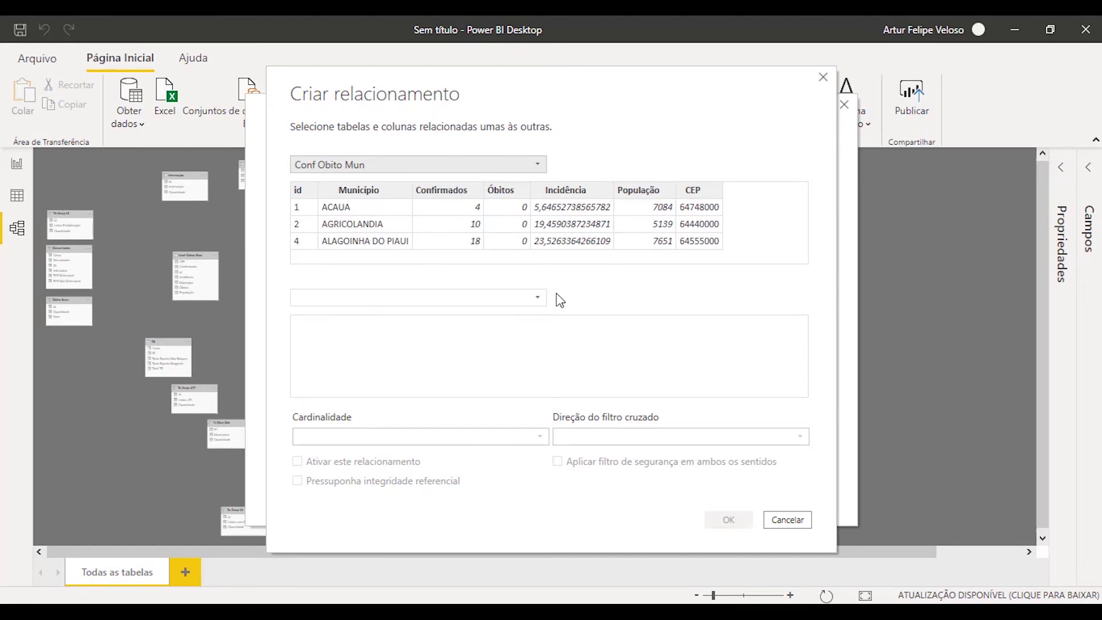
click(537, 297)
scroll(496, 434, down, 1)
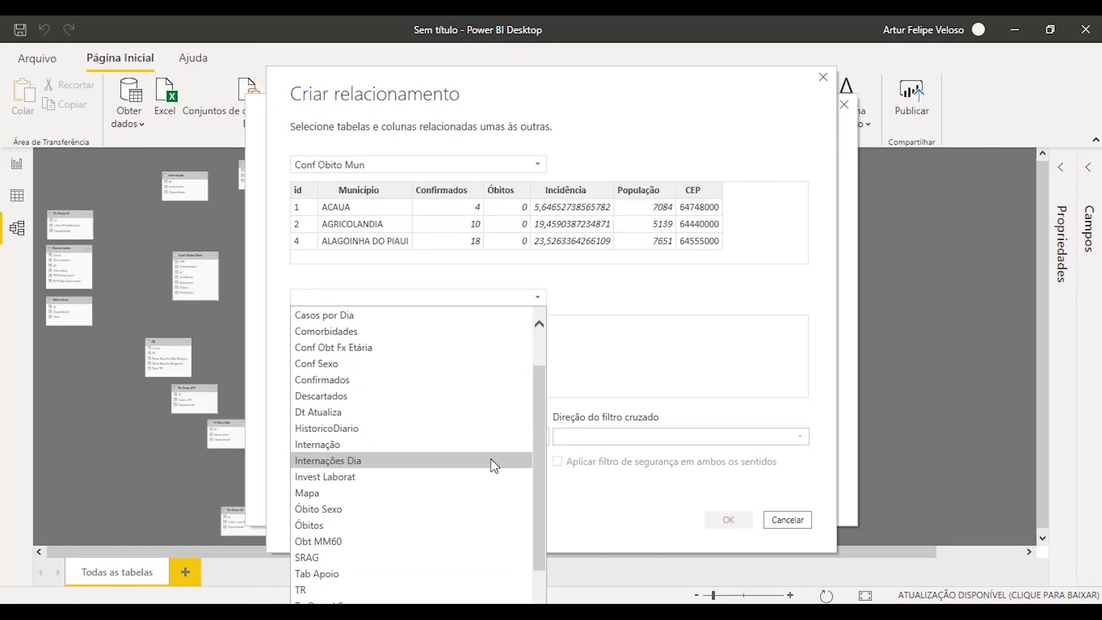
click(402, 502)
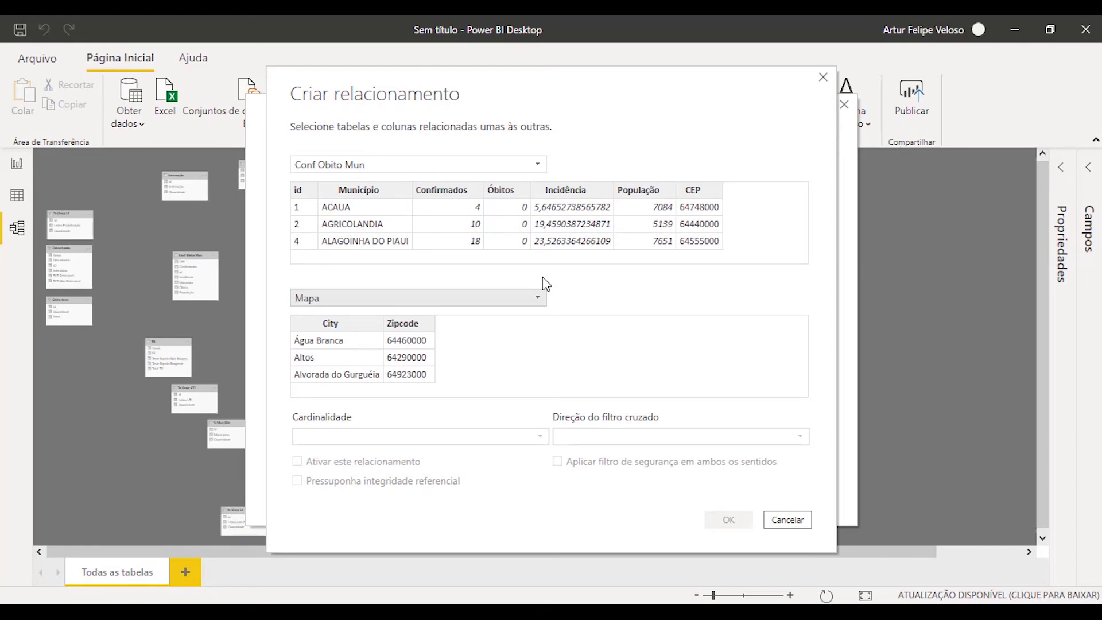
click(703, 195)
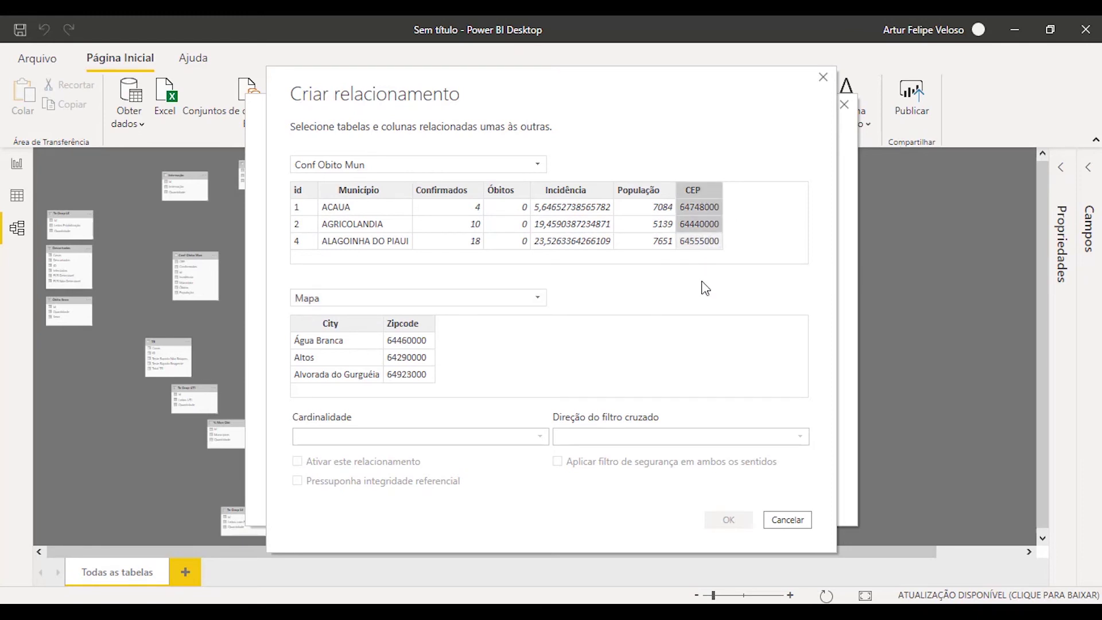
click(418, 327)
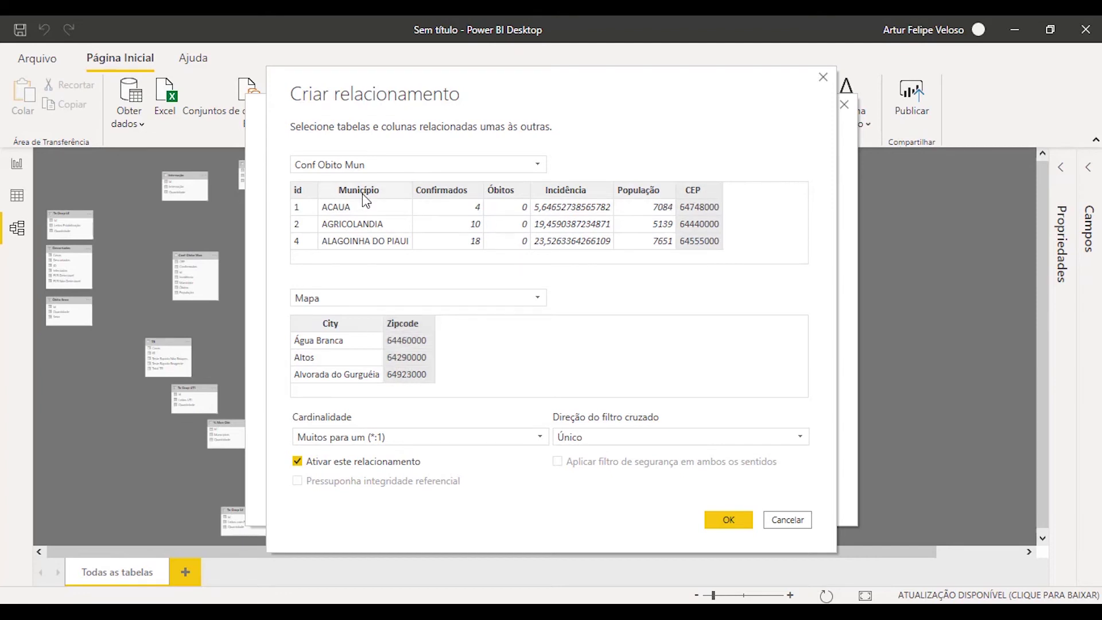
- Try matching Município with City in place of CEP with Zipcode, and check the available cardinality options
click(365, 218)
click(336, 332)
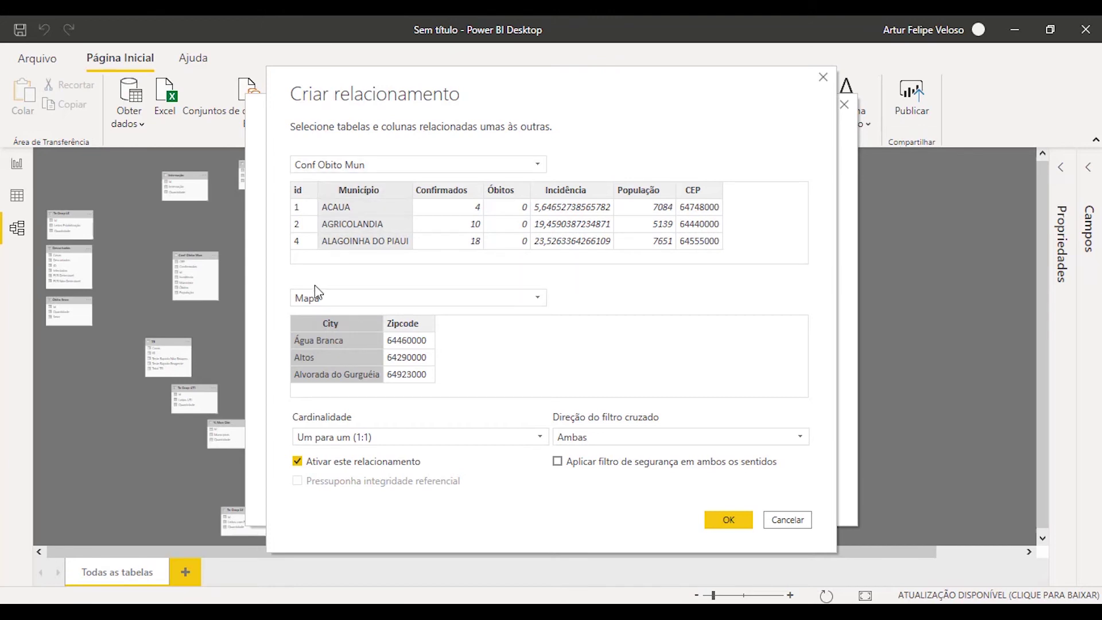
click(693, 191)
click(407, 333)
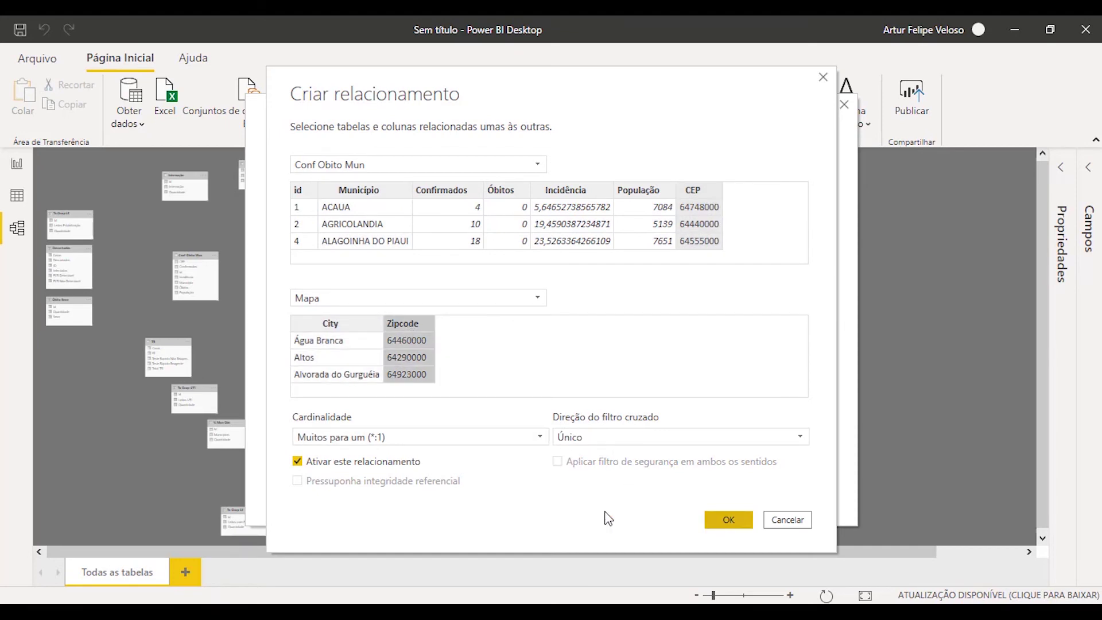
click(543, 439)
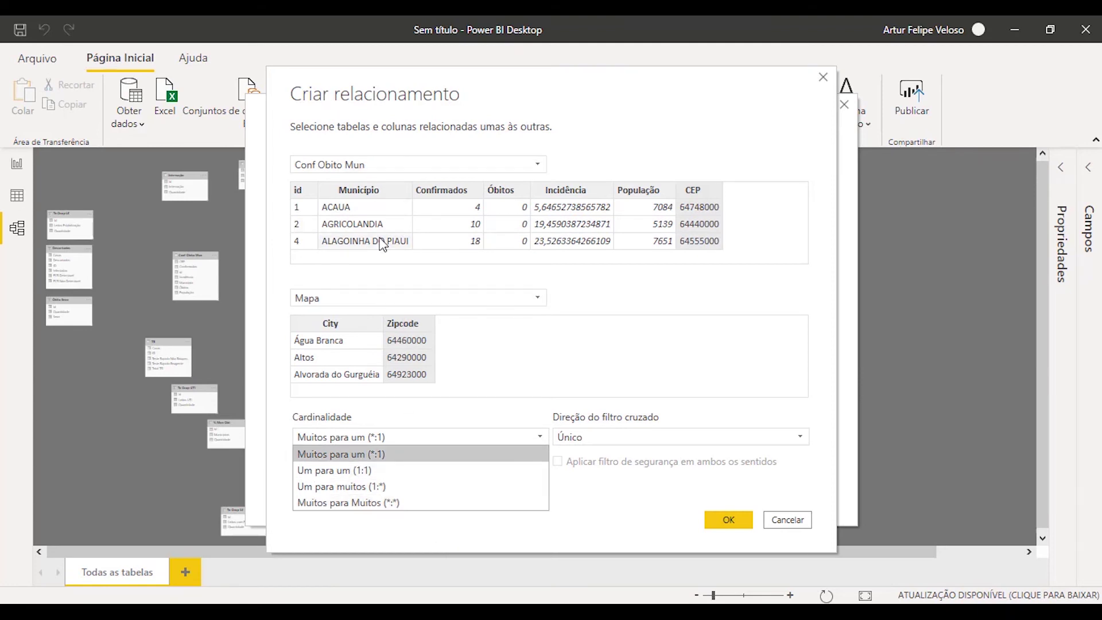
click(482, 334)
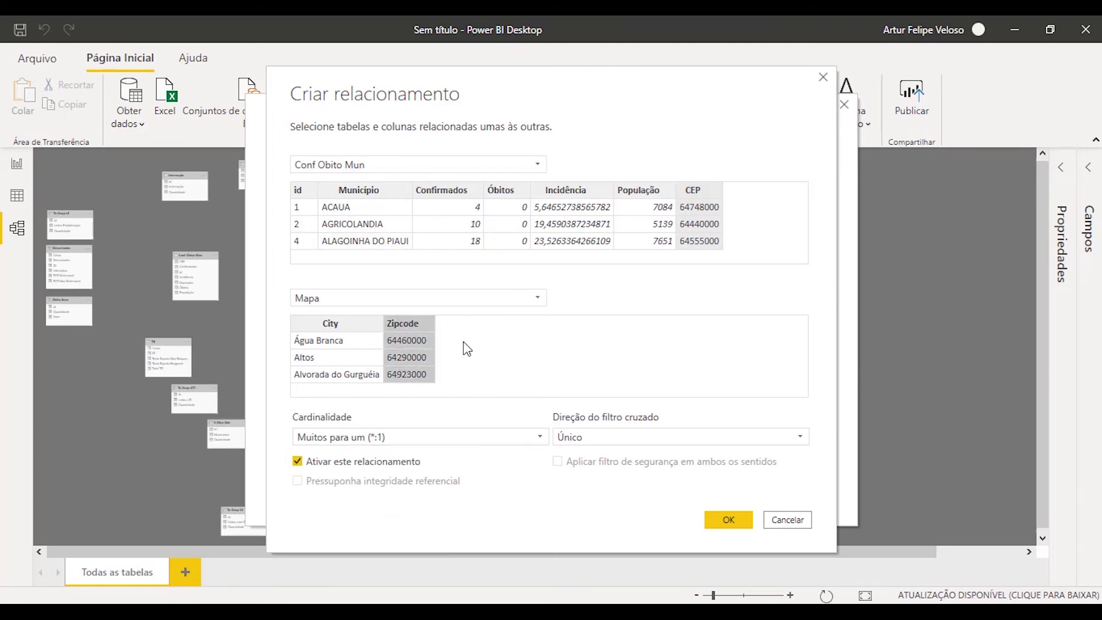
click(349, 216)
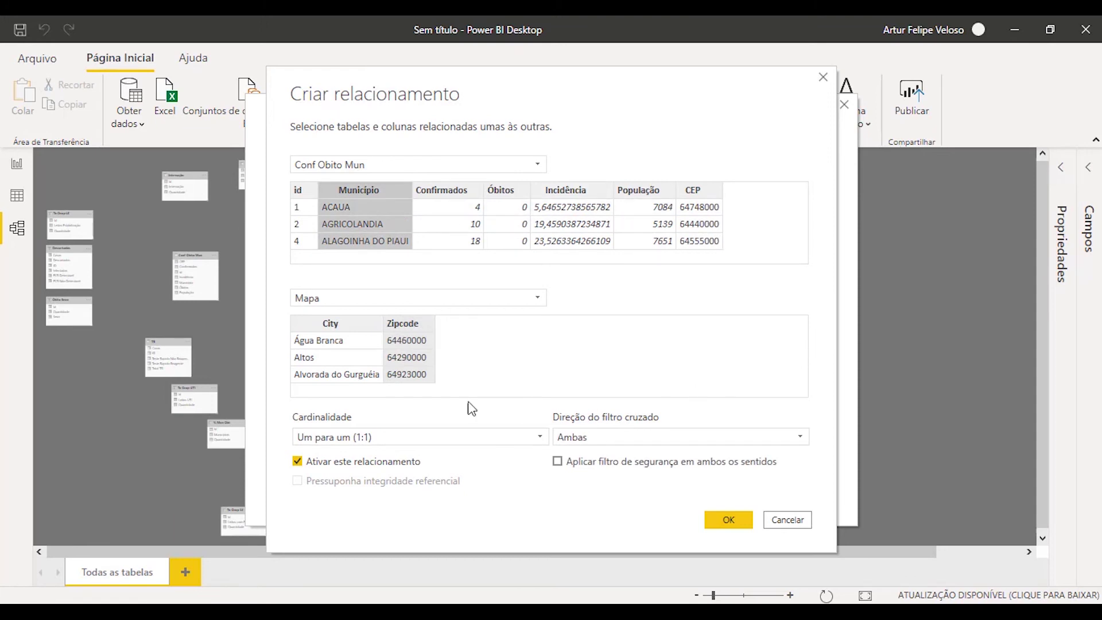
click(328, 357)
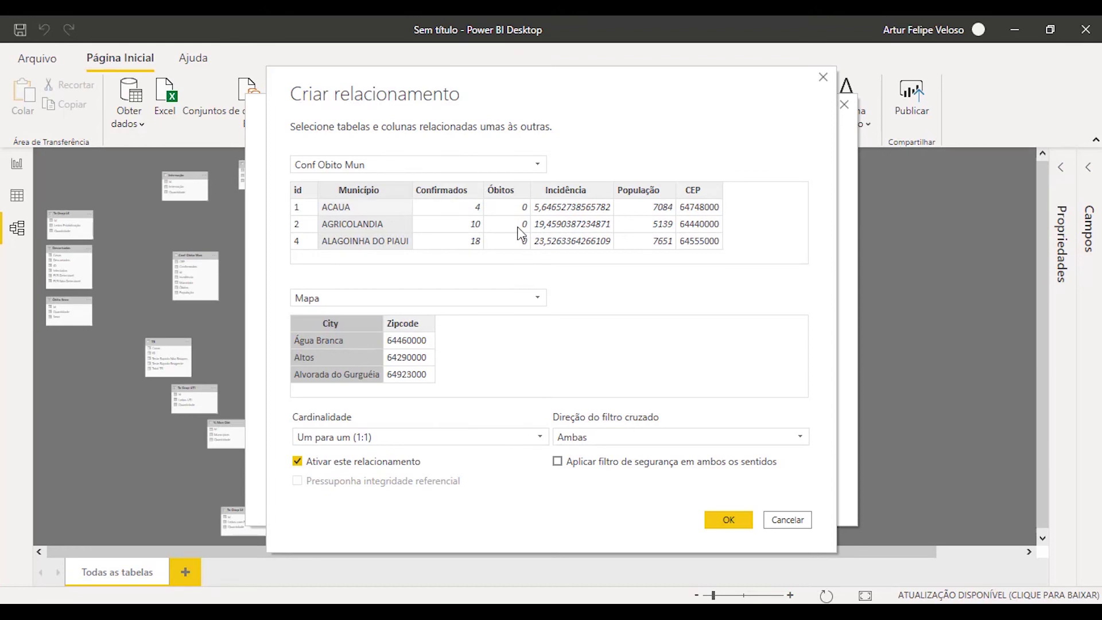
- Create the active many-to-one relationship between Conf Obito Mun's CEP and Mapa's Zipcode, with single filter direction
click(702, 208)
click(400, 344)
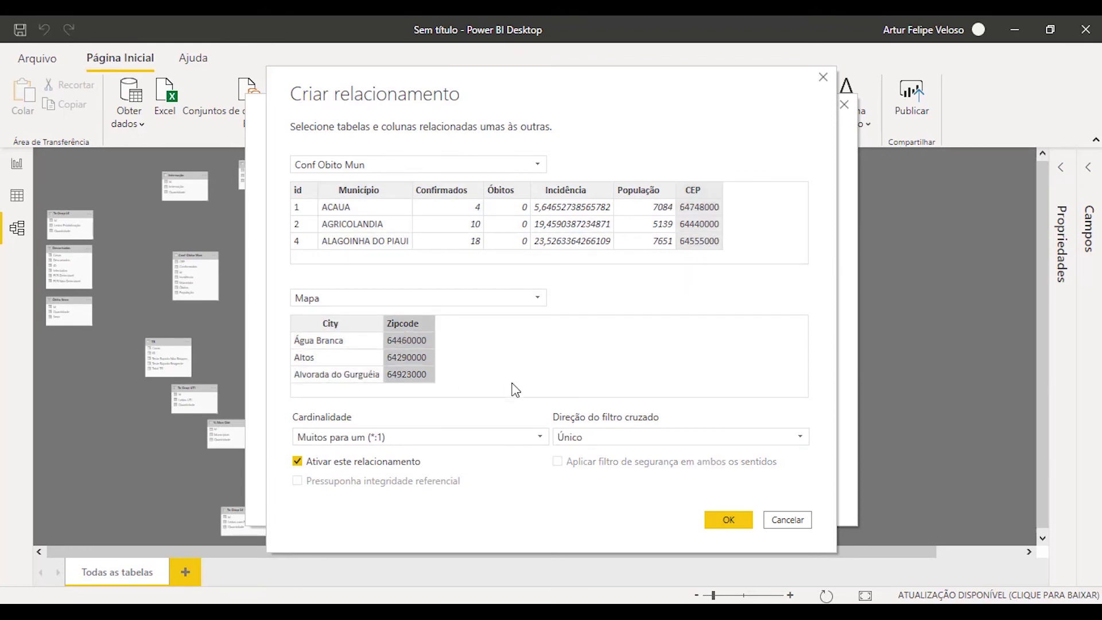
click(745, 521)
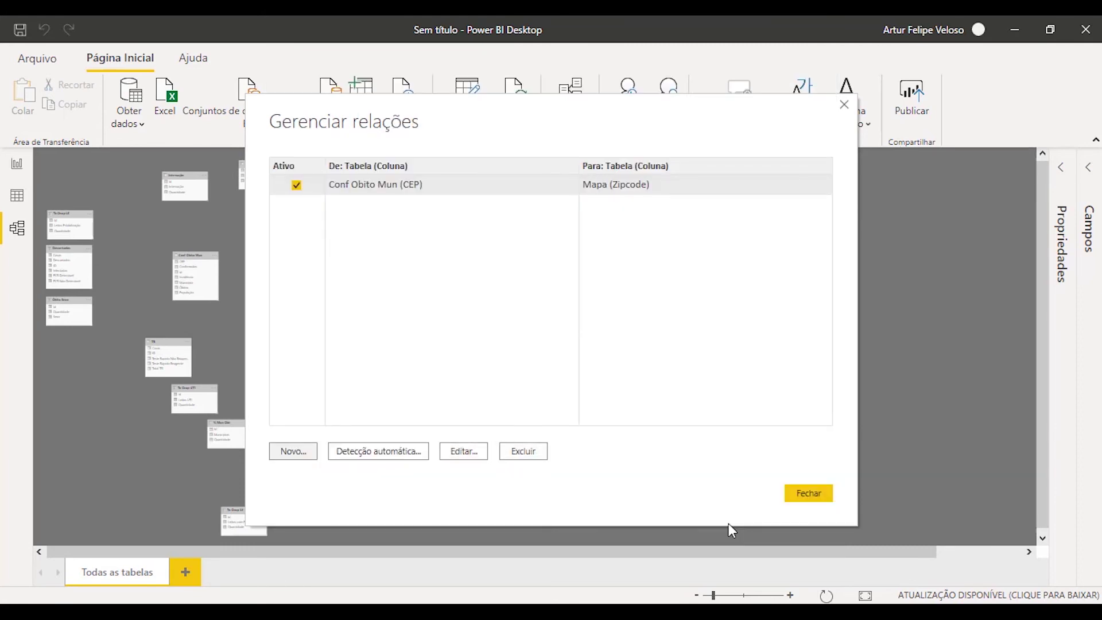
click(805, 492)
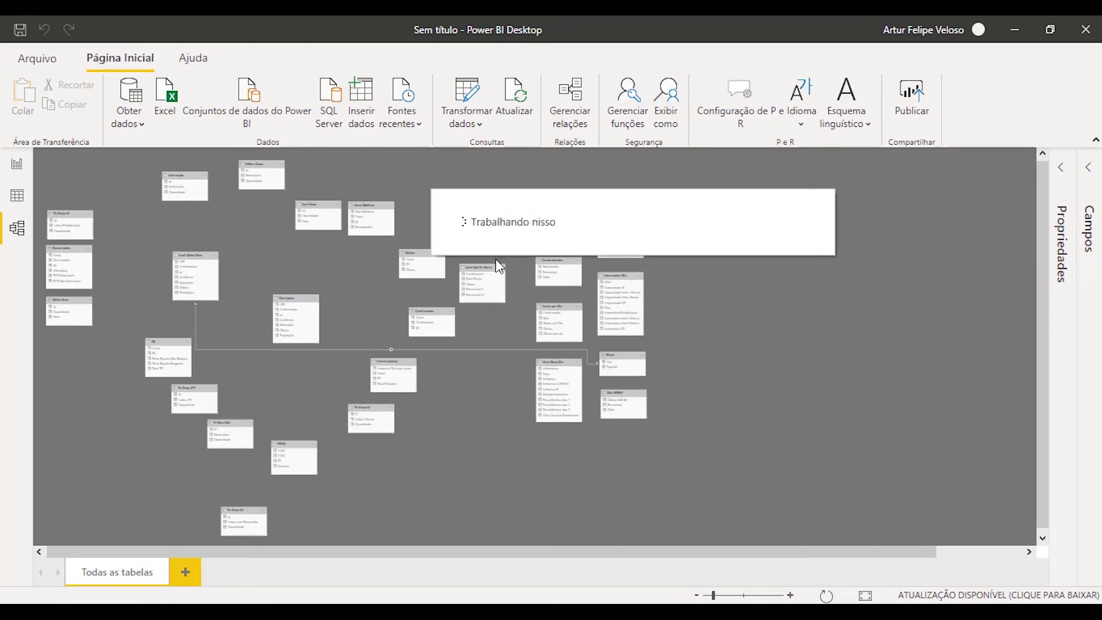
- Rearrange the diagram with Mapa just below Conf Obito Mun, TR farther down, and % Mun Obt beneath Óbito Sexo
drag(634, 353, 251, 331)
drag(181, 340, 141, 411)
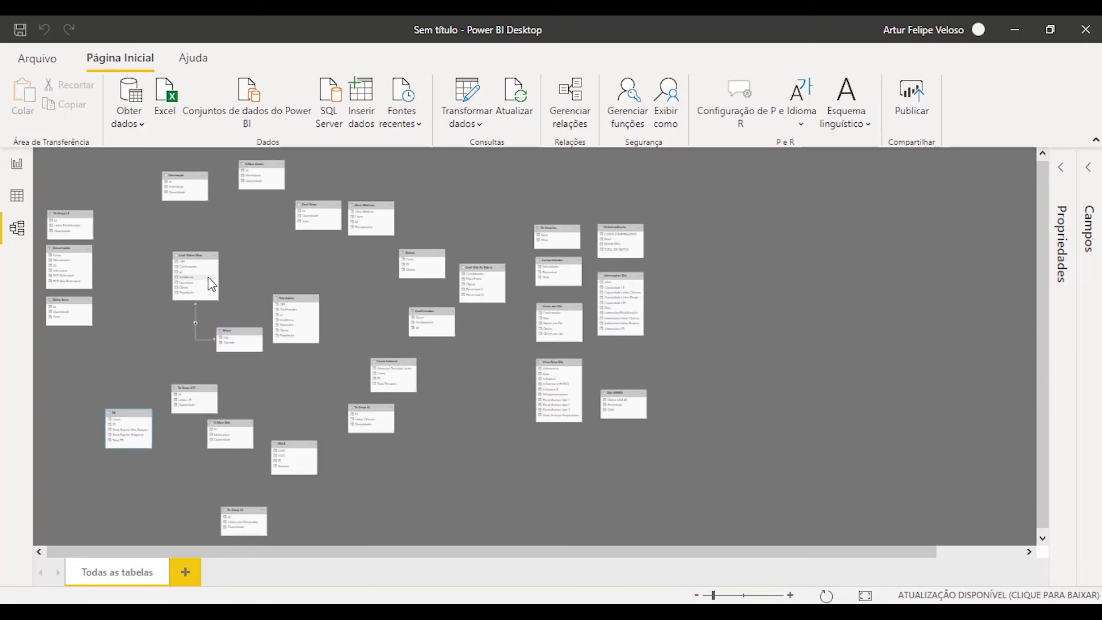
click(848, 525)
drag(715, 596, 722, 595)
drag(613, 480, 897, 469)
scroll(259, 280, down, 1)
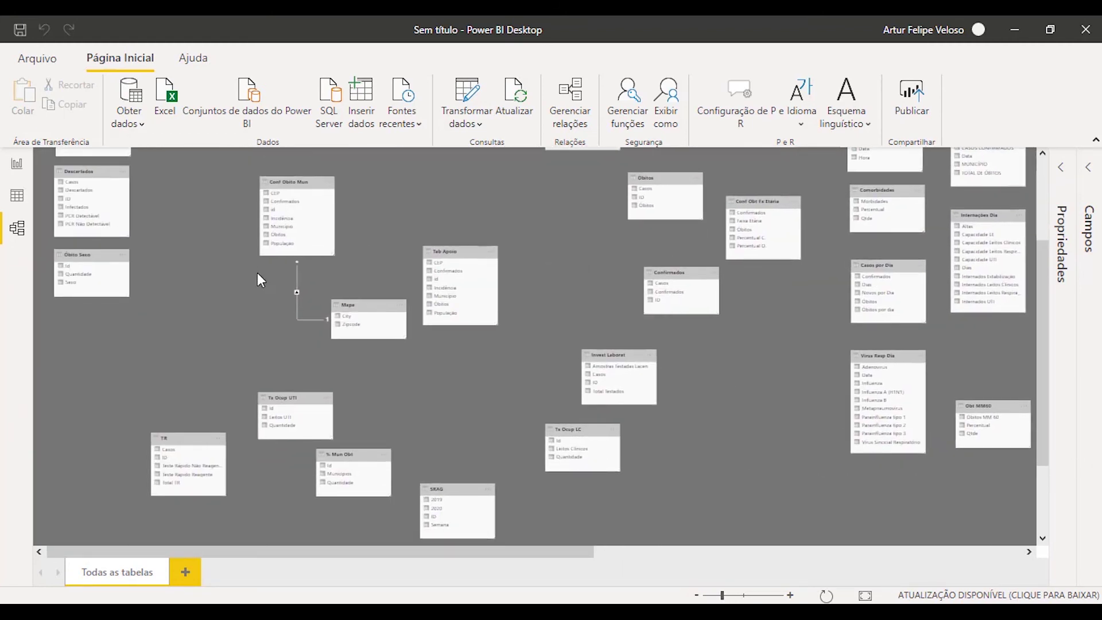
scroll(269, 213, up, 3)
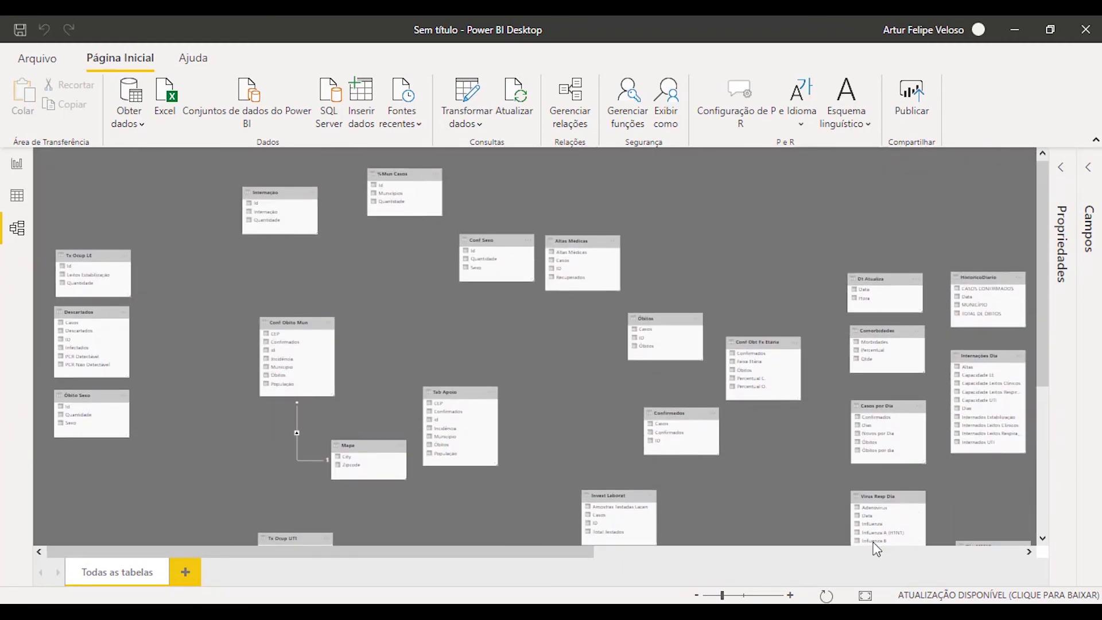
drag(722, 596, 730, 596)
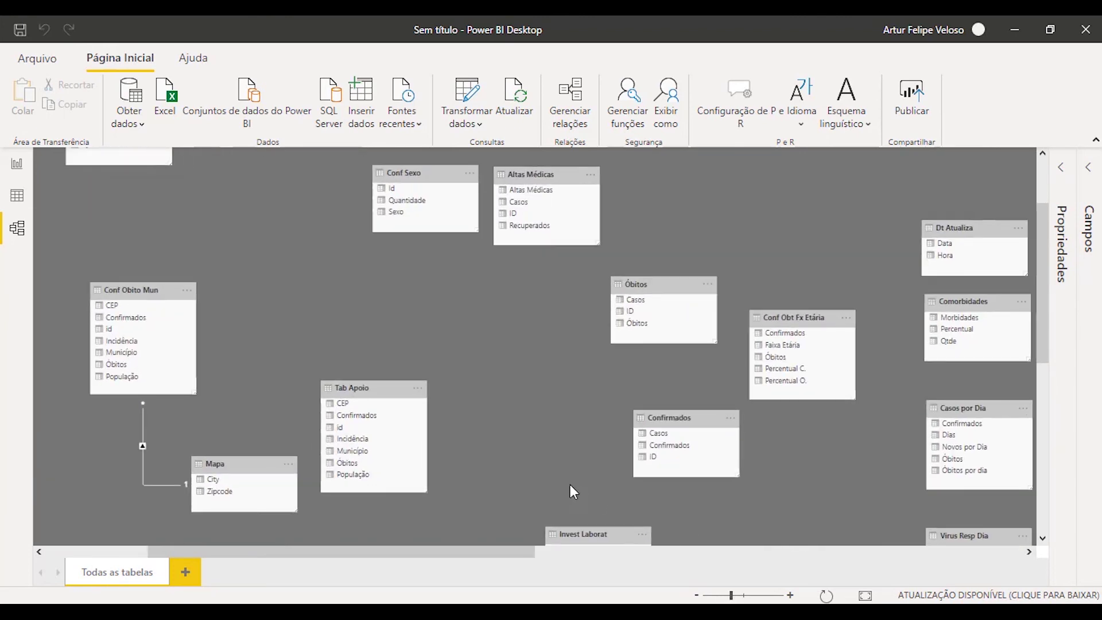
drag(569, 484, 726, 375)
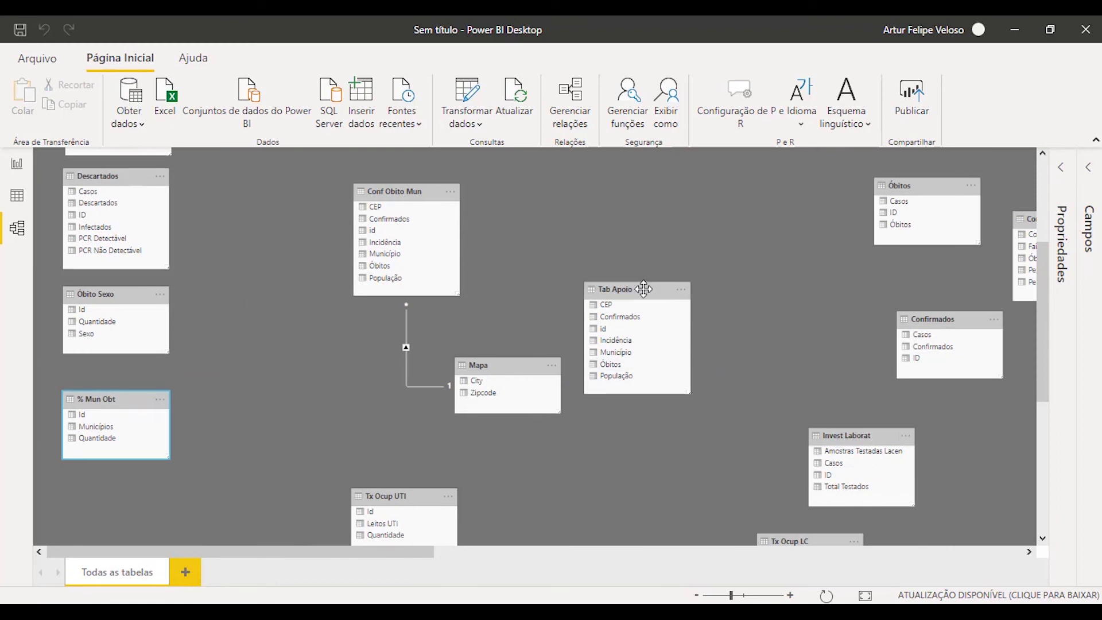
- Move Tab Apoio between % Mun Obt and Mapa, and relate its CEP column to Mapa's Zipcode
drag(648, 297, 293, 324)
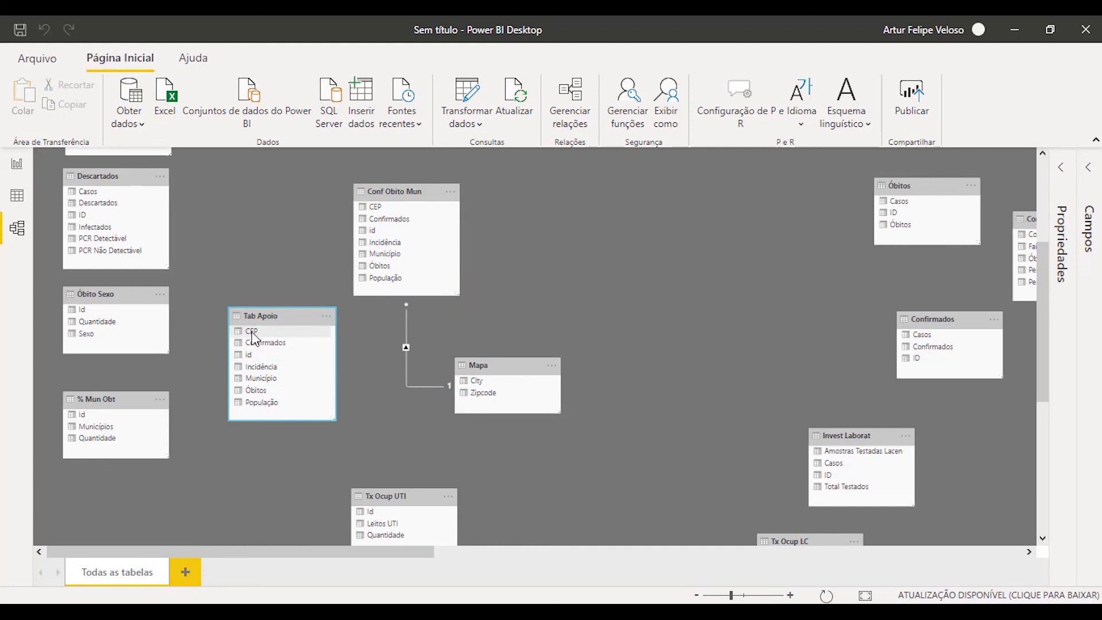
drag(254, 333, 482, 399)
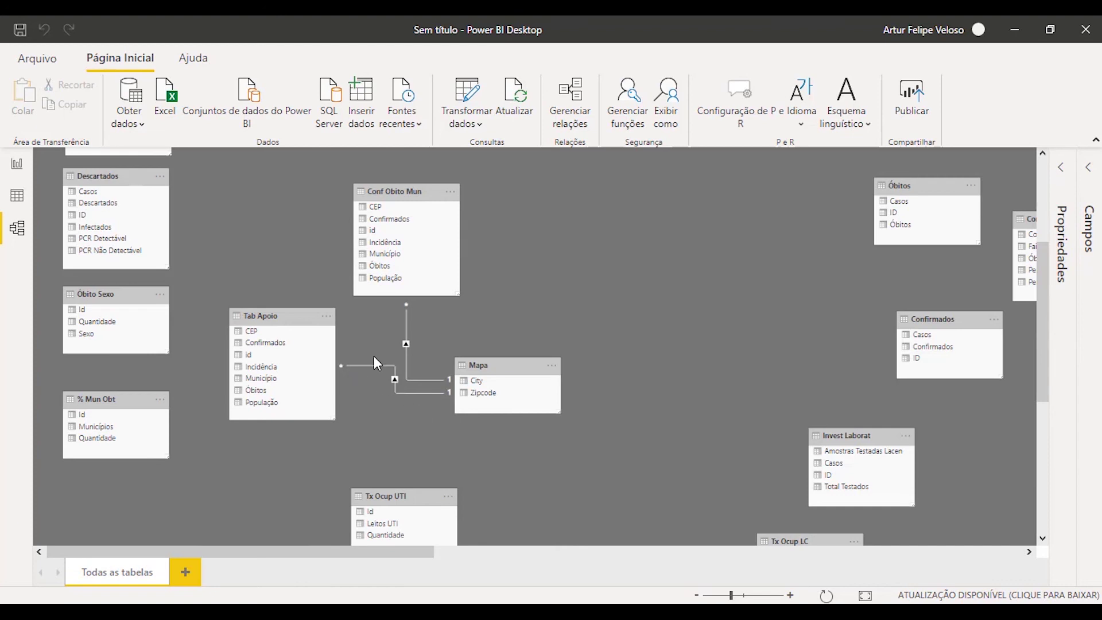
- Return to the report canvas on Página 1
click(17, 168)
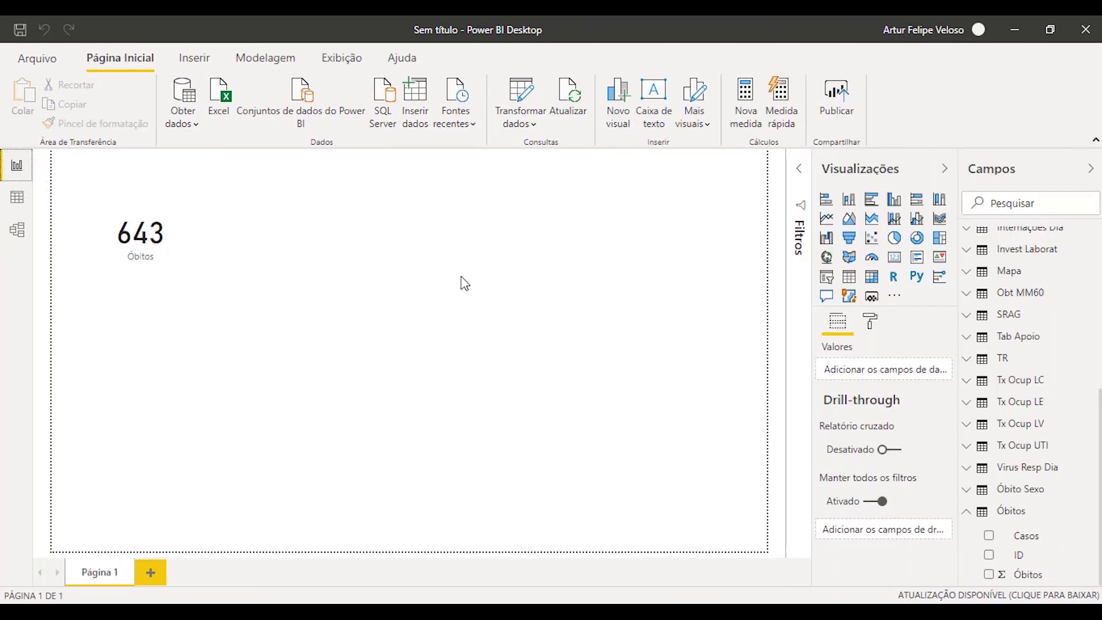
- Create a matrix with Mapa's City as rows, place it mid-page right of the Óbitos card, and enlarge it toward the page's lower edge
click(969, 515)
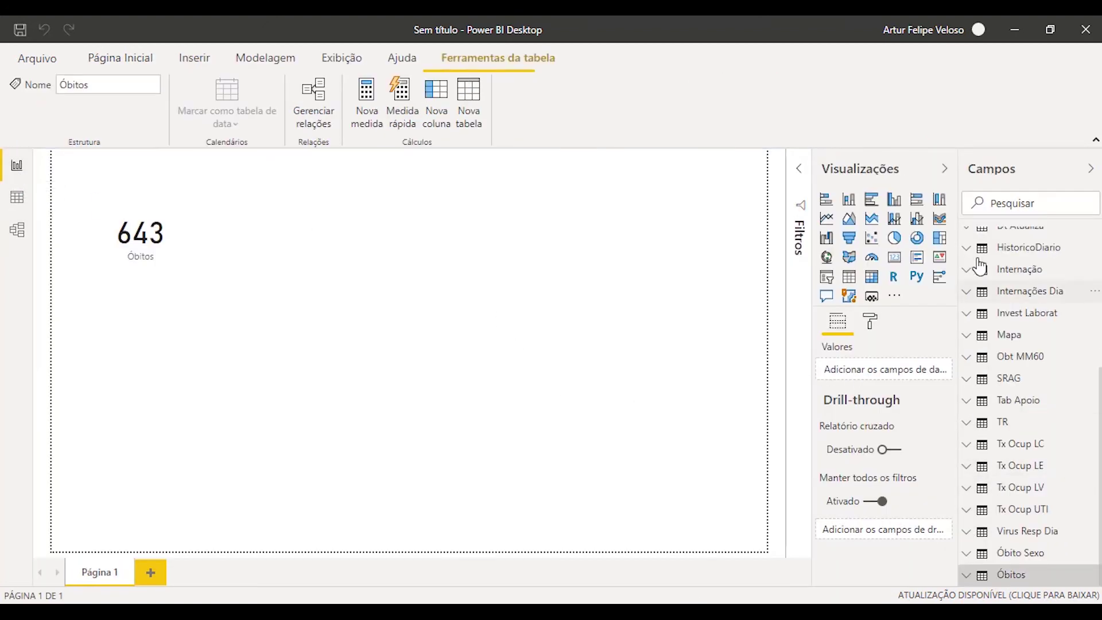
click(969, 337)
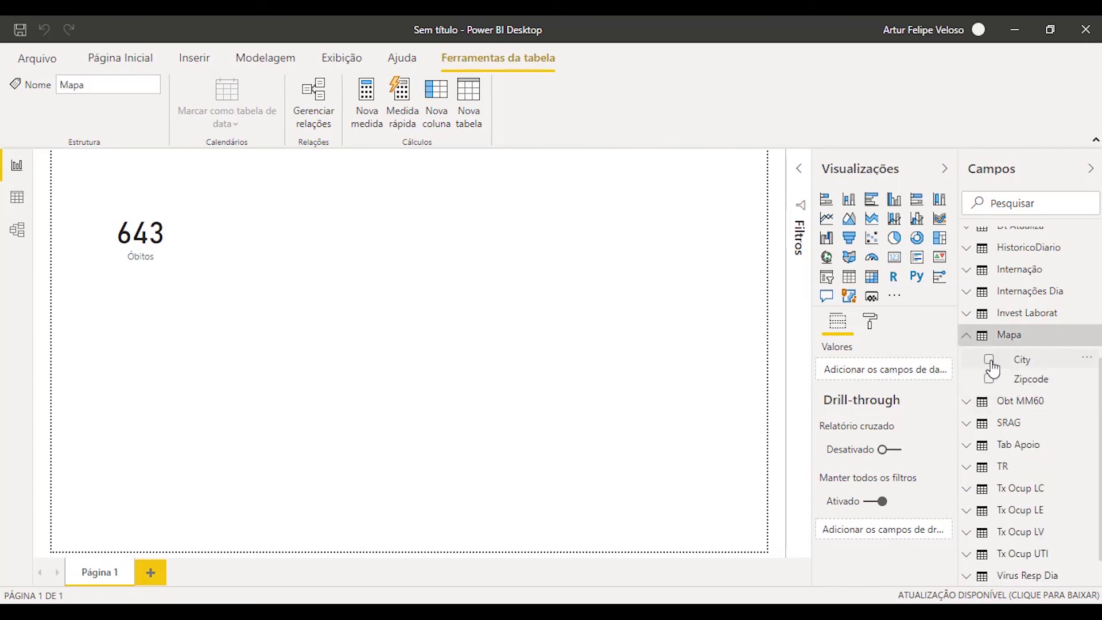
click(988, 359)
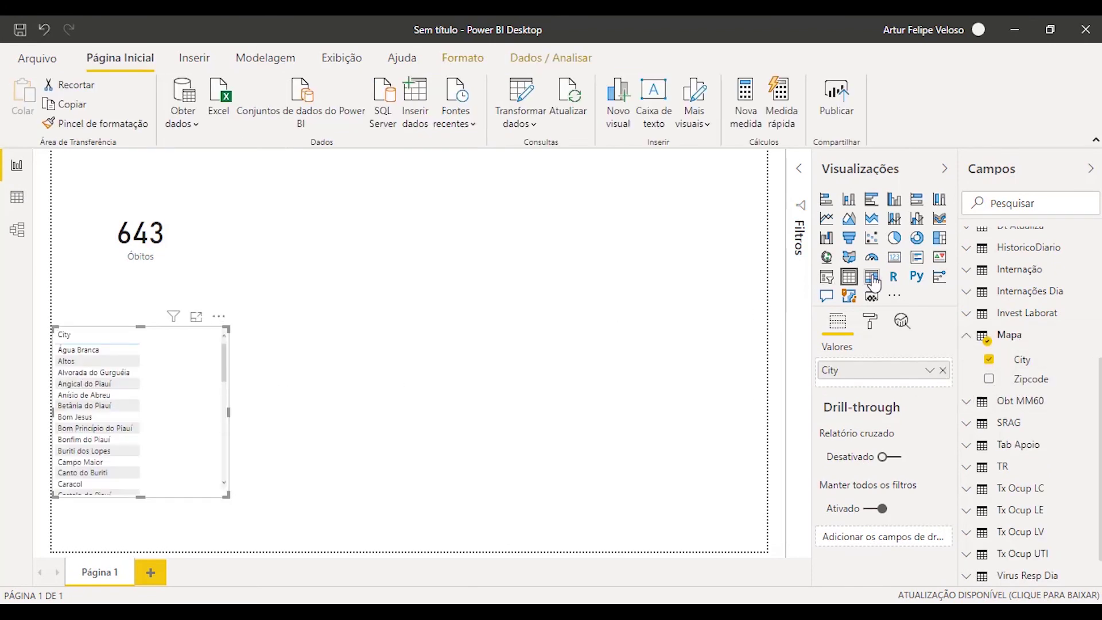
click(872, 277)
drag(186, 392, 448, 276)
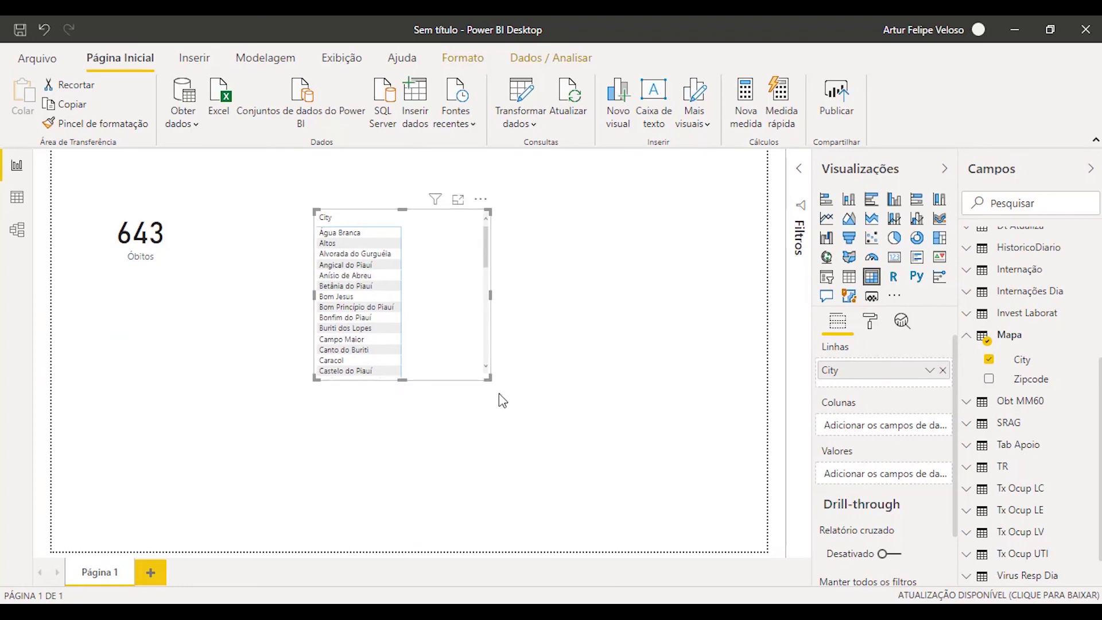
drag(504, 401, 585, 523)
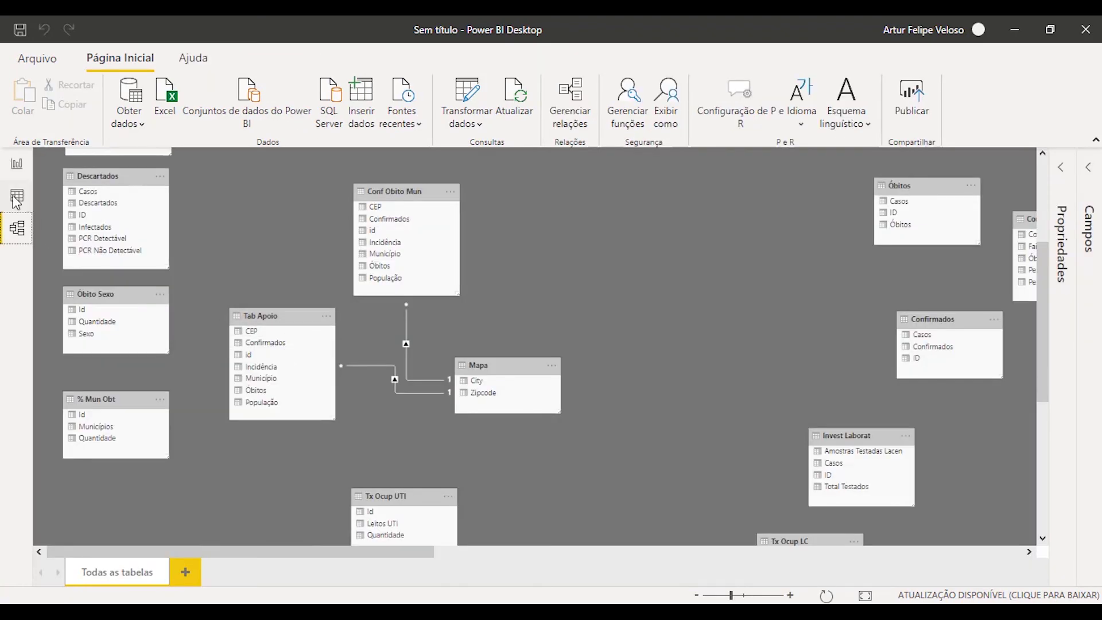
click(17, 164)
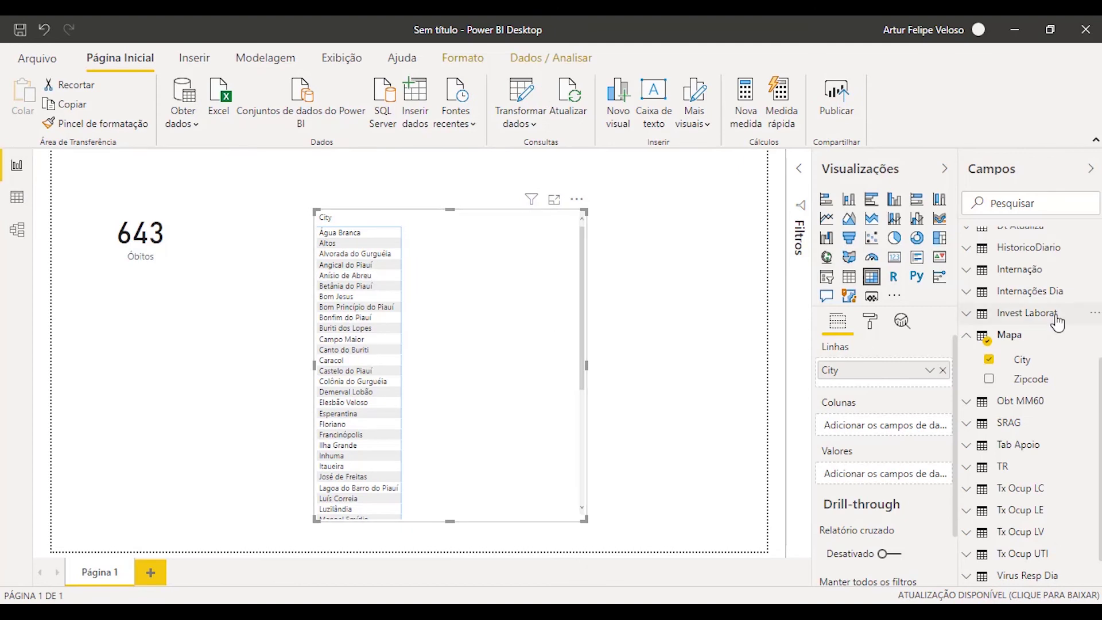
- Add Tab Apoio's Confirmados as the City matrix's values, review the rows, and narrow the matrix to fit its columns
scroll(1019, 339, down, 2)
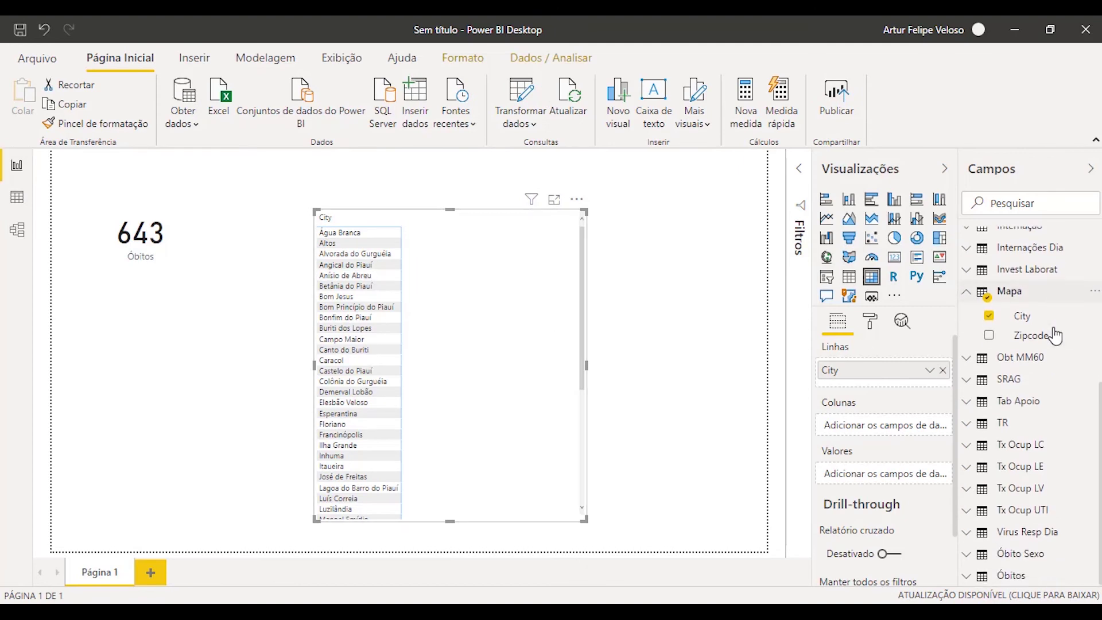
click(969, 402)
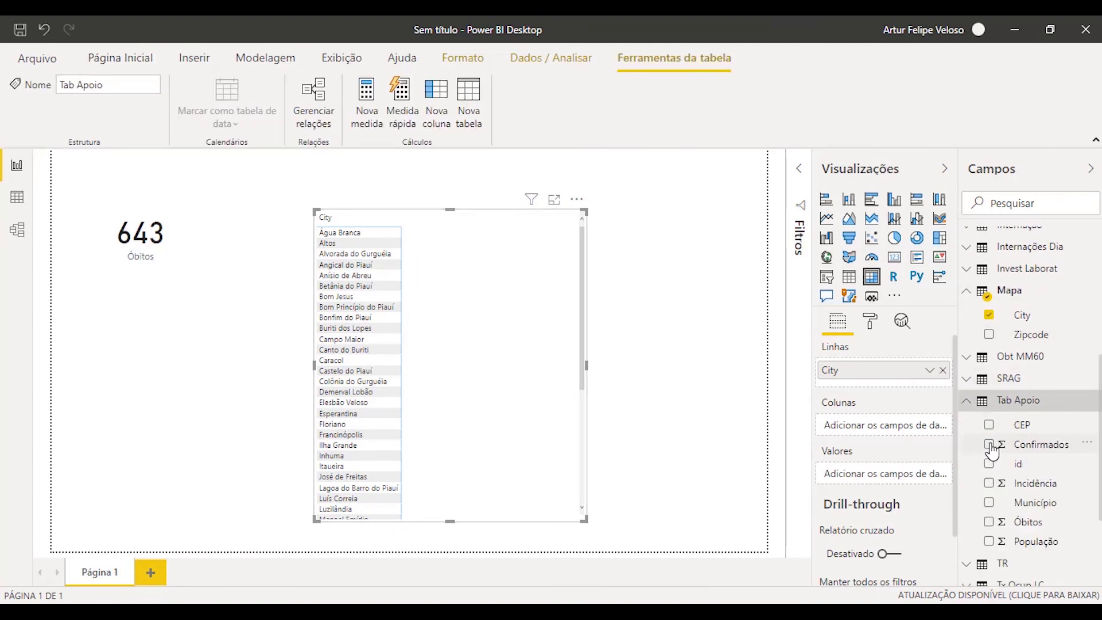
click(988, 444)
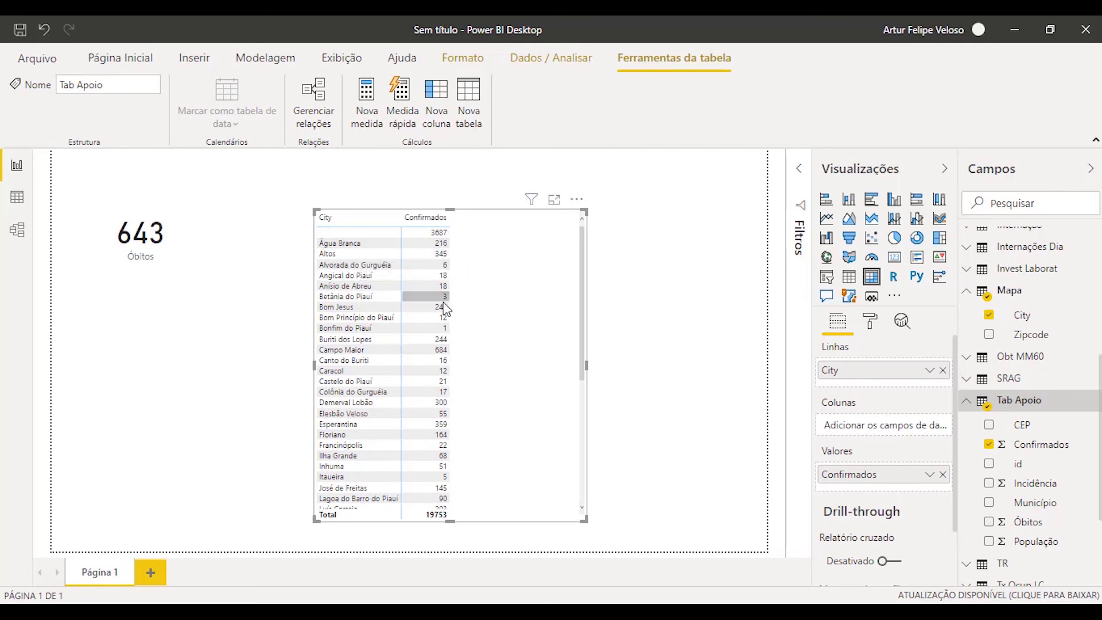
scroll(442, 361, down, 7)
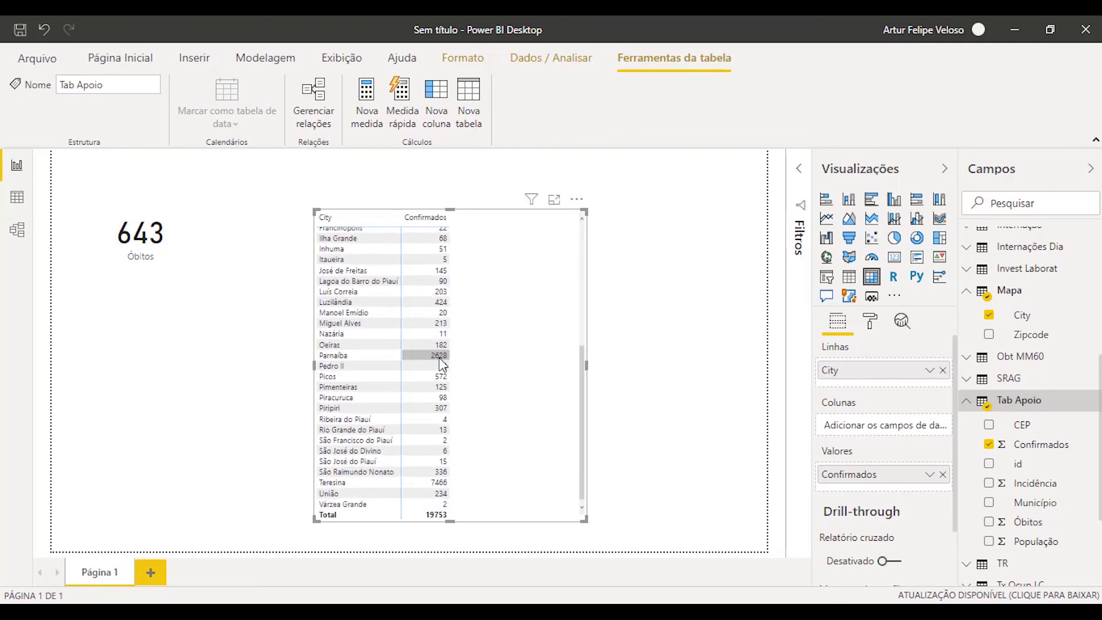
scroll(442, 367, up, 7)
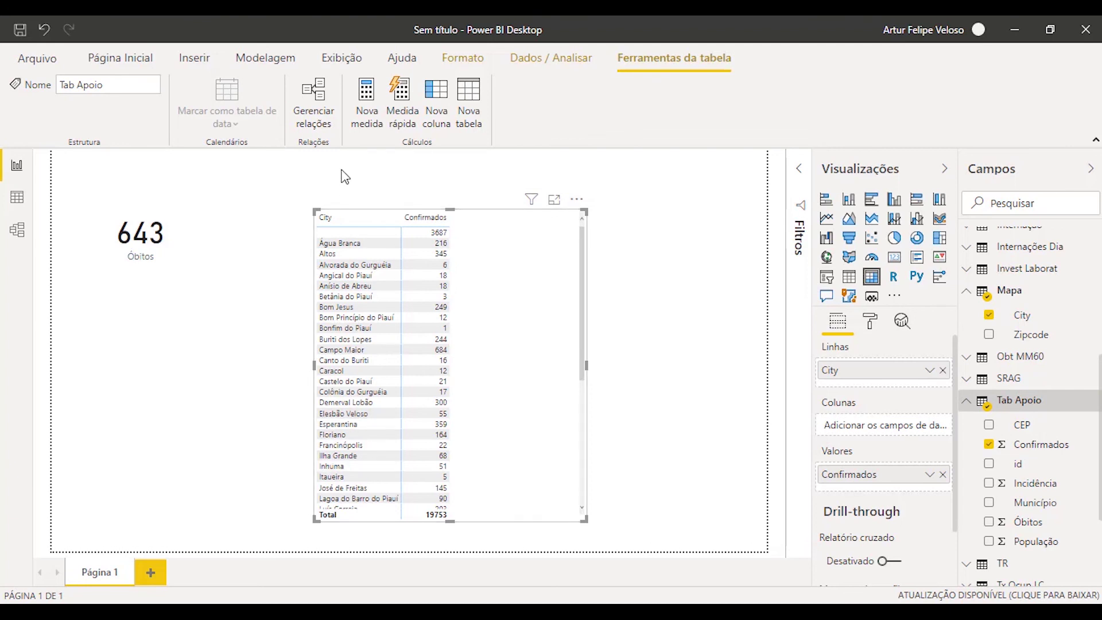
scroll(462, 264, down, 7)
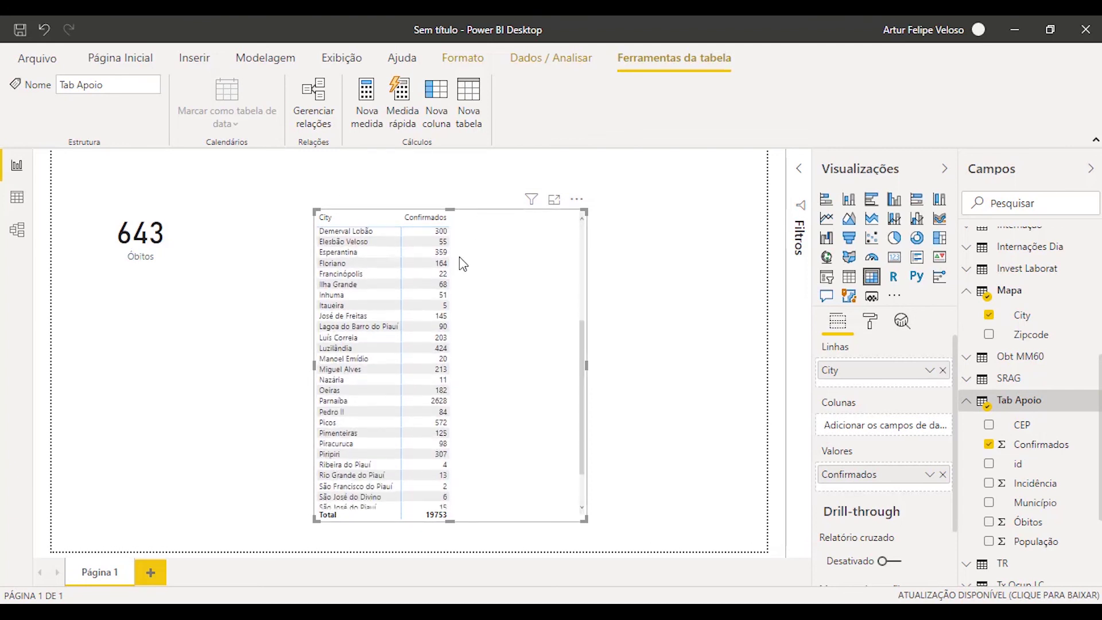
scroll(475, 294, up, 3)
scroll(475, 294, up, 4)
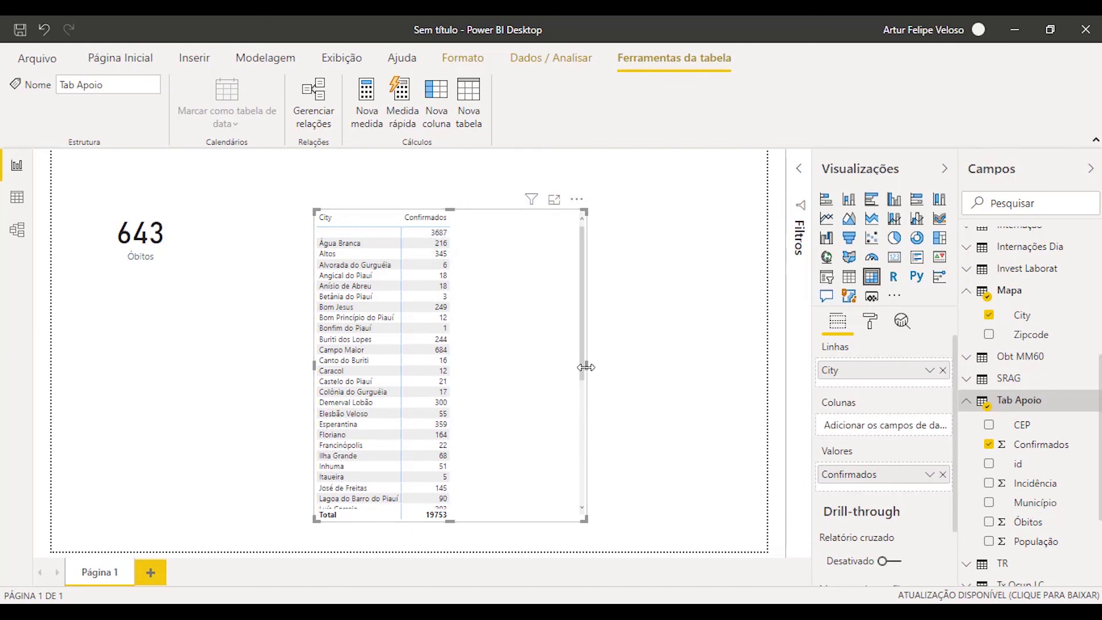
drag(585, 366, 484, 368)
click(717, 338)
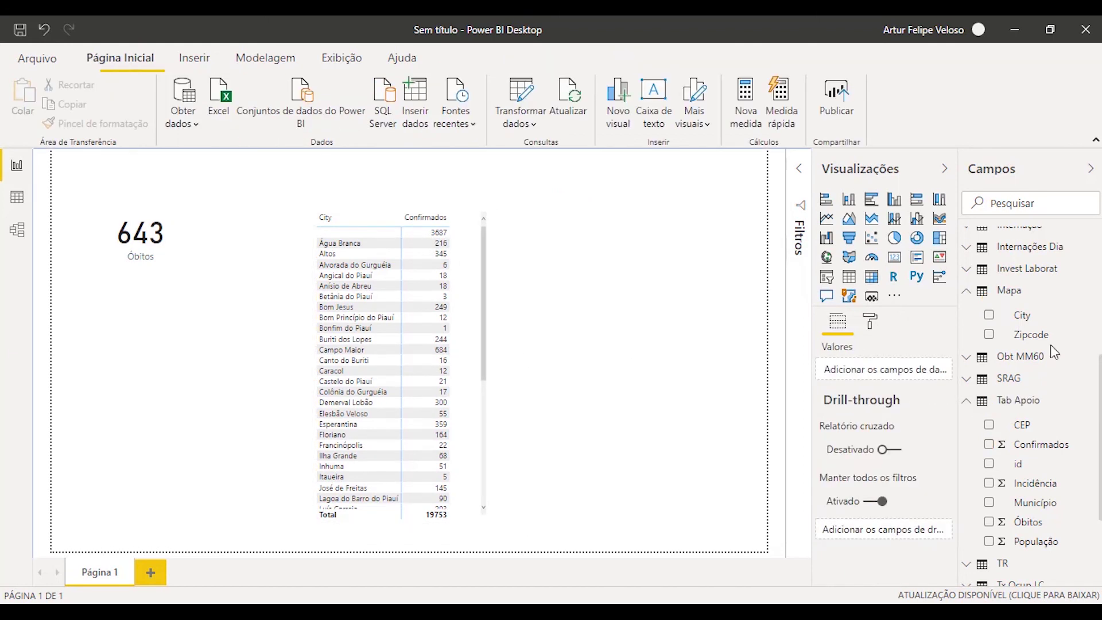
- Create a card showing Tab Apoio's Confirmados and place it to the right of the City matrix
click(989, 444)
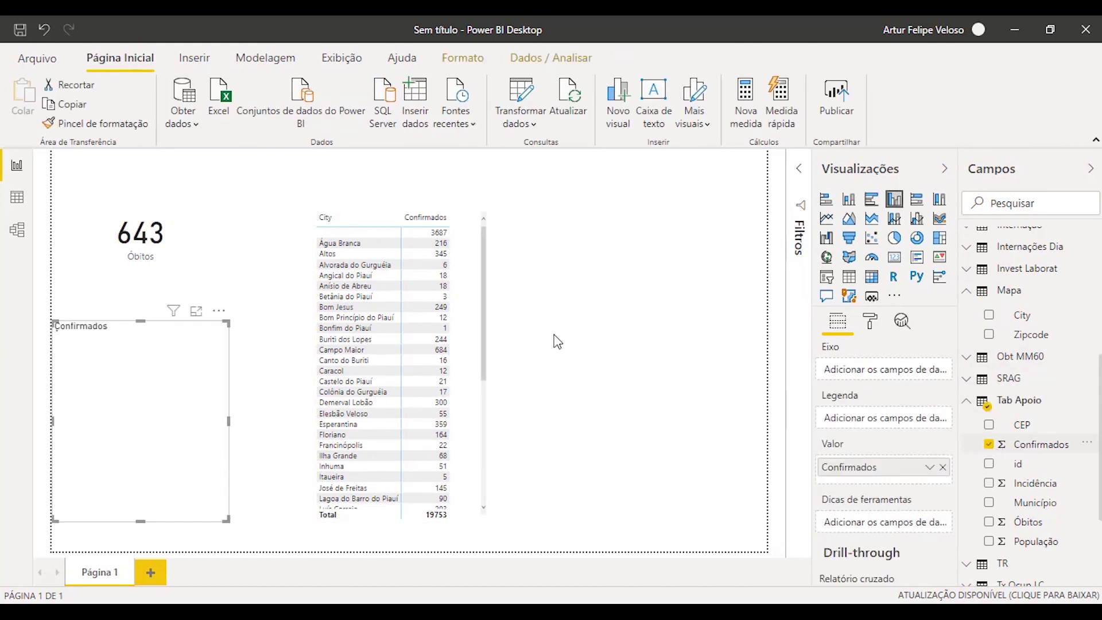
click(894, 257)
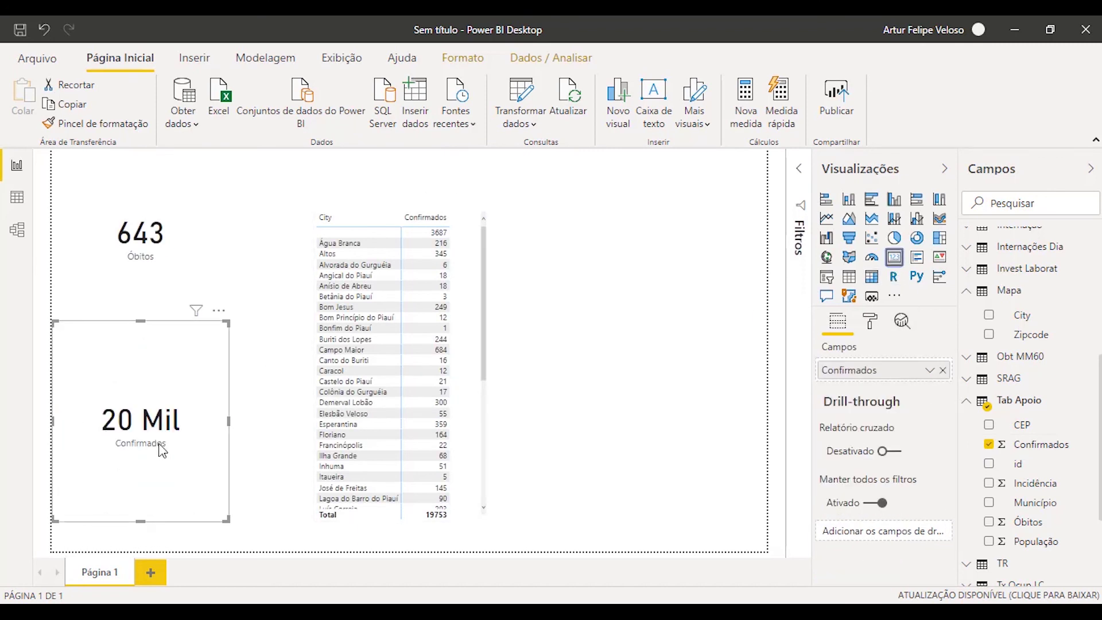
drag(164, 462, 643, 325)
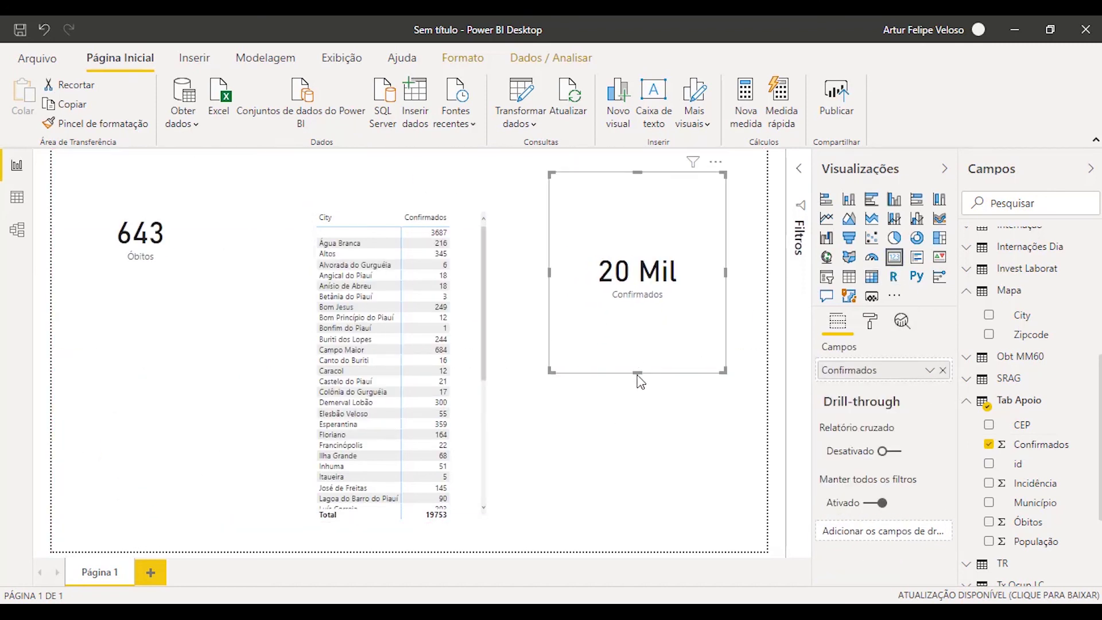
- Remove Confirmados from the City matrix, convert it to a slicer, and move it closer to the Confirmados card
click(469, 372)
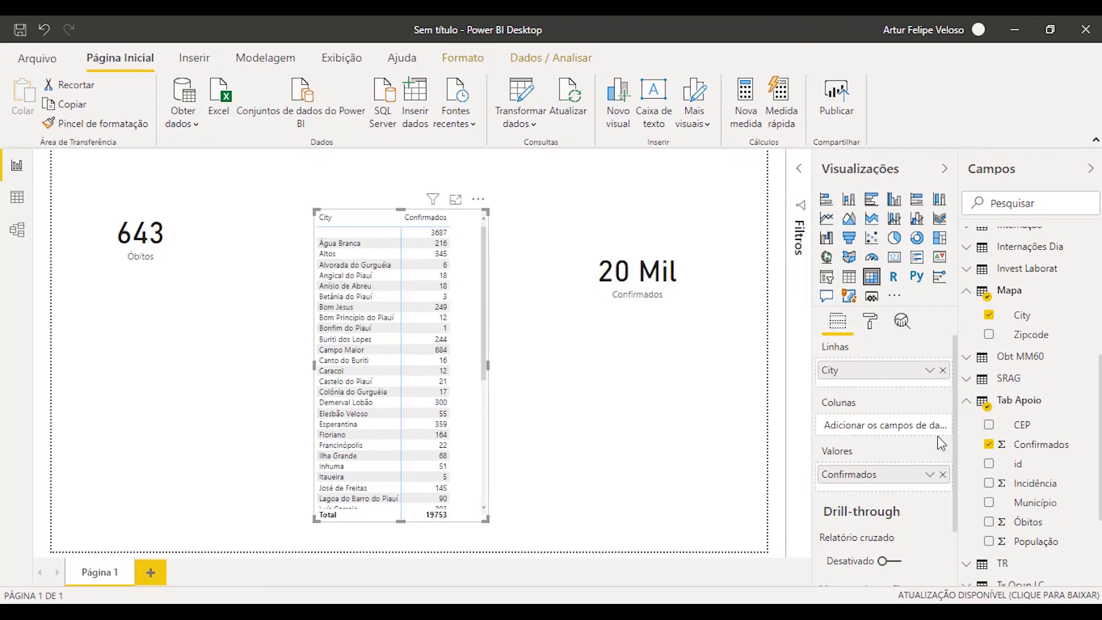
click(990, 445)
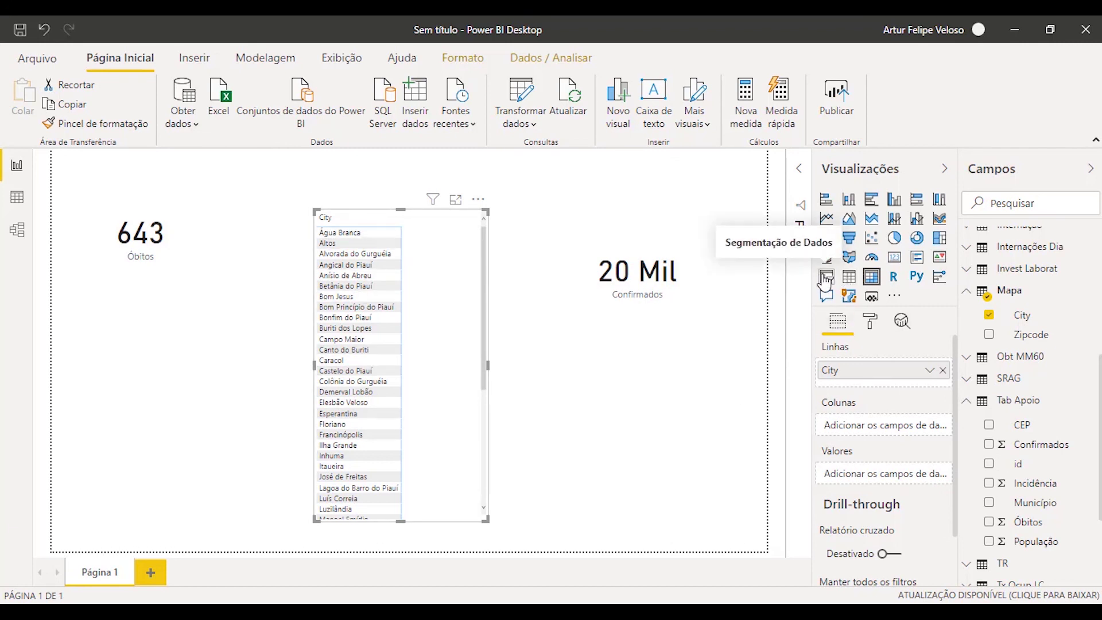
click(826, 279)
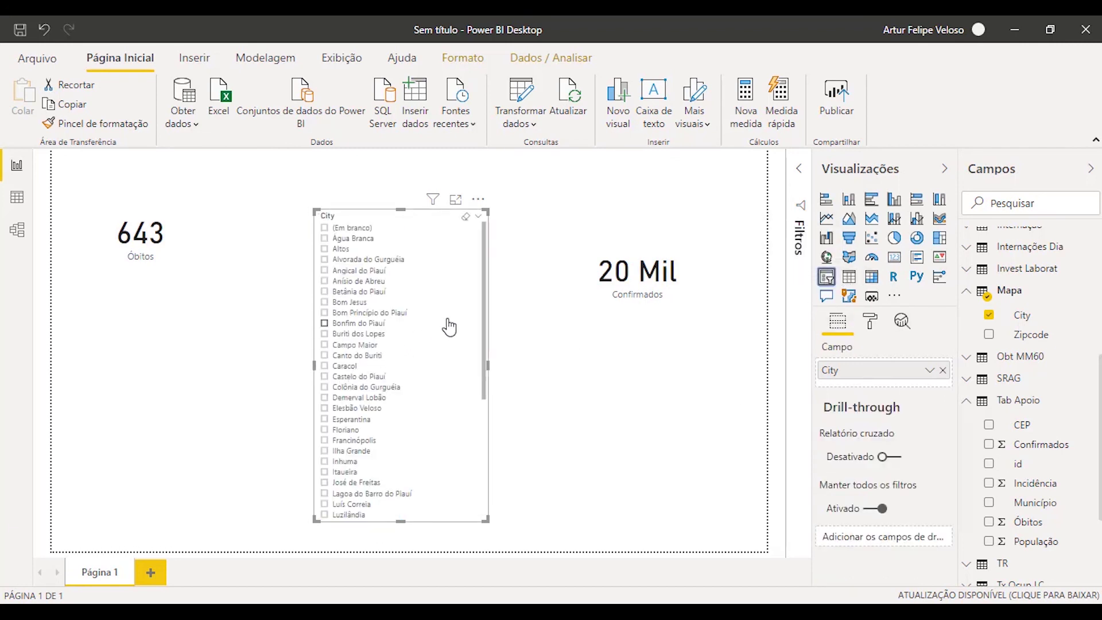
drag(464, 324, 531, 295)
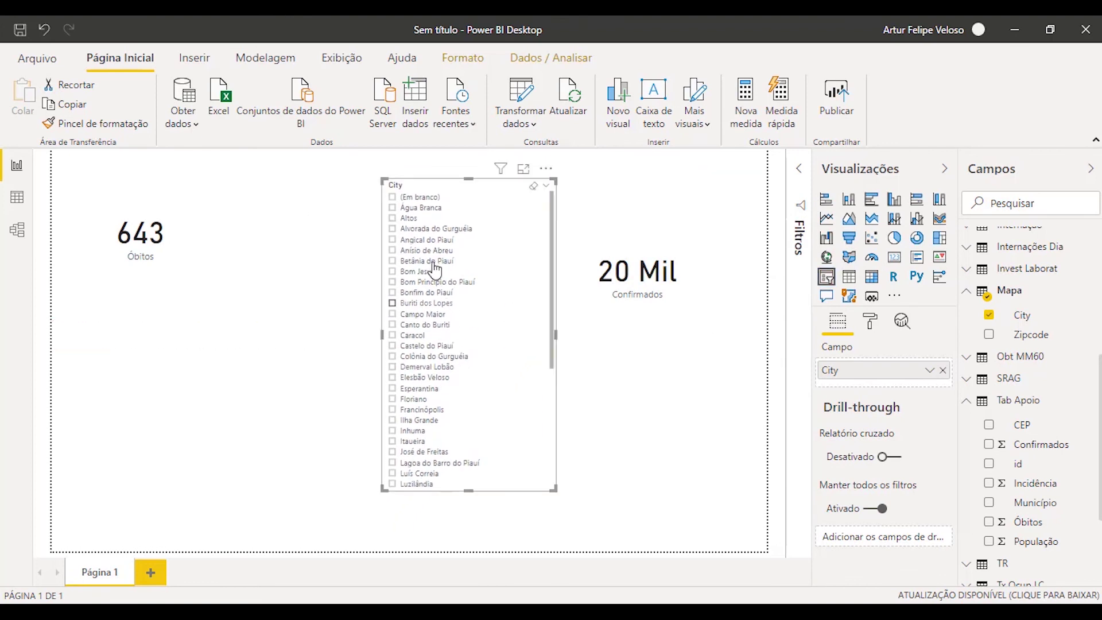
- Filter the City slicer to Água Branca, then shift the Confirmados card slightly right and shorten it
click(392, 209)
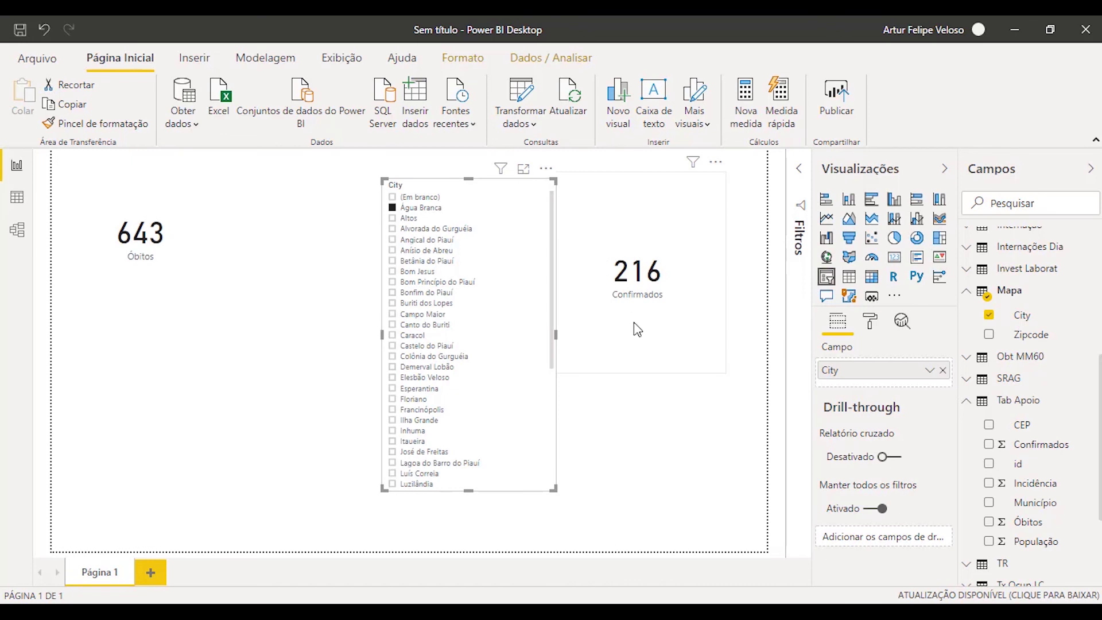
click(658, 344)
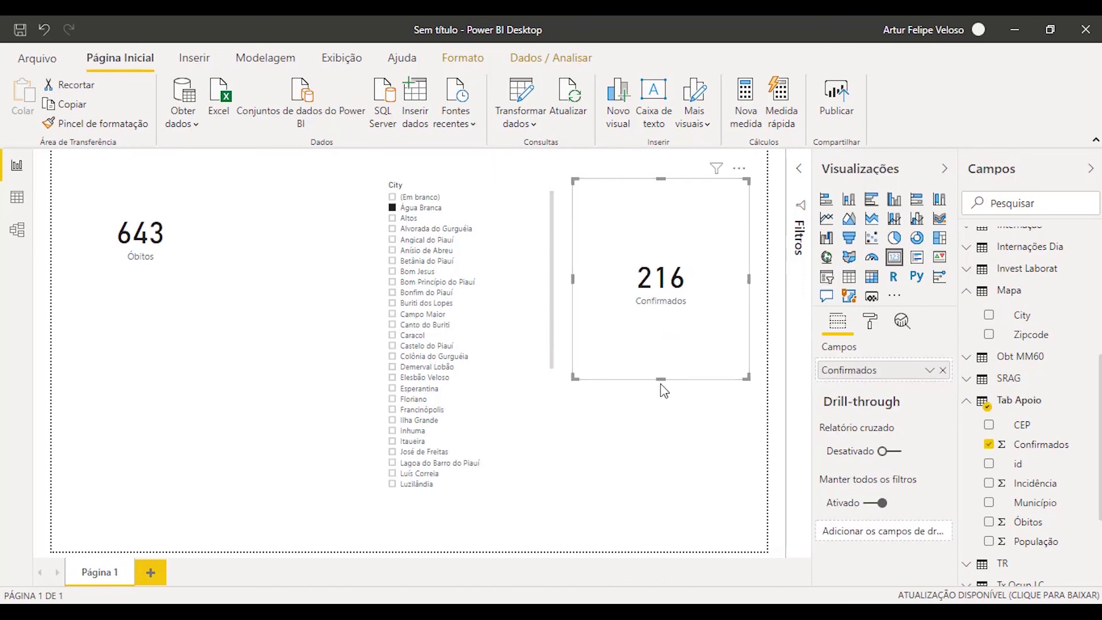
drag(660, 379, 659, 303)
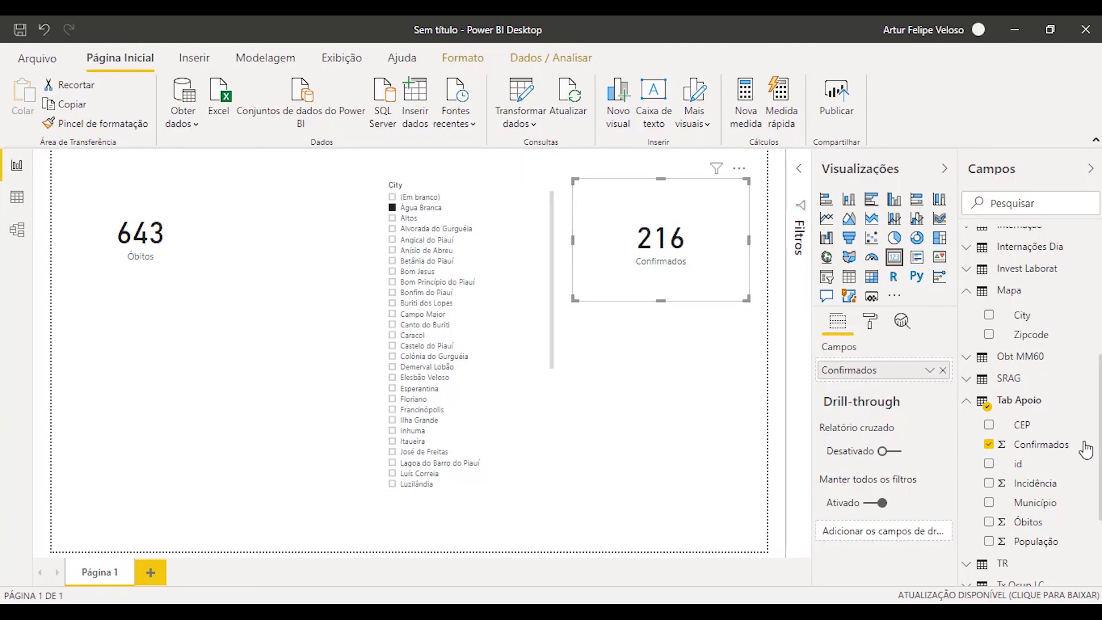
click(736, 356)
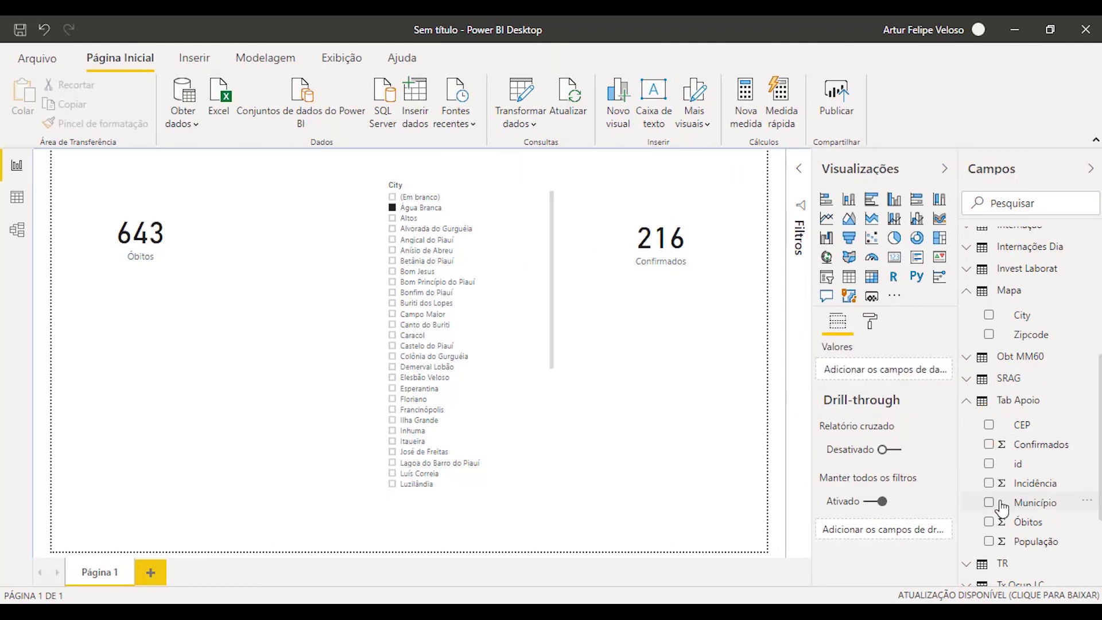
- Create a card showing Tab Apoio's Óbitos and place it below the Confirmados card
click(988, 522)
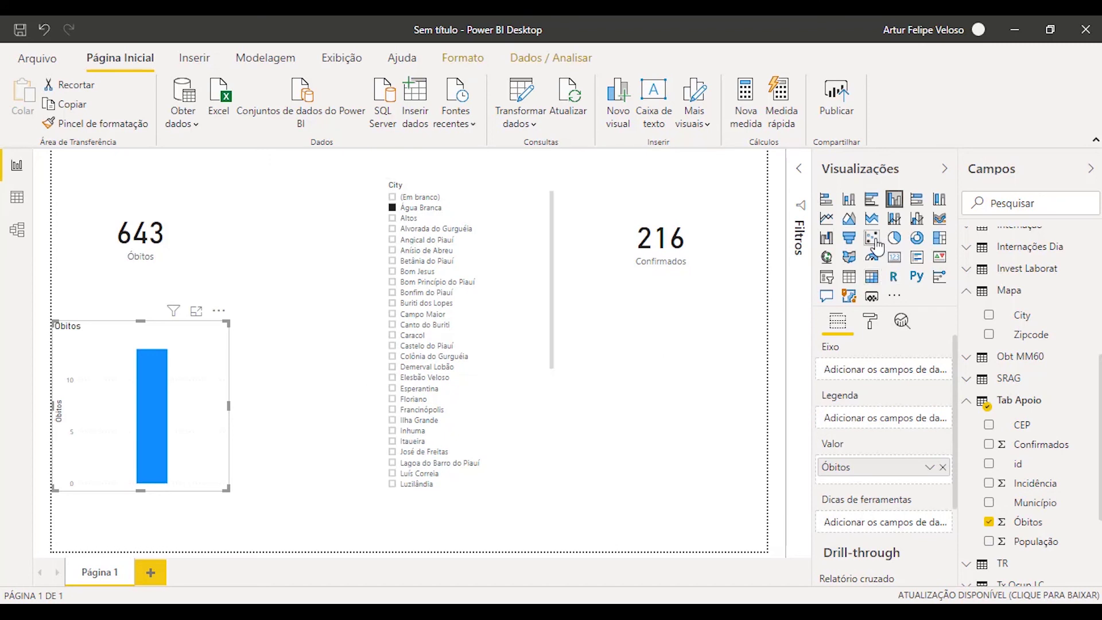
click(894, 257)
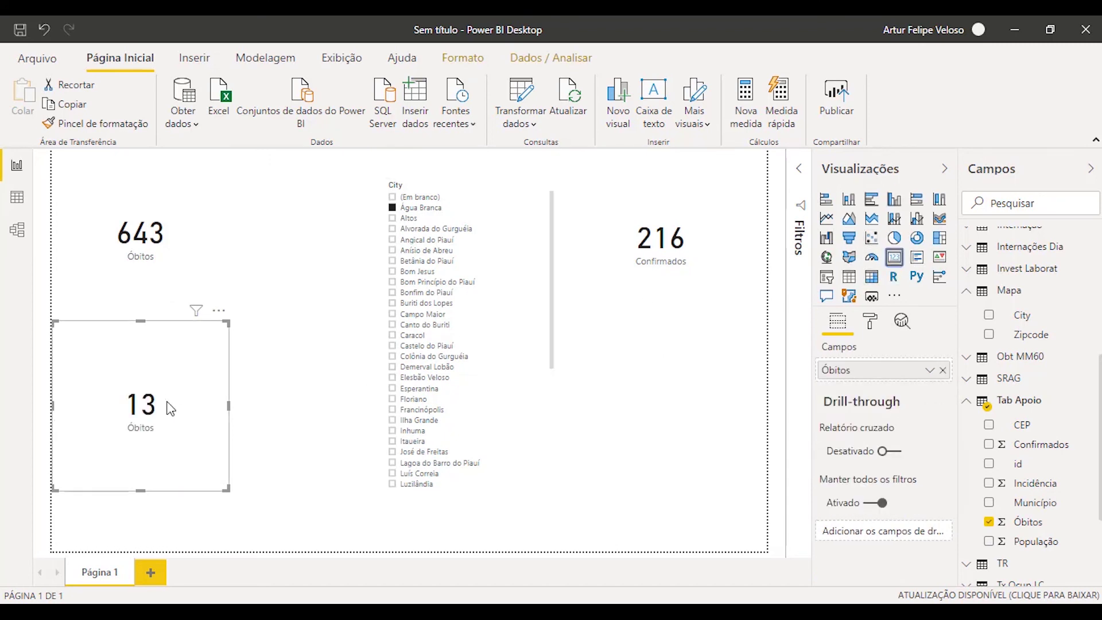
drag(168, 403, 689, 414)
- Test the City slicer on both Tab Apoio cards with Alvorada do Gurguéia, Canto do Buriti and Elesbão Veloso in turn
click(392, 228)
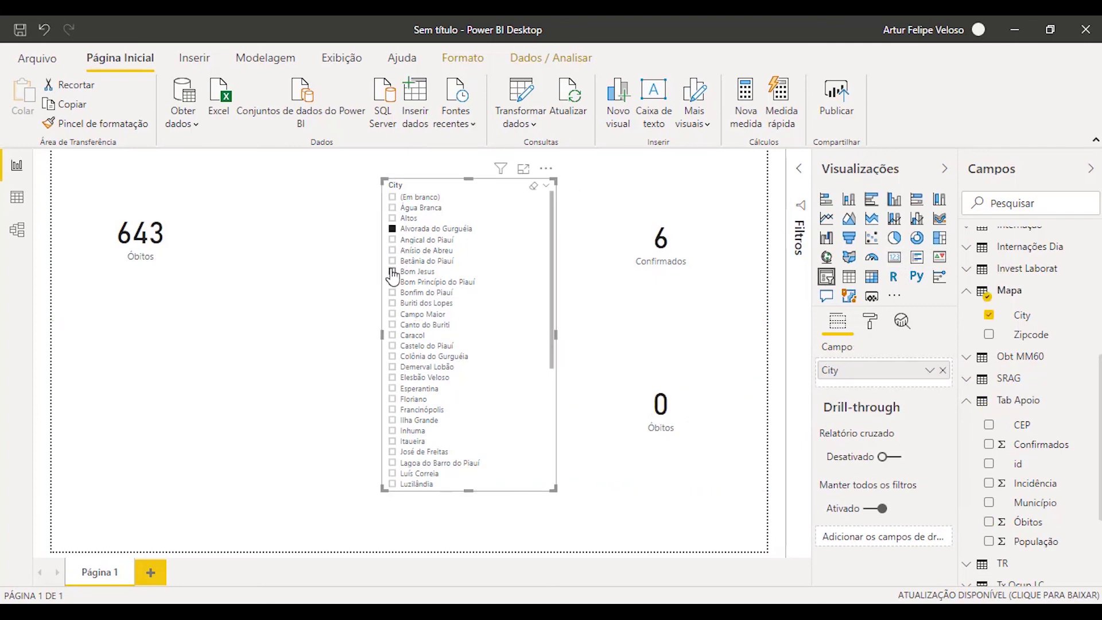
click(392, 324)
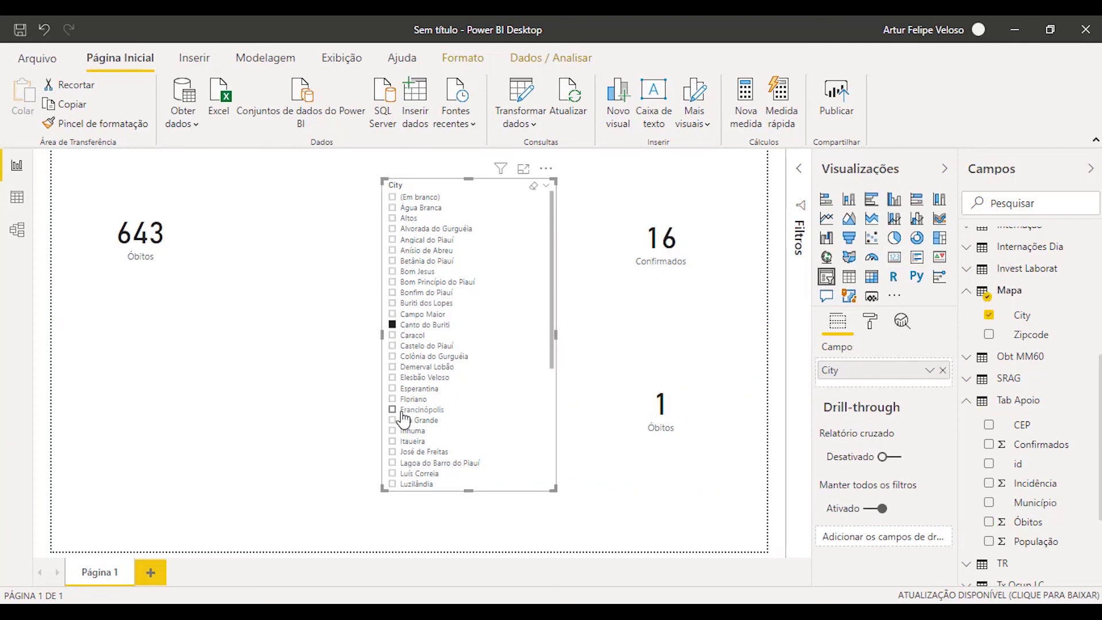
click(392, 378)
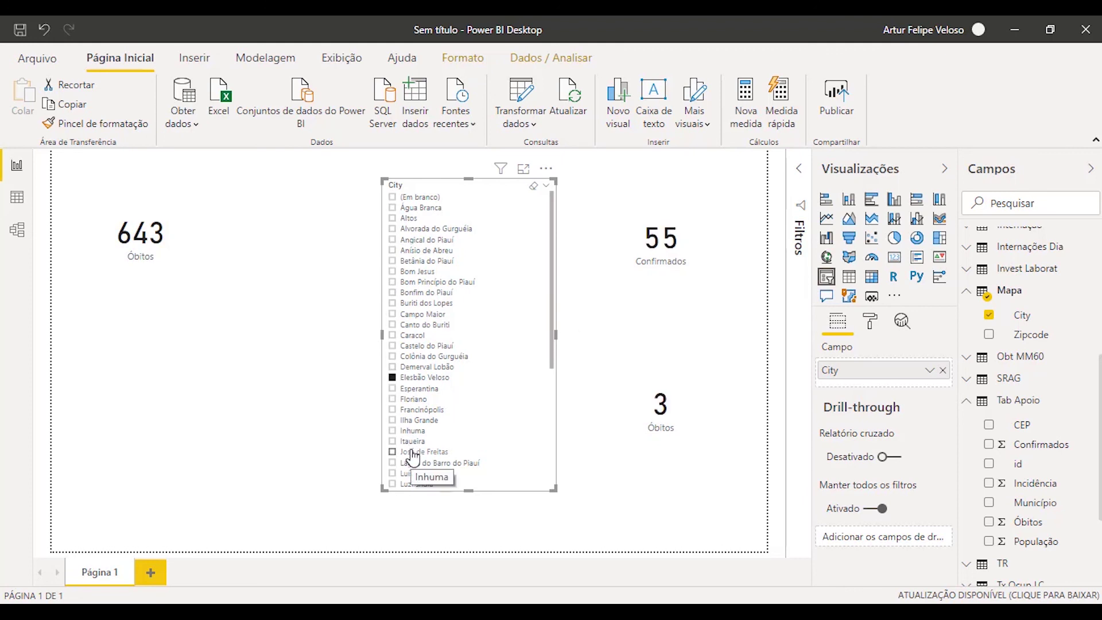
scroll(984, 459, down, 3)
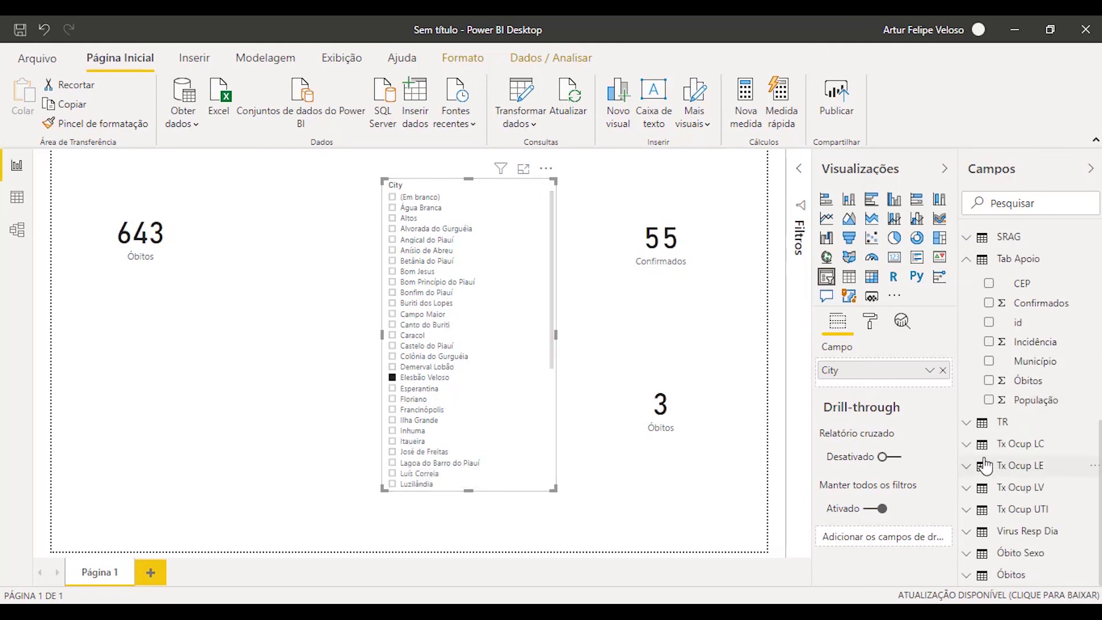
scroll(984, 458, up, 5)
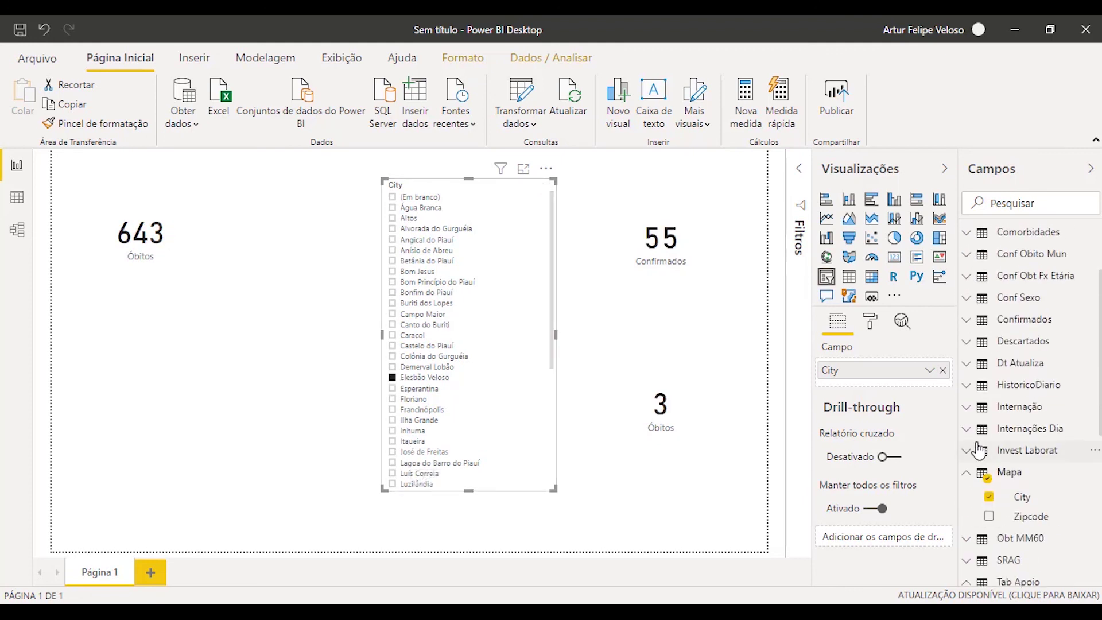
- Select Campo Maior and Bom Jesus in turn in the City slicer, comparing the original Óbitos card with the Tab Apoio cards
click(393, 315)
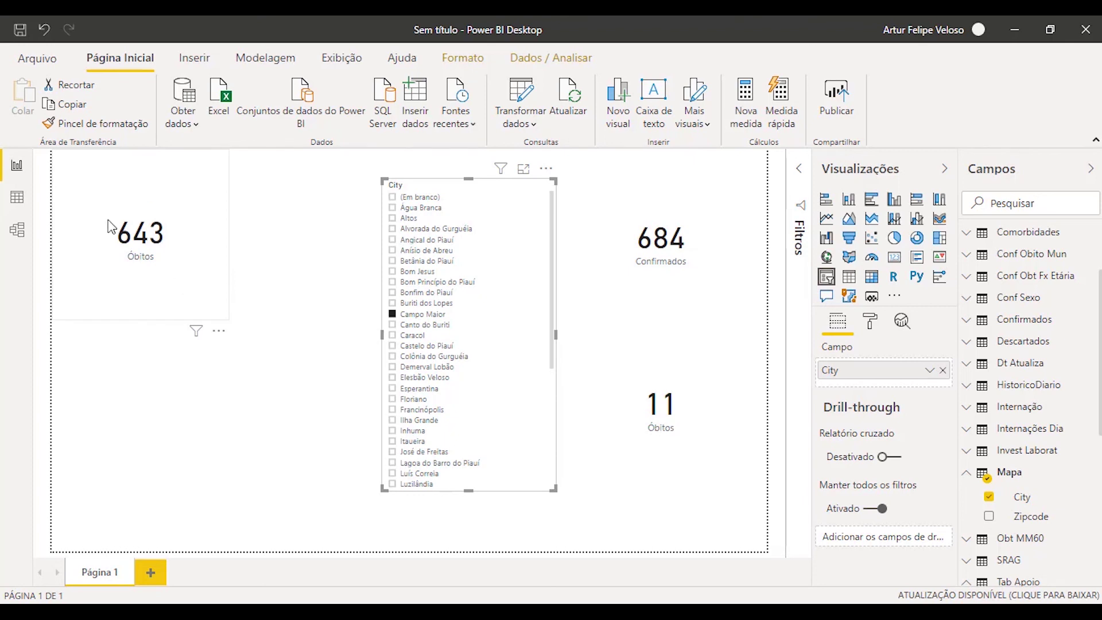
click(170, 276)
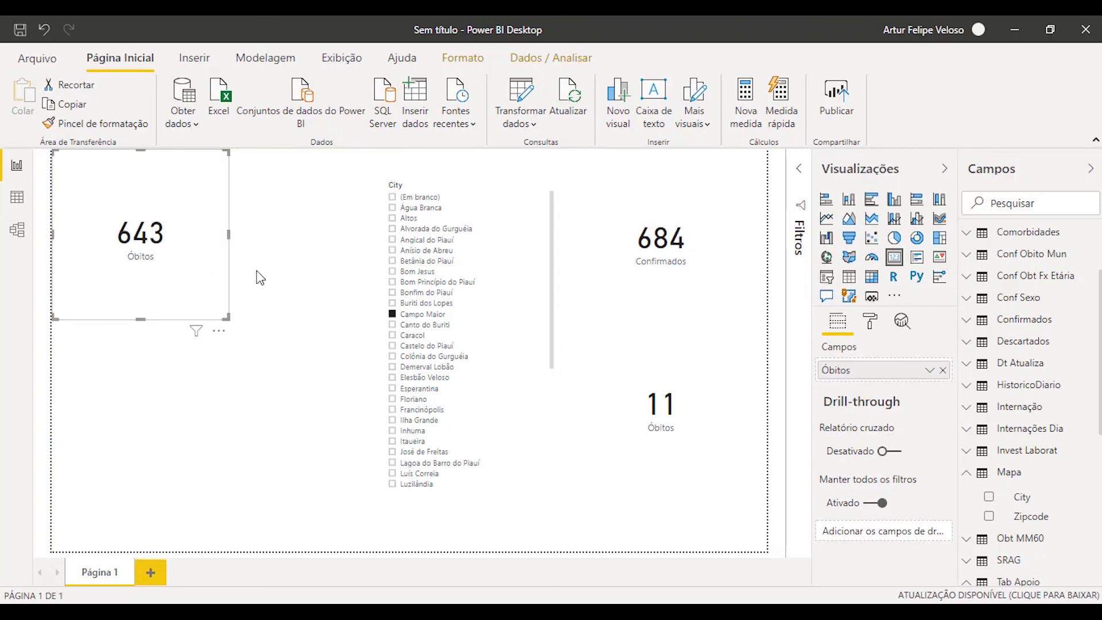
click(394, 272)
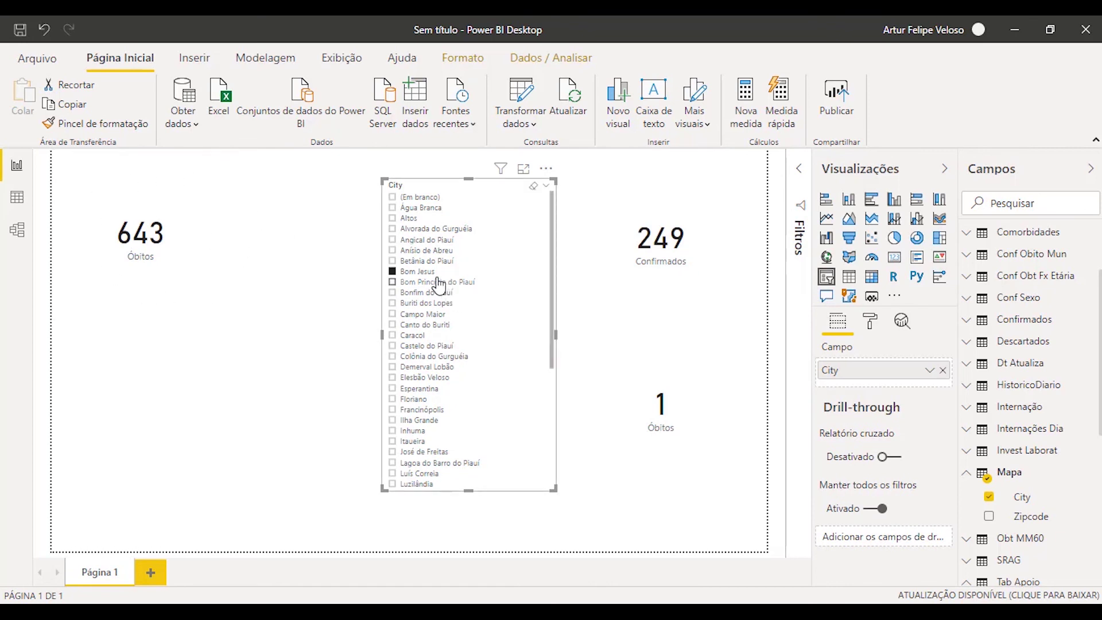
- Move the Confirmados card slightly down on the report page, then check the relationship diagram around Mapa
drag(716, 257, 709, 276)
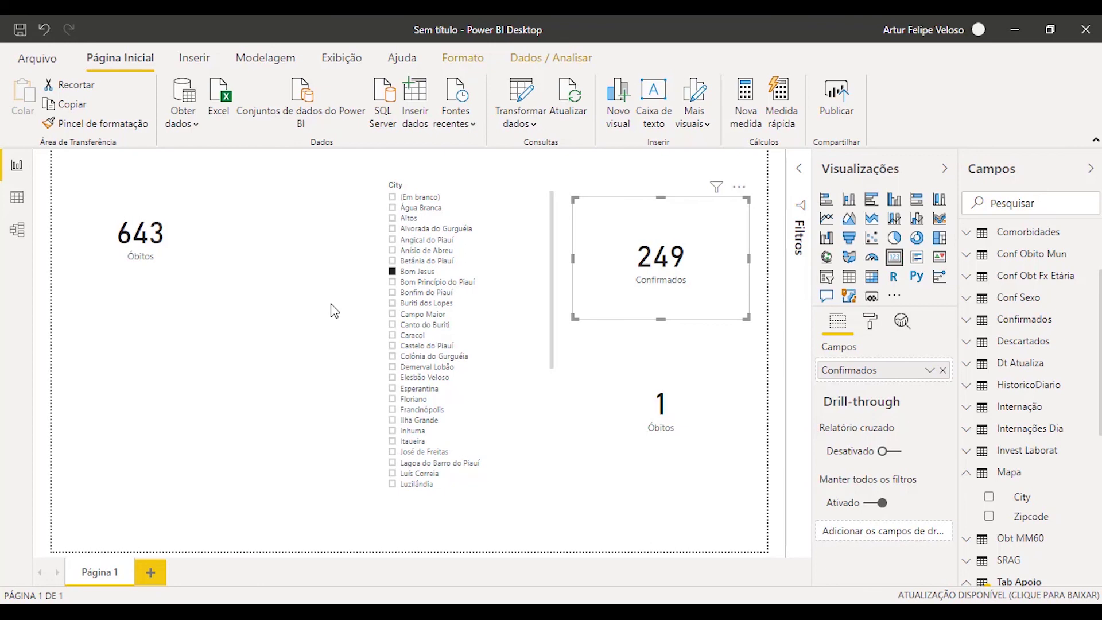
click(19, 201)
click(18, 229)
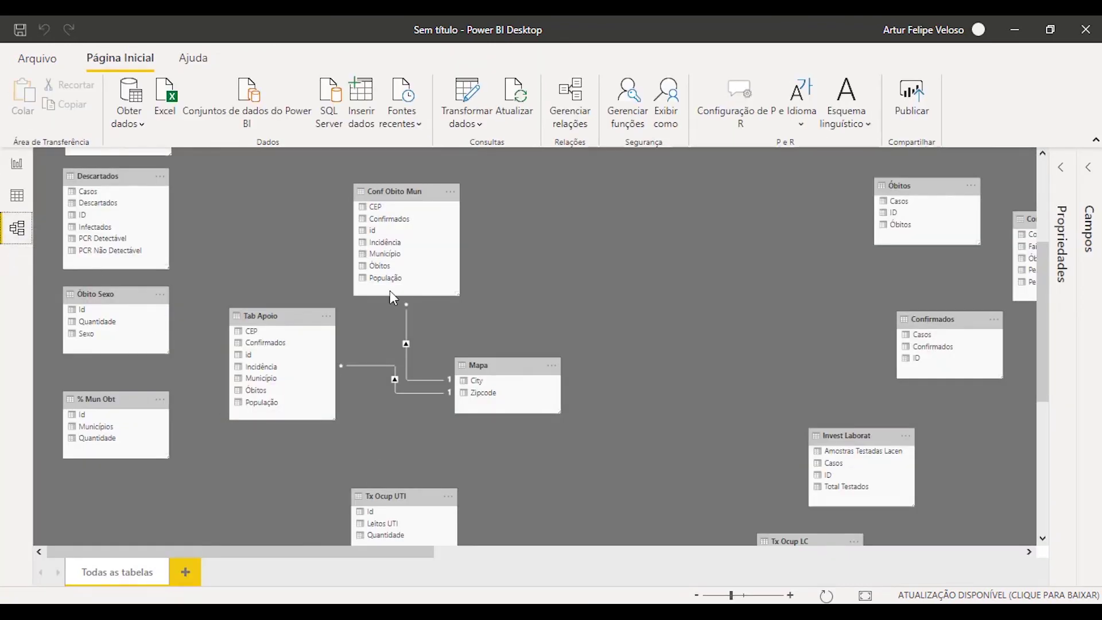
- Examine the Quantidade values for municipalities with and without recorded deaths in the % Mun Obt table data
click(17, 195)
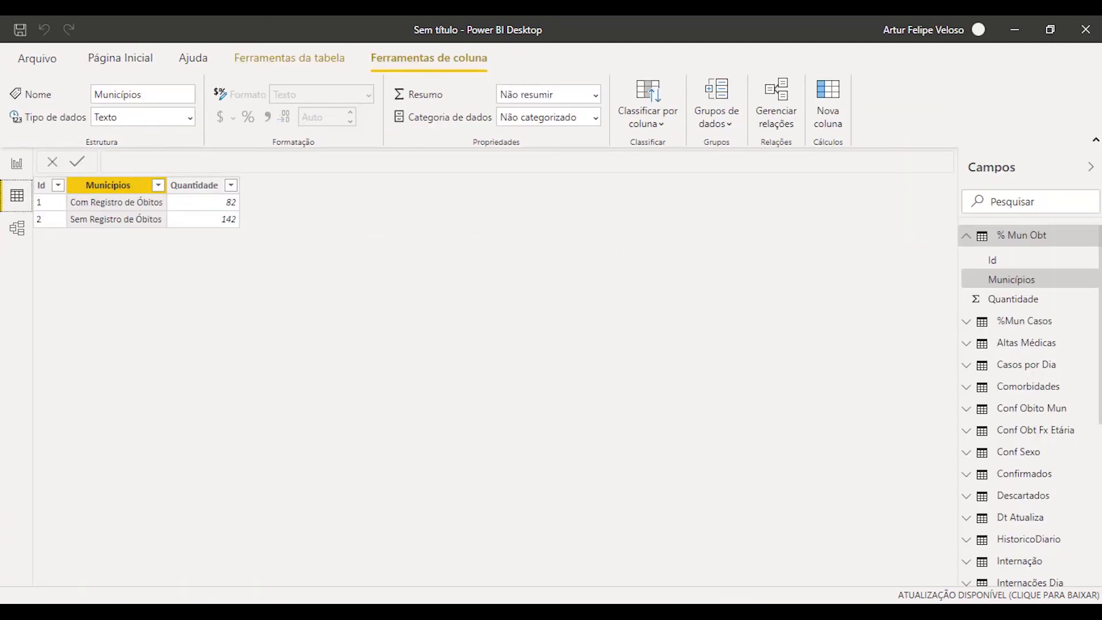
click(982, 235)
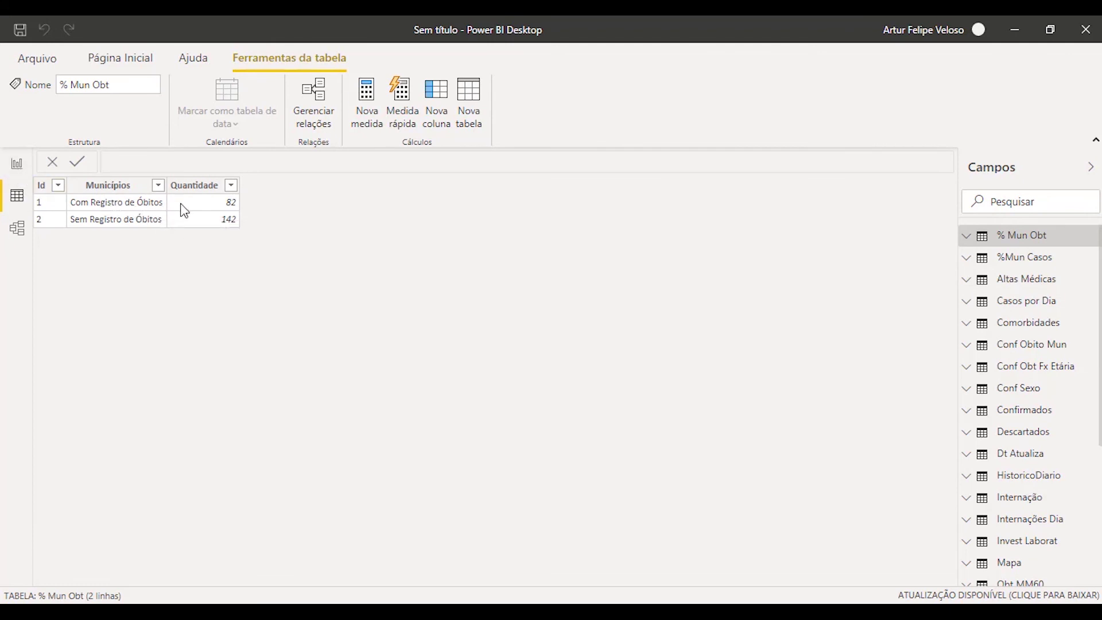
click(223, 204)
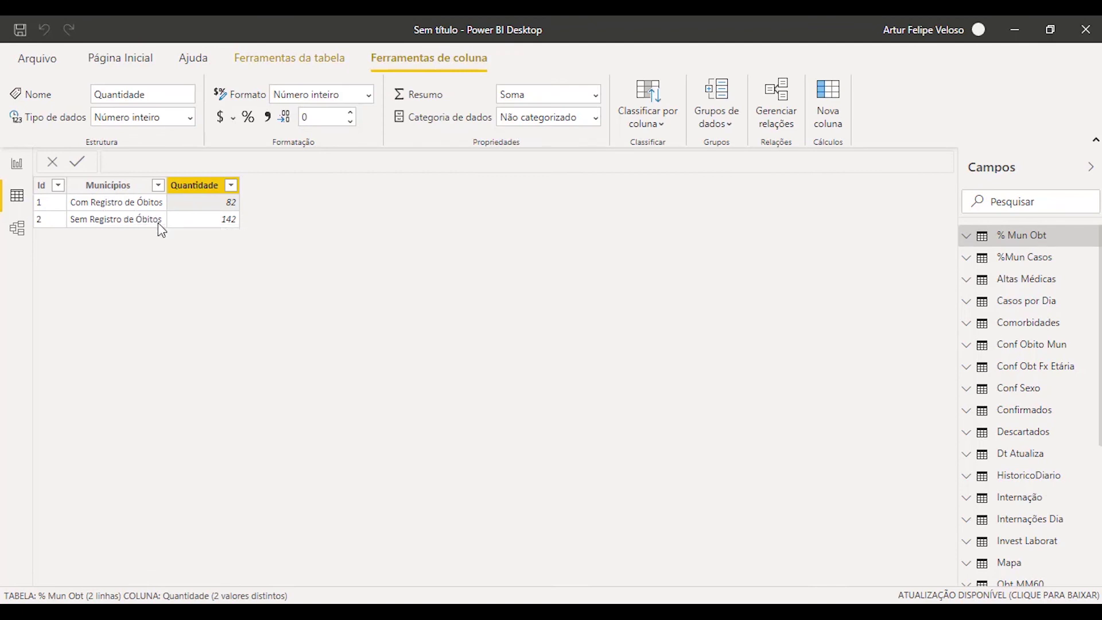
click(158, 221)
click(219, 224)
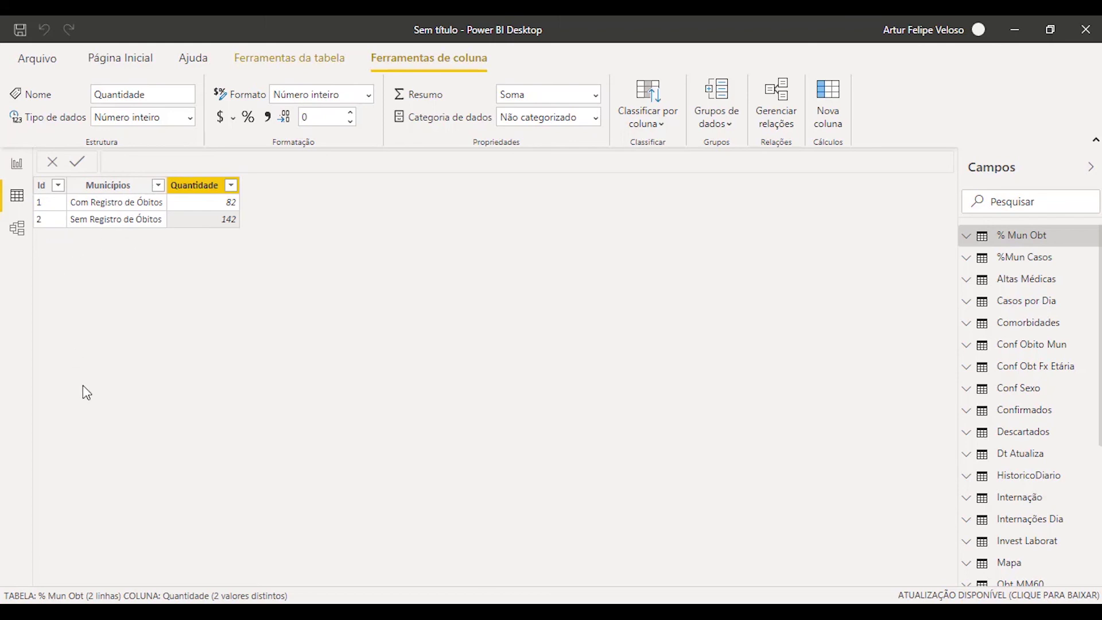
- Select the original Óbitos card on the report page, then compare it with the model's relationships and the % Mun Obt data
click(16, 165)
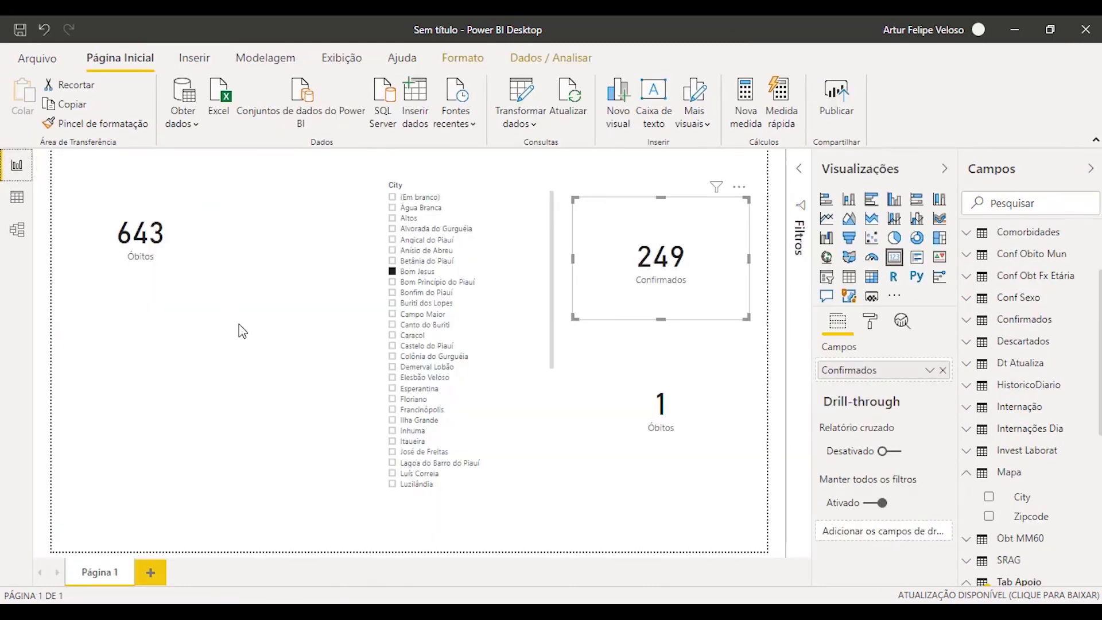
click(201, 280)
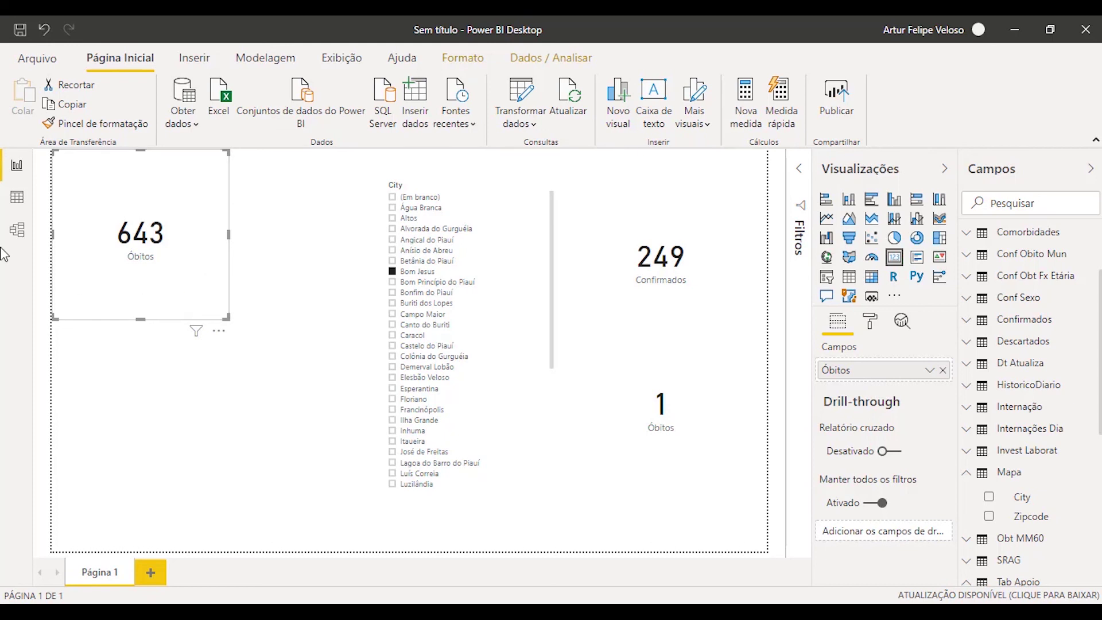
click(21, 237)
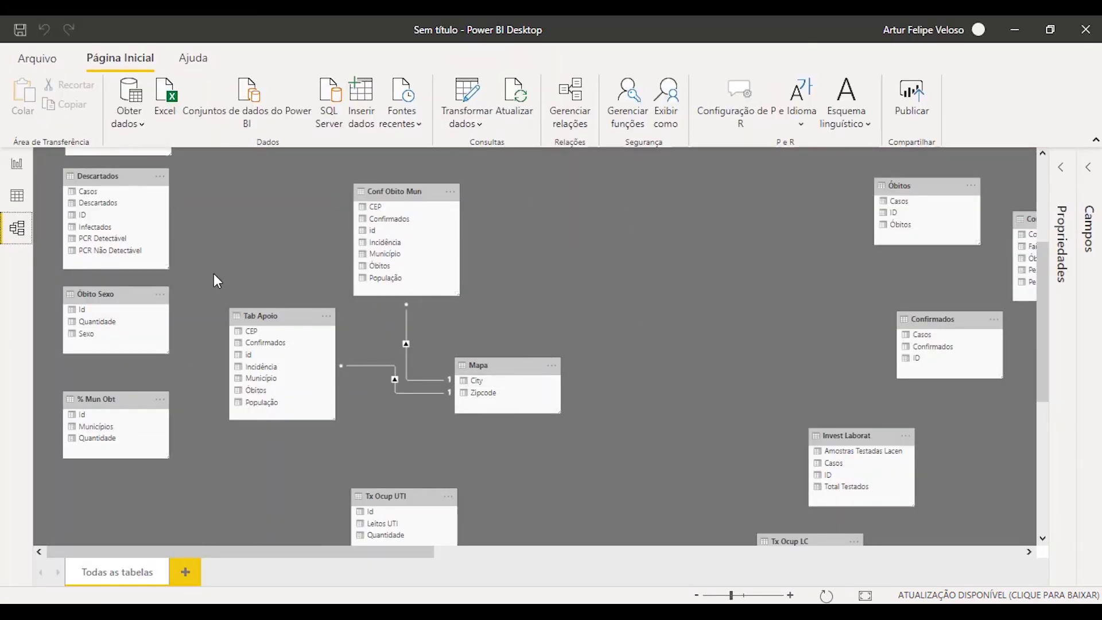
click(15, 199)
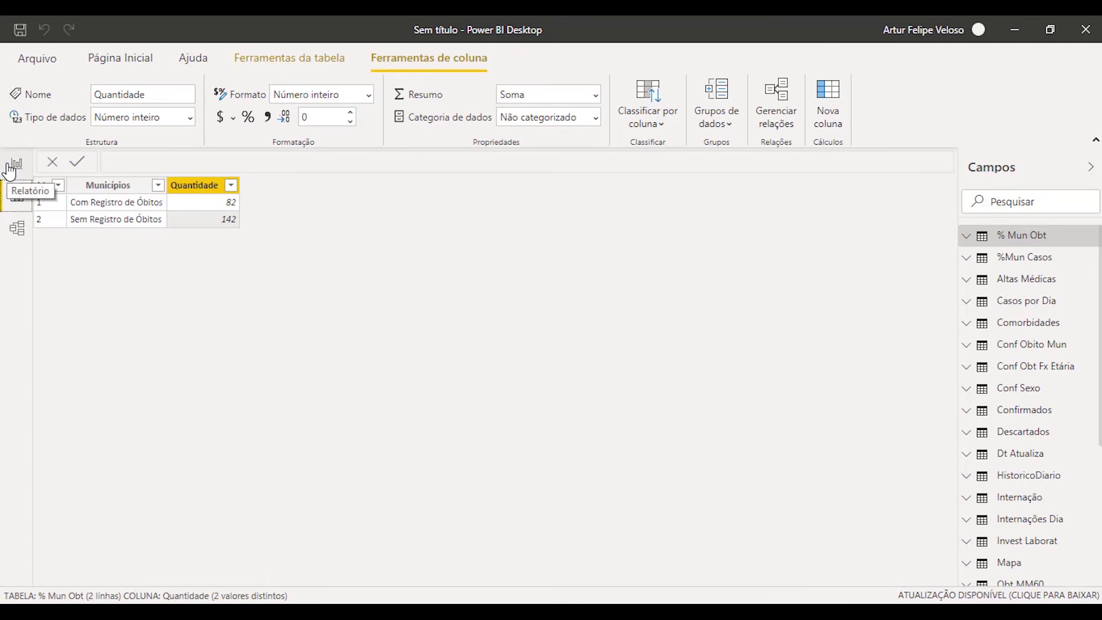
click(9, 169)
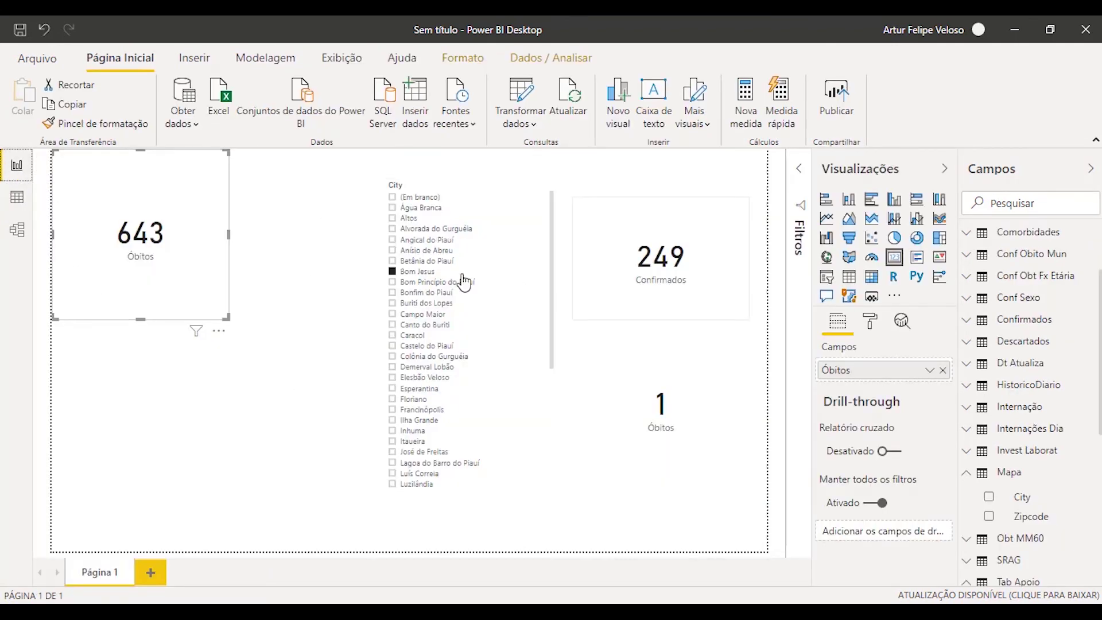
- Filter the City slicer to Campo Maior and narrow the slicer to fit its city names
click(550, 313)
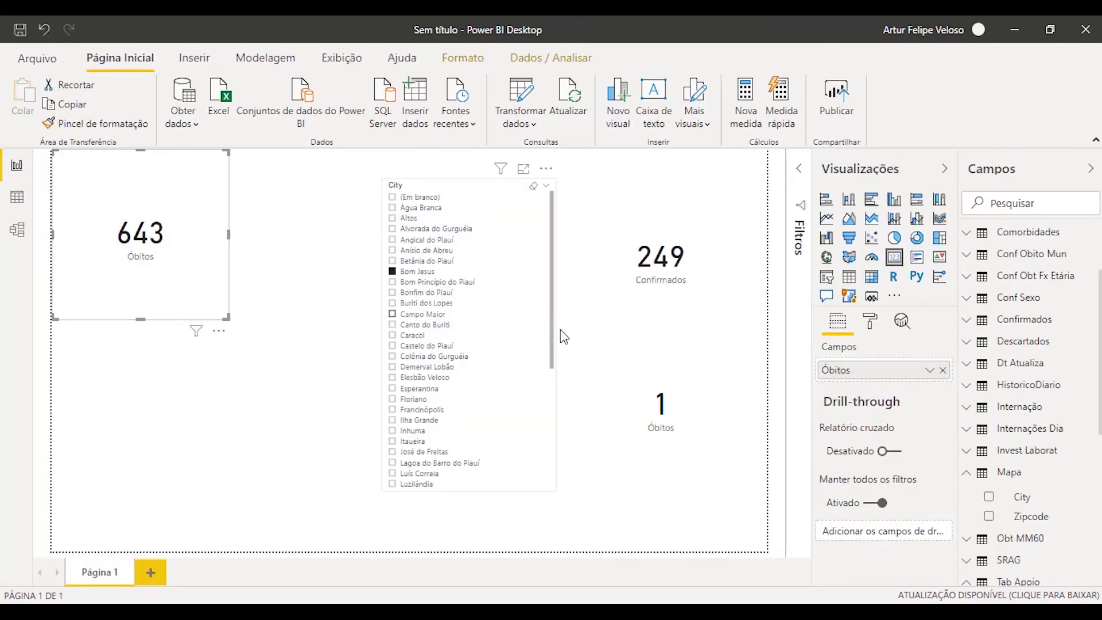
drag(558, 336, 502, 325)
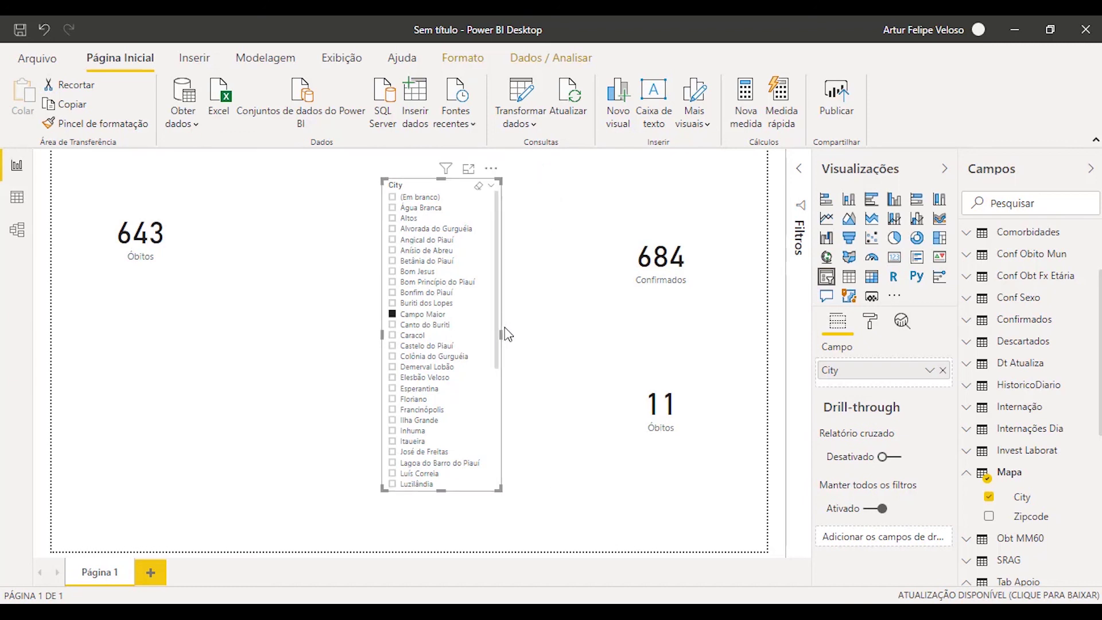
scroll(499, 350, down, 5)
scroll(426, 351, up, 5)
click(279, 380)
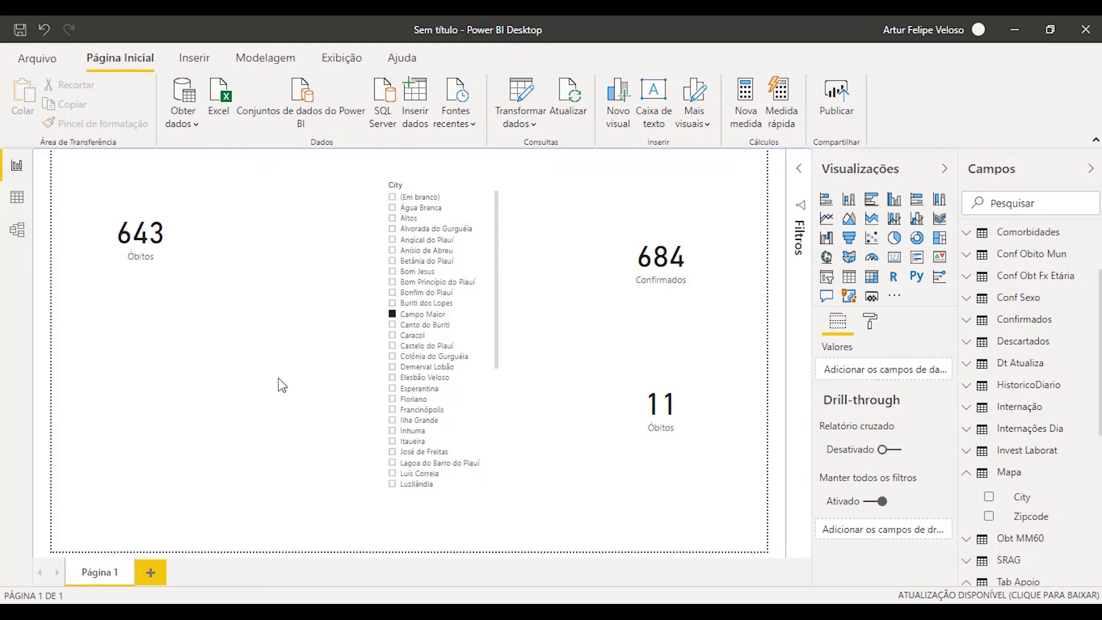
- Examine the relationship diagram for tables linked to Mapa and those left unconnected, then return to the report page
click(16, 228)
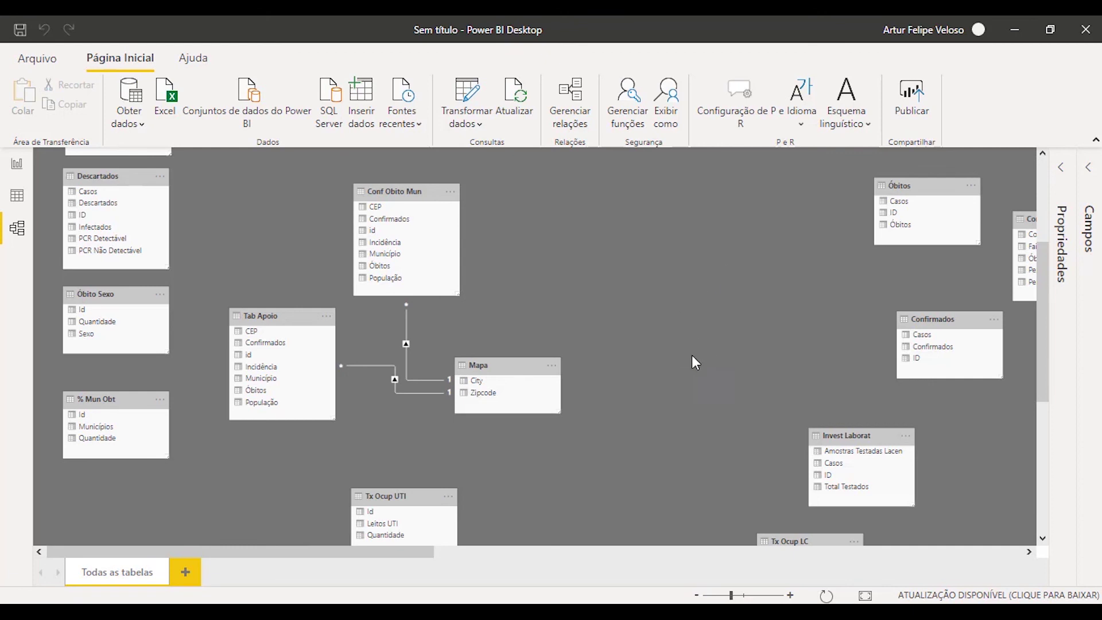
scroll(690, 356, up, 3)
scroll(555, 298, down, 6)
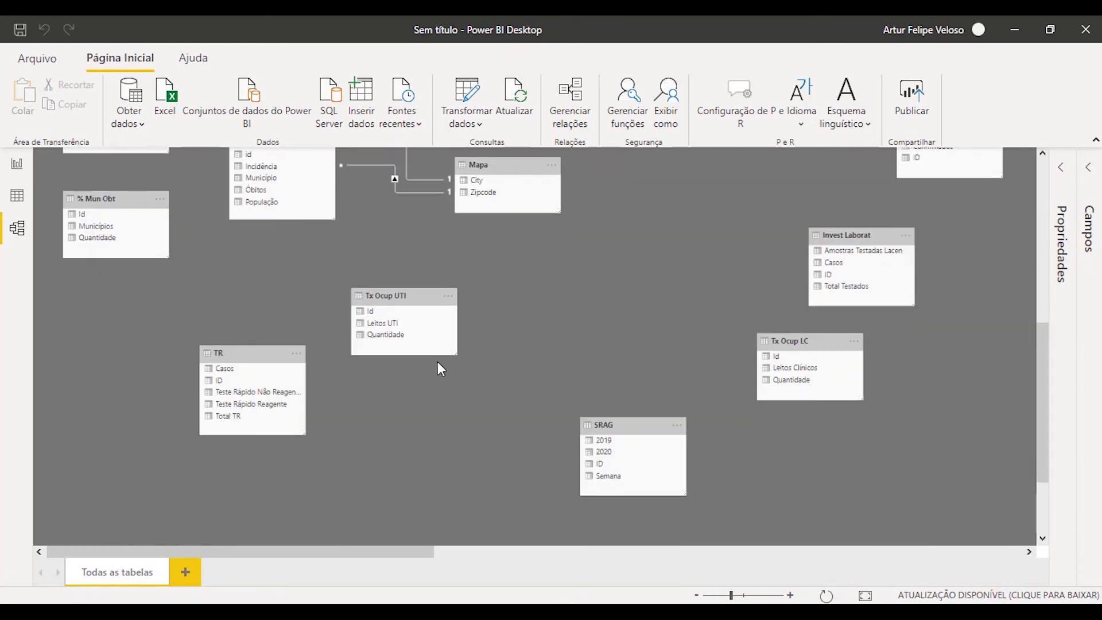
click(17, 165)
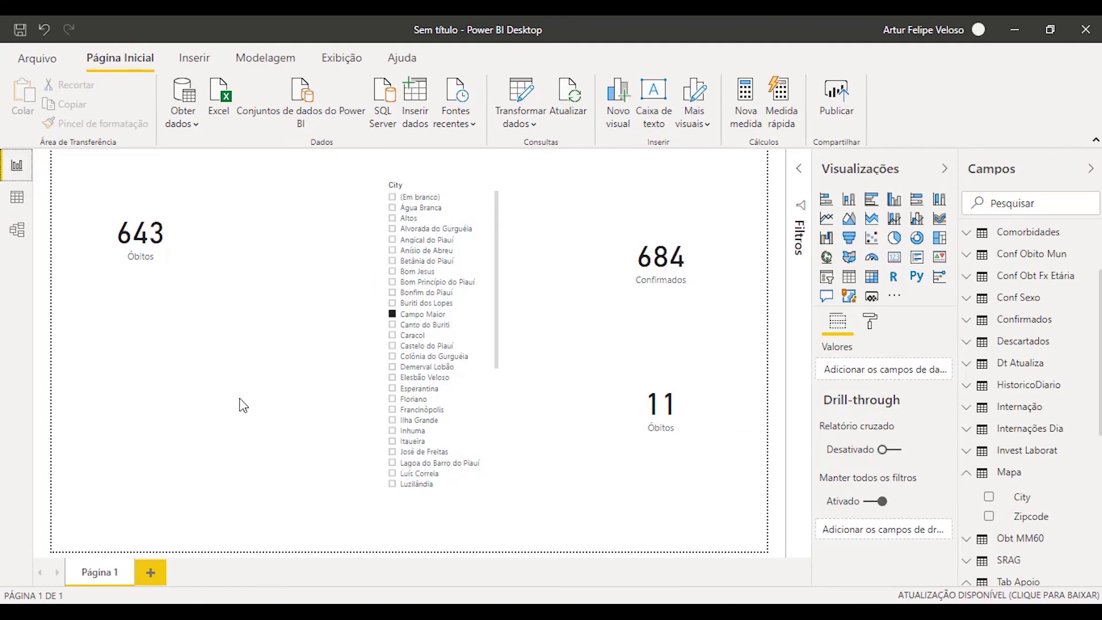